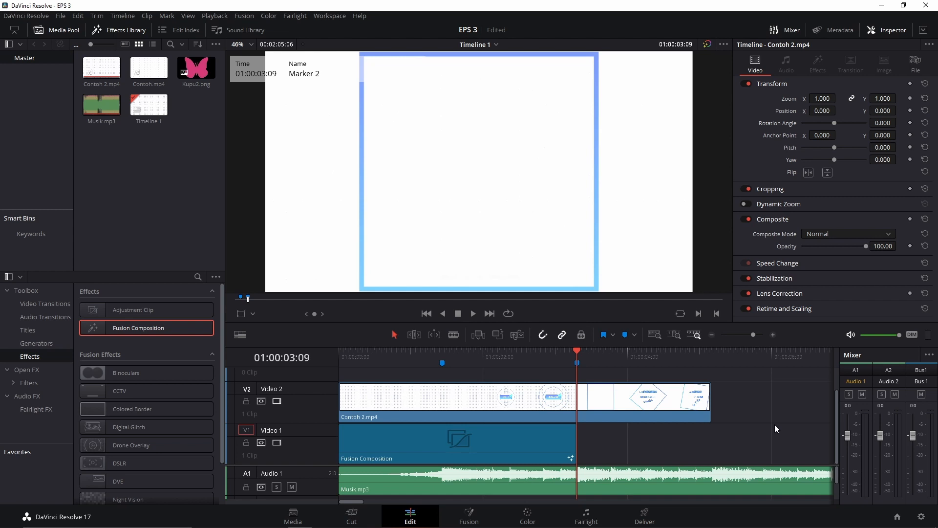
Step: Play the timeline from the second marker and again from the beginning to review the example animation
{"action": "key", "text": "space"}
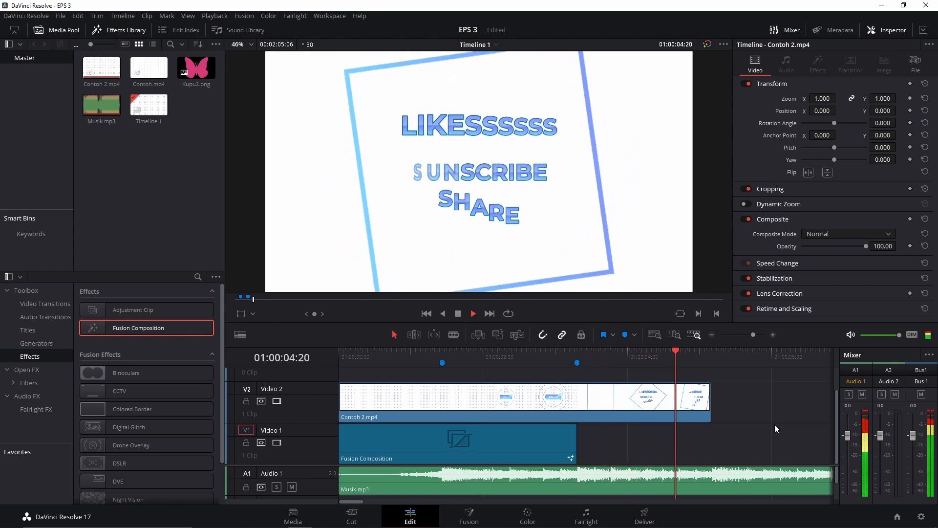
{"action": "key", "text": "space"}
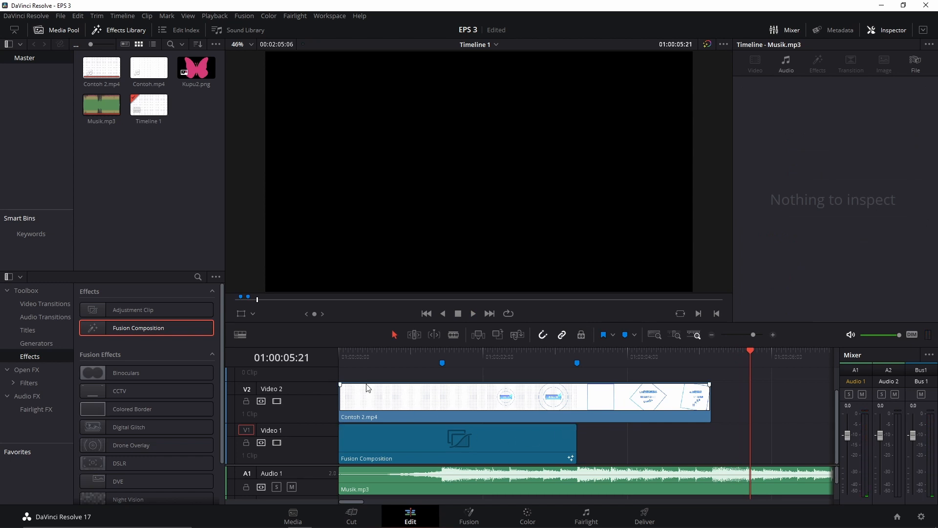
{"action": "left_click", "coordinate": [344, 357]}
{"action": "key", "text": "space"}
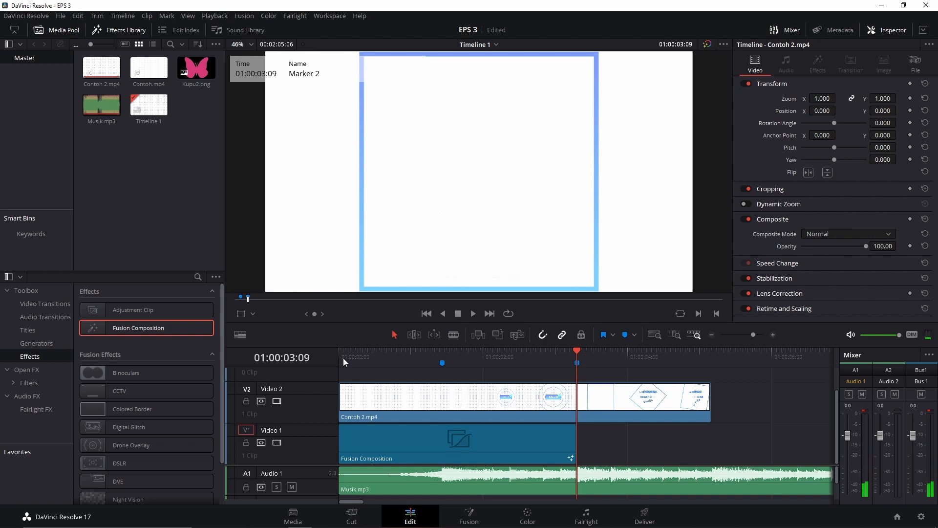
{"action": "key", "text": "space"}
{"action": "key", "text": "space"}
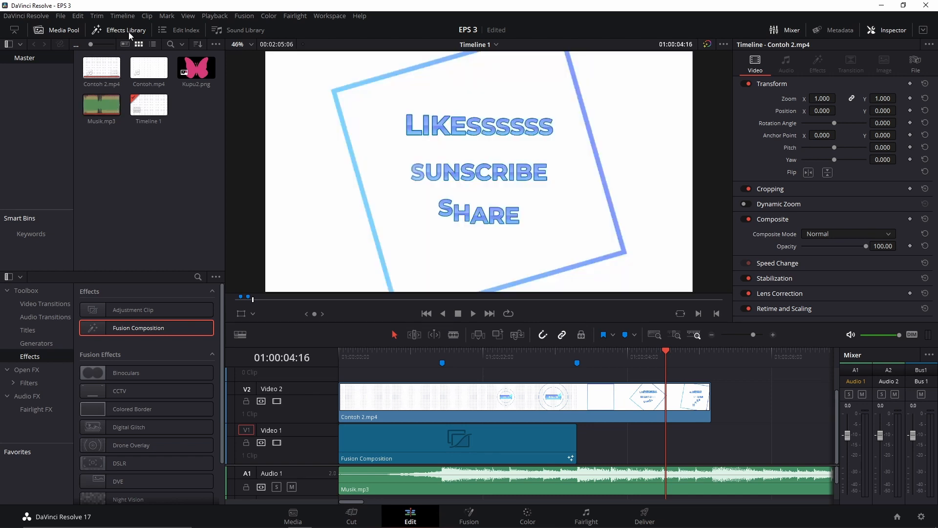
Step: Add a second Fusion Composition directly after the first one on Video 1 and disable the Contoh 2.mp4 clip
{"action": "left_click_drag", "start_coordinate": [102, 327], "coordinate": [583, 438]}
{"action": "left_click", "coordinate": [583, 403]}
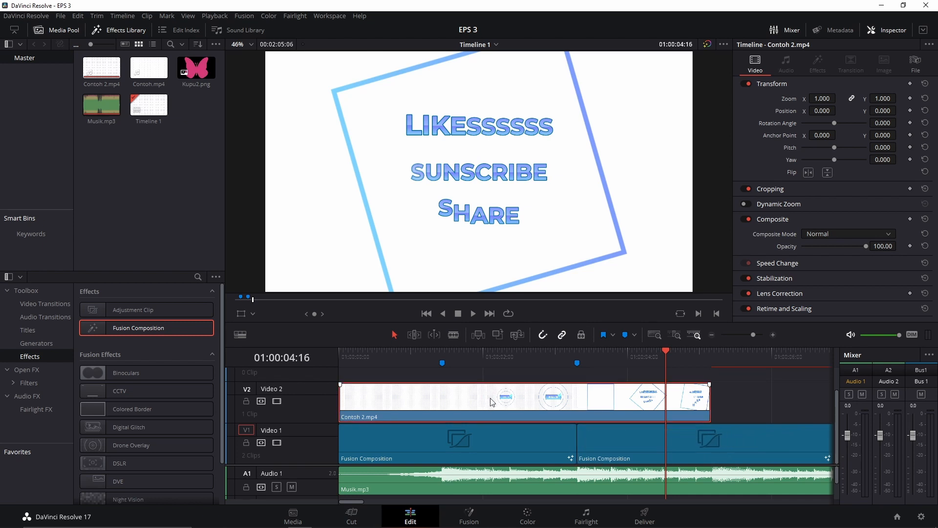
{"action": "key", "text": "d"}
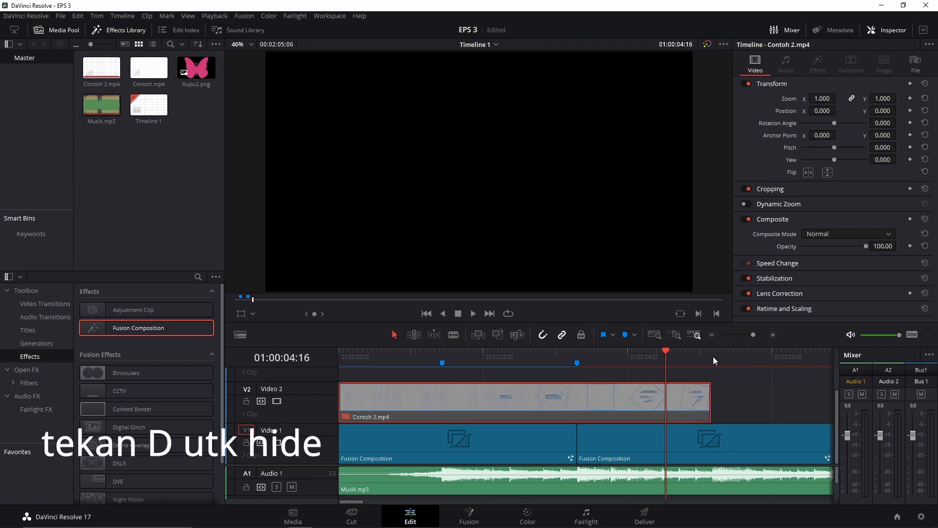
Step: Split the second Fusion Composition at 01:00:05:05, where Contoh 2.mp4 ends, and delete the remaining part
{"action": "left_click", "coordinate": [713, 356]}
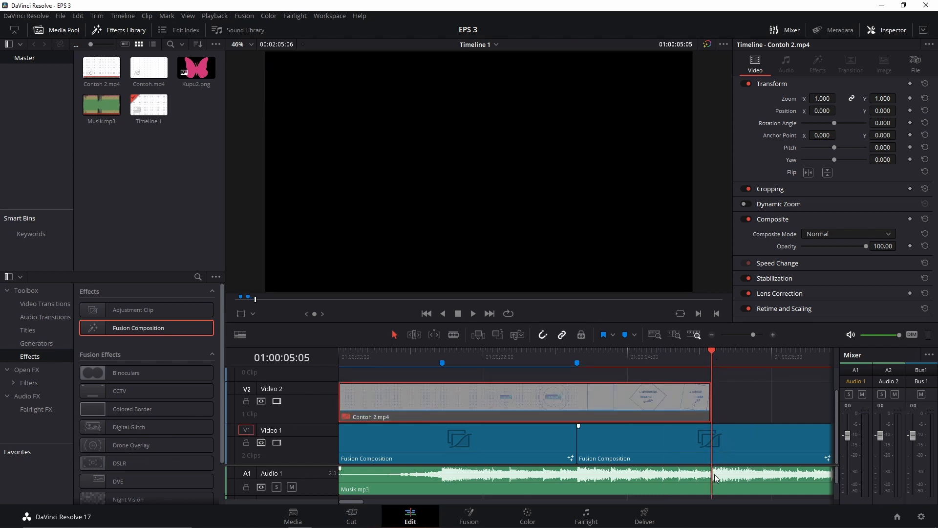
{"action": "left_click", "coordinate": [716, 448]}
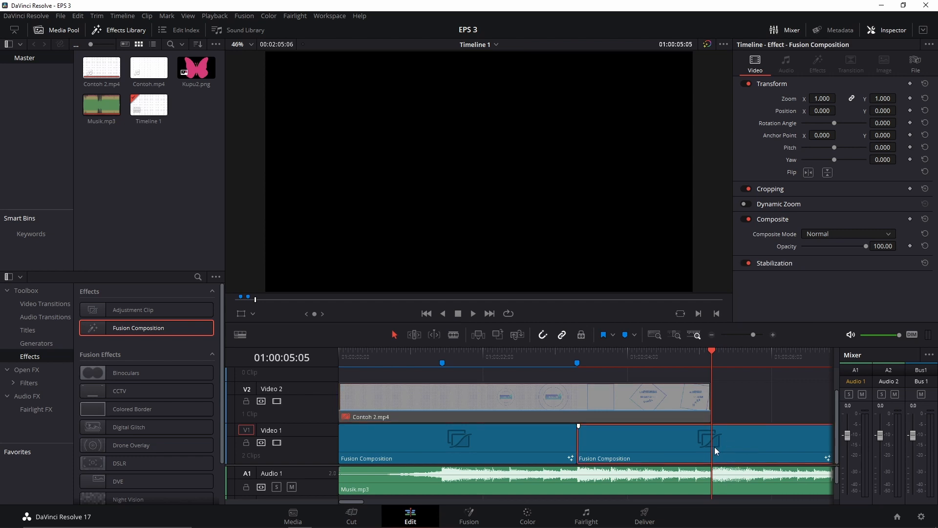
{"action": "key", "text": "ctrl+b"}
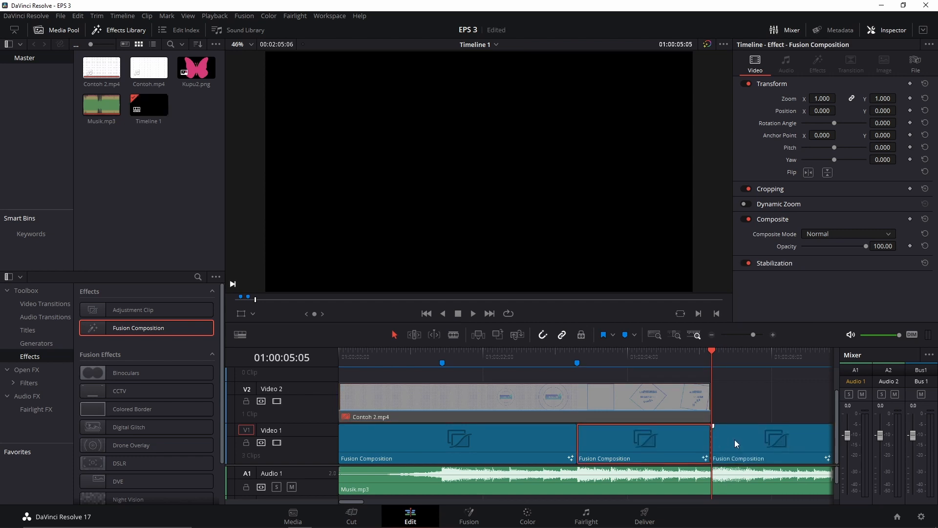
{"action": "left_click", "coordinate": [738, 435]}
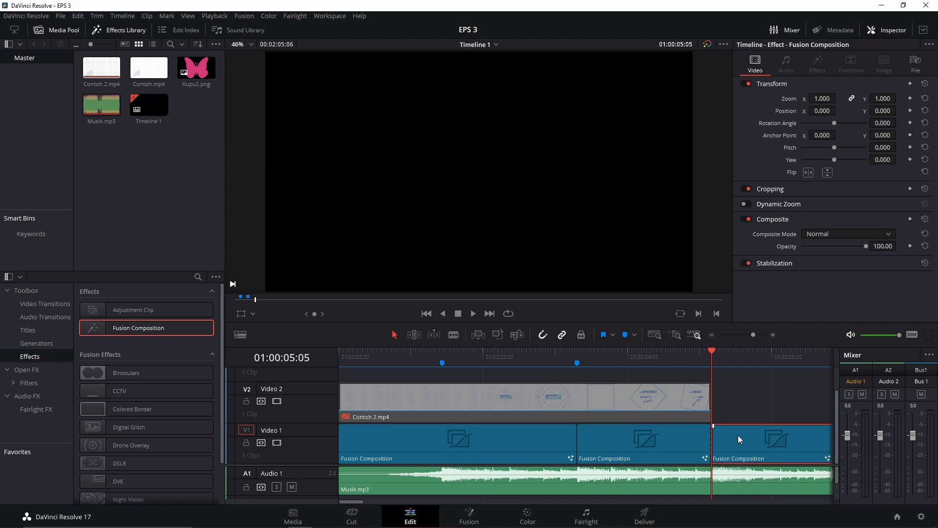
{"action": "key", "text": "Delete"}
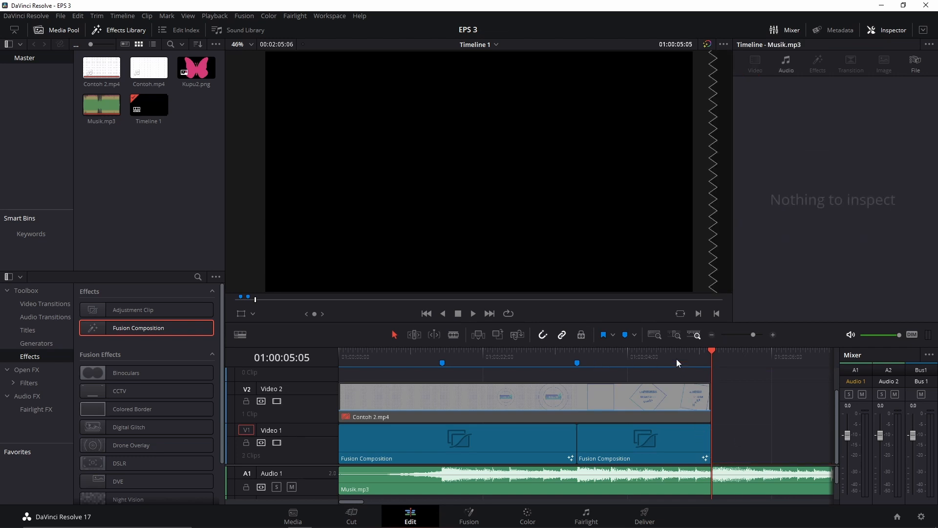
Step: Open the second Fusion Composition on the Fusion page and hide the Media Pool
{"action": "left_click_drag", "start_coordinate": [676, 361], "coordinate": [647, 359]}
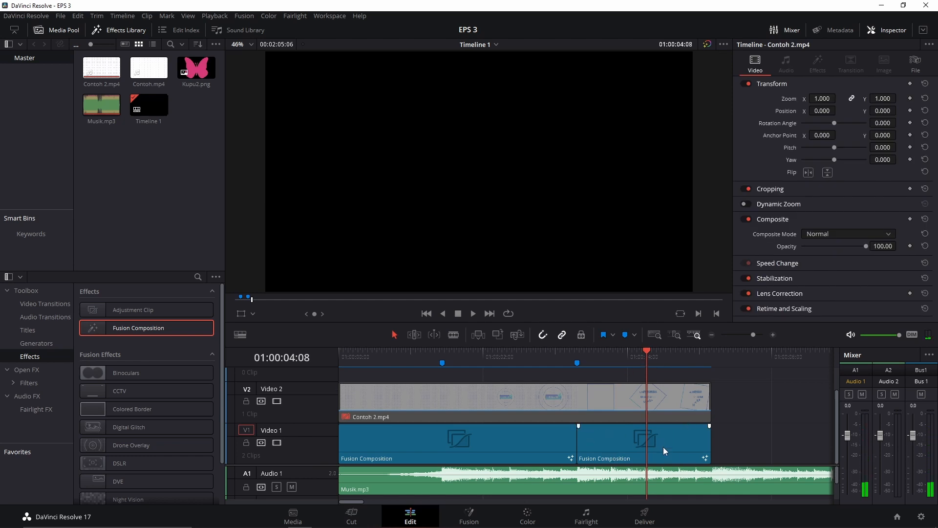
{"action": "left_click", "coordinate": [469, 517]}
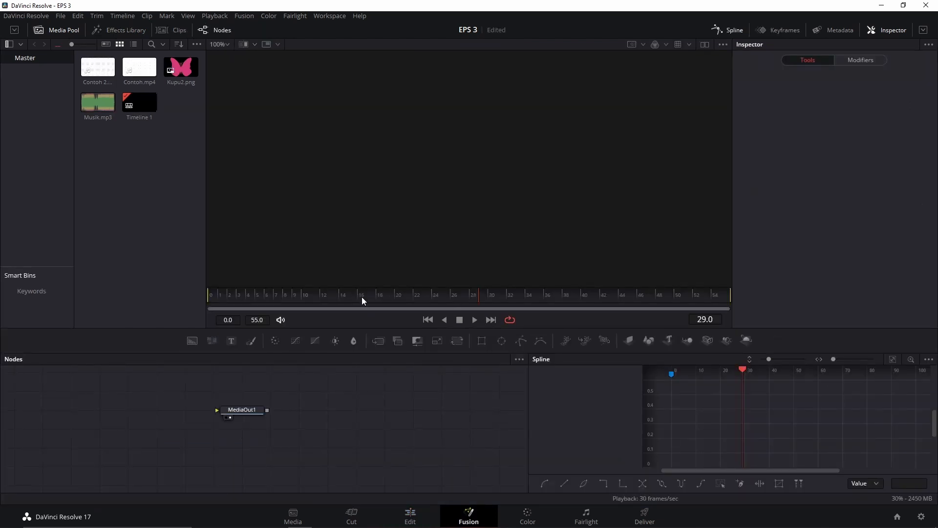
{"action": "left_click", "coordinate": [57, 29]}
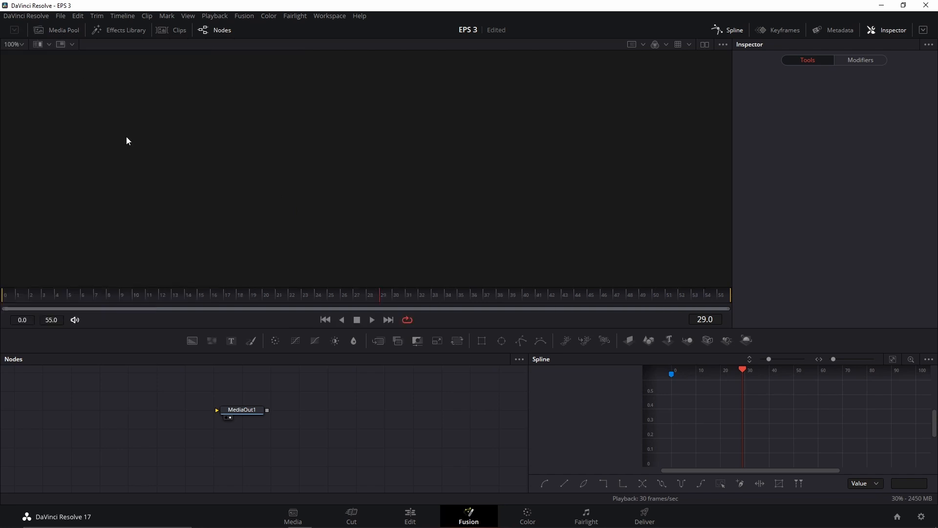
Step: Widen the node editor and move the MediaOut1 node to its far right end
{"action": "left_click_drag", "start_coordinate": [245, 412], "coordinate": [440, 430]}
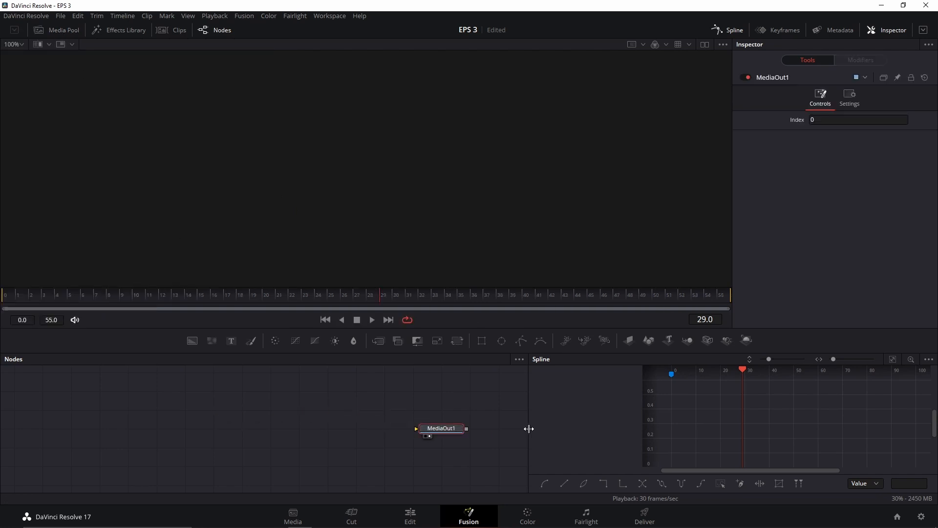
{"action": "left_click_drag", "start_coordinate": [528, 428], "coordinate": [683, 427]}
{"action": "left_click_drag", "start_coordinate": [462, 427], "coordinate": [564, 441]}
{"action": "left_click_drag", "start_coordinate": [452, 426], "coordinate": [534, 418]}
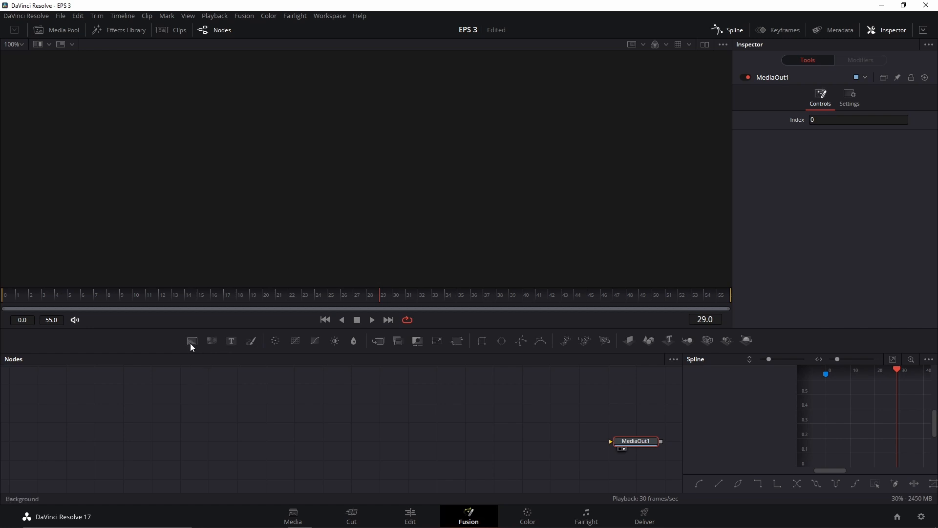
Step: Add a Background node connected to MediaOut1 and place both nodes in an Underlay
{"action": "left_click_drag", "start_coordinate": [189, 343], "coordinate": [621, 439]}
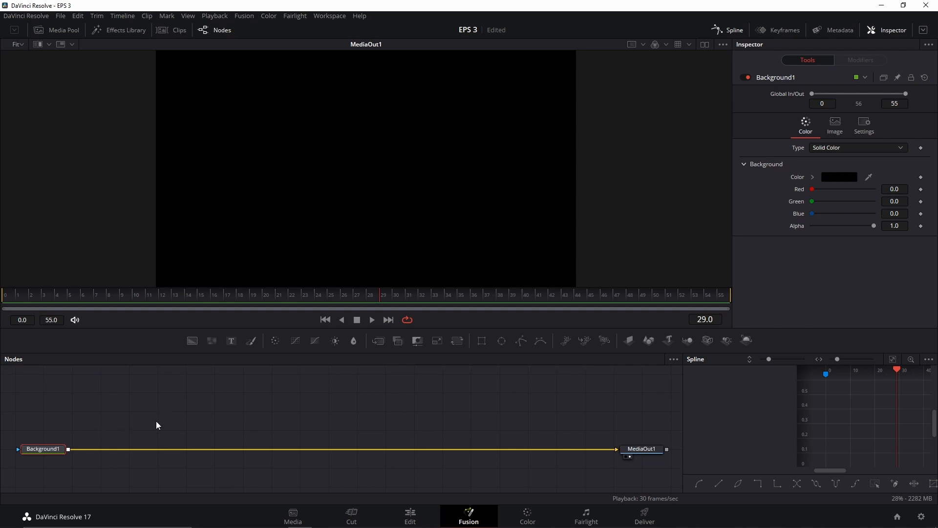
{"action": "left_click_drag", "start_coordinate": [9, 414], "coordinate": [676, 470]}
{"action": "key", "text": "shift+space"}
{"action": "type", "text": "und"}
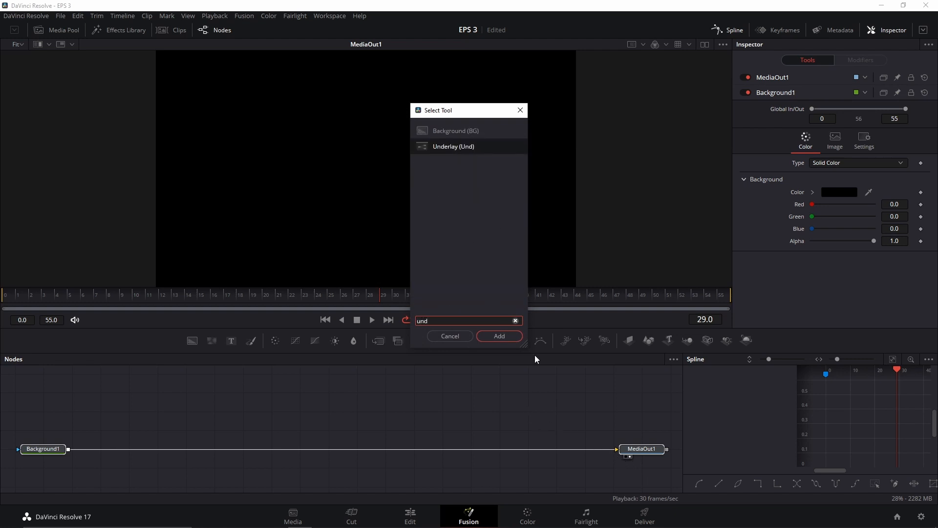
{"action": "left_click", "coordinate": [510, 337]}
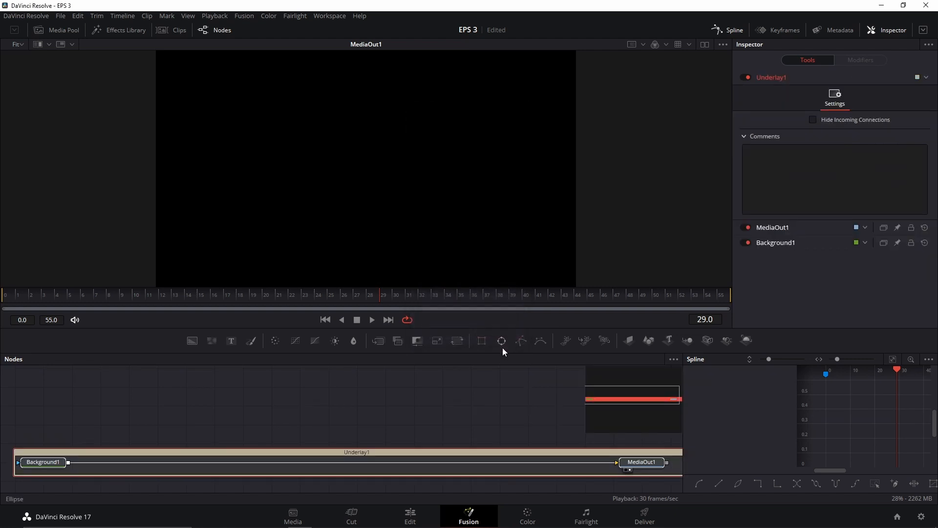
Step: Set the colour of the underlay and its nodes to Orange and rename the underlay UTAMA
{"action": "right_click", "coordinate": [333, 448]}
{"action": "mouse_move", "coordinate": [382, 444]}
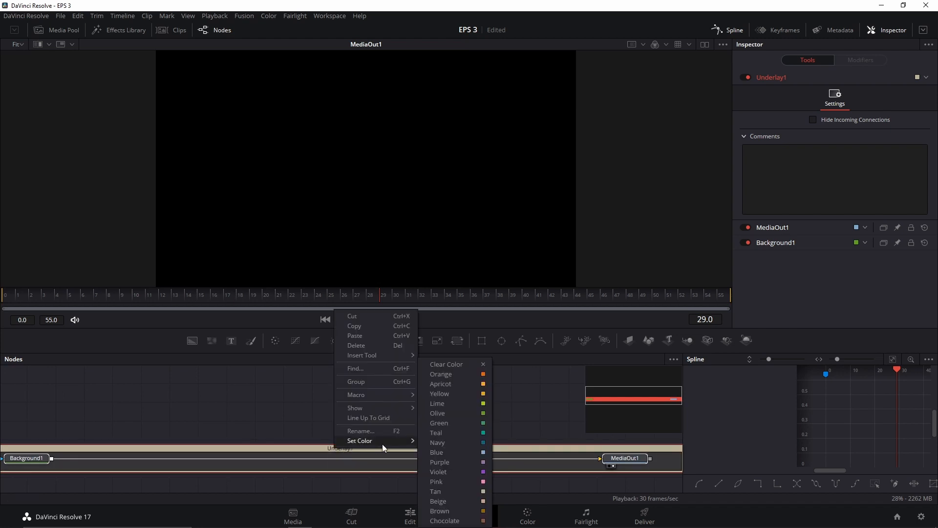
{"action": "left_click", "coordinate": [453, 376]}
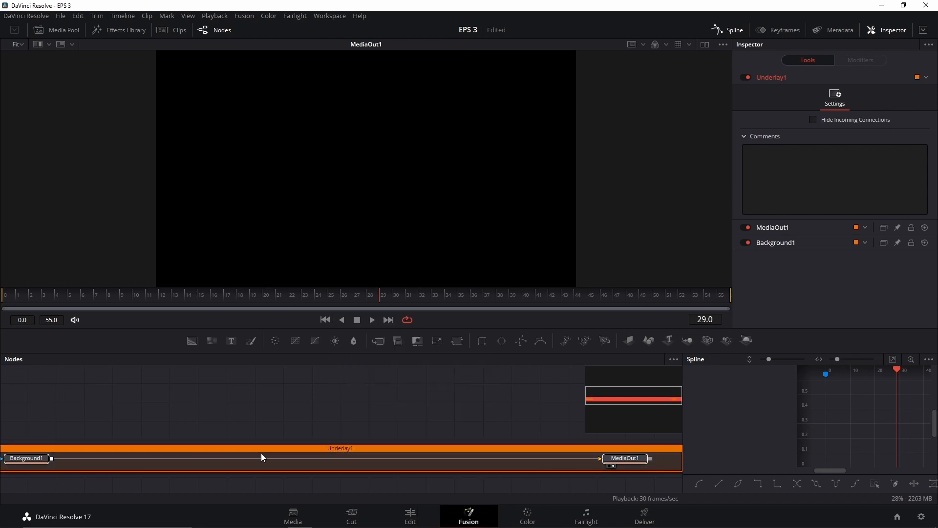
{"action": "scroll", "coordinate": [268, 435], "scroll_direction": "down", "scroll_amount": 2}
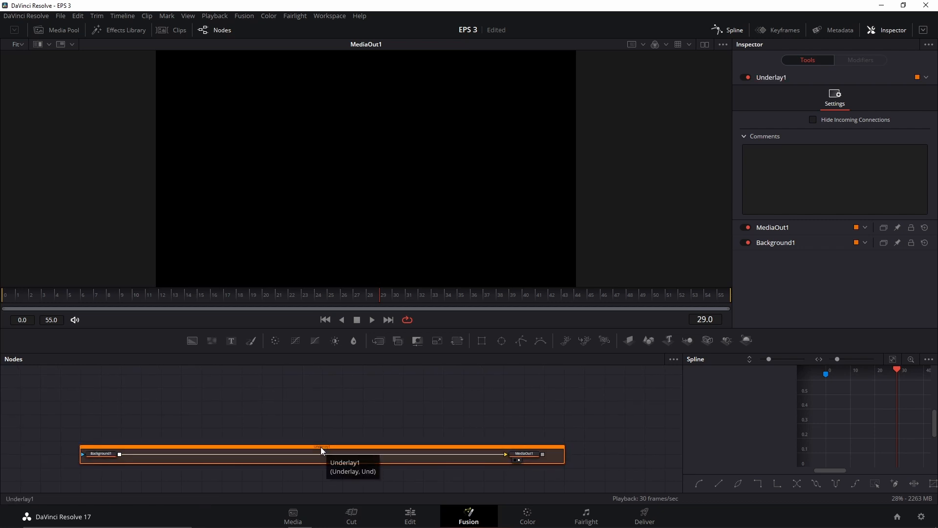
{"action": "left_click", "coordinate": [324, 449]}
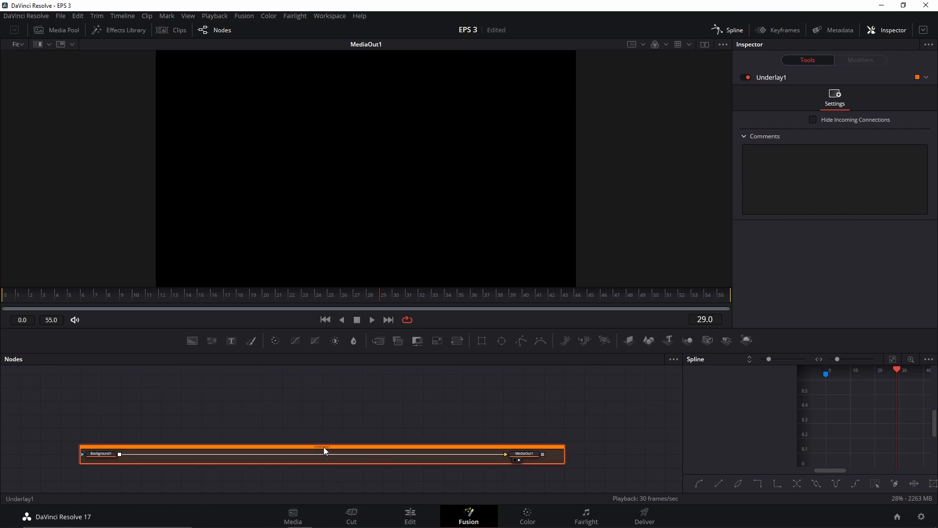
{"action": "key", "text": "F2"}
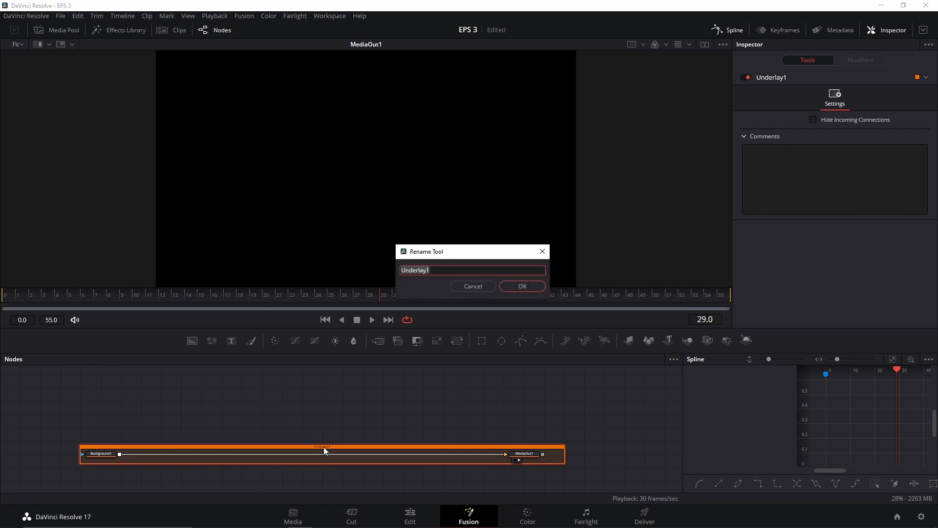
{"action": "type", "text": "UTAMA"}
{"action": "left_click", "coordinate": [526, 286]}
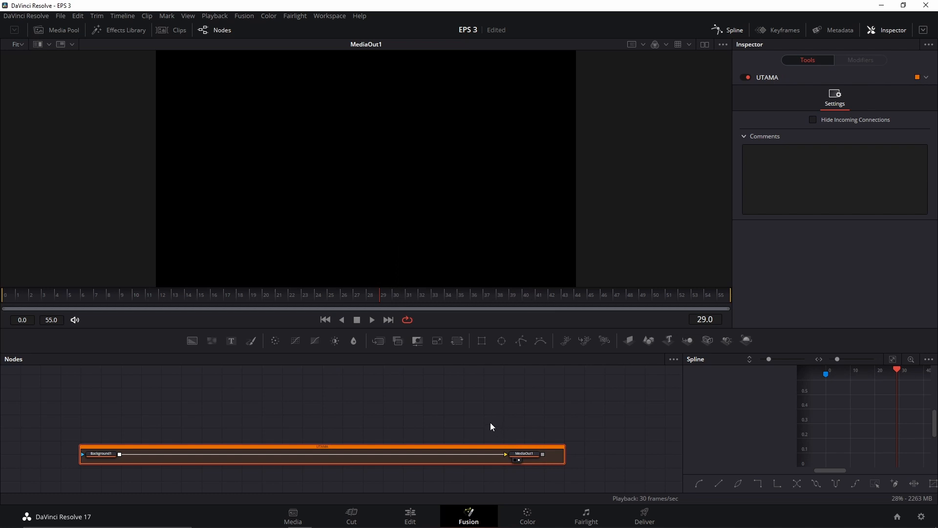
Step: Set the solid colour of the Background1 node to white
{"action": "left_click", "coordinate": [102, 455]}
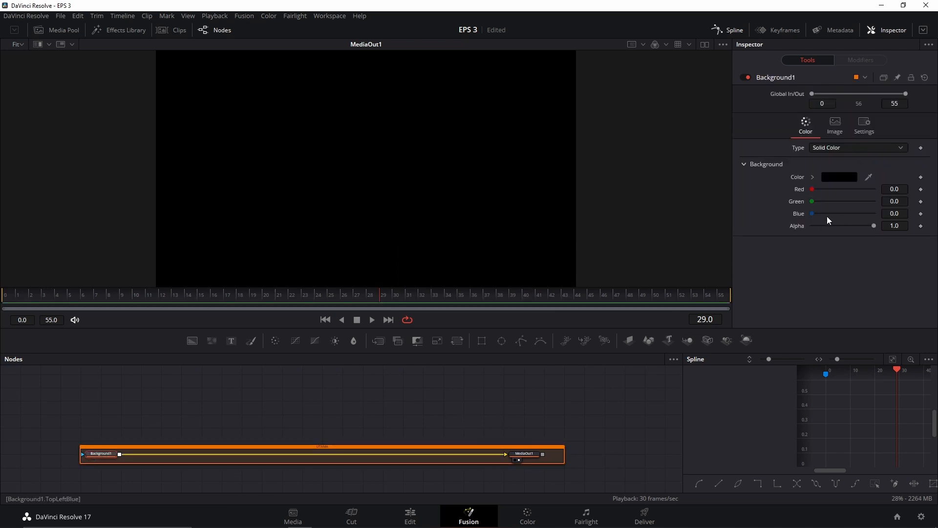
{"action": "left_click", "coordinate": [838, 176]}
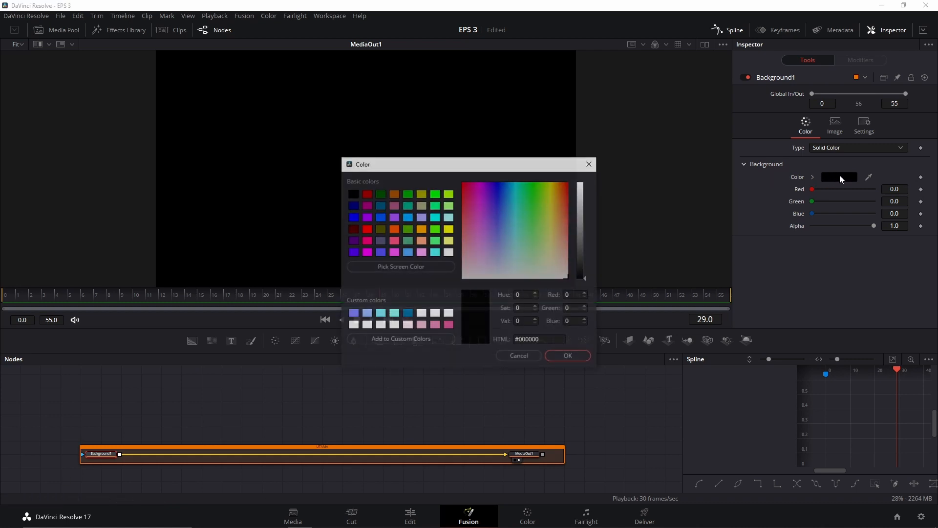
{"action": "left_click", "coordinate": [449, 314]}
{"action": "left_click", "coordinate": [567, 357]}
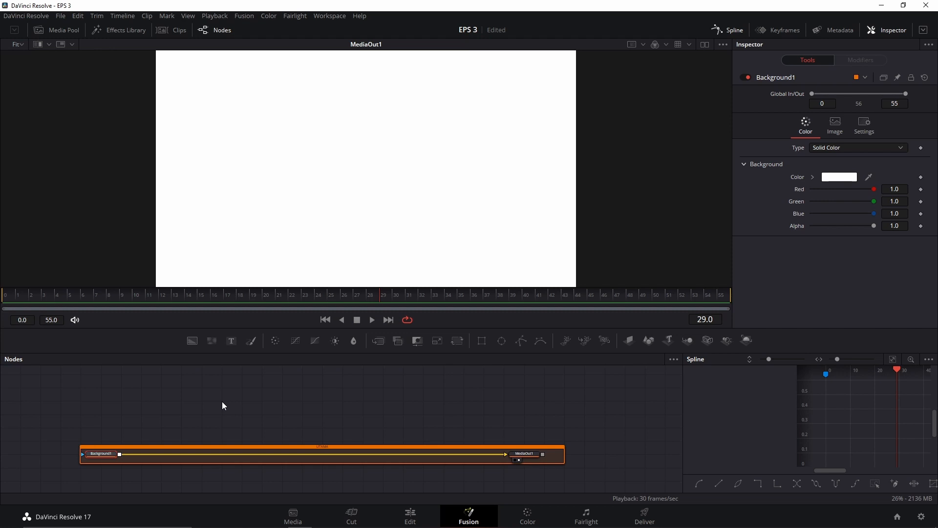
Step: Add a second Background node above the UTAMA underlay, feed it into a new Merge shown in the viewer, and set the background's alpha to 0
{"action": "mouse_move", "coordinate": [222, 404]}
{"action": "left_mouse_down"}
{"action": "mouse_move", "coordinate": [213, 396]}
{"action": "mouse_move", "coordinate": [224, 403]}
{"action": "left_mouse_up"}
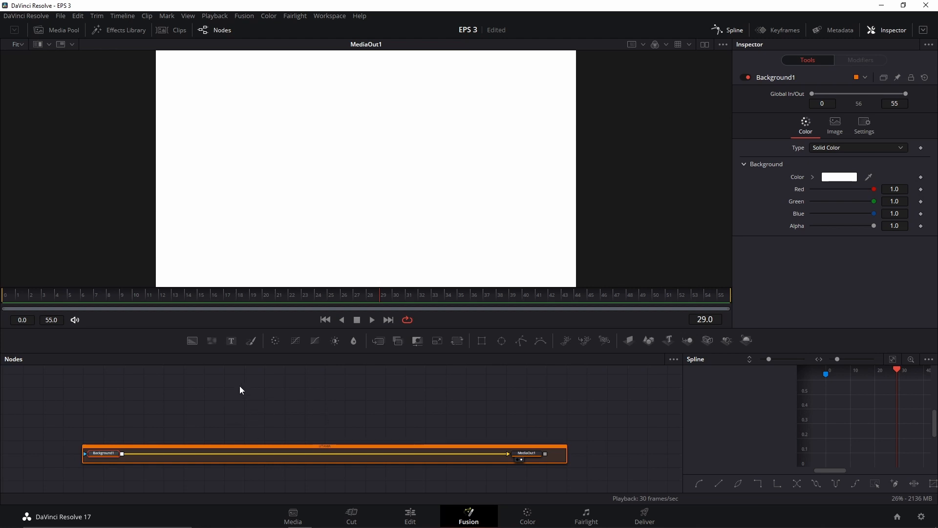
{"action": "left_click_drag", "start_coordinate": [192, 341], "coordinate": [164, 360]}
{"action": "left_click_drag", "start_coordinate": [104, 415], "coordinate": [406, 177]}
{"action": "left_click", "coordinate": [378, 341]}
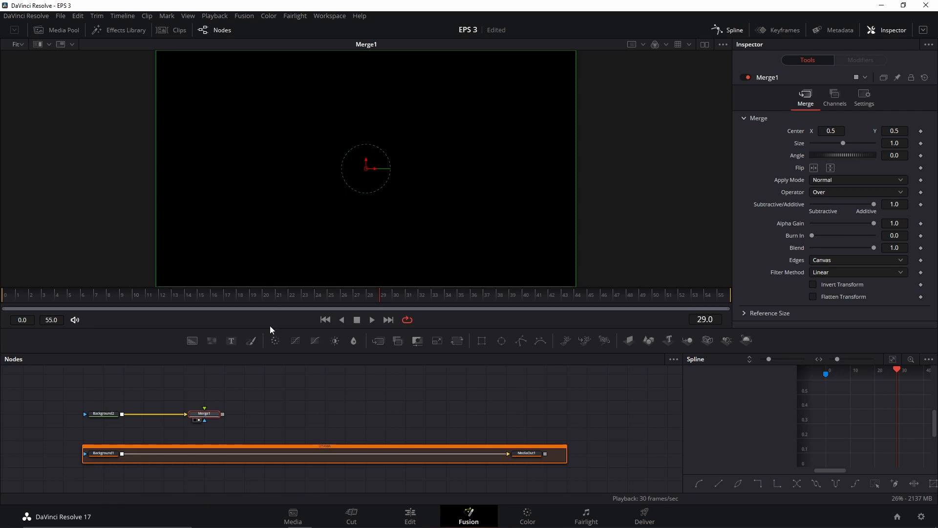
{"action": "left_click", "coordinate": [97, 415]}
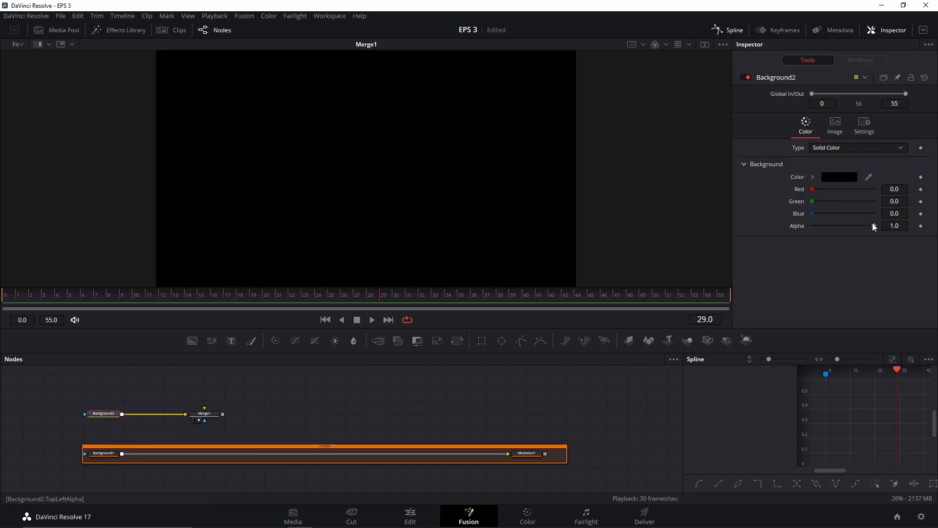
{"action": "left_click_drag", "start_coordinate": [873, 225], "coordinate": [781, 226]}
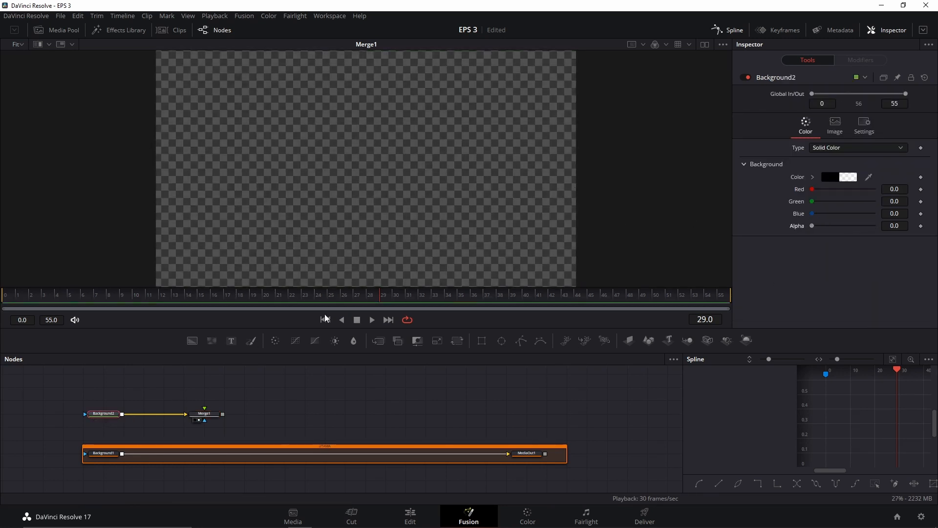
Step: Merge a Text node over Background2 and move Merge1 further right to make room
{"action": "left_click_drag", "start_coordinate": [274, 409], "coordinate": [320, 427]}
{"action": "scroll", "coordinate": [272, 428], "scroll_direction": "up", "scroll_amount": 2}
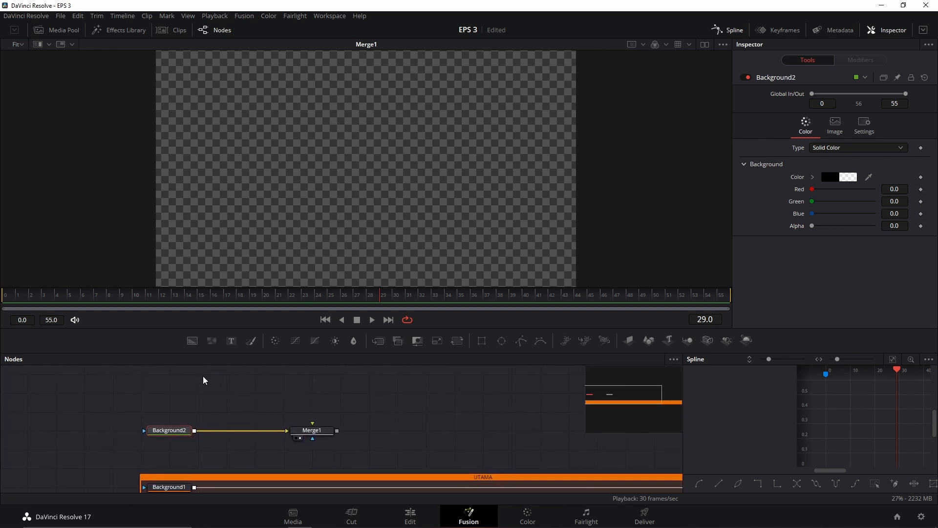
{"action": "left_click_drag", "start_coordinate": [231, 347], "coordinate": [194, 433]}
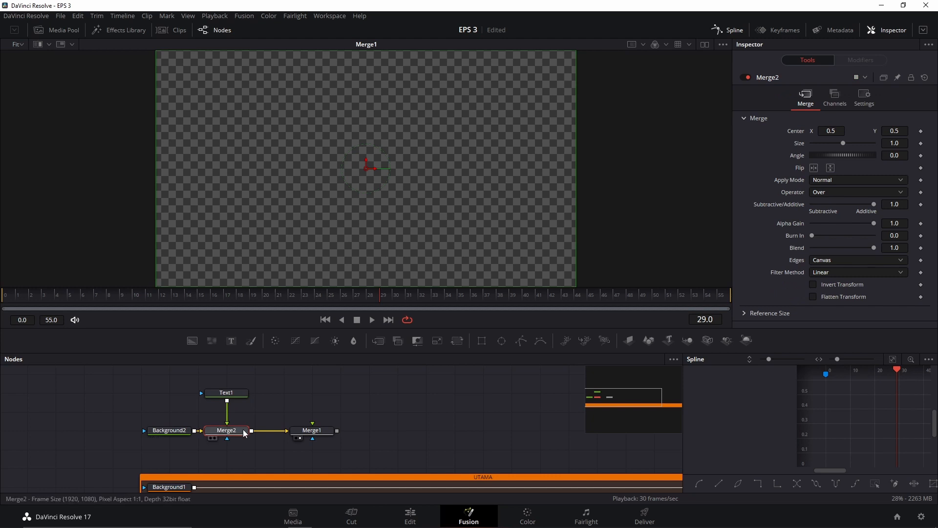
{"action": "left_click_drag", "start_coordinate": [308, 436], "coordinate": [336, 436]}
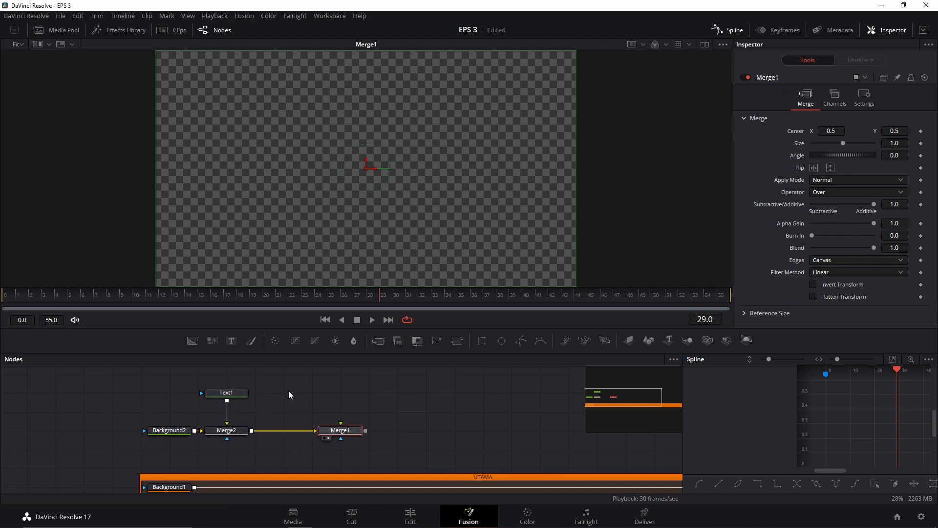
Step: Enter LIKESSSSSS as the text of the Text1 node
{"action": "scroll", "coordinate": [298, 412], "scroll_direction": "right", "scroll_amount": 3}
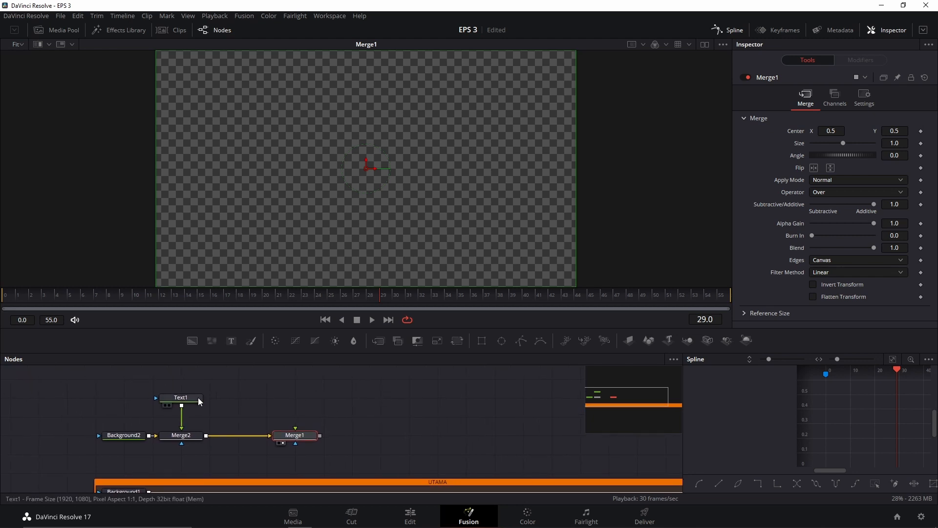
{"action": "left_click", "coordinate": [184, 400]}
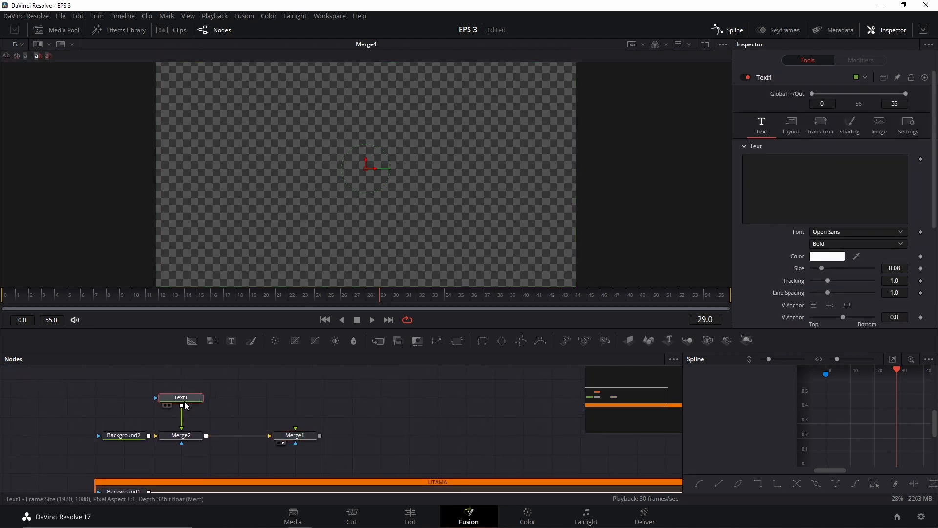
{"action": "left_click", "coordinate": [768, 165]}
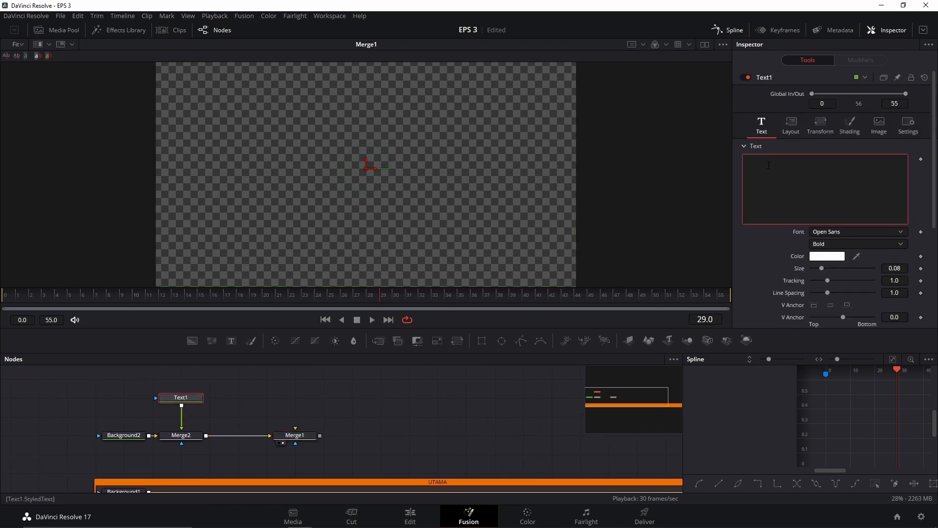
{"action": "type", "text": "LIKESSSSSS"}
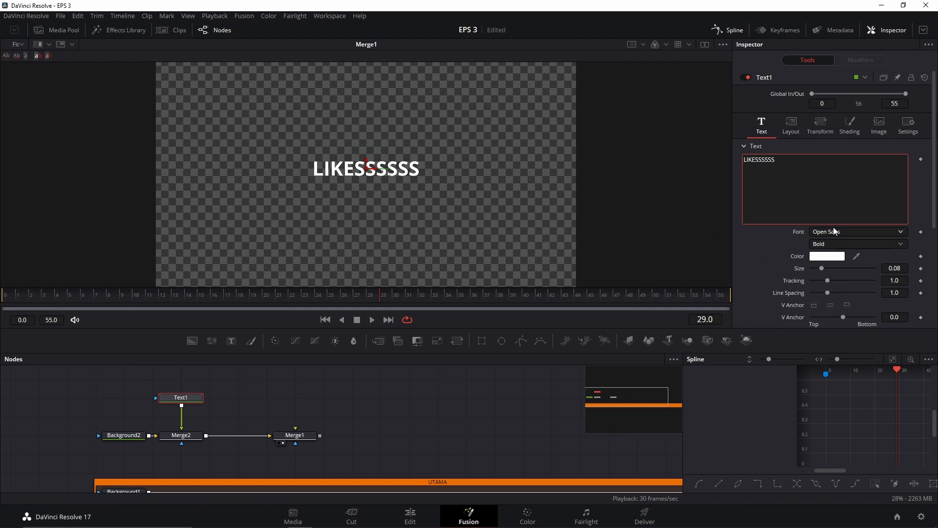
Step: Set the font of Text1 to Montserrat with the Bold style
{"action": "left_click", "coordinate": [811, 233]}
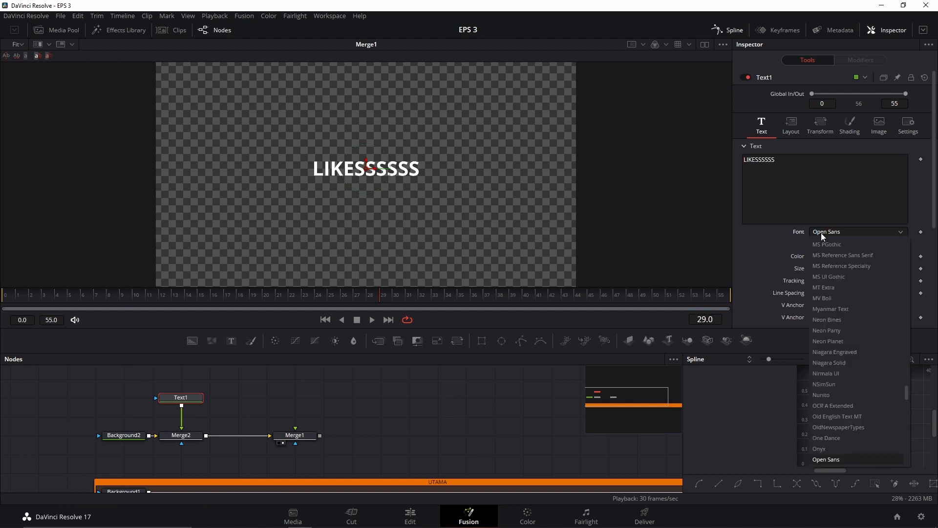
{"action": "scroll", "coordinate": [840, 307], "scroll_direction": "up", "scroll_amount": 1}
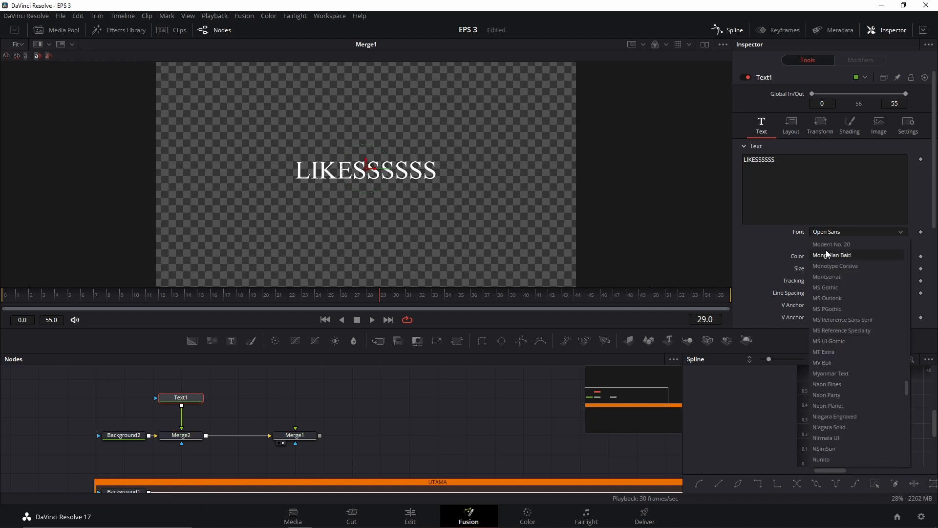
{"action": "left_click", "coordinate": [825, 271]}
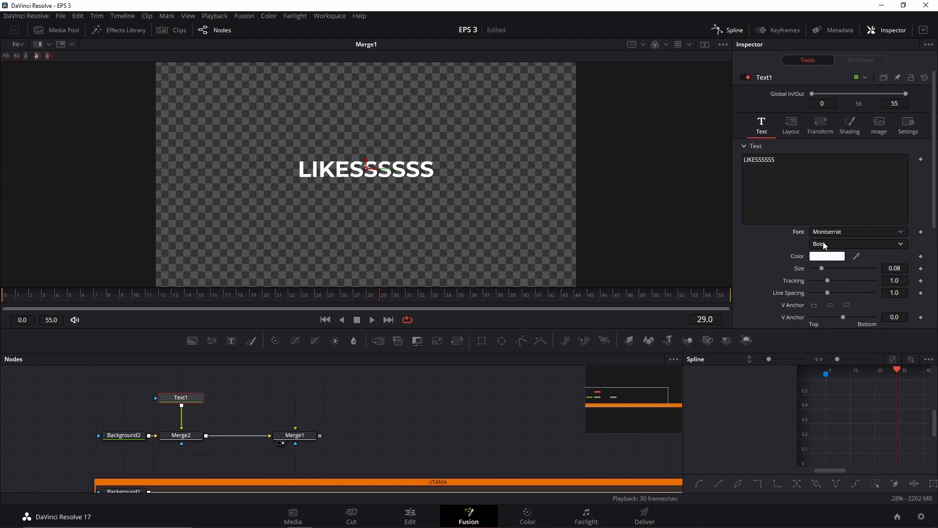
{"action": "left_click", "coordinate": [824, 244]}
Step: Change Text1's shading type to Gradient and colour the gradient stop at 1.0 with the custom colour #7c83fd
{"action": "left_click", "coordinate": [851, 123]}
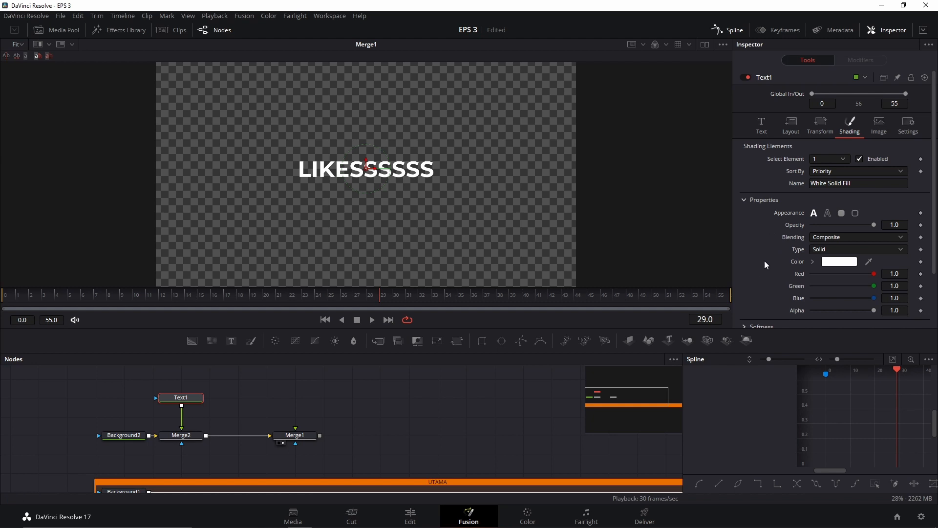
{"action": "left_click", "coordinate": [822, 248]}
{"action": "left_click", "coordinate": [819, 280]}
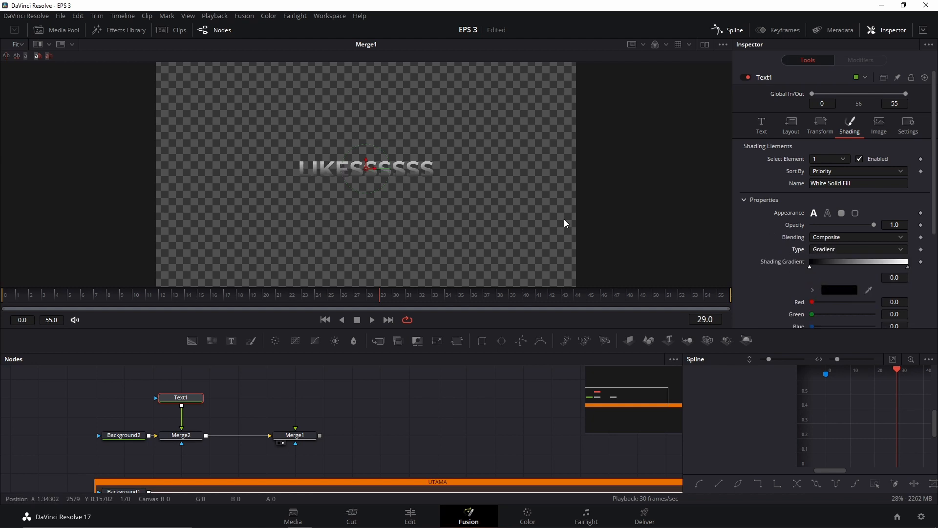
{"action": "left_click", "coordinate": [907, 267]}
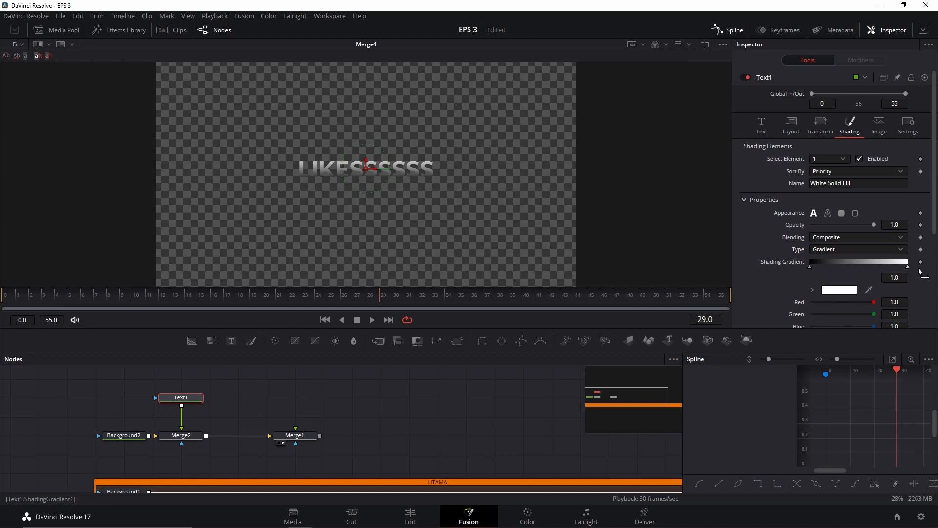
{"action": "left_click", "coordinate": [839, 292]}
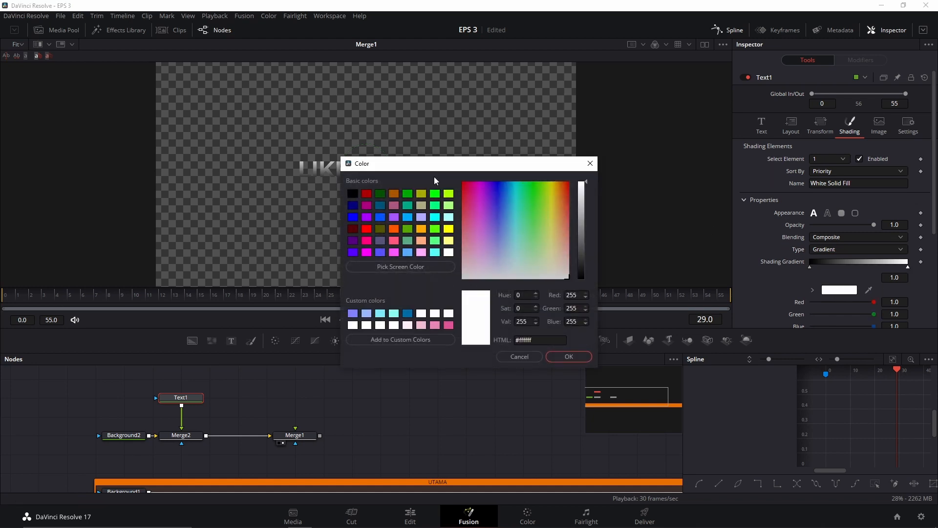
{"action": "left_click", "coordinate": [354, 316]}
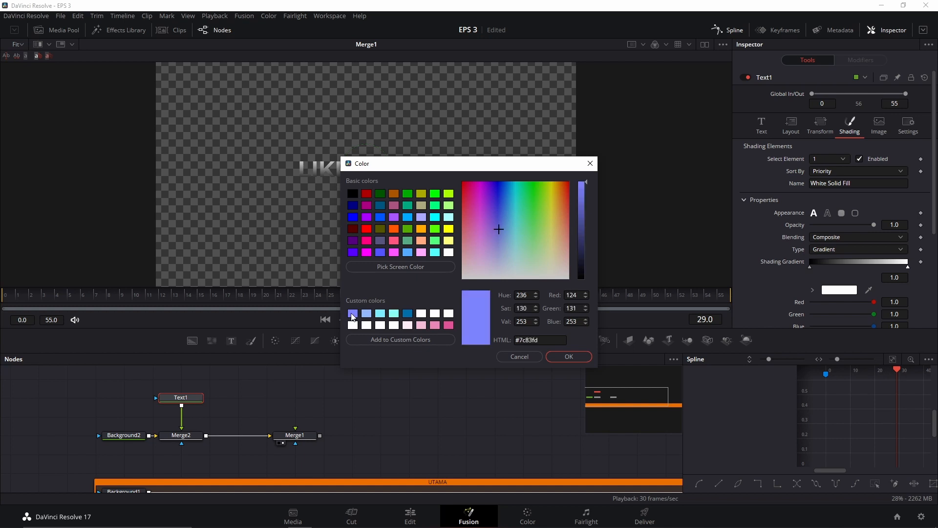
{"action": "left_click", "coordinate": [577, 355]}
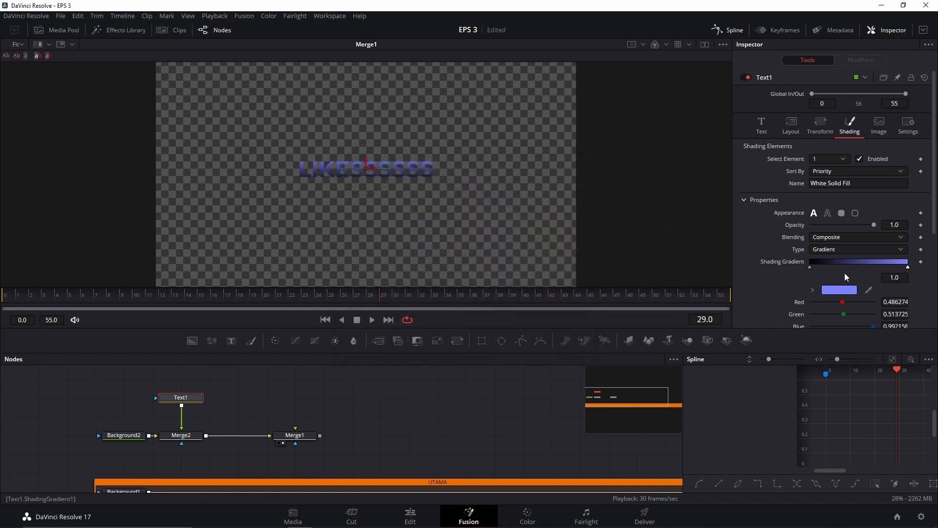
Step: Add a stop near the middle of the shading gradient, at about 0.51, and colour it #96baff
{"action": "left_click", "coordinate": [874, 264]}
{"action": "left_click_drag", "start_coordinate": [873, 265], "coordinate": [861, 272]}
{"action": "left_click", "coordinate": [832, 292]}
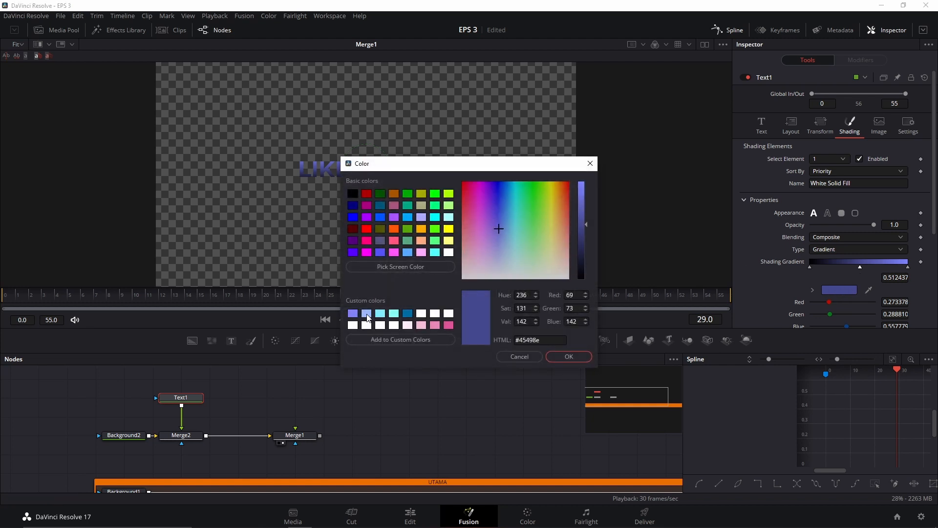
{"action": "left_click", "coordinate": [367, 315]}
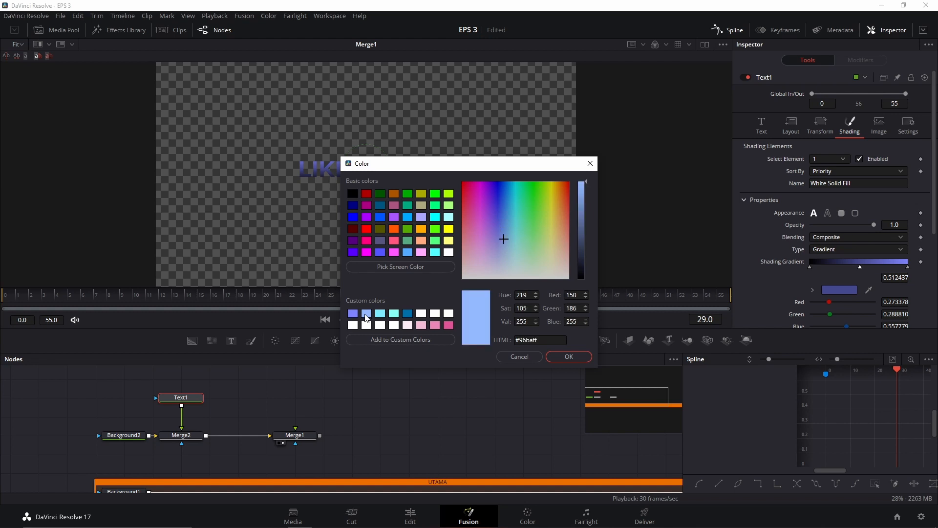
{"action": "left_click", "coordinate": [561, 355]}
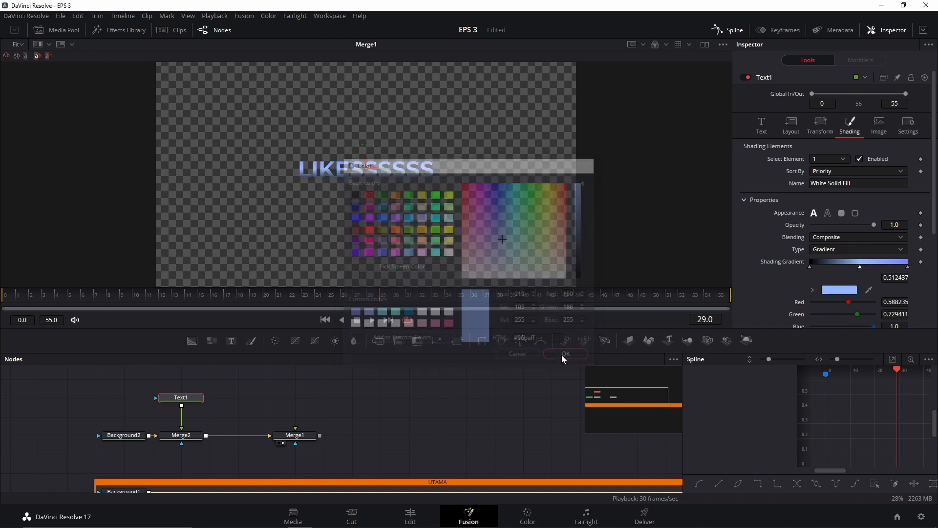
Step: Add another gradient stop just before the middle one, at about 0.50, and colour it #7c83fd
{"action": "left_click", "coordinate": [841, 265]}
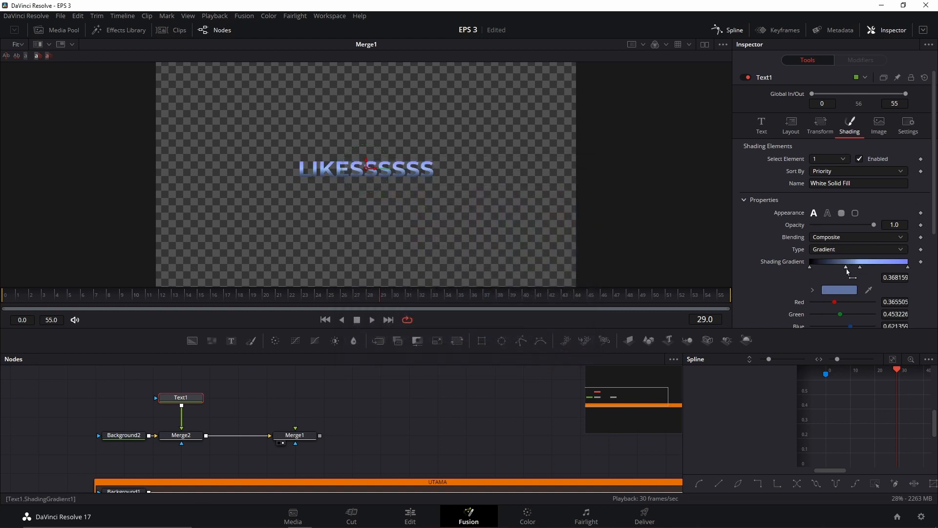
{"action": "left_click_drag", "start_coordinate": [841, 265], "coordinate": [858, 272]}
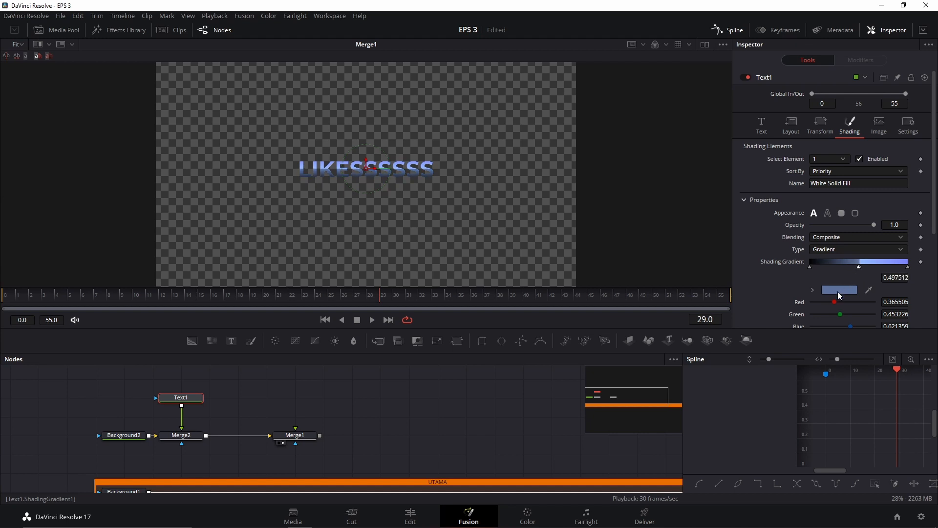
{"action": "left_click", "coordinate": [839, 292]}
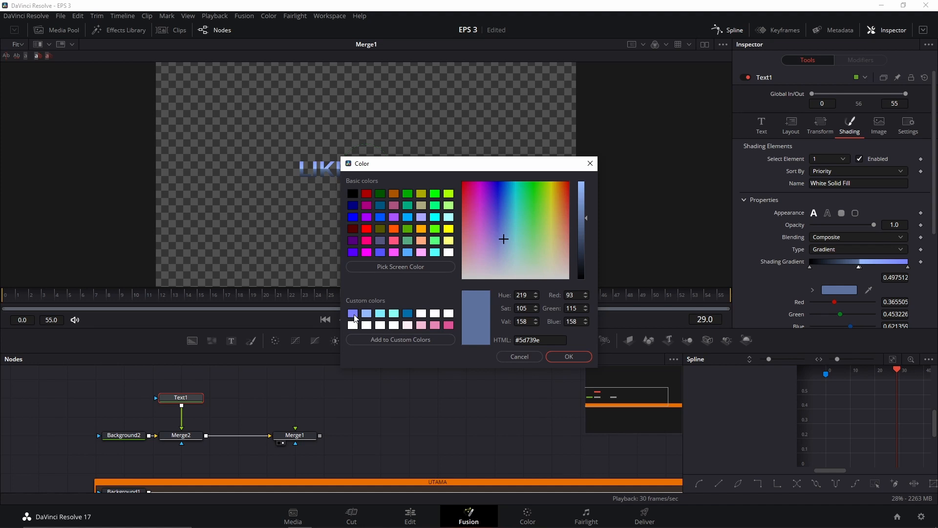
{"action": "left_click", "coordinate": [353, 315]}
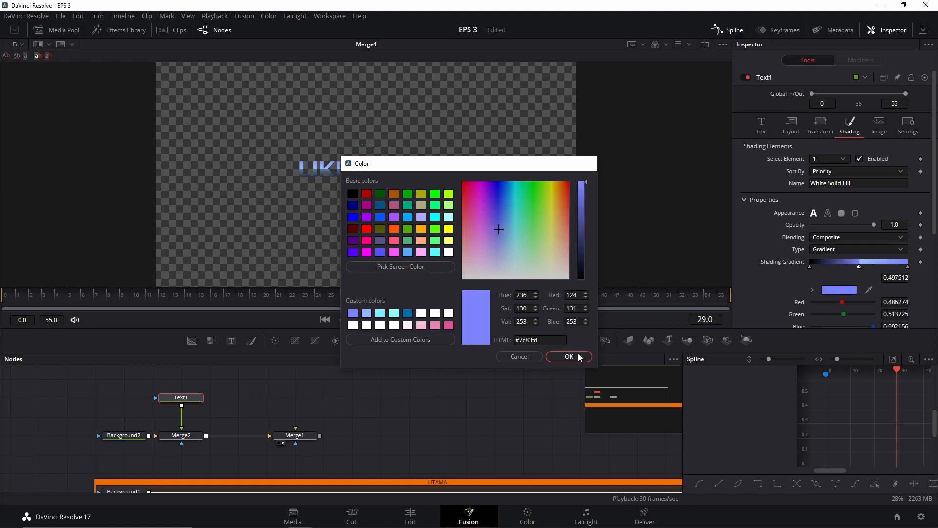
{"action": "left_click", "coordinate": [569, 357]}
Step: Colour the starting stop of the shading gradient with the light cyan custom colour
{"action": "left_click", "coordinate": [810, 268]}
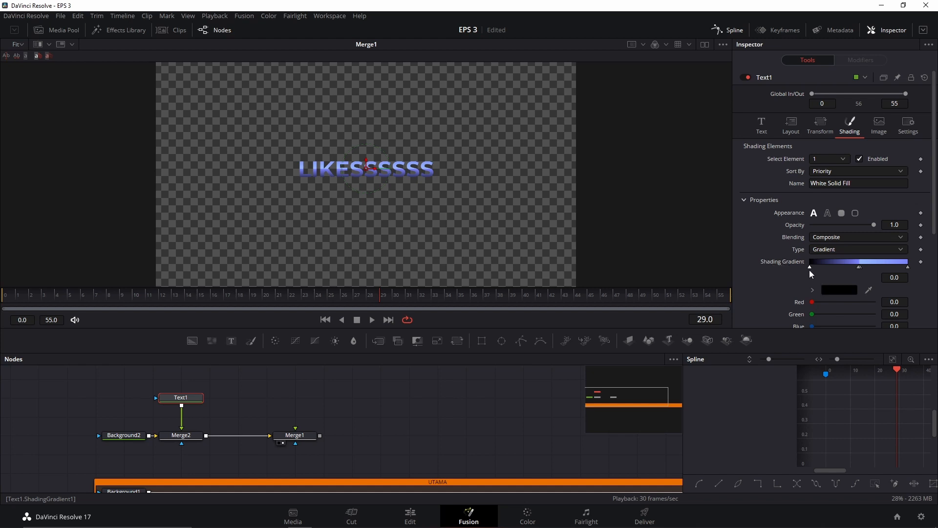
{"action": "left_click", "coordinate": [839, 291]}
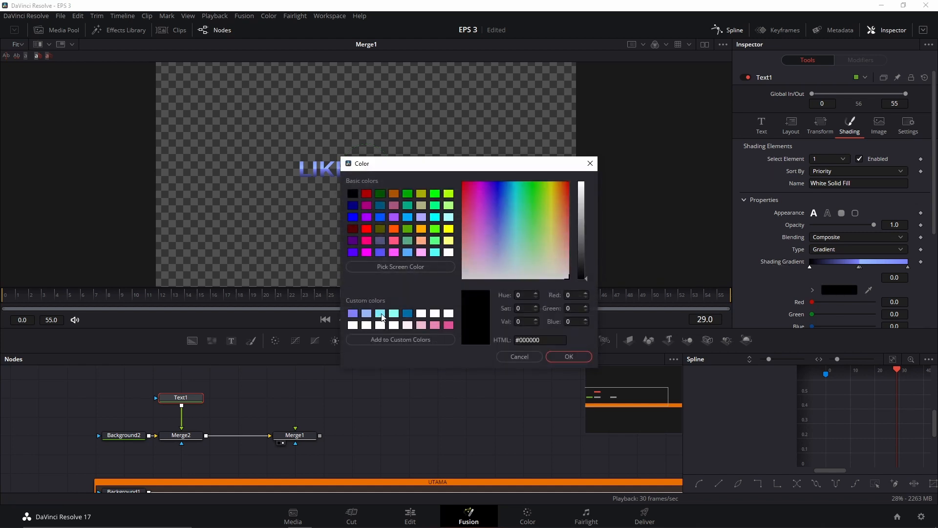
{"action": "left_click", "coordinate": [381, 315]}
{"action": "left_click", "coordinate": [552, 355]}
Step: Shift the two middle gradient stops slightly toward the start, to about 0.47 and 0.48, and check the text's colouring
{"action": "scroll", "coordinate": [420, 177], "scroll_direction": "up", "scroll_amount": 5}
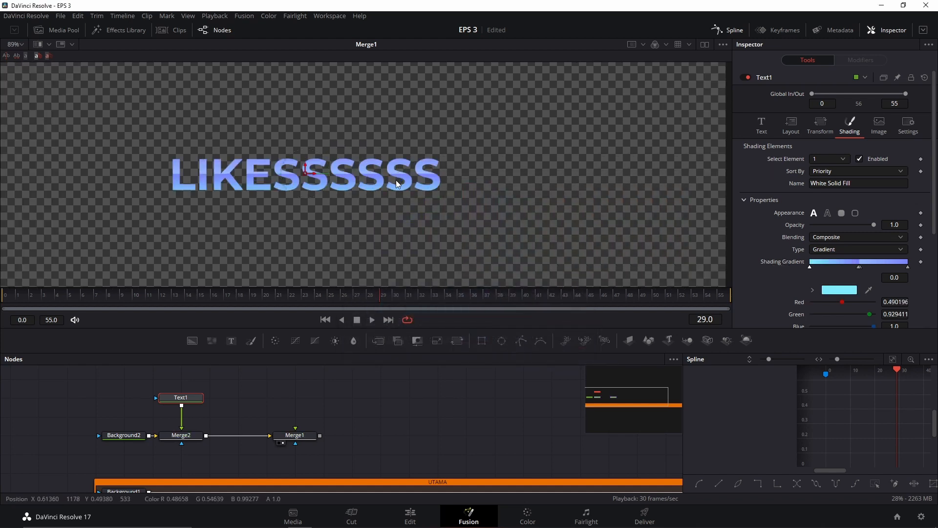
{"action": "left_click", "coordinate": [857, 264]}
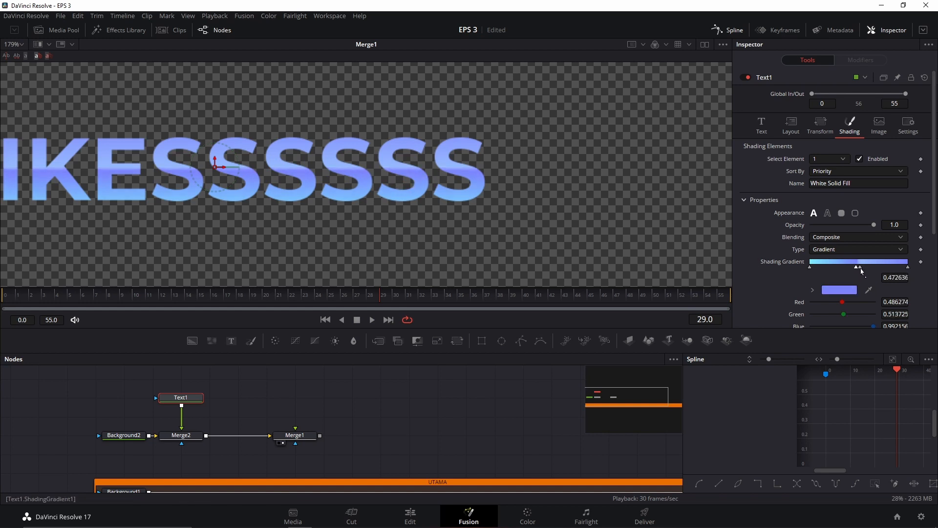
{"action": "left_click", "coordinate": [859, 267]}
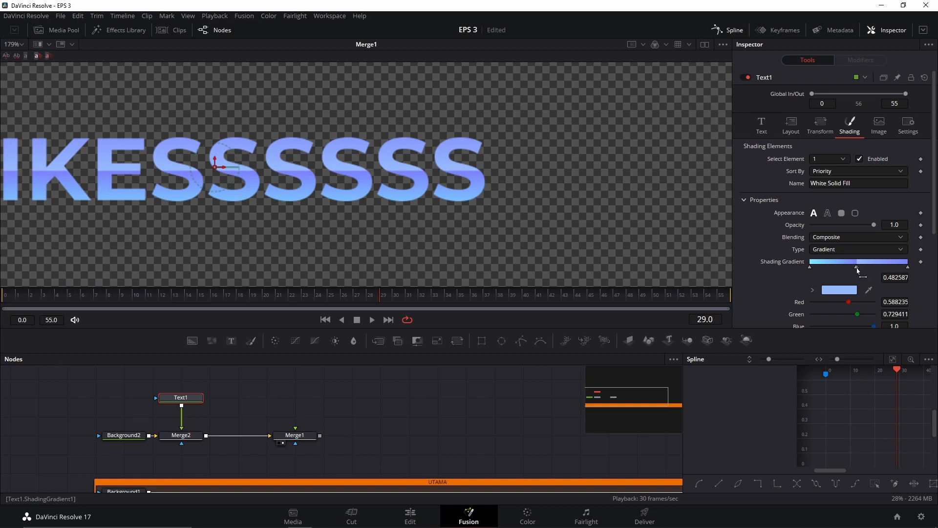
{"action": "left_click_drag", "start_coordinate": [858, 271], "coordinate": [857, 270]}
{"action": "scroll", "coordinate": [280, 198], "scroll_direction": "left", "scroll_amount": 3}
{"action": "scroll", "coordinate": [415, 194], "scroll_direction": "down", "scroll_amount": 3}
{"action": "left_click", "coordinate": [443, 400]}
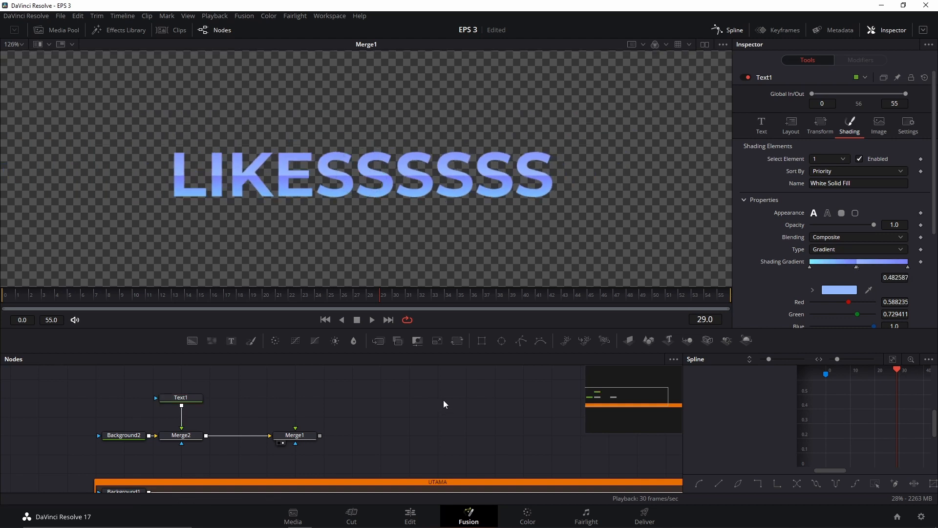
{"action": "scroll", "coordinate": [420, 173], "scroll_direction": "down", "scroll_amount": 2}
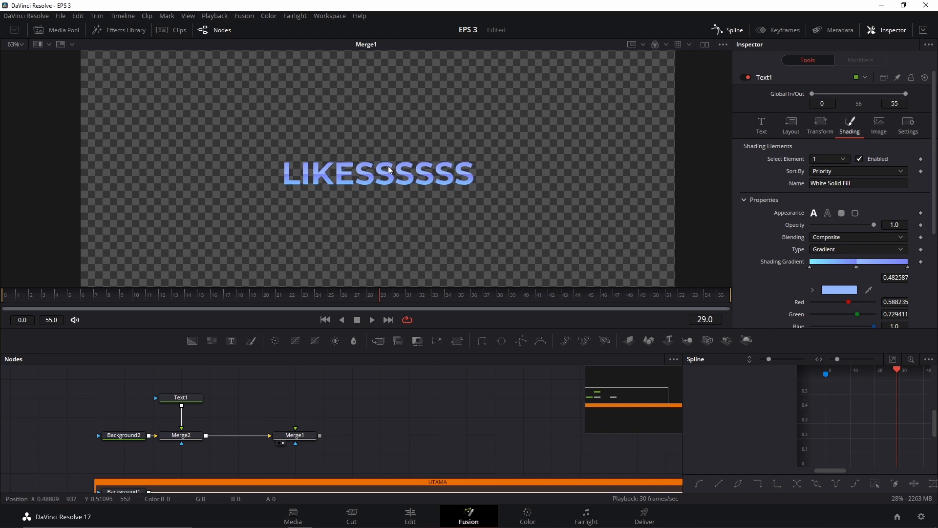
{"action": "scroll", "coordinate": [414, 175], "scroll_direction": "left", "scroll_amount": 2}
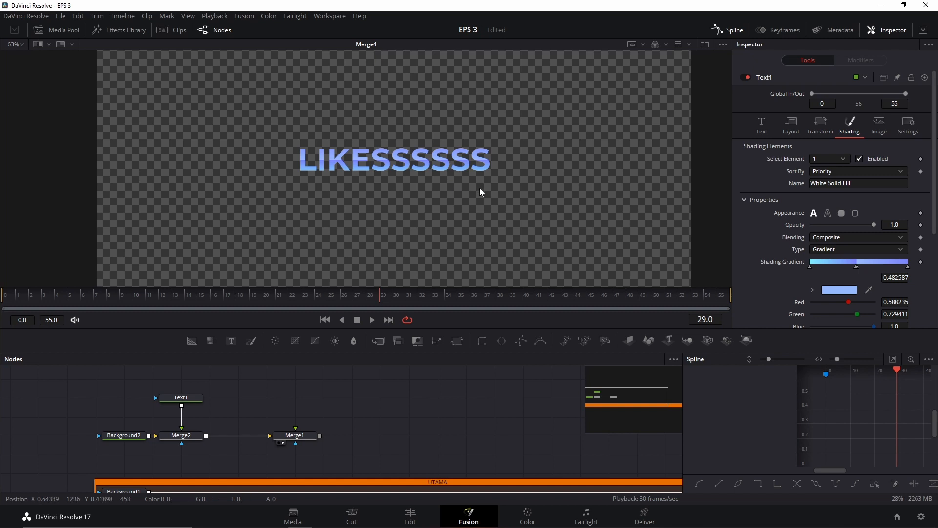
Step: Add a Follower modifier to the text content of Text1
{"action": "left_click", "coordinate": [193, 398]}
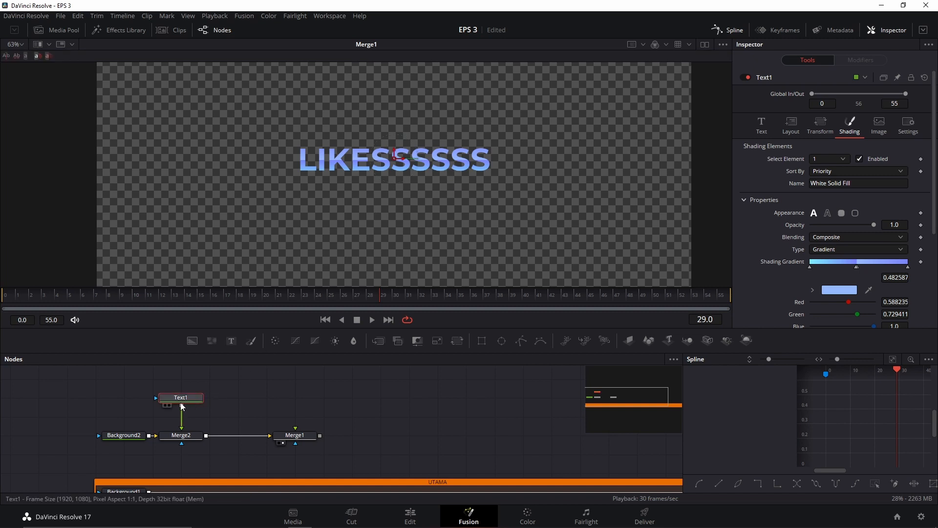
{"action": "left_click", "coordinate": [764, 129]}
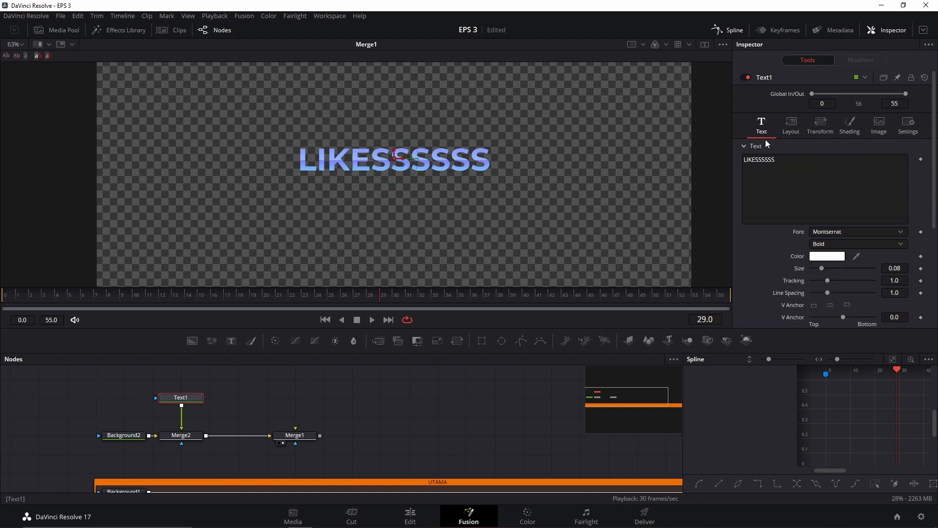
{"action": "left_click", "coordinate": [789, 177]}
{"action": "right_click", "coordinate": [809, 169]}
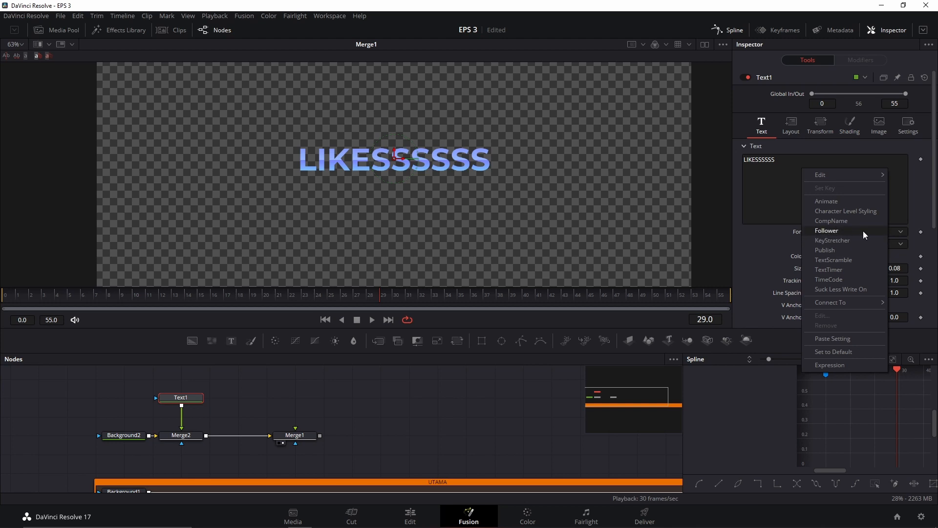
{"action": "left_click", "coordinate": [835, 230]}
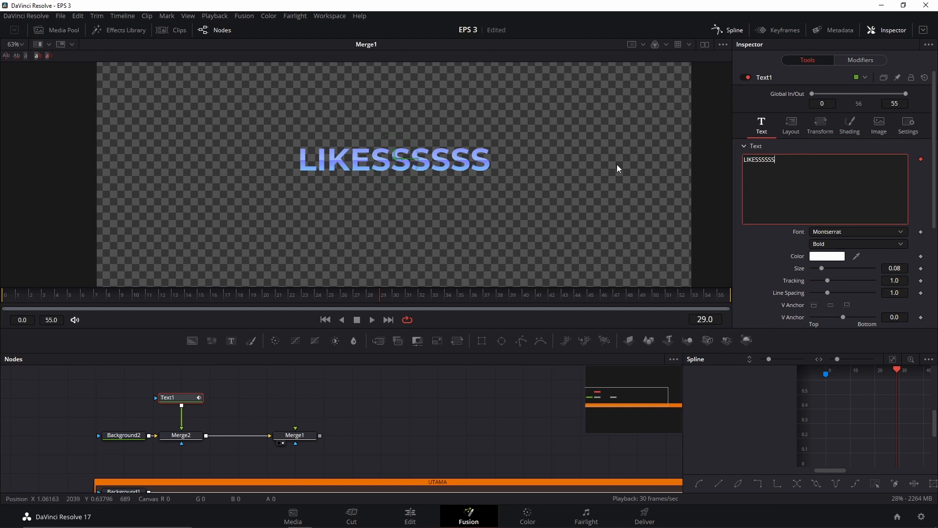
Step: At frame 0, set the Follower's timing to range All Characters, order Left to Right and delay type Between Each Character
{"action": "left_click", "coordinate": [359, 296]}
{"action": "left_click_drag", "start_coordinate": [359, 296], "coordinate": [6, 299]}
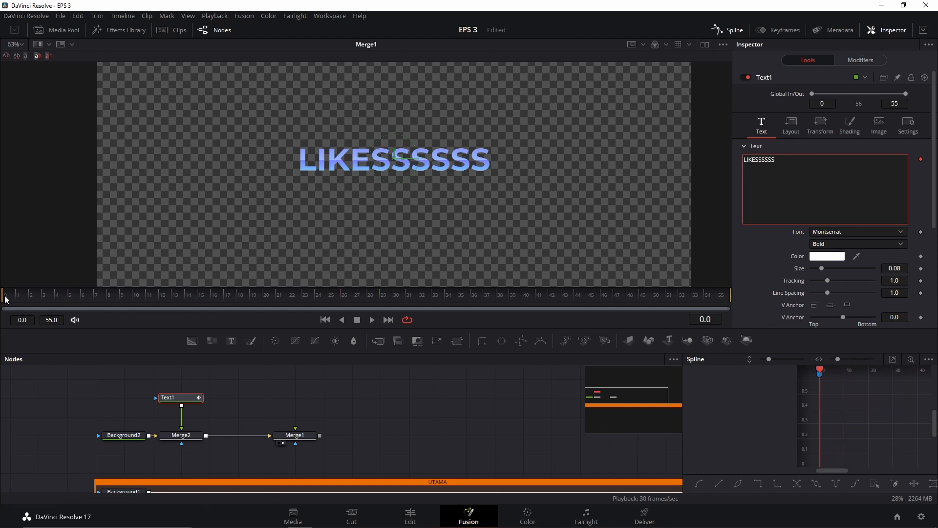
{"action": "left_click", "coordinate": [871, 60]}
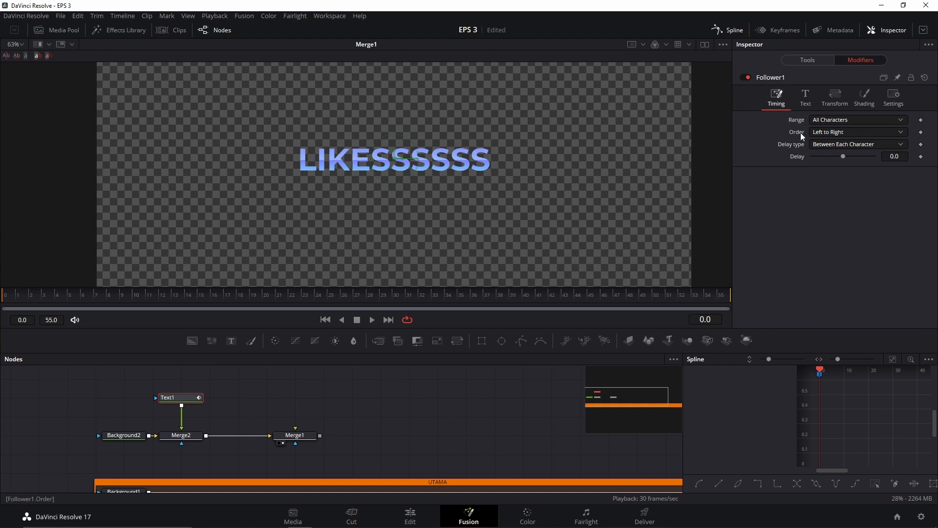
{"action": "left_click", "coordinate": [835, 122]}
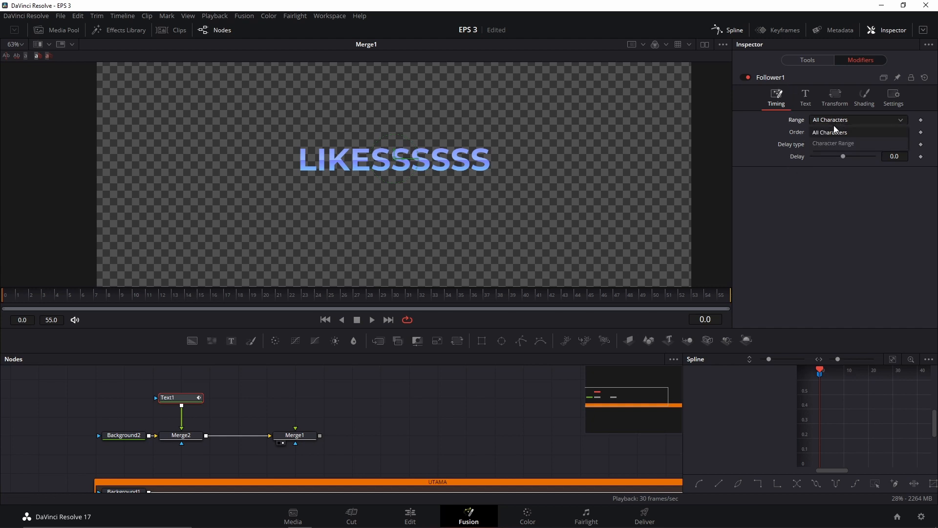
{"action": "left_click", "coordinate": [826, 131]}
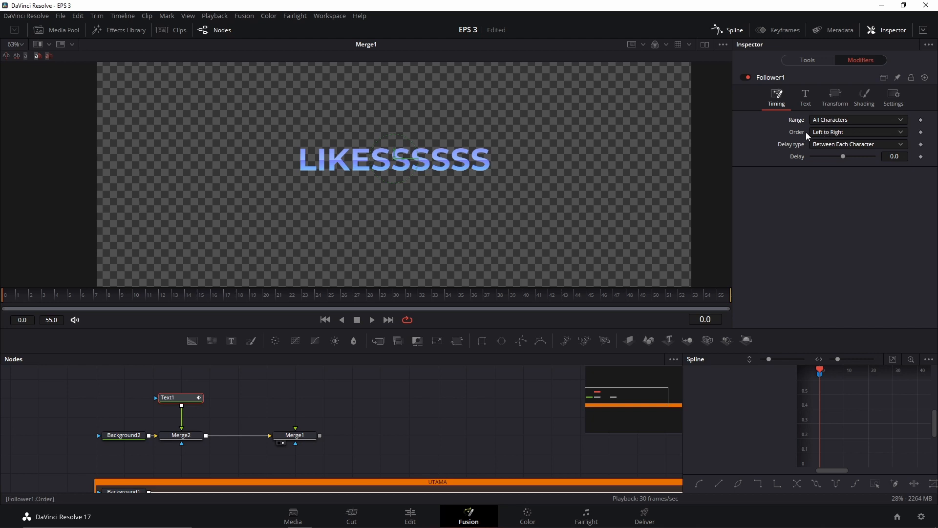
{"action": "left_click", "coordinate": [848, 133]}
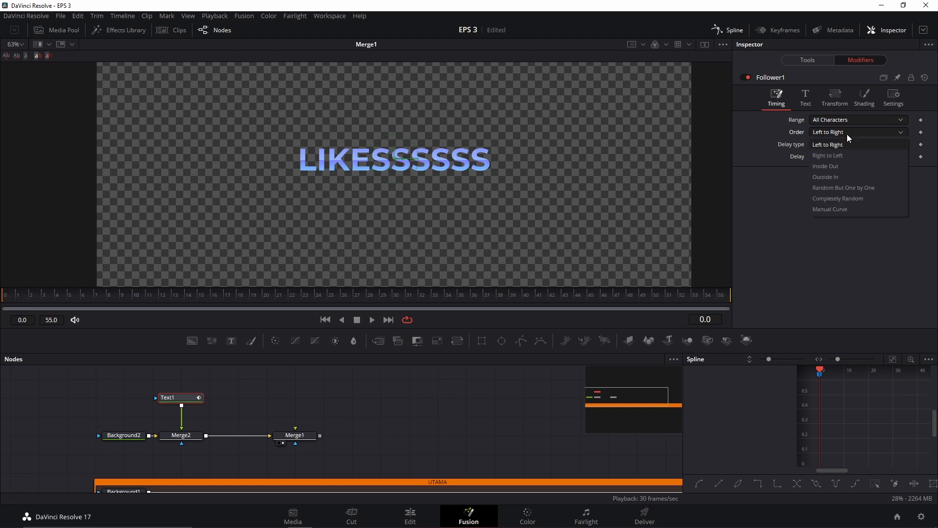
{"action": "left_click", "coordinate": [823, 145]}
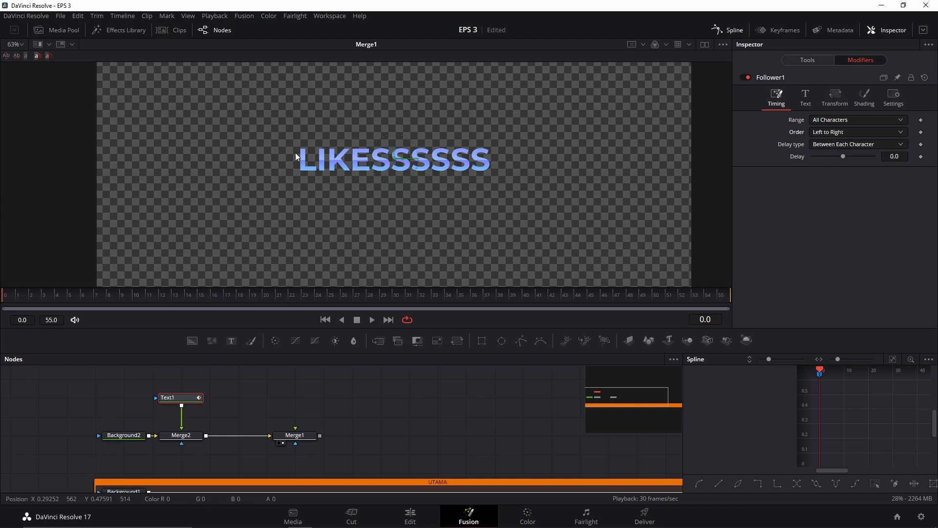
{"action": "left_click", "coordinate": [832, 144]}
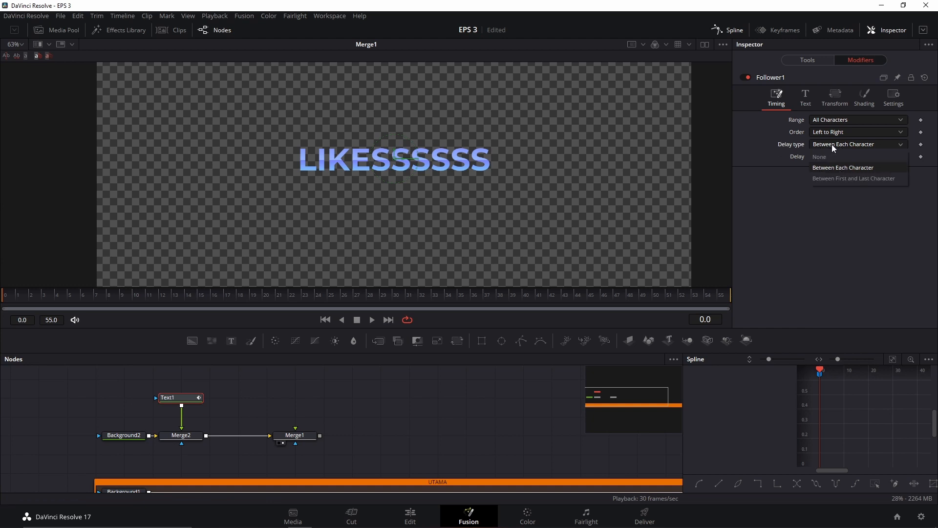
{"action": "left_click", "coordinate": [827, 169]}
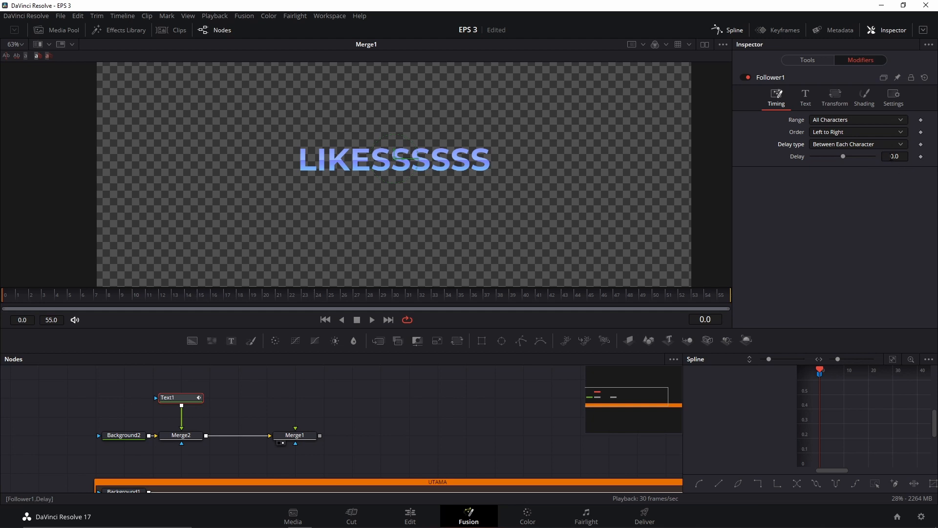
Step: Set the Follower's delay between characters to 2.0
{"action": "left_click", "coordinate": [891, 156]}
{"action": "type", "text": "2.18"}
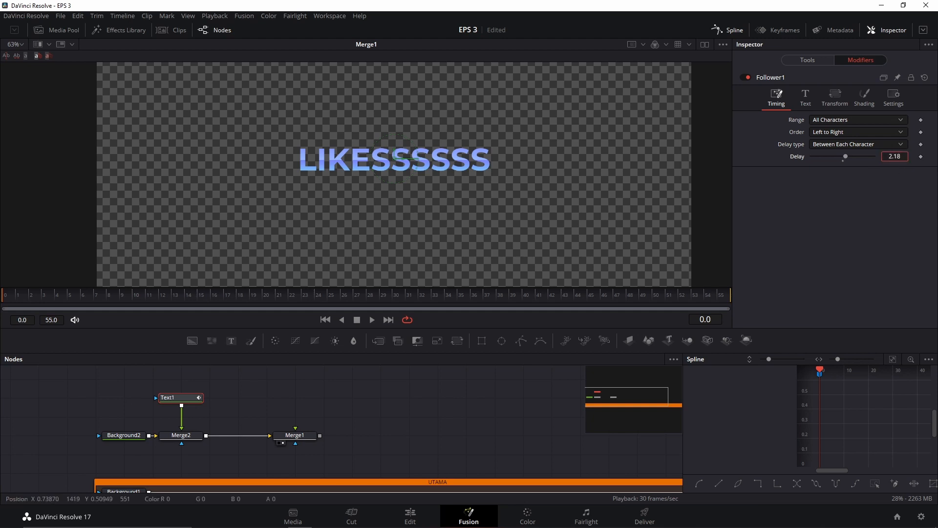
{"action": "key", "text": "BackSpace"}
{"action": "key", "text": "BackSpace"}
{"action": "type", "text": "0"}
{"action": "key", "text": "Return"}
Step: Keyframe the Follower's text size at frame 0 while trying larger sizes, and reset it to the default 0.08
{"action": "left_click", "coordinate": [801, 101]}
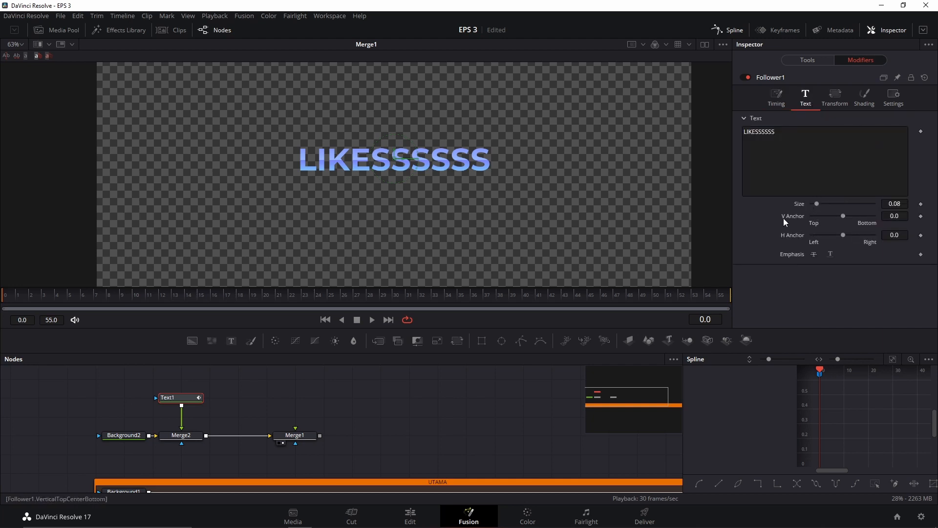
{"action": "left_click", "coordinate": [815, 63]}
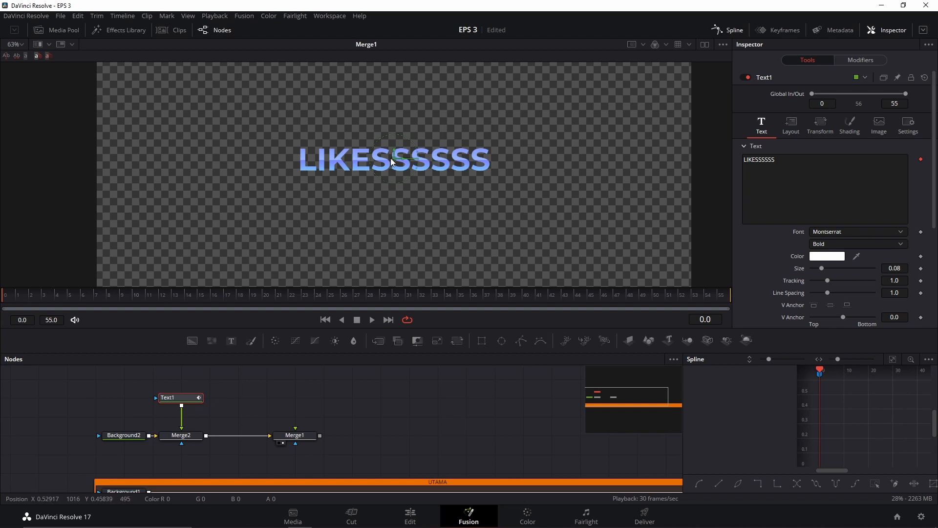
{"action": "left_click", "coordinate": [851, 62]}
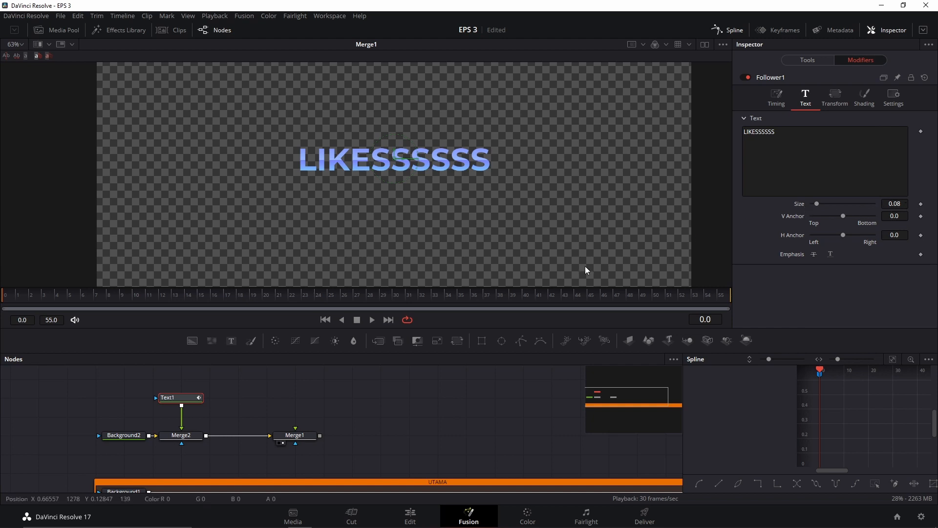
{"action": "mouse_move", "coordinate": [817, 203]}
{"action": "left_mouse_down"}
{"action": "mouse_move", "coordinate": [857, 202]}
{"action": "mouse_move", "coordinate": [820, 203]}
{"action": "left_mouse_up"}
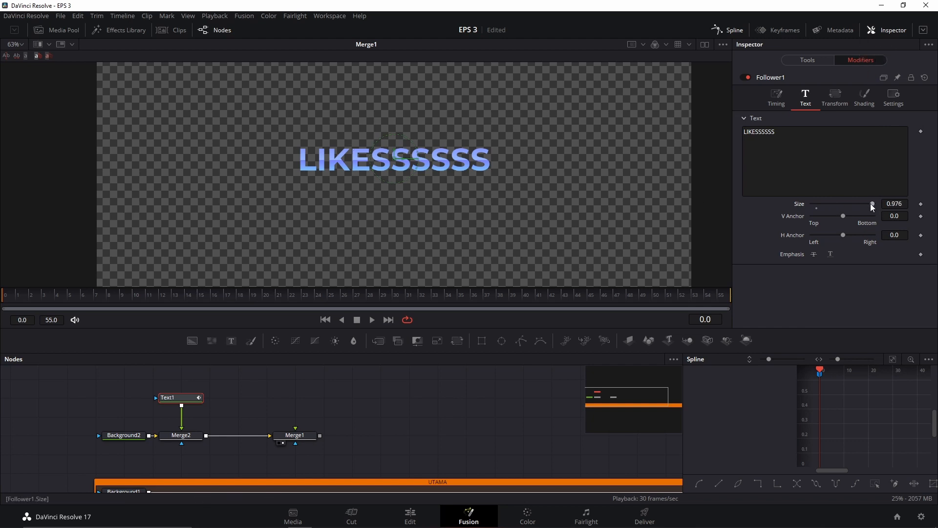
{"action": "left_click_drag", "start_coordinate": [872, 204], "coordinate": [857, 204]}
{"action": "left_click_drag", "start_coordinate": [835, 204], "coordinate": [832, 204]}
{"action": "left_click", "coordinate": [921, 204]}
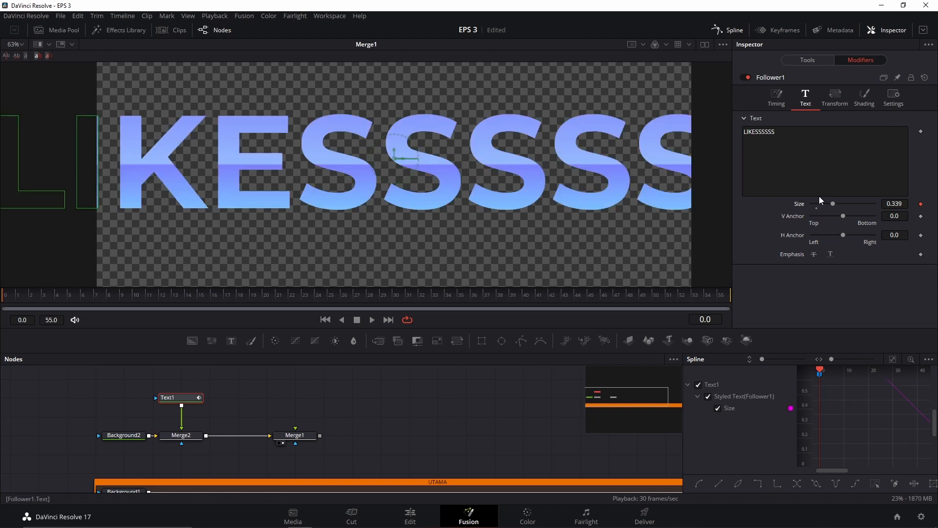
{"action": "mouse_move", "coordinate": [821, 203]}
{"action": "left_mouse_down"}
{"action": "mouse_move", "coordinate": [833, 204]}
{"action": "mouse_move", "coordinate": [826, 201]}
{"action": "left_mouse_up"}
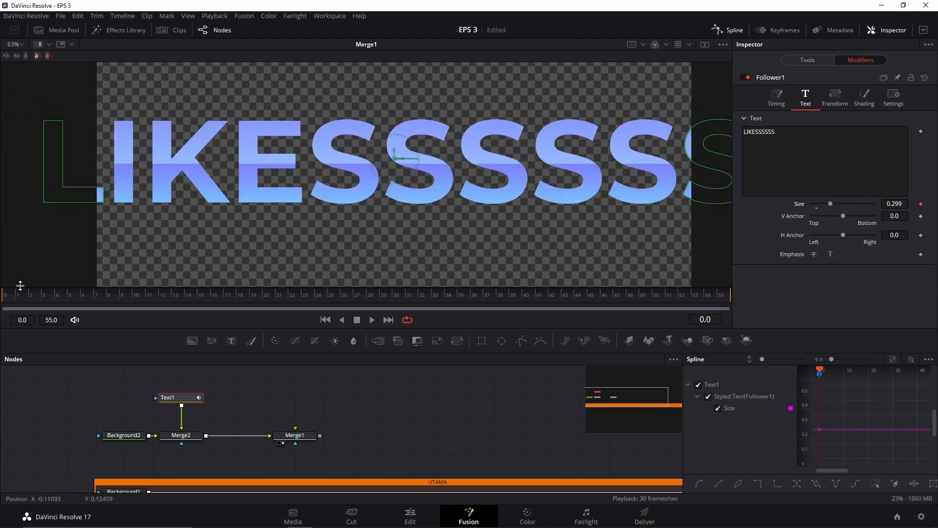
{"action": "left_click", "coordinate": [817, 209]}
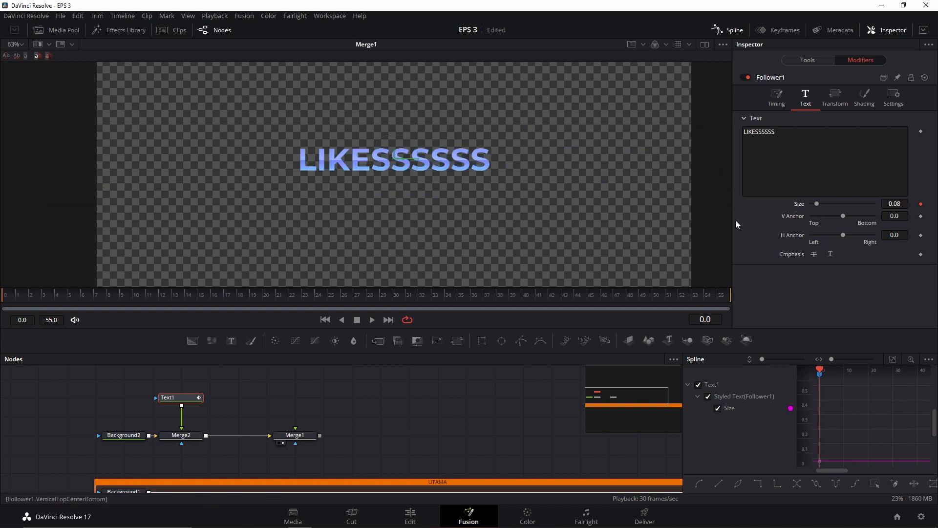
Step: Add a Follower size keyframe of 0.08 at frame 15 and set the size to 0.0 at frame 0
{"action": "left_click_drag", "start_coordinate": [33, 299], "coordinate": [198, 295]}
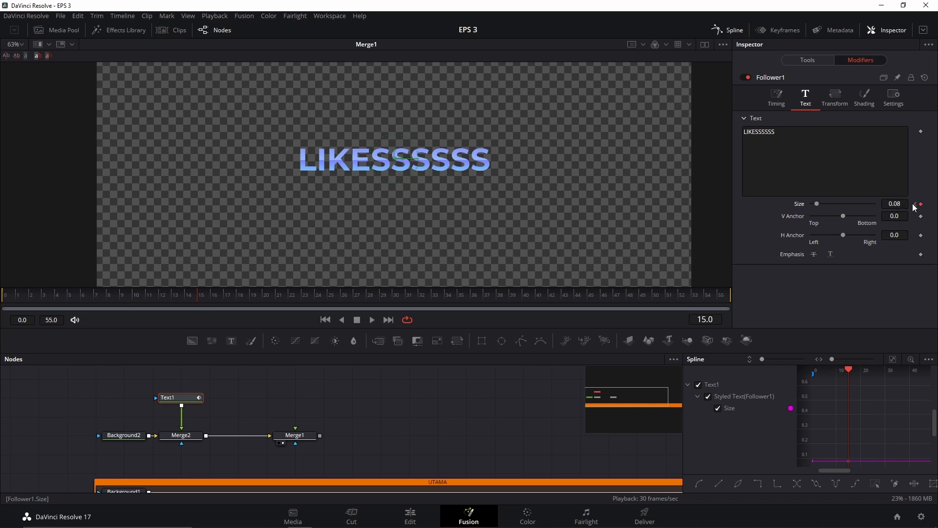
{"action": "left_click_drag", "start_coordinate": [124, 297], "coordinate": [2, 303]}
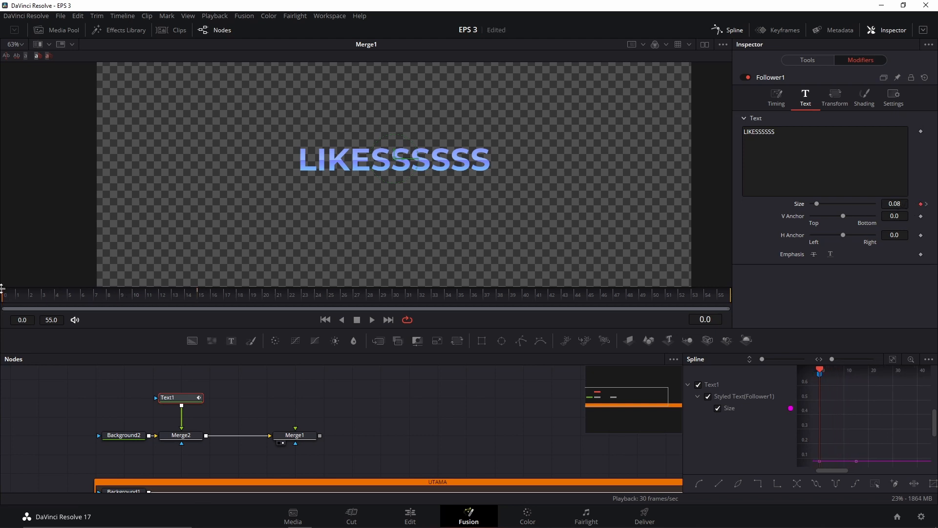
{"action": "left_click_drag", "start_coordinate": [816, 203], "coordinate": [779, 209]}
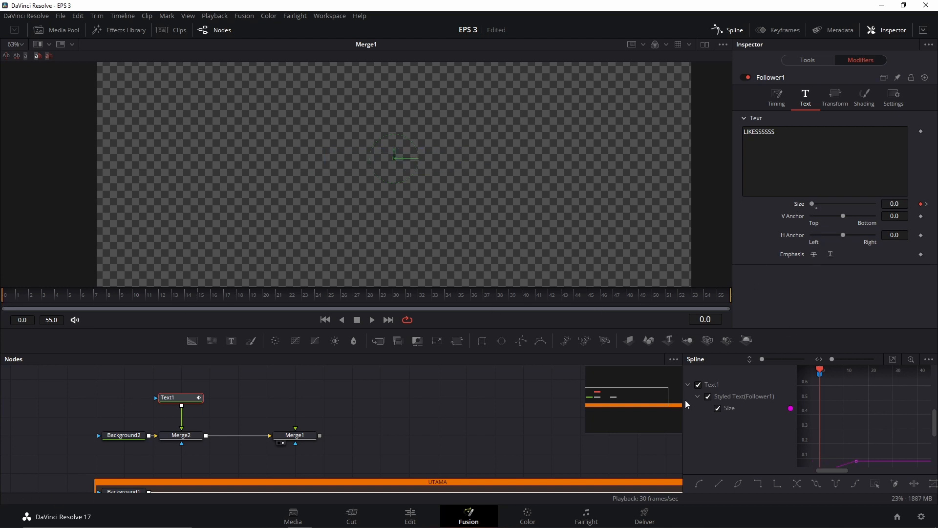
Step: Widen the Spline editor, fit the Size curve in it and check that Show Only Selected Tool is enabled
{"action": "left_click_drag", "start_coordinate": [686, 404], "coordinate": [572, 395]}
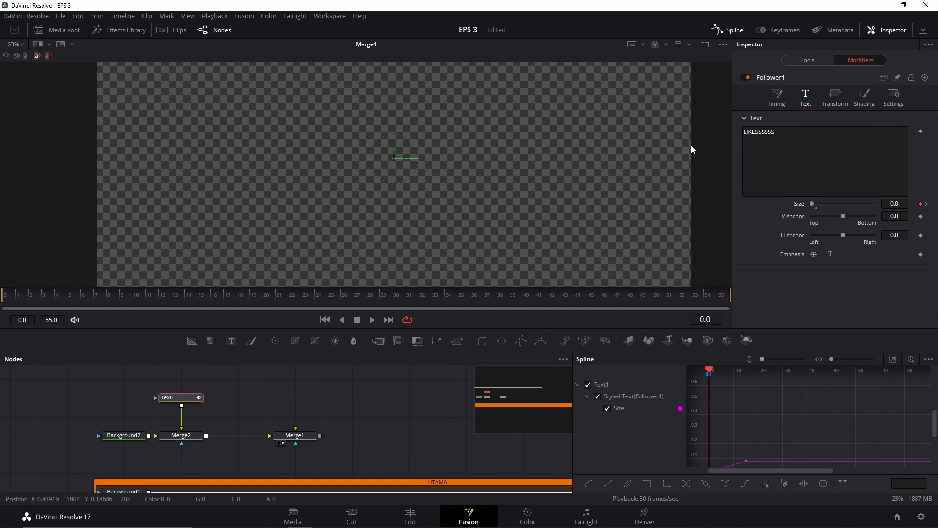
{"action": "left_click", "coordinate": [893, 361]}
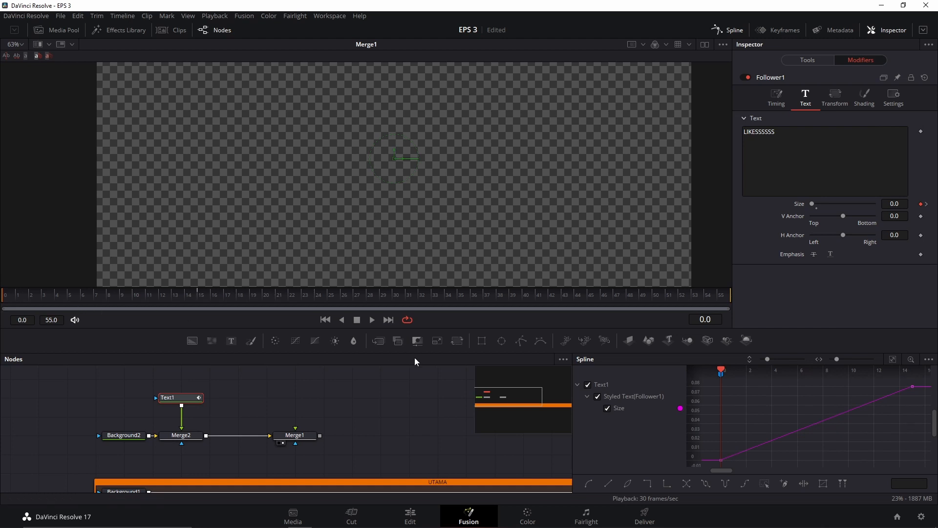
{"action": "left_click", "coordinate": [928, 359]}
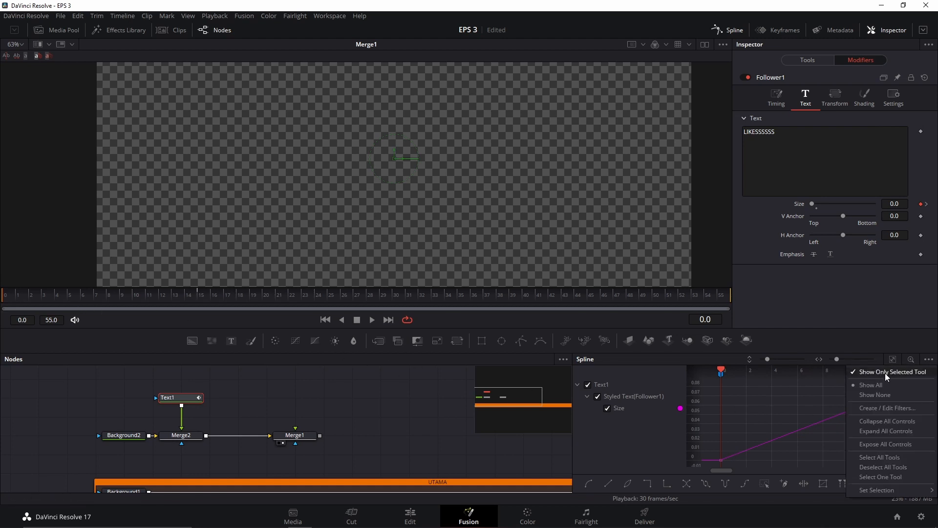
{"action": "left_click", "coordinate": [372, 405]}
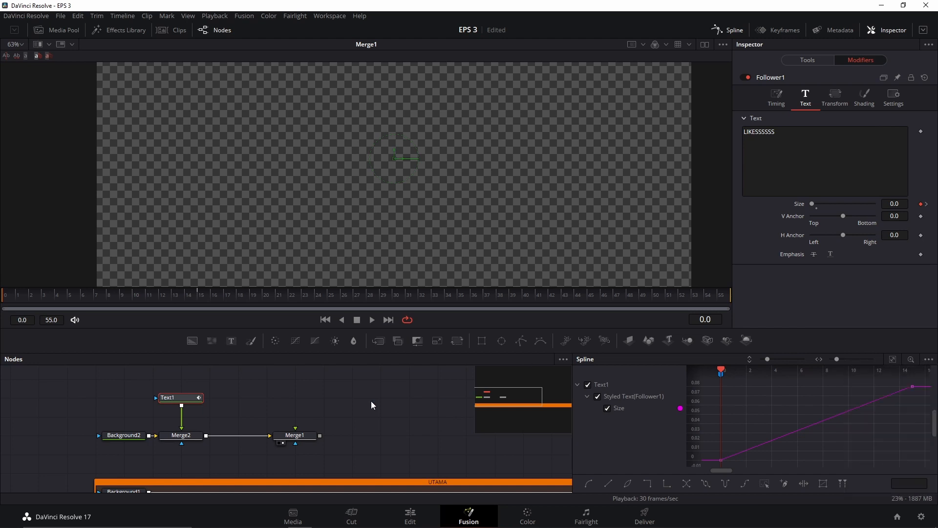
Step: Play the text animation from frame 0 to review how the characters grow in
{"action": "key", "text": "space"}
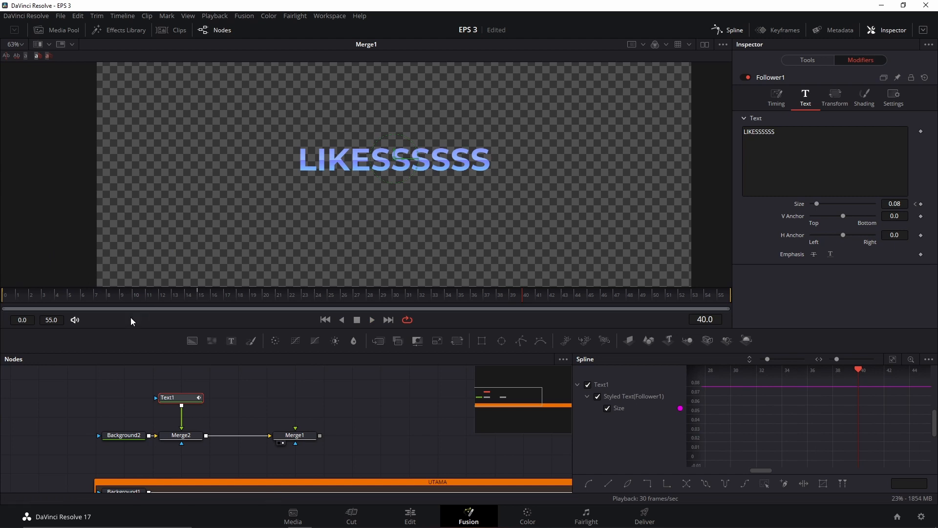
{"action": "left_click", "coordinate": [2, 303]}
{"action": "key", "text": "space"}
{"action": "key", "text": "space"}
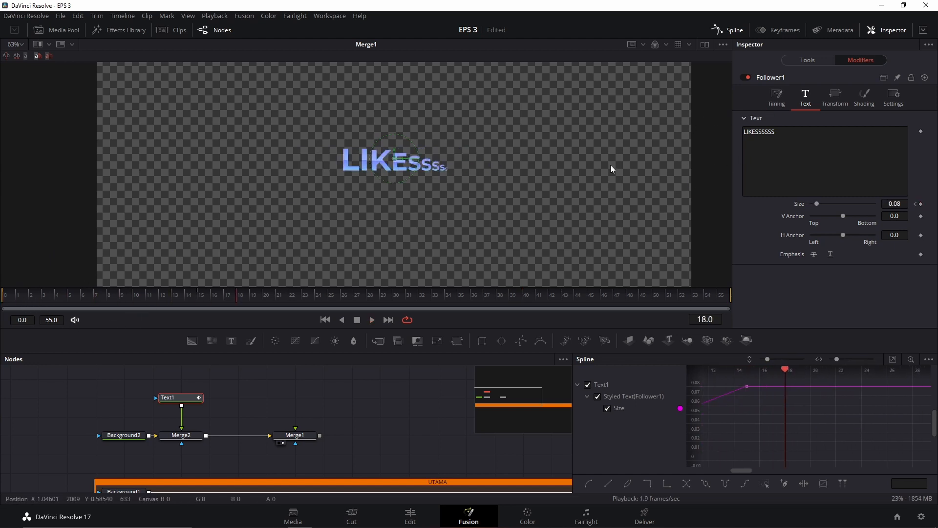
Step: Try the Right to Left, Inside Out and Random But One by One orders for the Follower, previewing the animation
{"action": "left_click", "coordinate": [781, 96]}
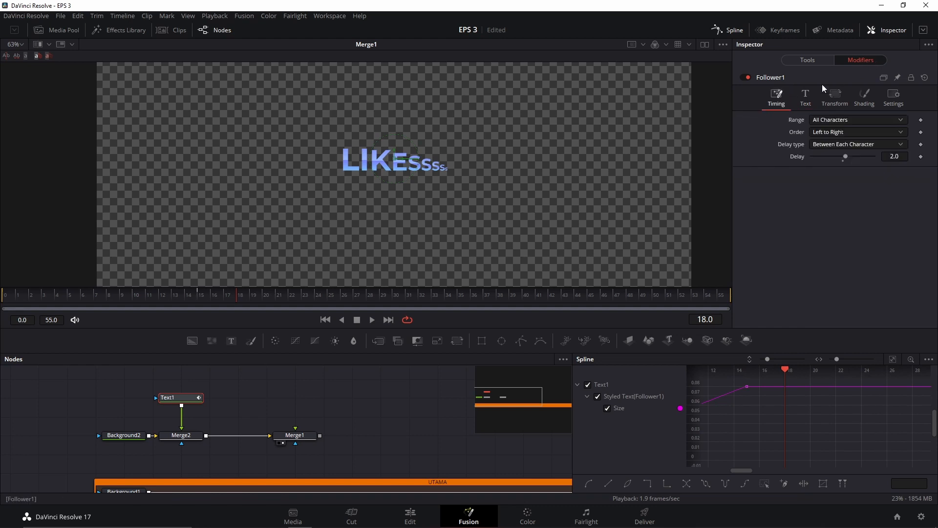
{"action": "left_click", "coordinate": [825, 133]}
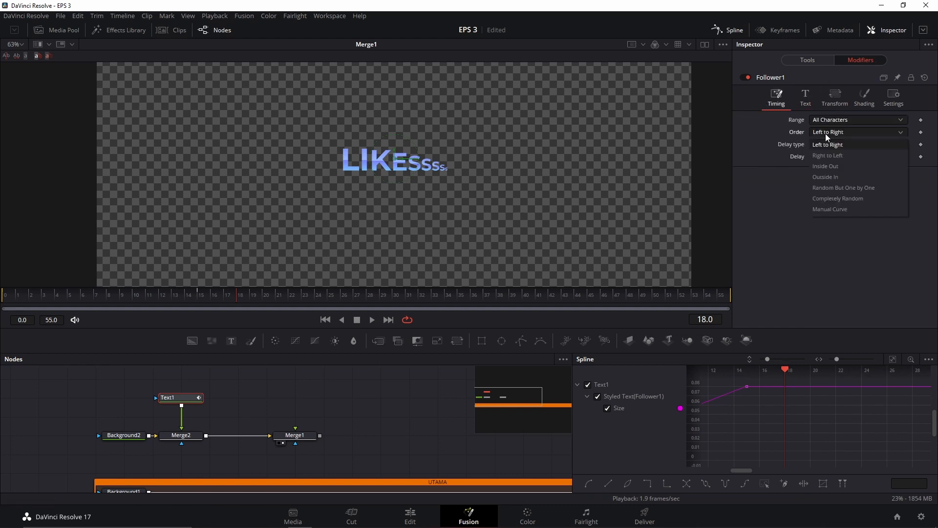
{"action": "left_click", "coordinate": [824, 156]}
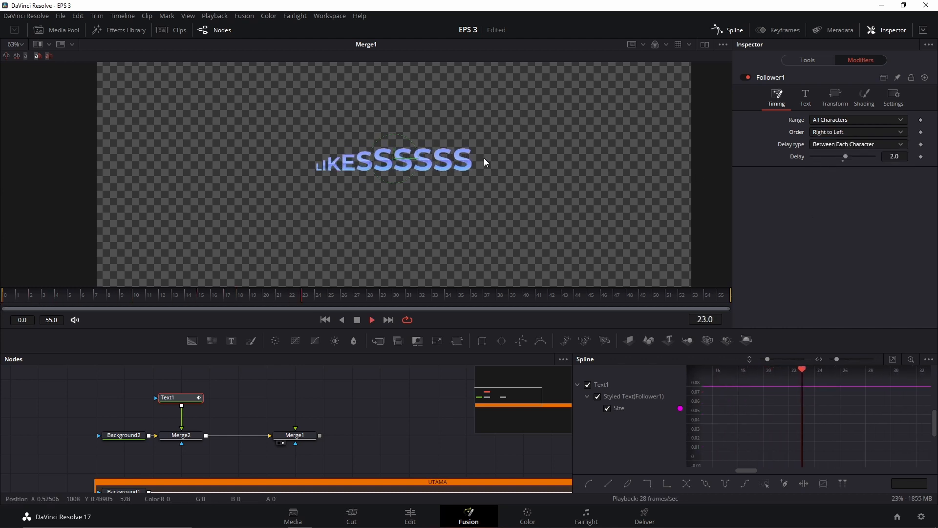
{"action": "left_click", "coordinate": [873, 133]}
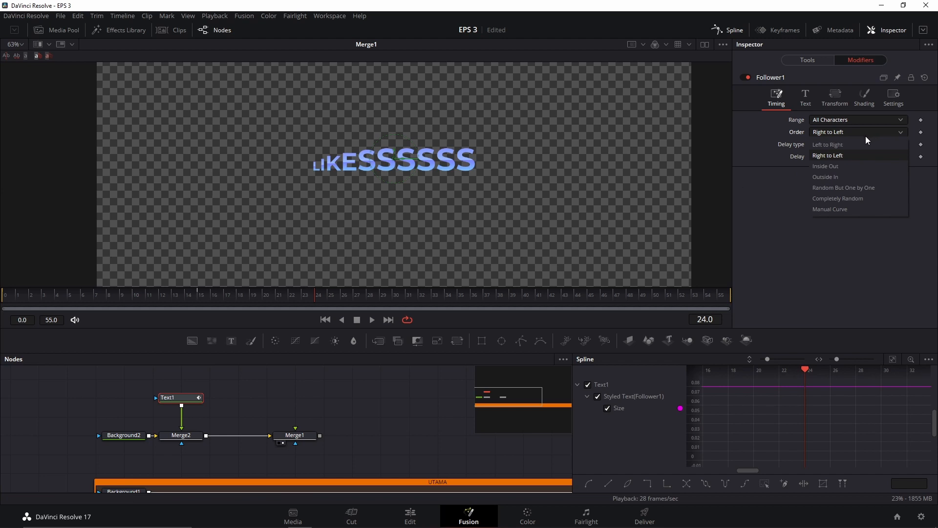
{"action": "left_click", "coordinate": [840, 166]}
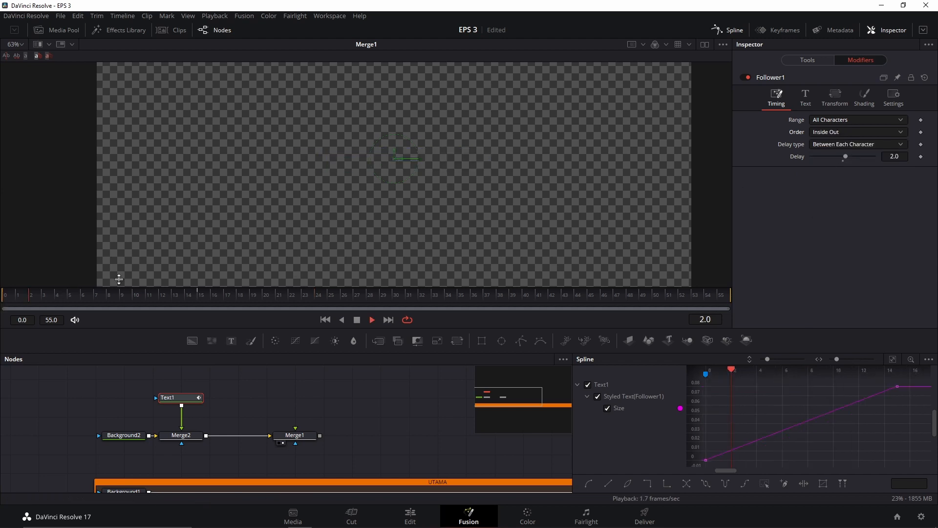
{"action": "left_click", "coordinate": [842, 133]}
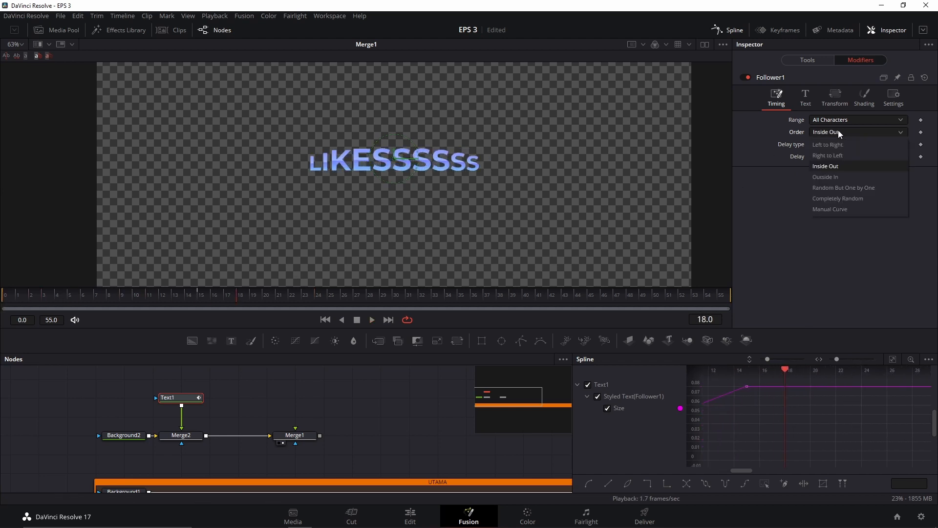
{"action": "left_click", "coordinate": [843, 187]}
{"action": "left_click", "coordinate": [3, 303]}
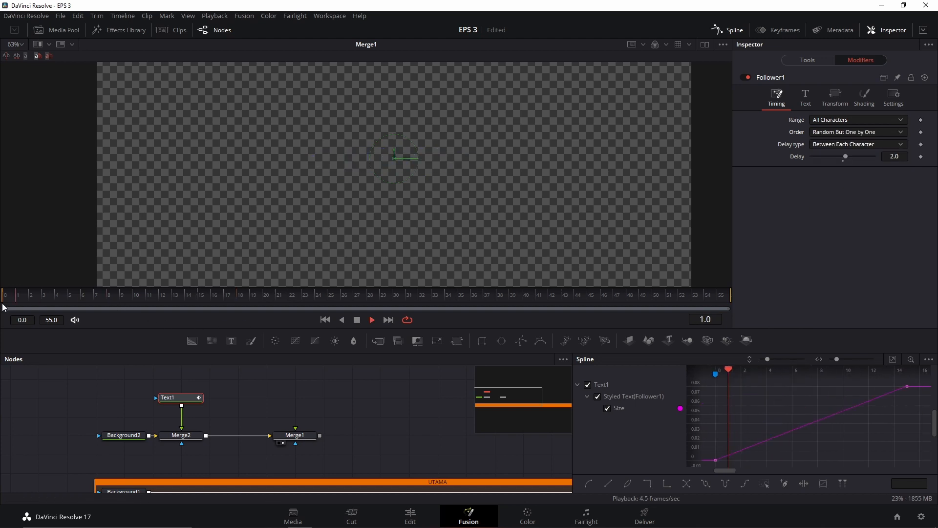
{"action": "key", "text": "space"}
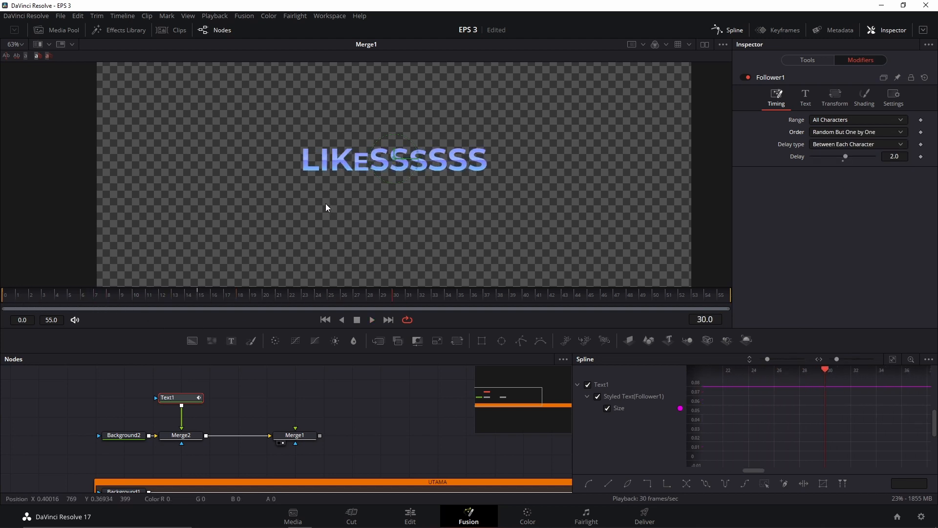
Step: Set the Follower's order back to Left to Right and check the animation at frame 12
{"action": "left_click", "coordinate": [829, 133]}
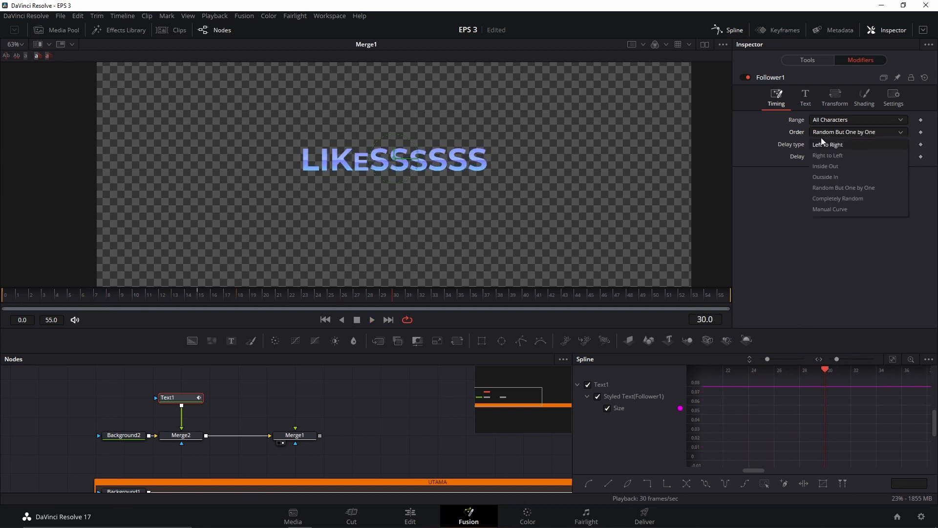
{"action": "left_click", "coordinate": [821, 144]}
{"action": "left_click", "coordinate": [160, 295]}
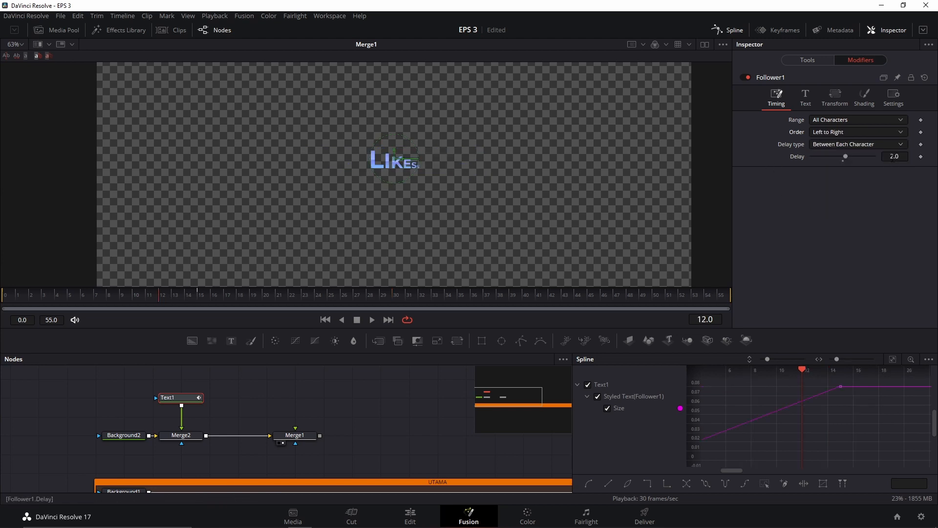
Step: Try a Follower delay of 5.84 between characters and play the animation
{"action": "left_click_drag", "start_coordinate": [894, 156], "coordinate": [918, 157]}
{"action": "key", "text": "space"}
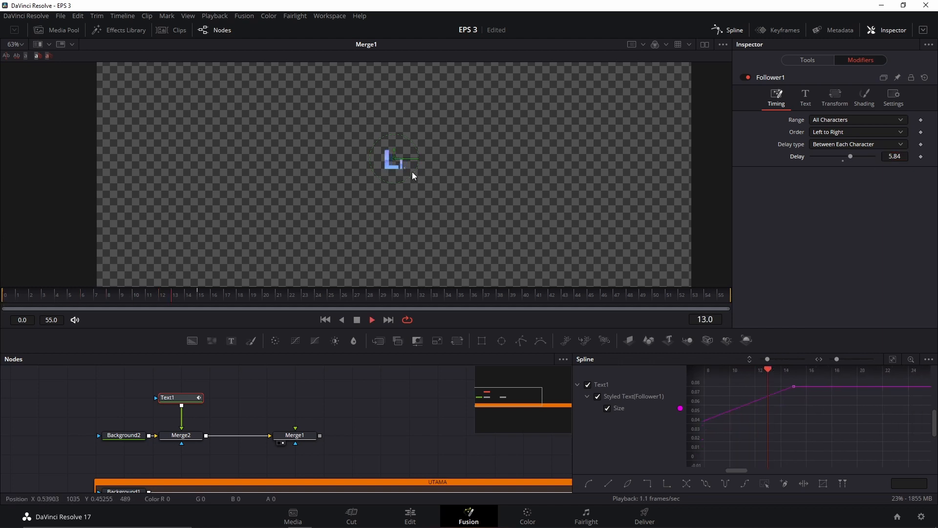
{"action": "key", "text": "space"}
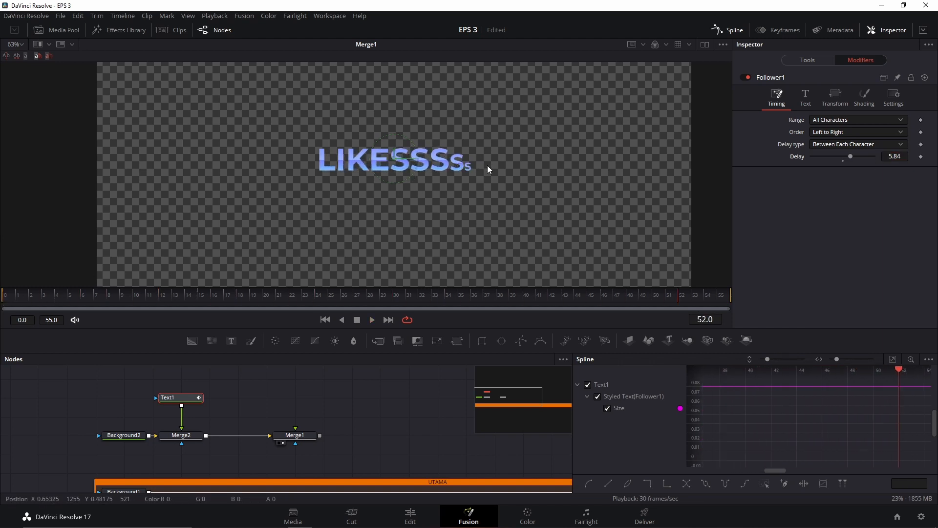
Step: Set the Follower's delay between characters to 1.93 and play the animation again
{"action": "left_click_drag", "start_coordinate": [894, 156], "coordinate": [864, 157]}
{"action": "key", "text": "space"}
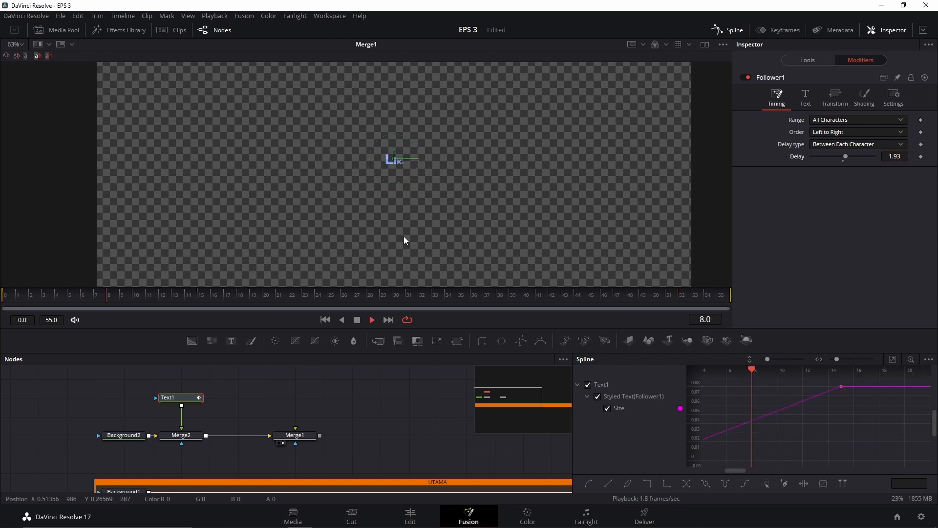
{"action": "key", "text": "space"}
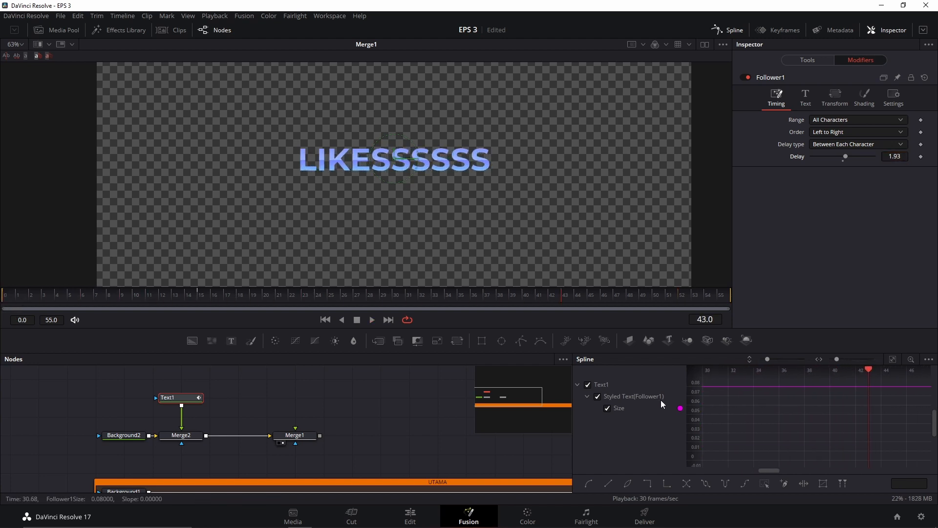
Step: Widen the Spline editor, smooth both Size keyframes and lengthen the end keyframe's handle for a softer landing
{"action": "scroll", "coordinate": [732, 437], "scroll_direction": "left", "scroll_amount": 10}
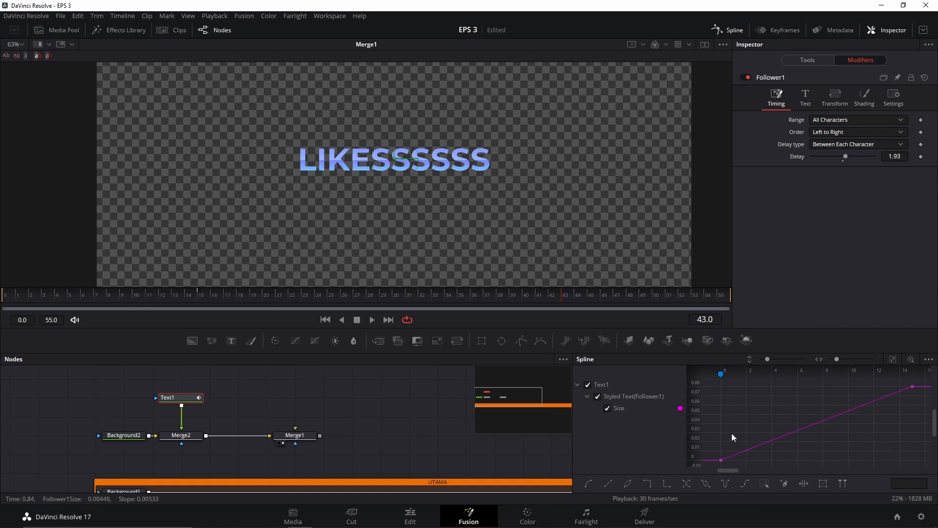
{"action": "left_click_drag", "start_coordinate": [572, 410], "coordinate": [517, 409]}
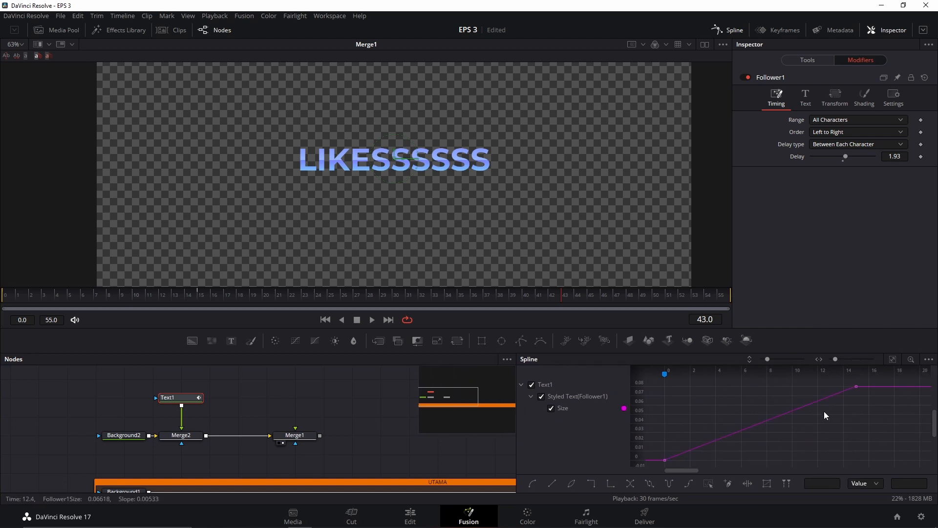
{"action": "left_click_drag", "start_coordinate": [864, 383], "coordinate": [655, 464]}
{"action": "key", "text": "shift+s"}
{"action": "left_click_drag", "start_coordinate": [788, 391], "coordinate": [742, 386]}
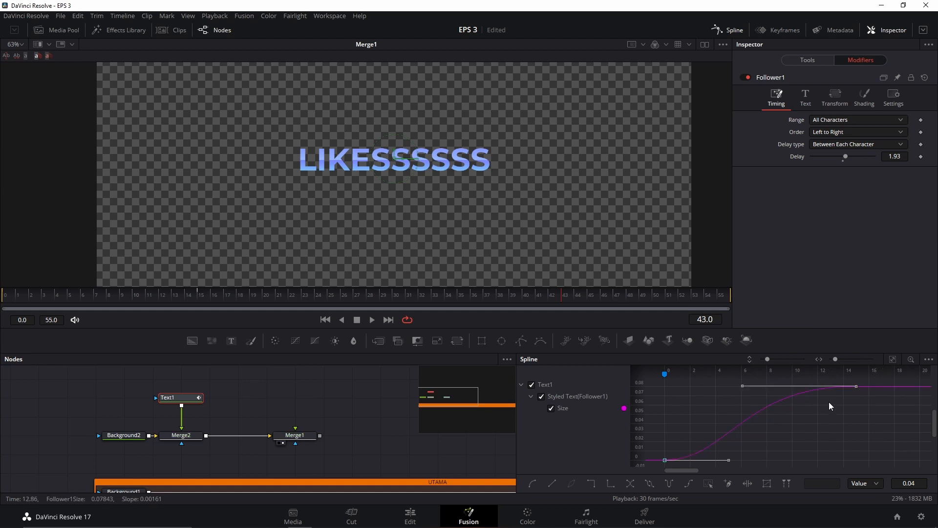
Step: Show the ease values for the Size curve, set Ease In to 73.2 and Ease Out to 56.9, and enlarge the Spline editor
{"action": "key", "text": "t"}
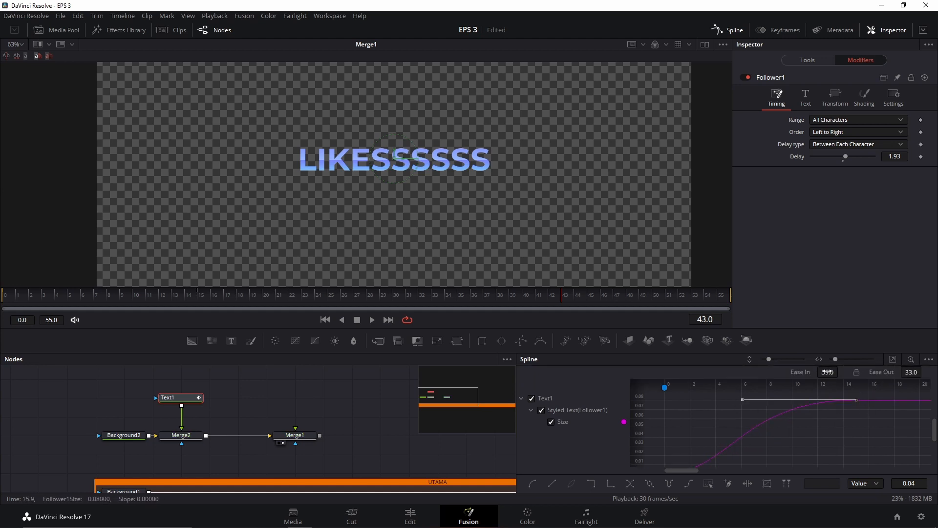
{"action": "left_click_drag", "start_coordinate": [833, 372], "coordinate": [837, 372]}
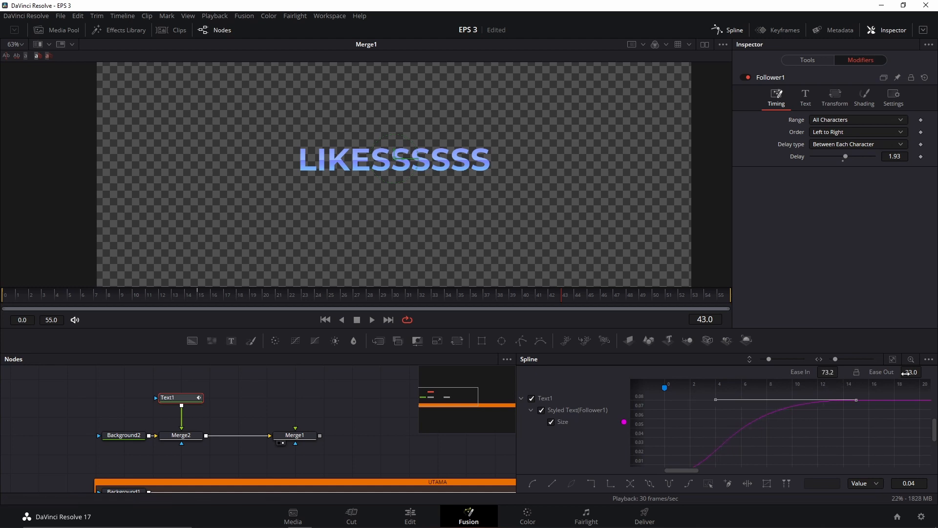
{"action": "left_click_drag", "start_coordinate": [908, 372], "coordinate": [910, 374]}
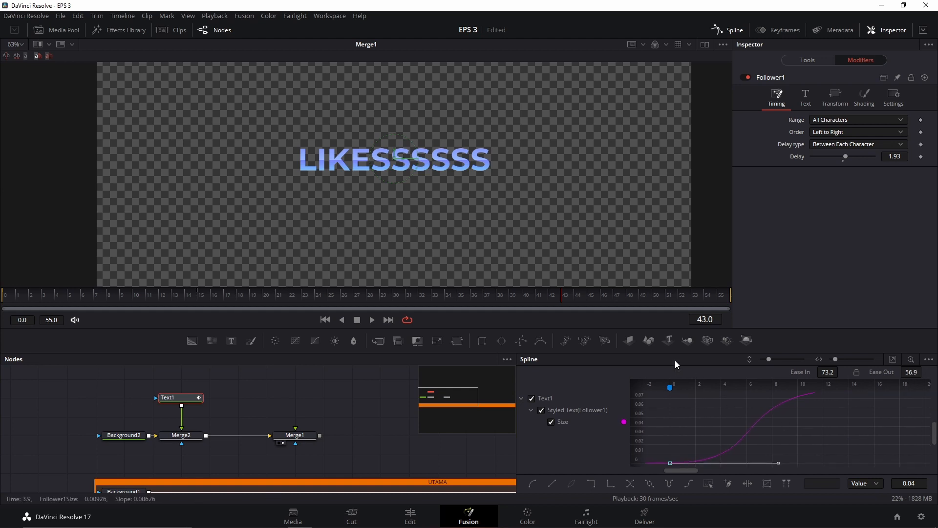
{"action": "left_click_drag", "start_coordinate": [675, 353], "coordinate": [675, 322]}
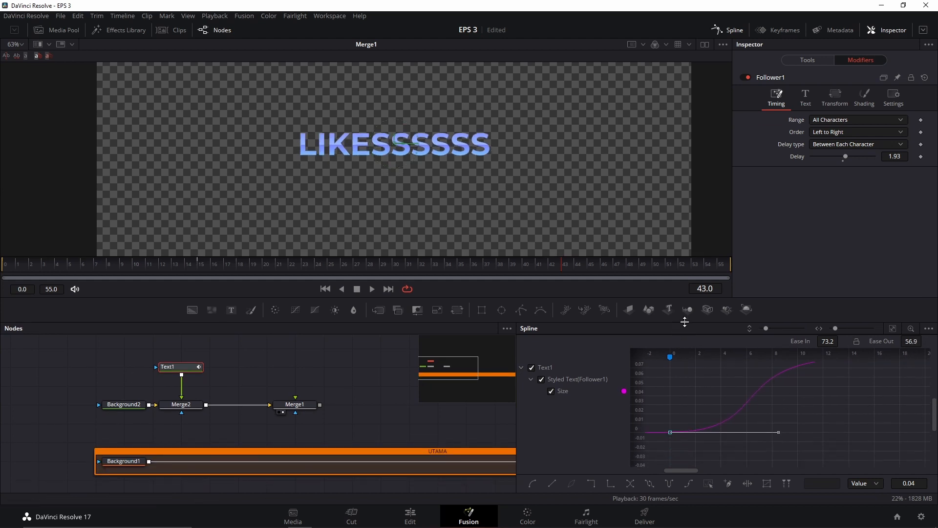
{"action": "left_click_drag", "start_coordinate": [797, 414], "coordinate": [798, 423]}
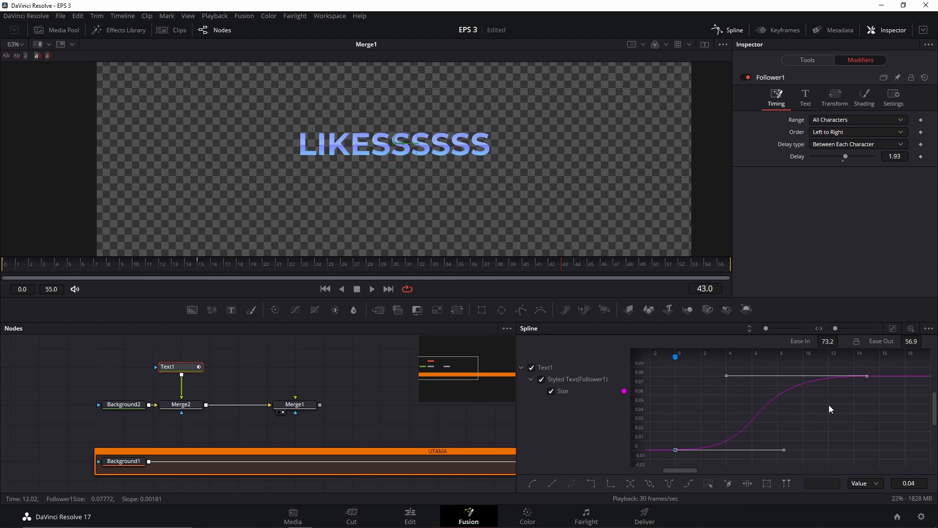
Step: Make the Size curve linear and reselect both of its keyframes
{"action": "left_click", "coordinate": [555, 480]}
{"action": "left_click", "coordinate": [852, 419]}
{"action": "left_click_drag", "start_coordinate": [883, 363], "coordinate": [655, 462]}
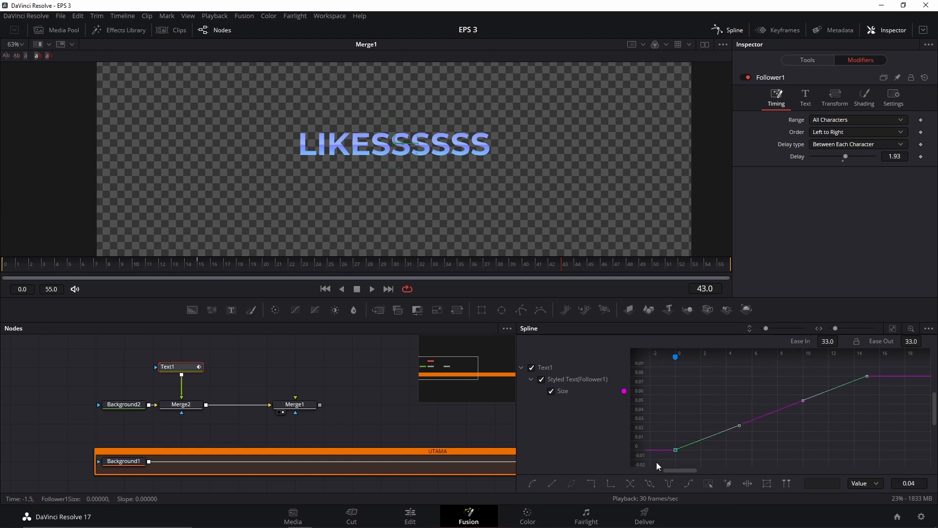
Step: Open the Easing Functions dialog for the selected Size keyframes and try the In Quadratic and Out-in Cubic presets
{"action": "right_click", "coordinate": [771, 413]}
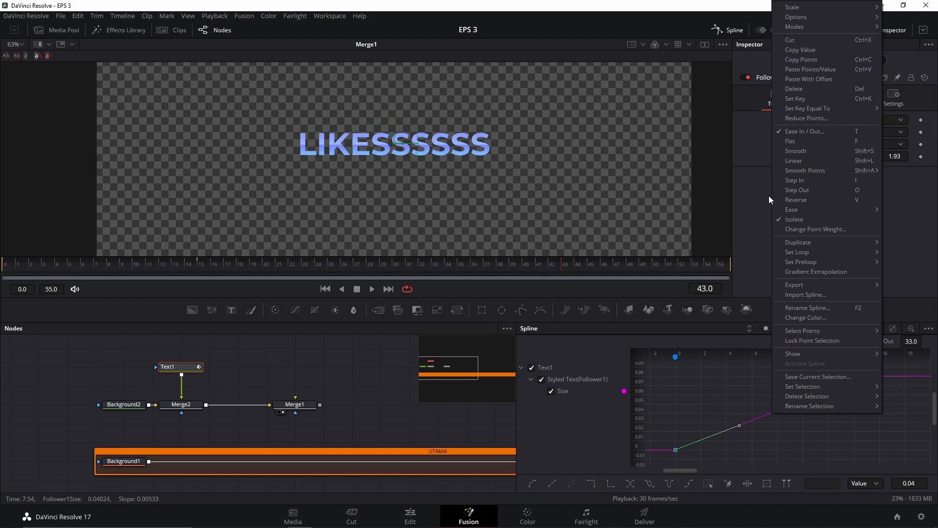
{"action": "mouse_move", "coordinate": [813, 209]}
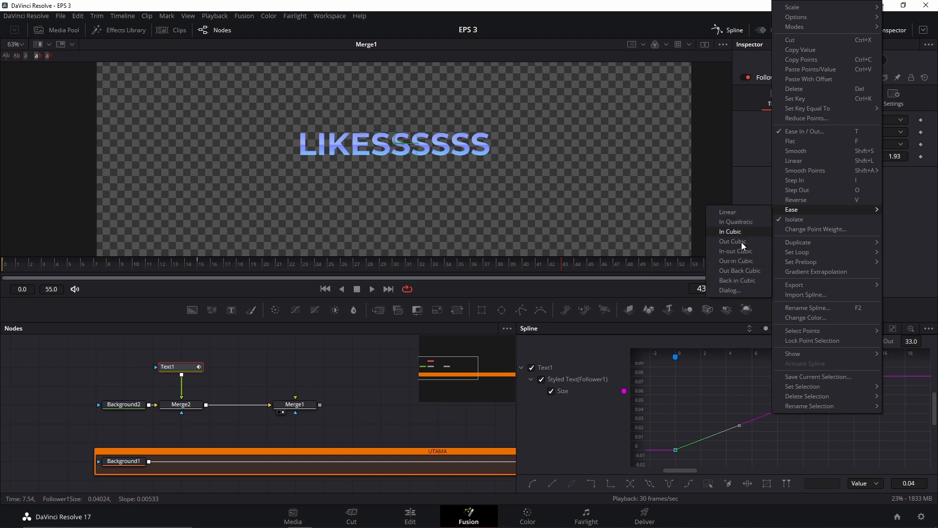
{"action": "left_click", "coordinate": [735, 290]}
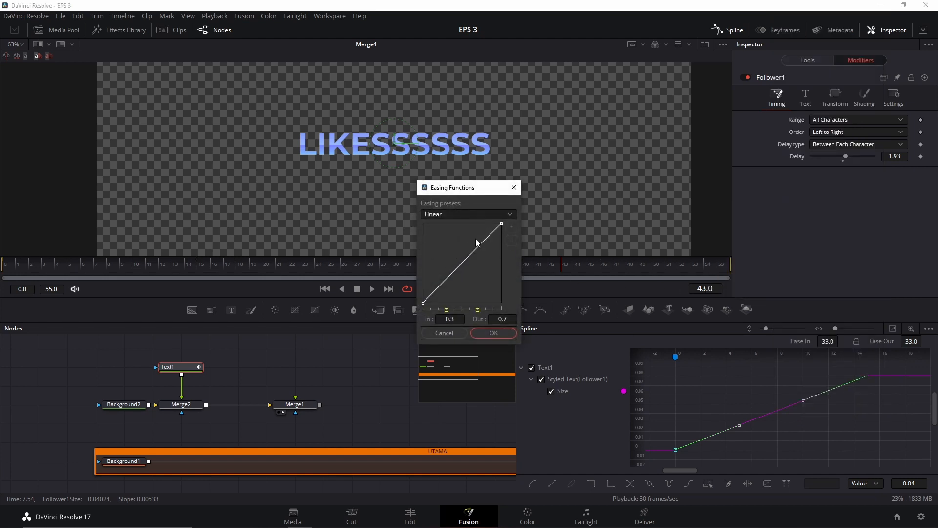
{"action": "left_click_drag", "start_coordinate": [460, 192], "coordinate": [578, 209]}
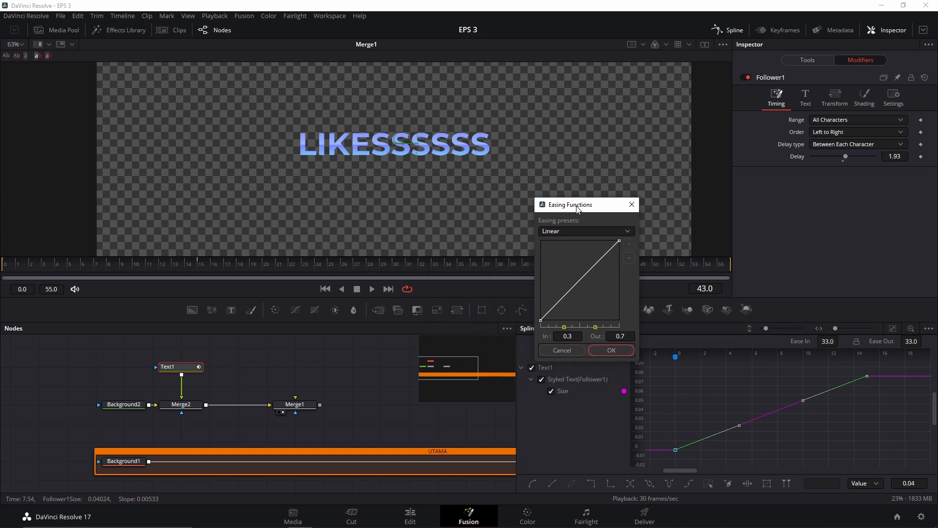
{"action": "left_click", "coordinate": [584, 232]}
{"action": "left_click", "coordinate": [570, 256]}
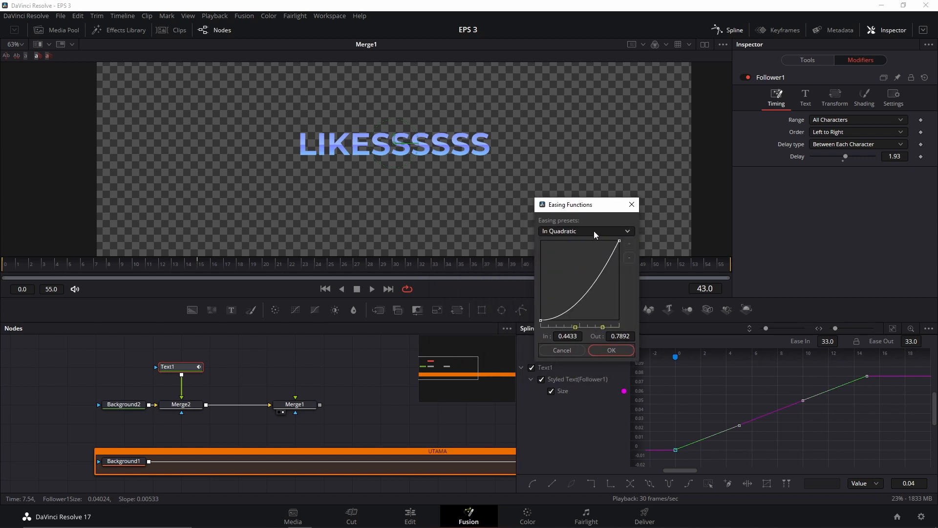
{"action": "left_click", "coordinate": [594, 230]}
{"action": "left_click", "coordinate": [578, 295]}
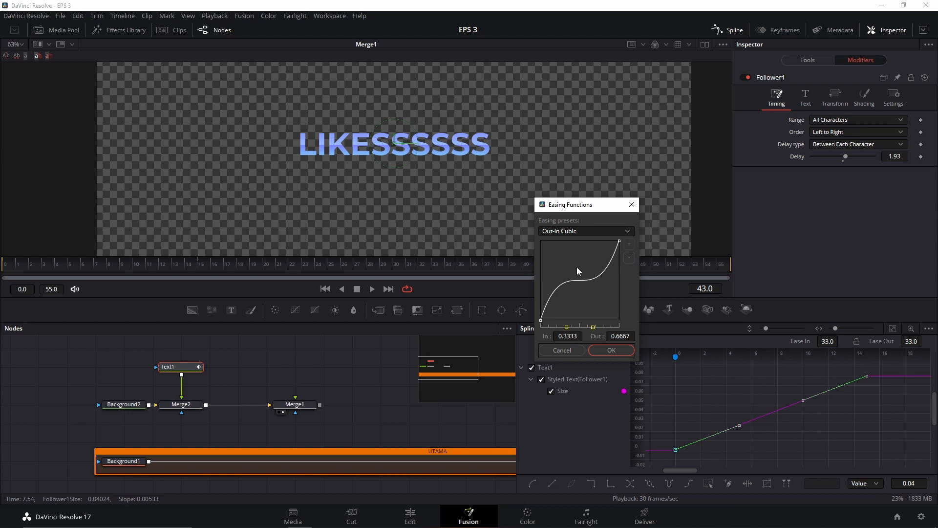
Step: Choose the Out Back Cubic easing preset and zoom out its curve preview to show the whole overshoot
{"action": "left_click", "coordinate": [582, 231]}
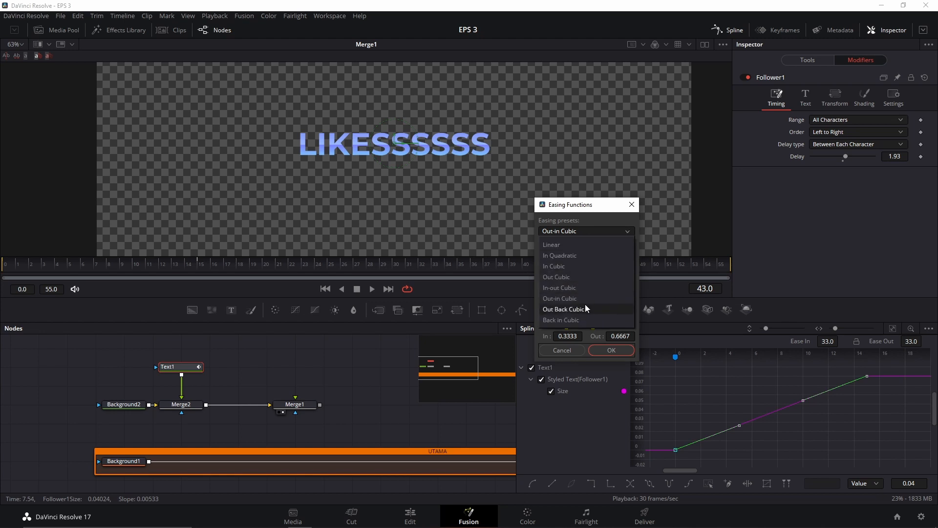
{"action": "left_click", "coordinate": [558, 309]}
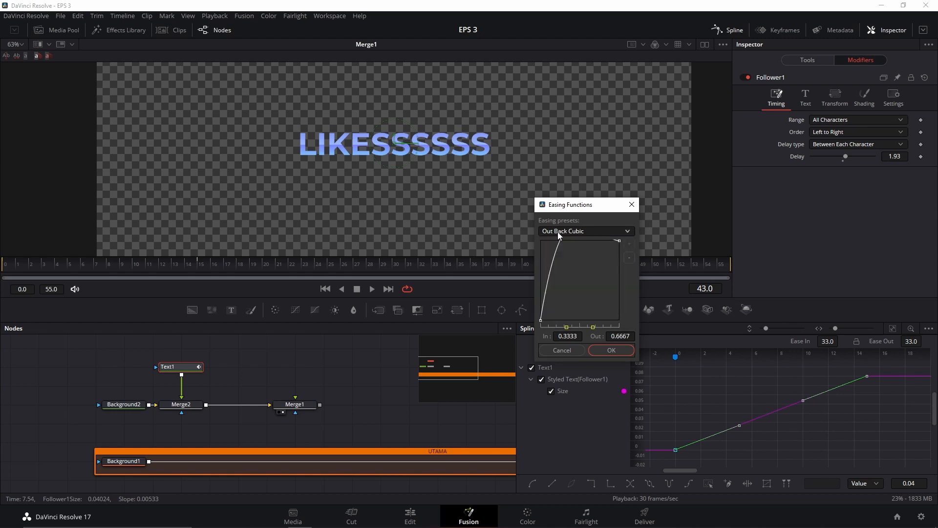
{"action": "left_click", "coordinate": [557, 231]}
{"action": "left_click", "coordinate": [564, 309]}
{"action": "left_click", "coordinate": [629, 257]}
{"action": "left_click", "coordinate": [629, 257]}
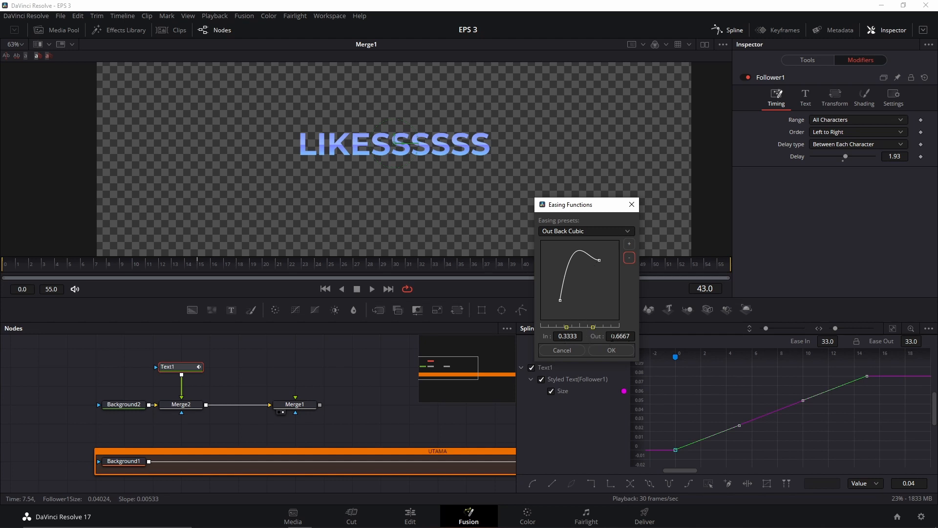
Step: Test easing values In 0.3043 and Out 0.6087, restore the Out Back Cubic preset defaults and apply it to the Size curve
{"action": "left_click_drag", "start_coordinate": [565, 329], "coordinate": [598, 331]}
{"action": "left_click", "coordinate": [582, 230]}
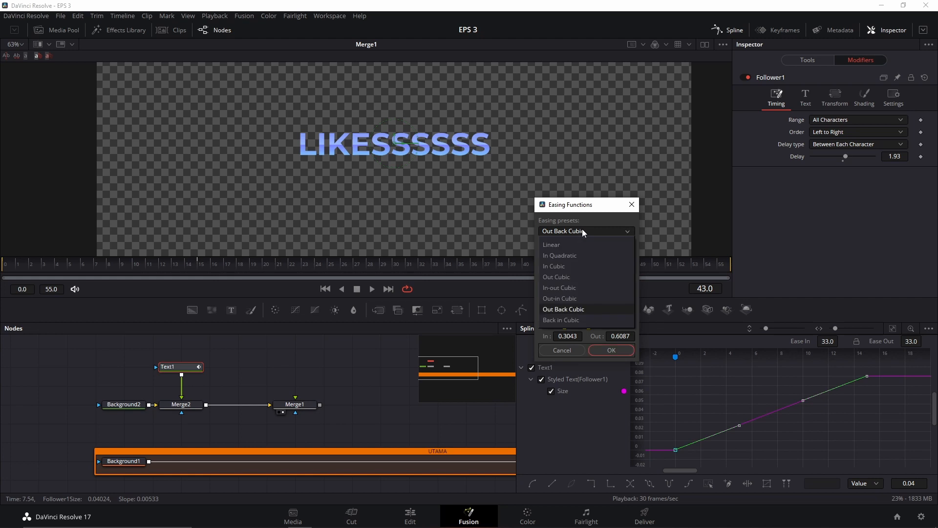
{"action": "left_click", "coordinate": [561, 299]}
{"action": "left_click", "coordinate": [575, 230]}
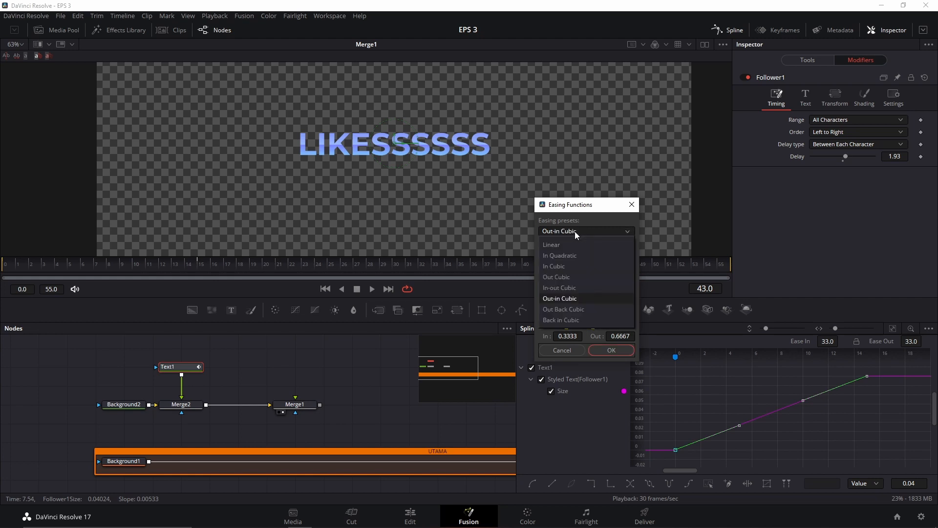
{"action": "left_click", "coordinate": [560, 307]}
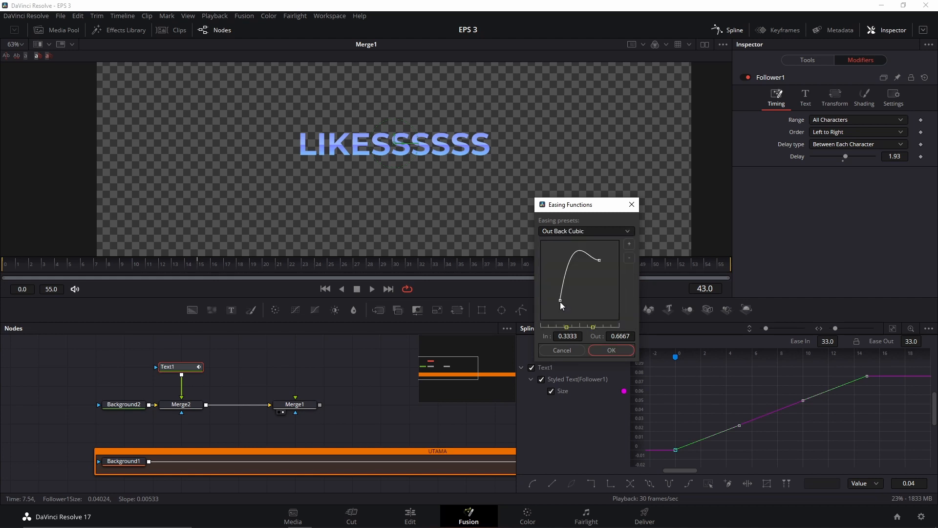
{"action": "left_click", "coordinate": [611, 350]}
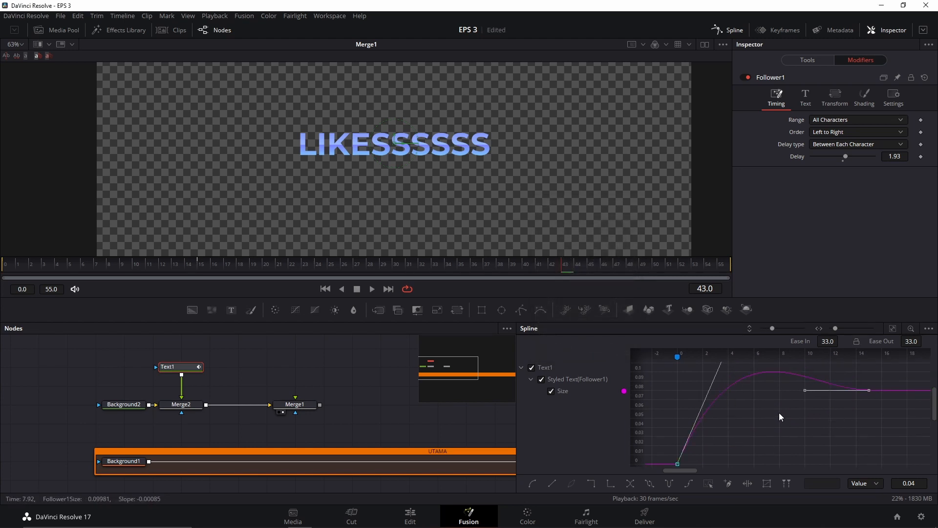
{"action": "left_click", "coordinate": [863, 426]}
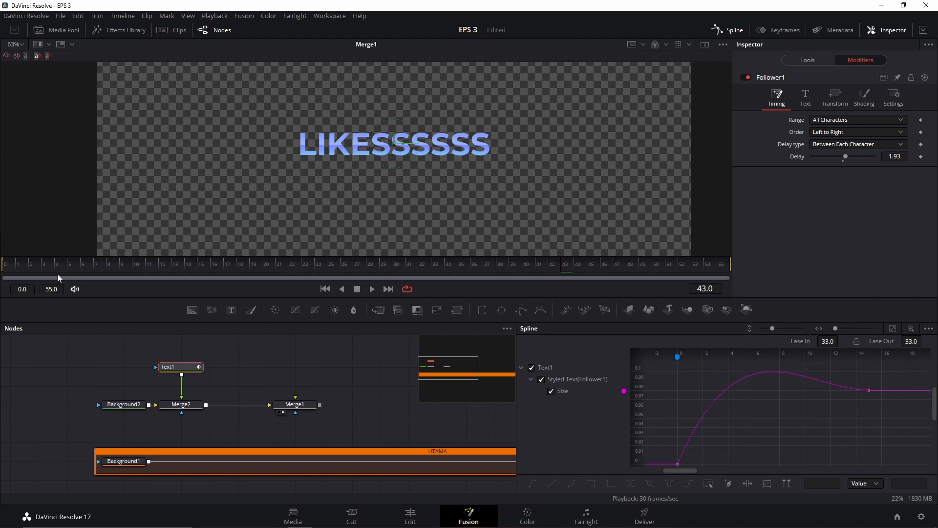
Step: Play the text animation from the start with the overshoot easing and check it at frame 16
{"action": "left_click", "coordinate": [13, 272]}
{"action": "key", "text": "space"}
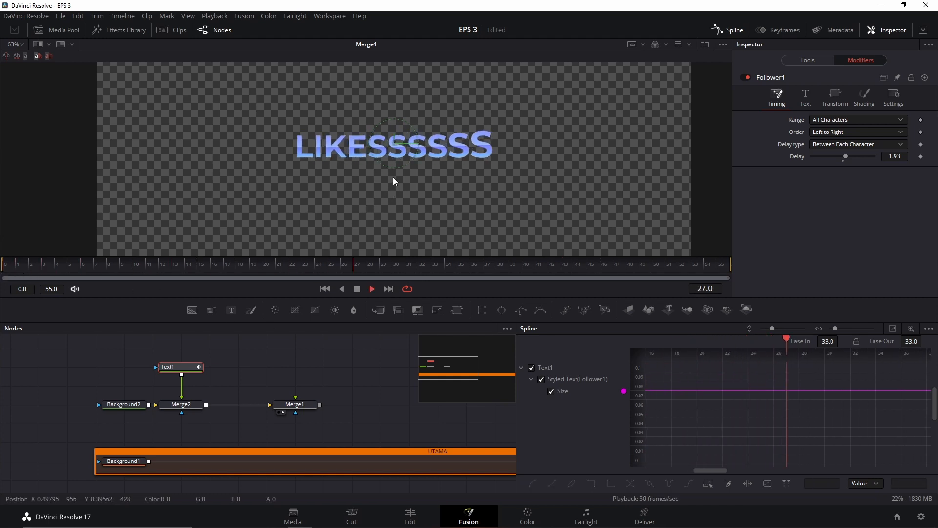
{"action": "scroll", "coordinate": [444, 177], "scroll_direction": "down", "scroll_amount": 3}
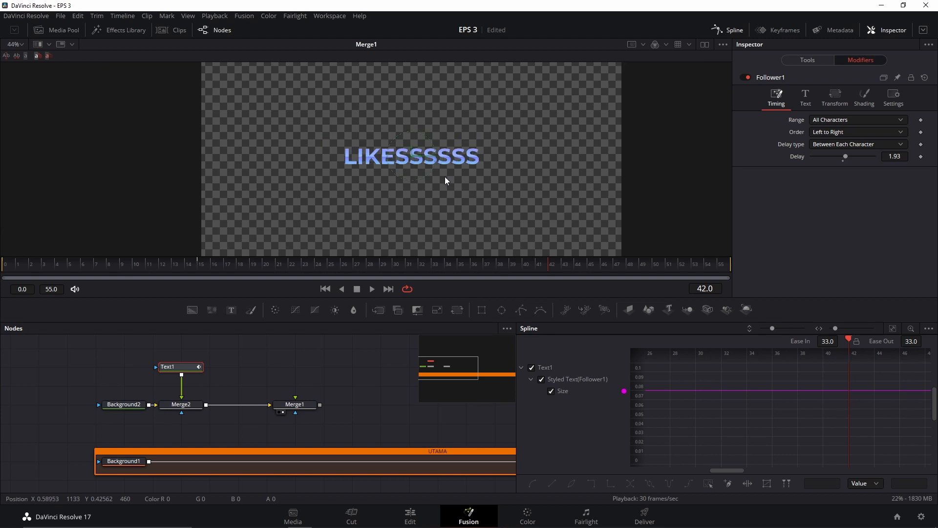
{"action": "left_click", "coordinate": [101, 262]}
{"action": "key", "text": "space"}
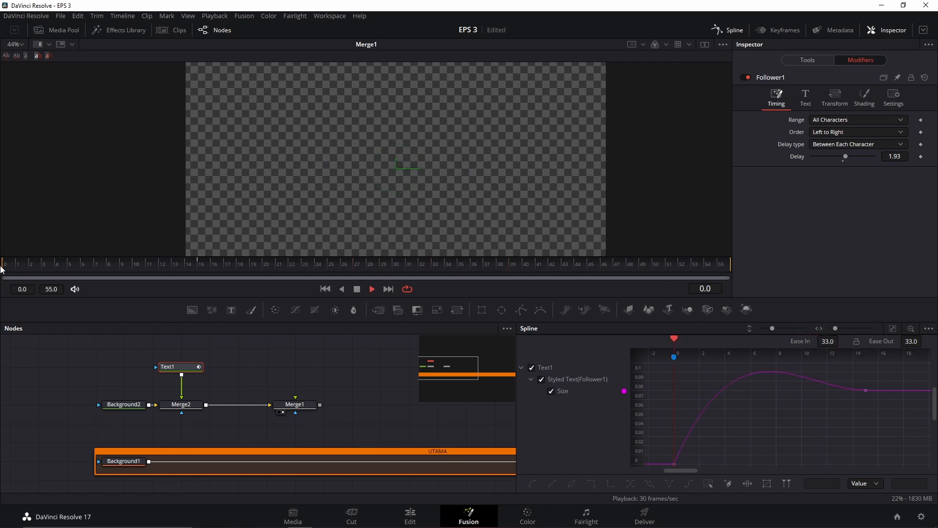
{"action": "left_click", "coordinate": [215, 262]}
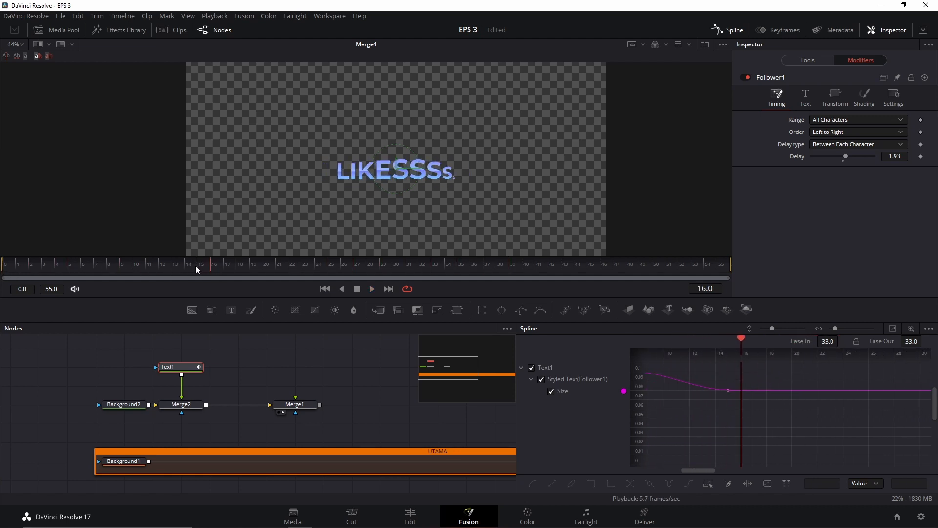
Step: Time-stretch the Size curve's two keyframes so that the animation ends at frame 20
{"action": "scroll", "coordinate": [826, 387], "scroll_direction": "down", "scroll_amount": 3}
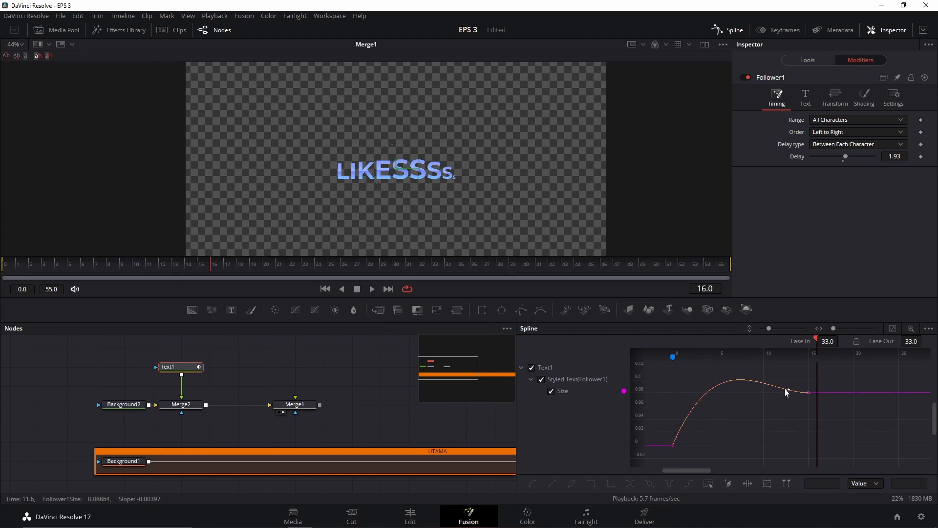
{"action": "left_click_drag", "start_coordinate": [842, 369], "coordinate": [654, 461]}
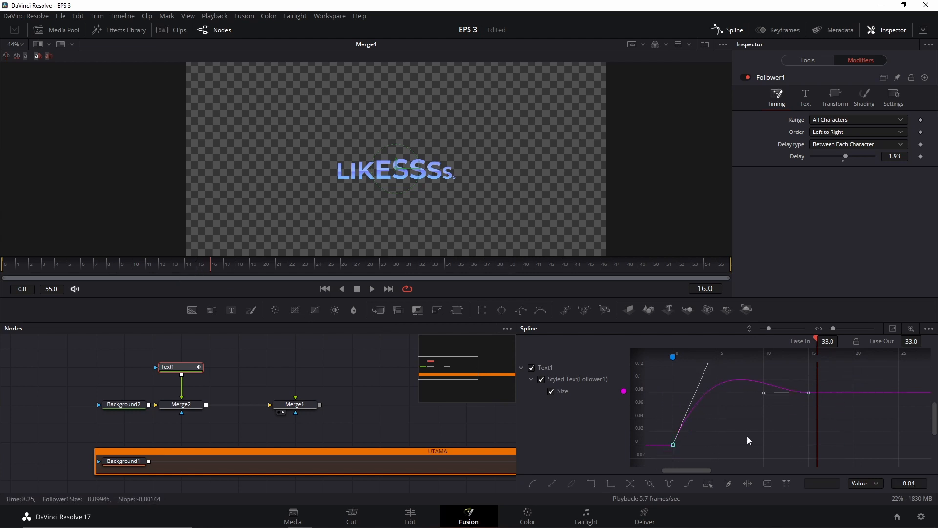
{"action": "left_click", "coordinate": [747, 483]}
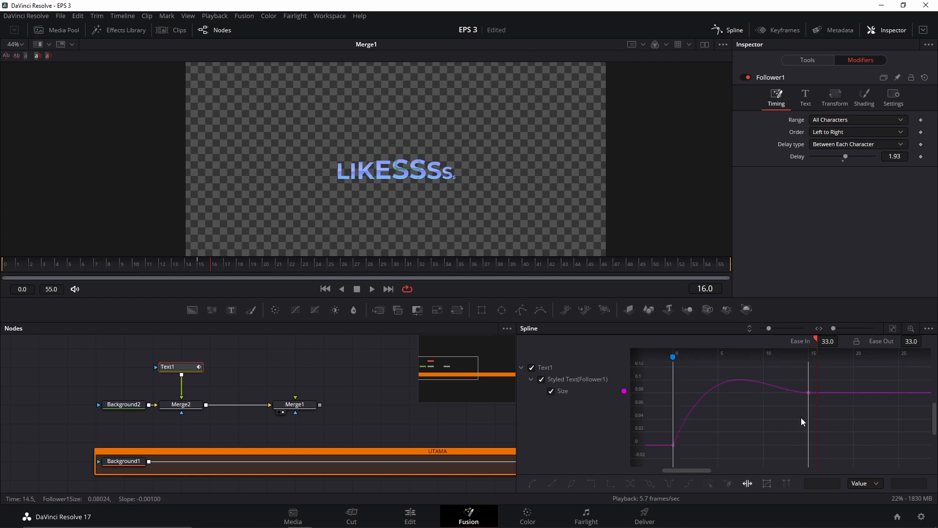
{"action": "left_click_drag", "start_coordinate": [809, 403], "coordinate": [853, 404]}
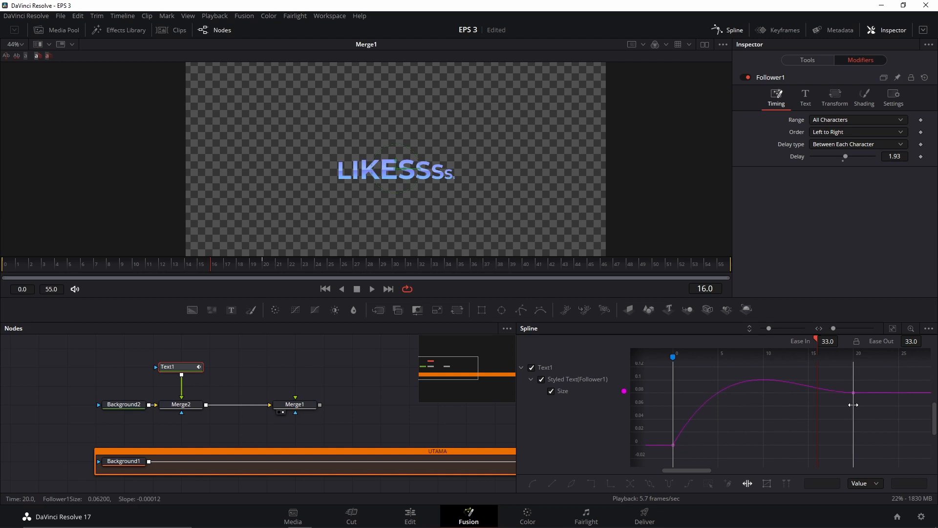
Step: Turn off time stretching and play the text animation from the first frame to check the new timing
{"action": "left_click", "coordinate": [751, 484]}
{"action": "left_click", "coordinate": [33, 265]}
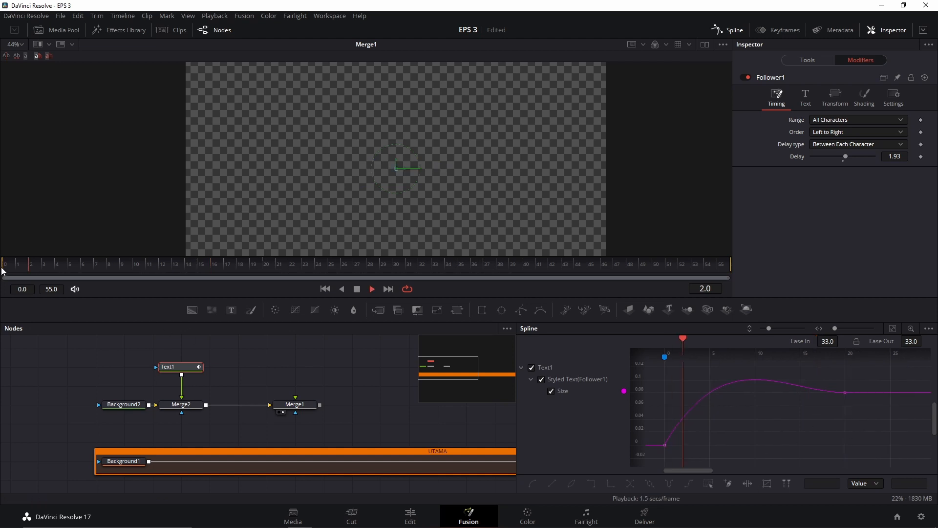
{"action": "key", "text": "space"}
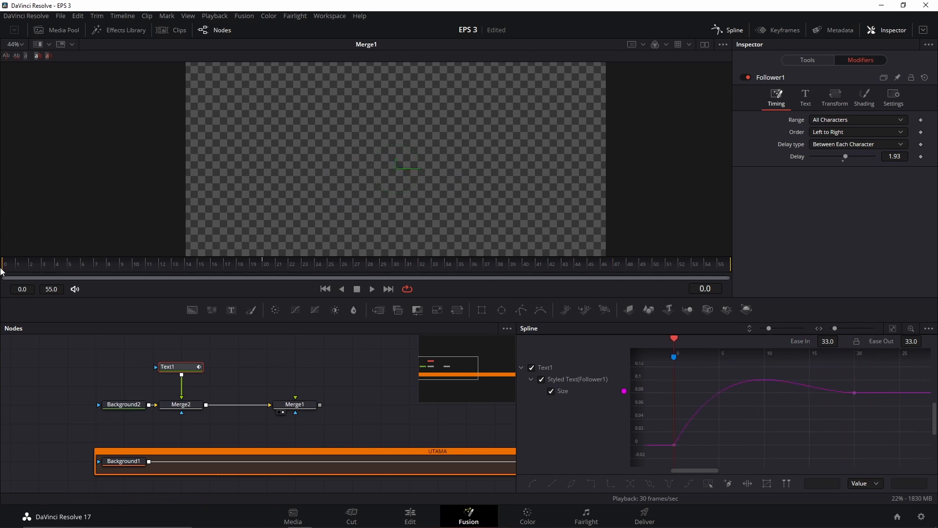
{"action": "key", "text": "space"}
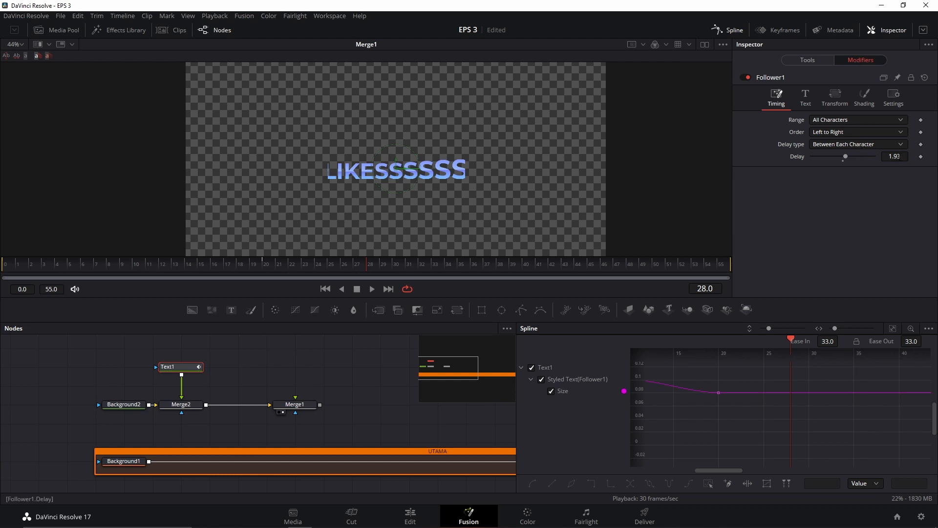
Step: Set the Follower's delay between characters to 1.94 and replay the text animation from the start
{"action": "scroll", "coordinate": [894, 157], "scroll_direction": "up", "scroll_amount": 2}
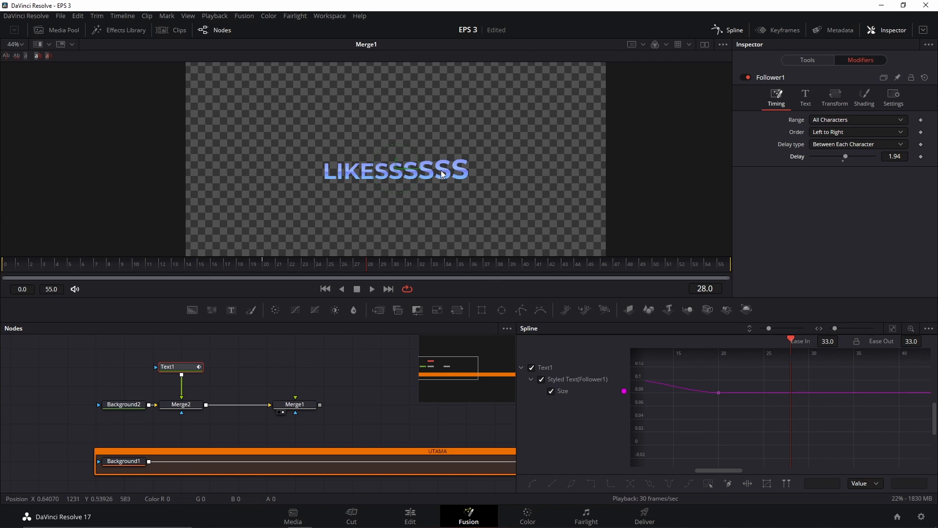
{"action": "key", "text": "Home"}
{"action": "key", "text": "space"}
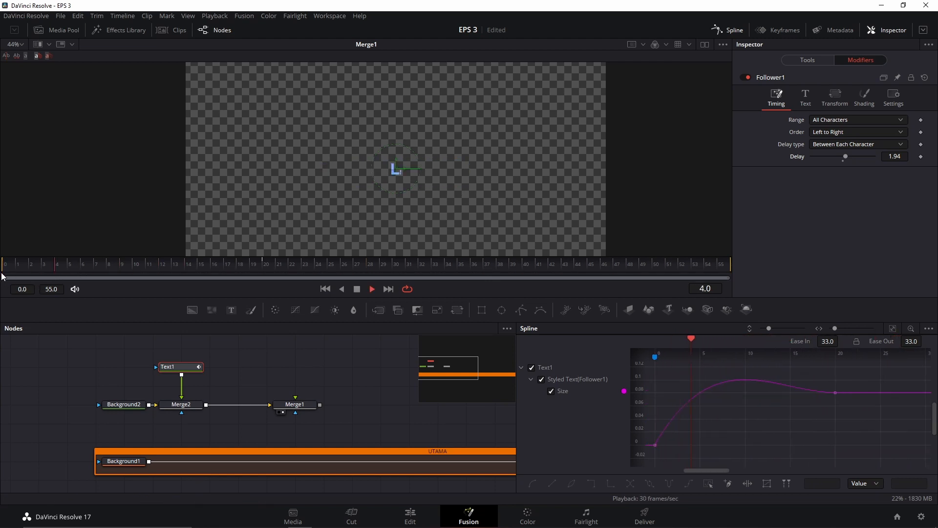
{"action": "key", "text": "space"}
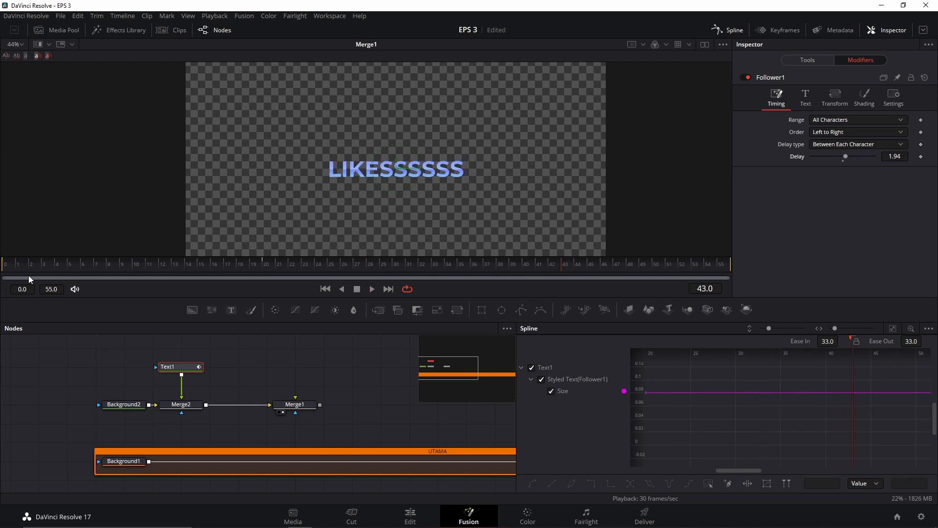
{"action": "key", "text": "Home"}
{"action": "key", "text": "space"}
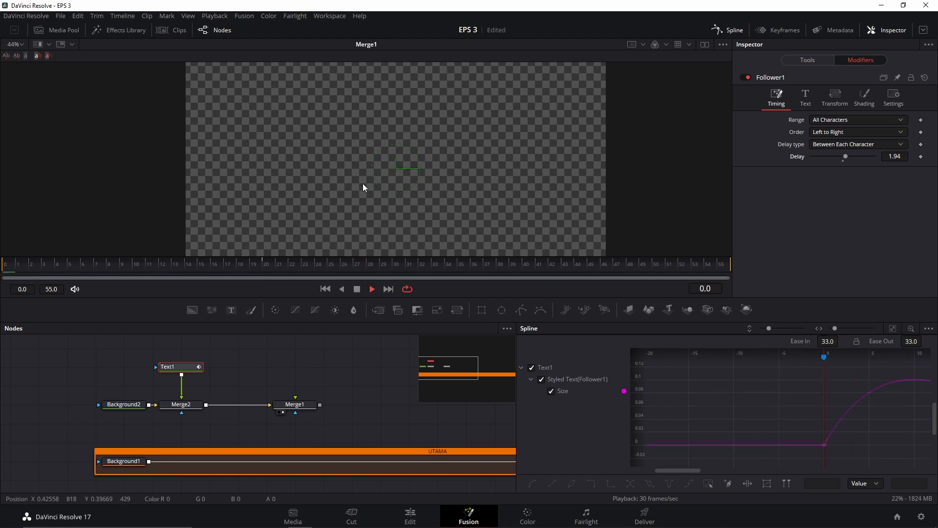
{"action": "left_click", "coordinate": [29, 265]}
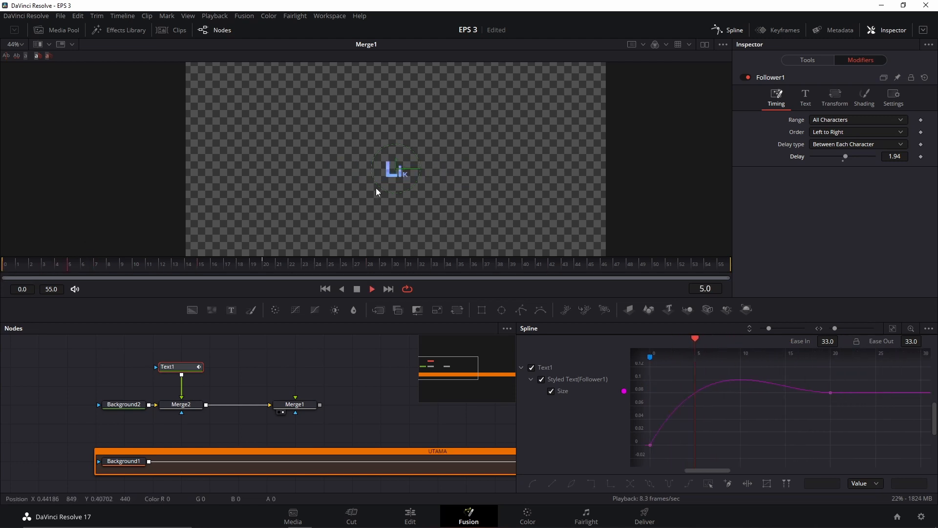
{"action": "key", "text": "space"}
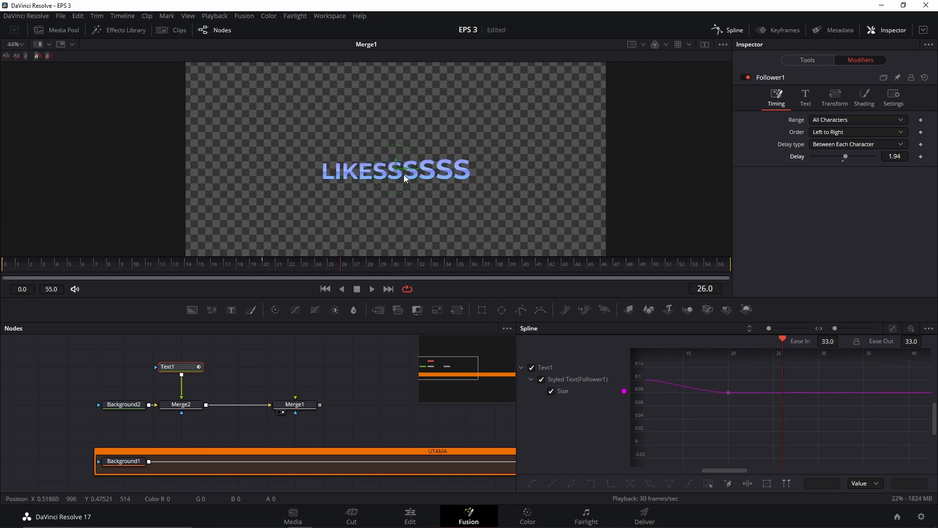
Step: Fit the Size curve in view, select its two keyframes and duplicate them as a Ping-pong with 1 loop
{"action": "left_click", "coordinate": [892, 328]}
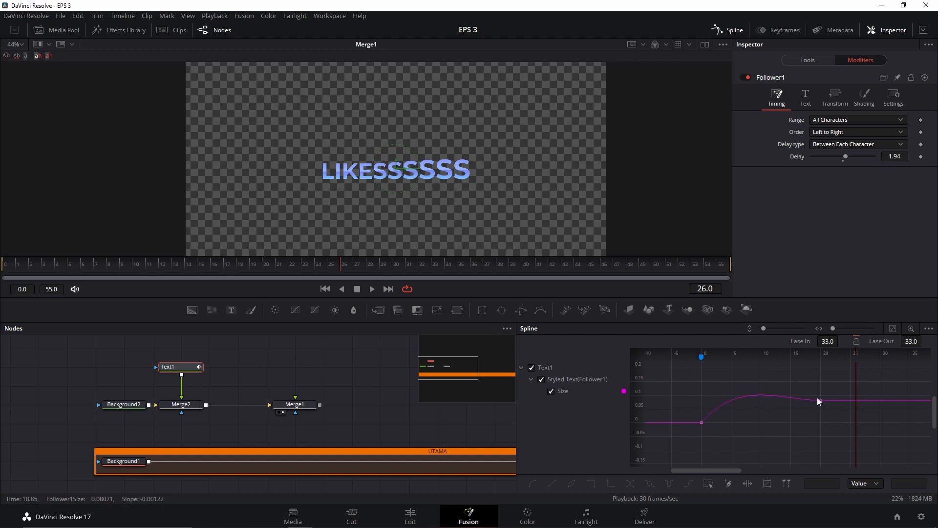
{"action": "left_click_drag", "start_coordinate": [855, 394], "coordinate": [858, 420]}
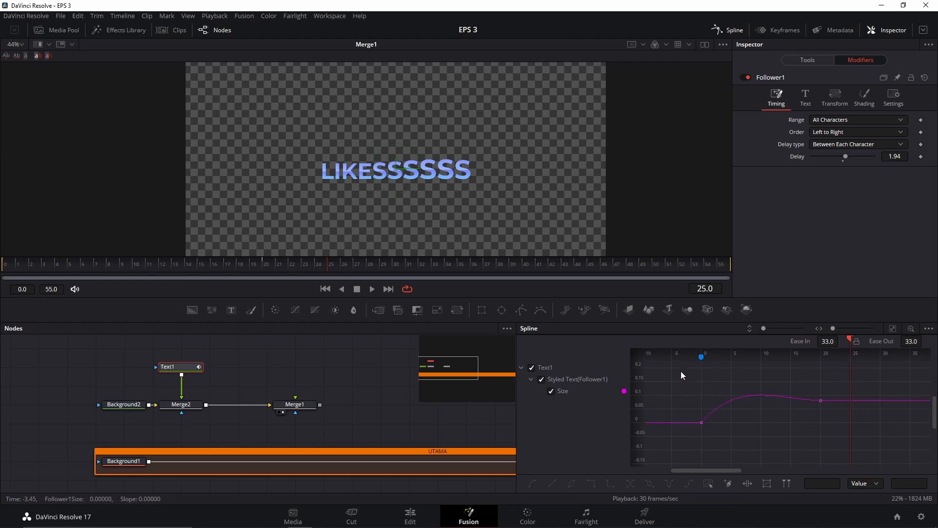
{"action": "left_click_drag", "start_coordinate": [681, 371], "coordinate": [836, 447]}
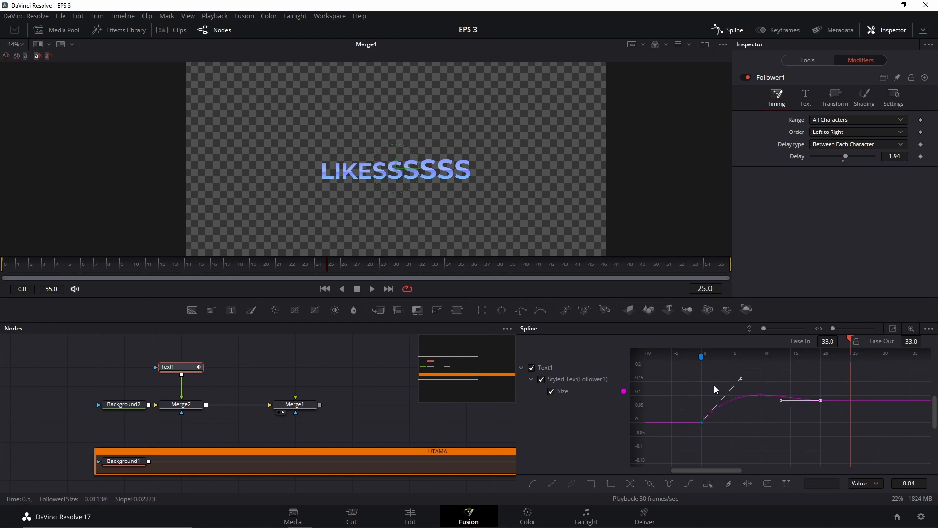
{"action": "right_click", "coordinate": [755, 395]}
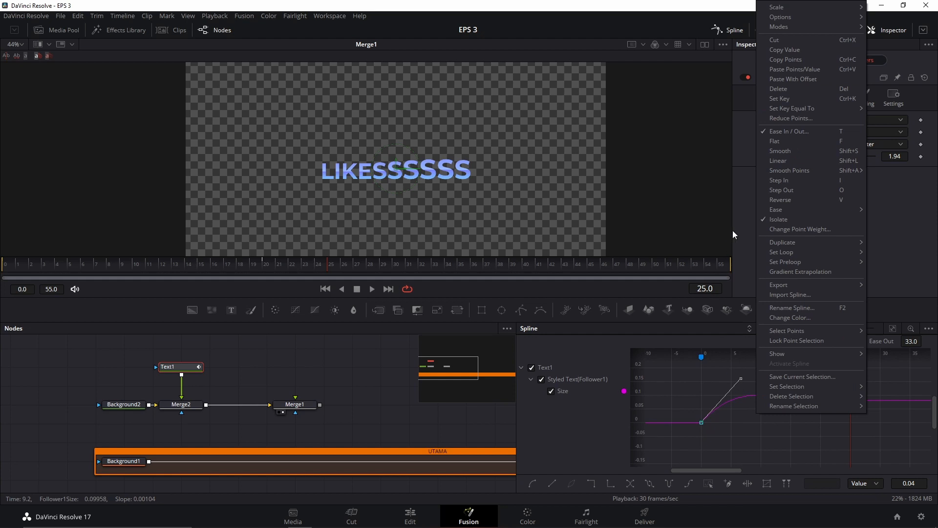
{"action": "mouse_move", "coordinate": [772, 244]}
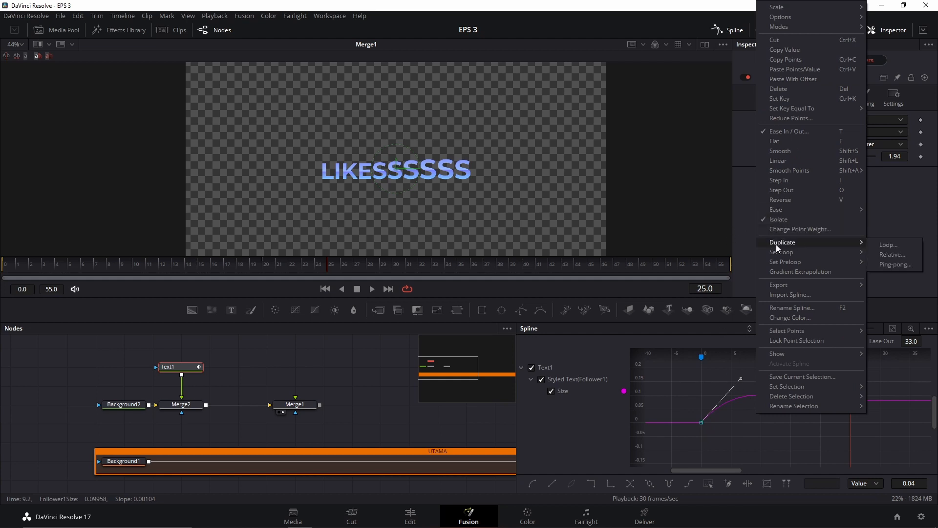
{"action": "left_click", "coordinate": [895, 265]}
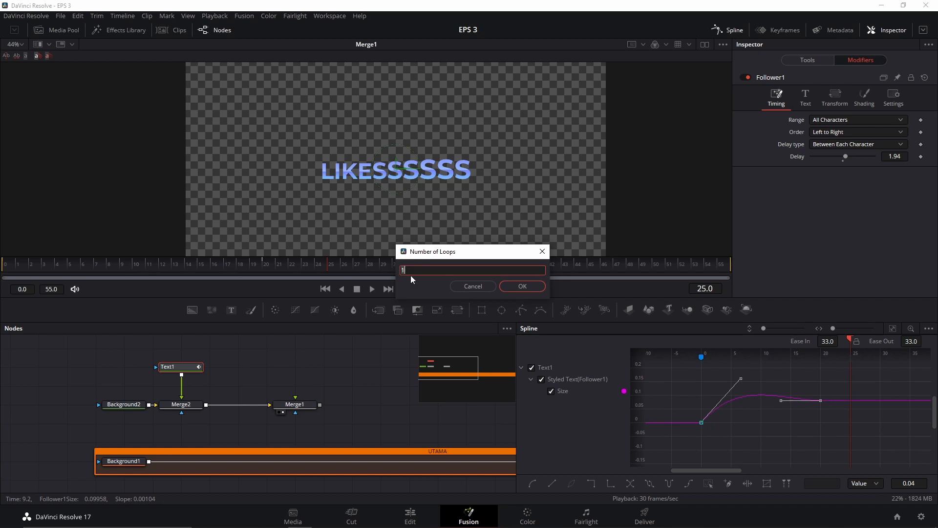
{"action": "left_click", "coordinate": [520, 287]}
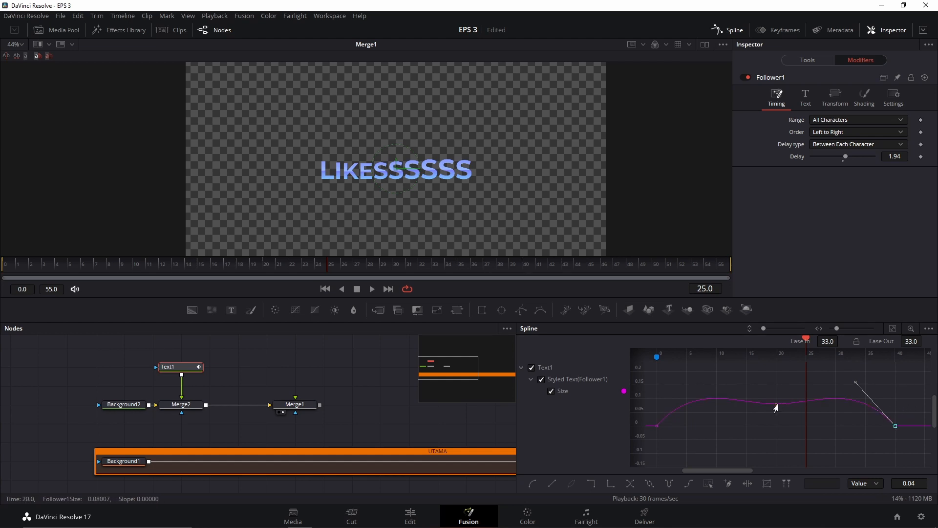
Step: Play the ping-pong animation from the start, and remove the mirrored keyframe at frame 40 from the Size curve
{"action": "left_click", "coordinate": [905, 388]}
{"action": "key", "text": "Home"}
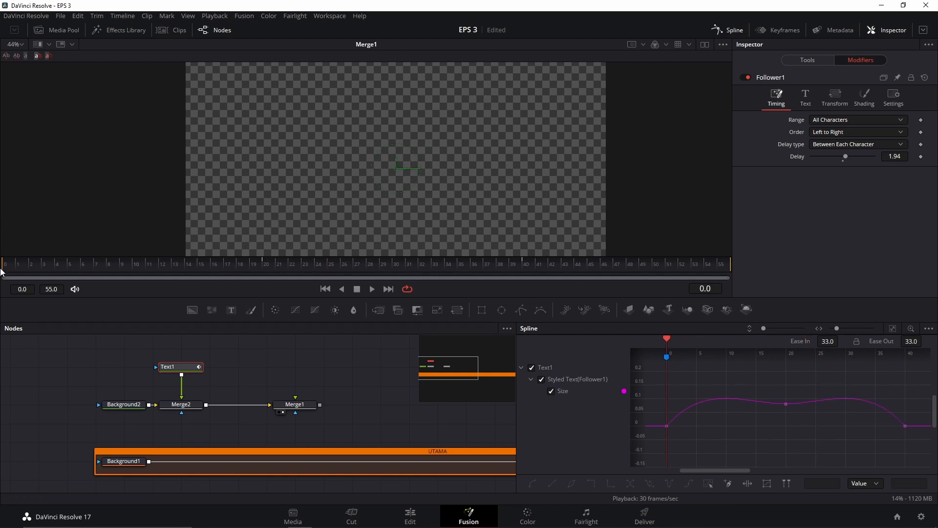
{"action": "key", "text": "space"}
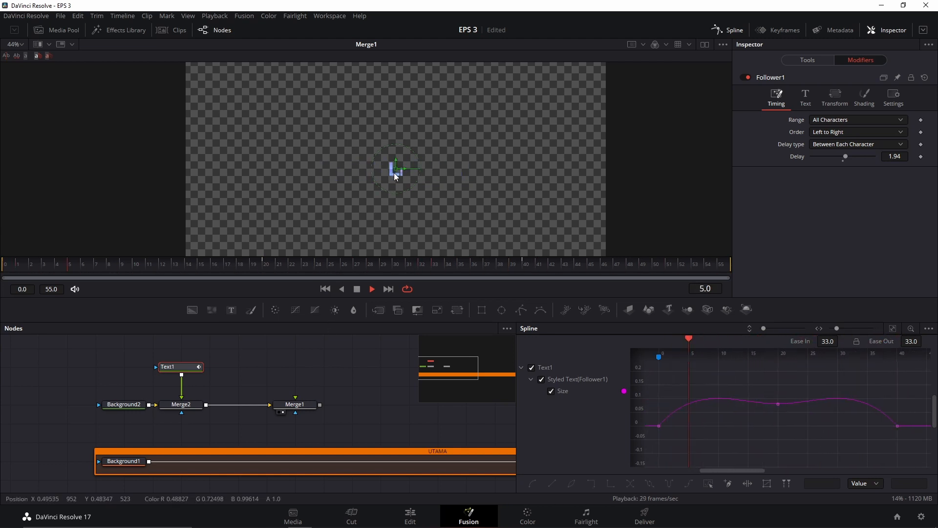
{"action": "key", "text": "space"}
{"action": "left_click_drag", "start_coordinate": [806, 401], "coordinate": [830, 404]}
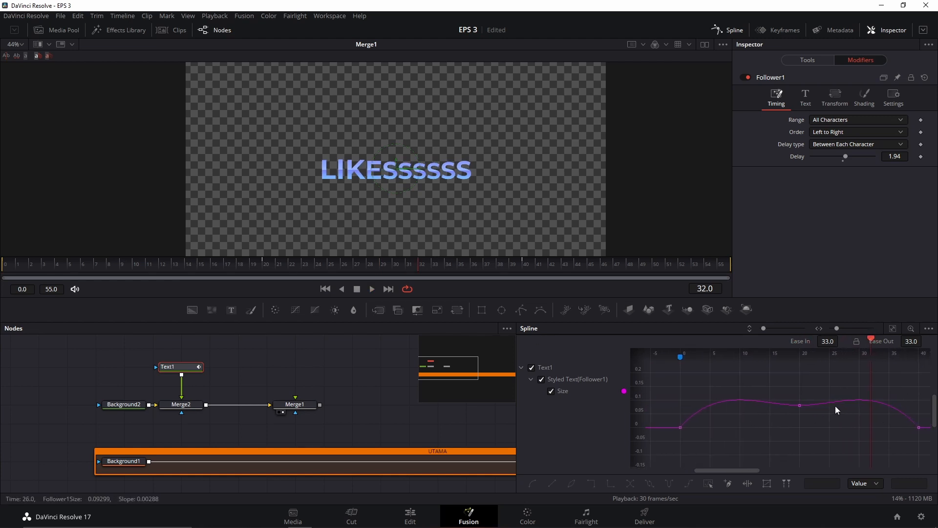
{"action": "key", "text": "Delete"}
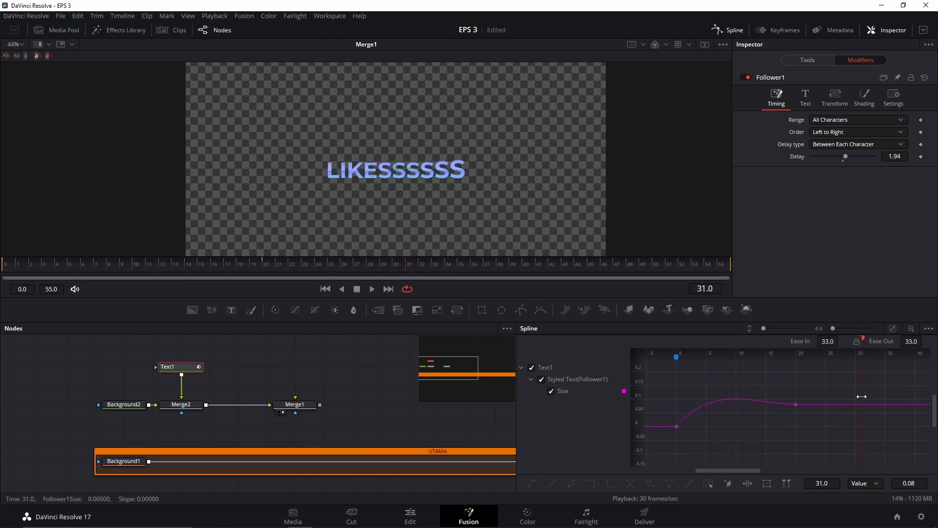
Step: Add a hold keyframe to the Size curve at frame 25, keeping the value of the frame 20 keyframe
{"action": "left_click_drag", "start_coordinate": [865, 396], "coordinate": [826, 393]}
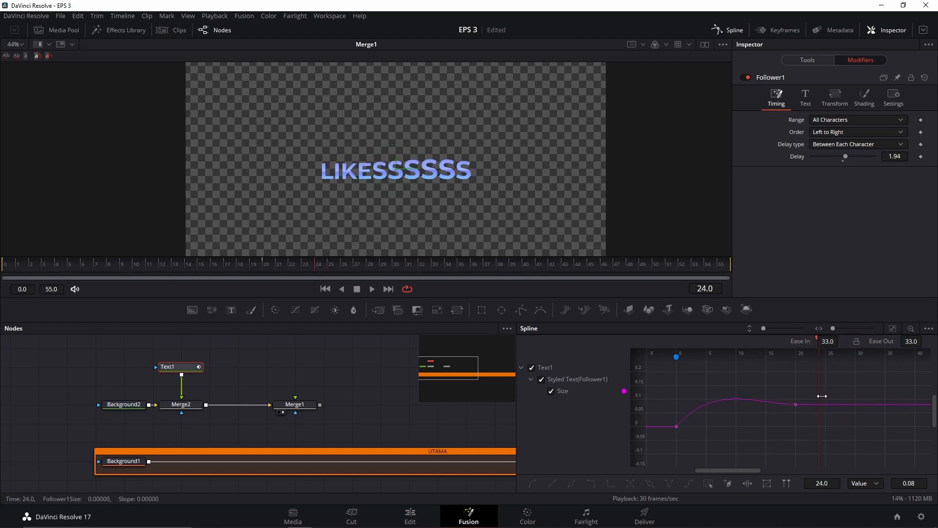
{"action": "left_click", "coordinate": [829, 405]}
{"action": "left_click", "coordinate": [827, 403]}
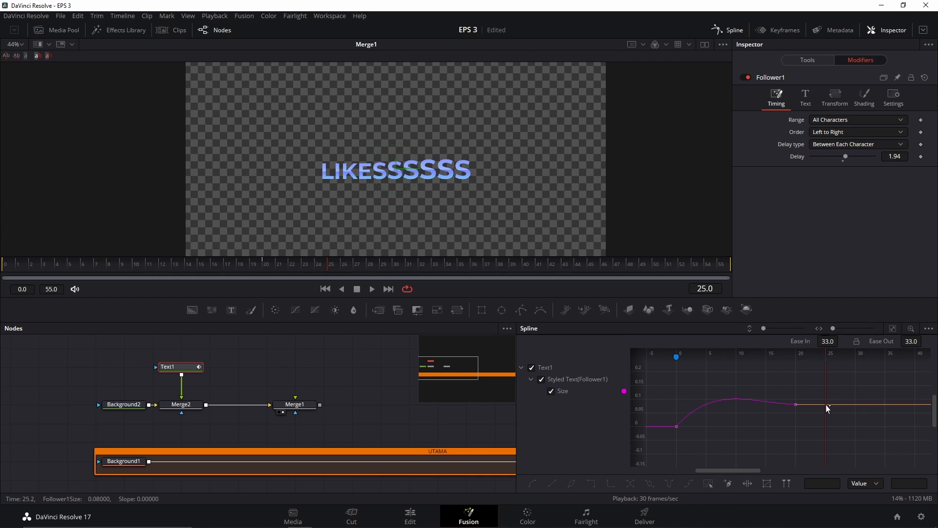
{"action": "left_click", "coordinate": [826, 403]}
{"action": "key", "text": "Delete"}
{"action": "mouse_move", "coordinate": [828, 403]}
{"action": "left_mouse_down"}
{"action": "mouse_move", "coordinate": [844, 397]}
{"action": "mouse_move", "coordinate": [826, 394]}
{"action": "left_mouse_up"}
{"action": "key", "text": "ctrl+k"}
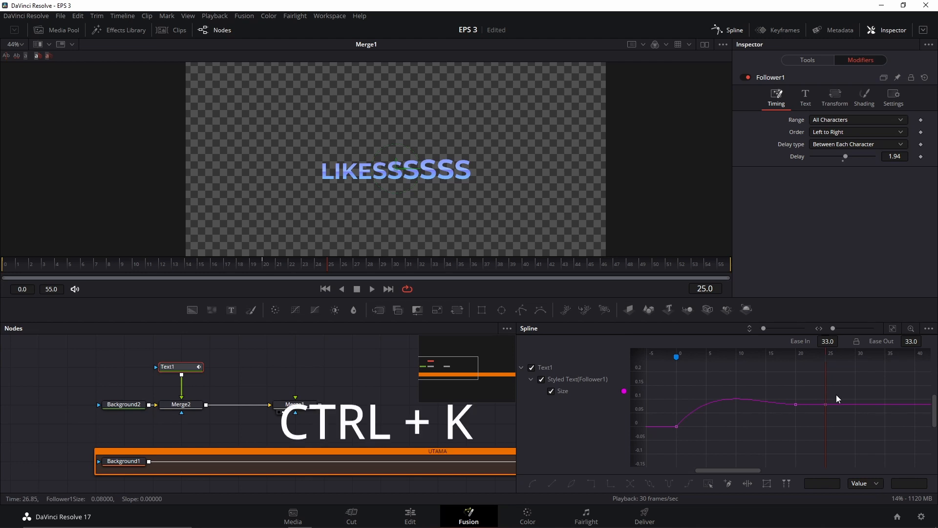
Step: Select all three Size keyframes and duplicate them once as a Ping-pong so the characters shrink back out
{"action": "left_click_drag", "start_coordinate": [826, 395], "coordinate": [849, 393]}
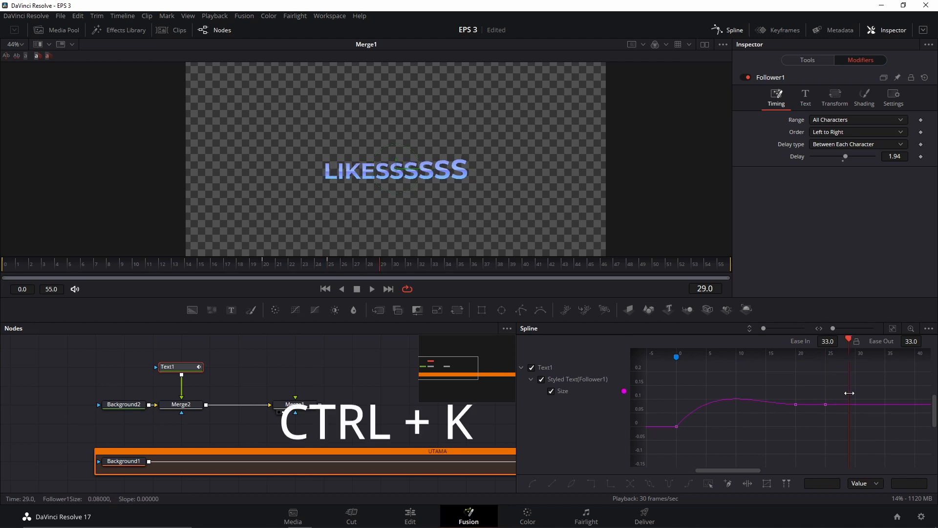
{"action": "left_click_drag", "start_coordinate": [664, 380], "coordinate": [834, 441]}
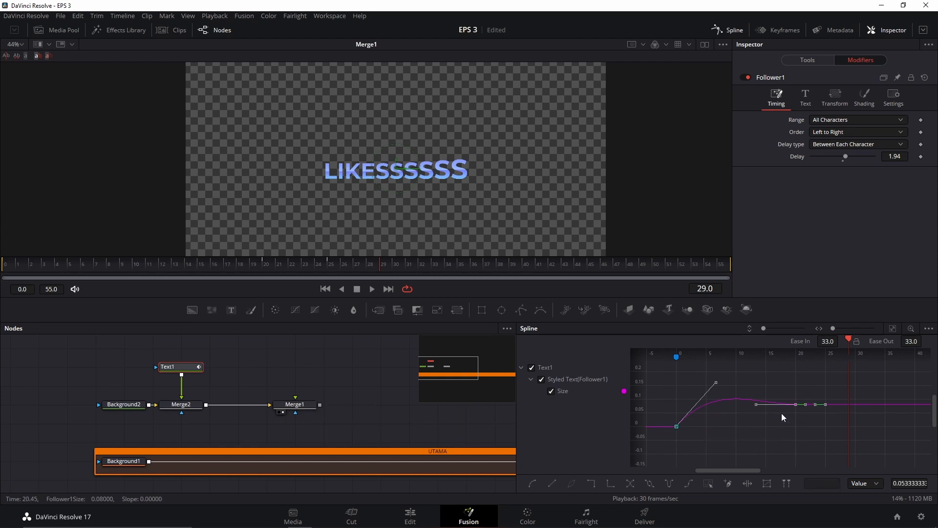
{"action": "right_click", "coordinate": [731, 398]}
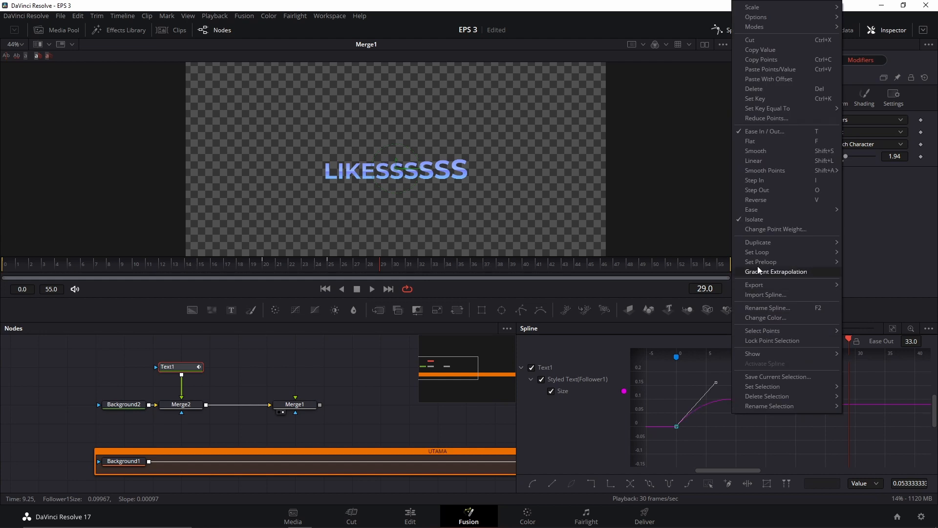
{"action": "mouse_move", "coordinate": [776, 242]}
{"action": "left_click", "coordinate": [870, 265]}
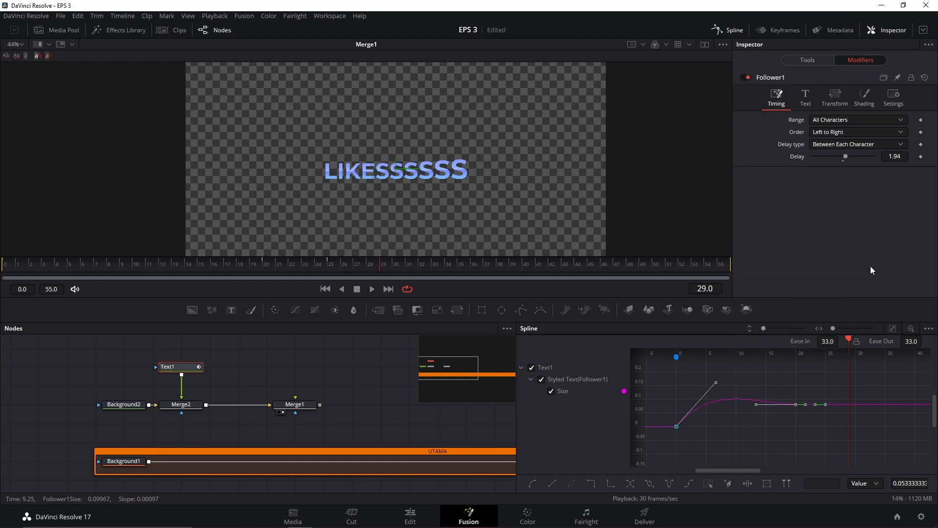
{"action": "left_click", "coordinate": [537, 287]}
{"action": "scroll", "coordinate": [872, 400], "scroll_direction": "right", "scroll_amount": 3}
{"action": "left_click", "coordinate": [847, 379]}
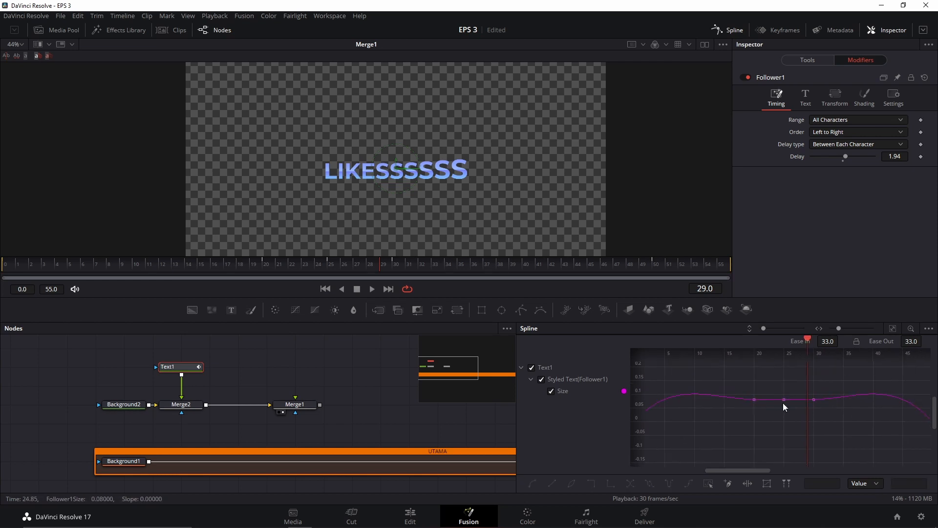
Step: Shift the two mirrored Size keyframes earlier, to frames 26 and 46, right behind the hold keyframe
{"action": "scroll", "coordinate": [764, 413], "scroll_direction": "left", "scroll_amount": 1}
{"action": "left_click_drag", "start_coordinate": [775, 410], "coordinate": [720, 402]}
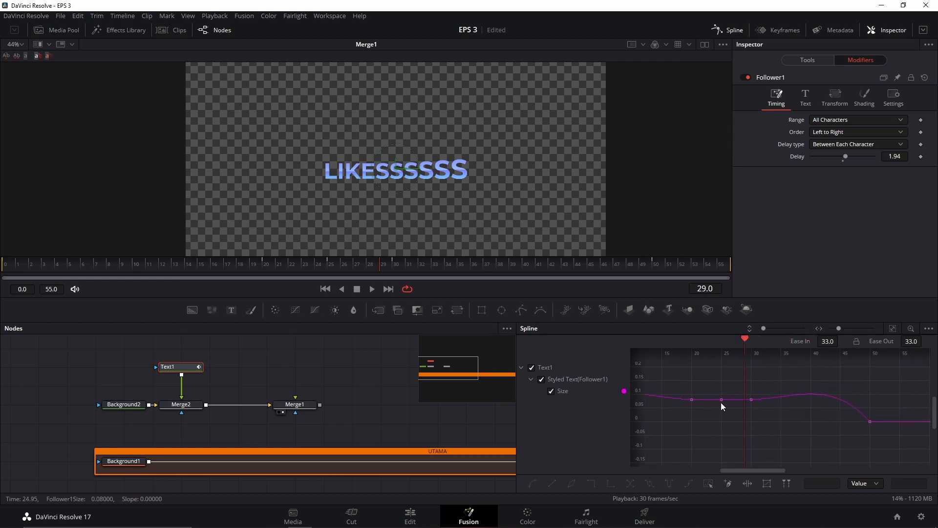
{"action": "scroll", "coordinate": [810, 403], "scroll_direction": "down", "scroll_amount": 2}
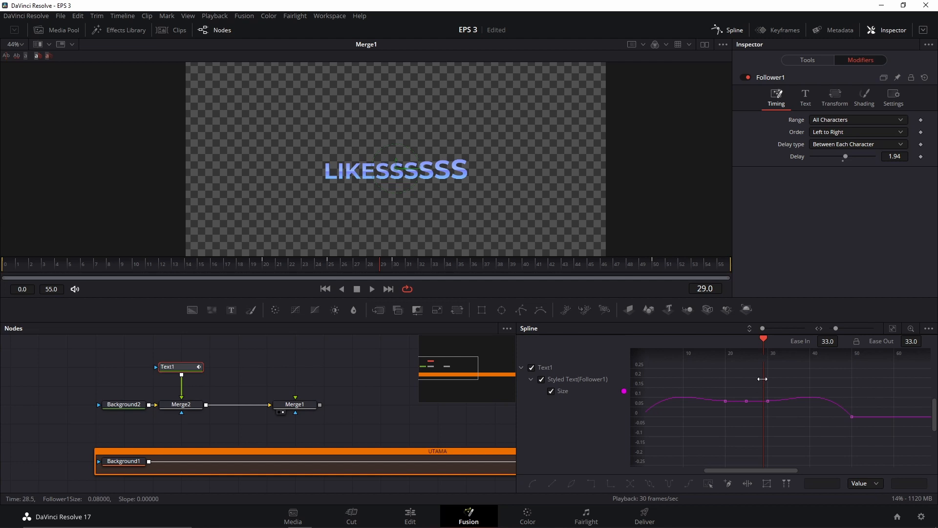
{"action": "left_click_drag", "start_coordinate": [756, 379], "coordinate": [877, 432]}
{"action": "left_click_drag", "start_coordinate": [765, 405], "coordinate": [795, 423]}
Step: Play the complete grow-in and shrink-out animation, pause at frame 37 and inspect the Size curve closer
{"action": "key", "text": "space"}
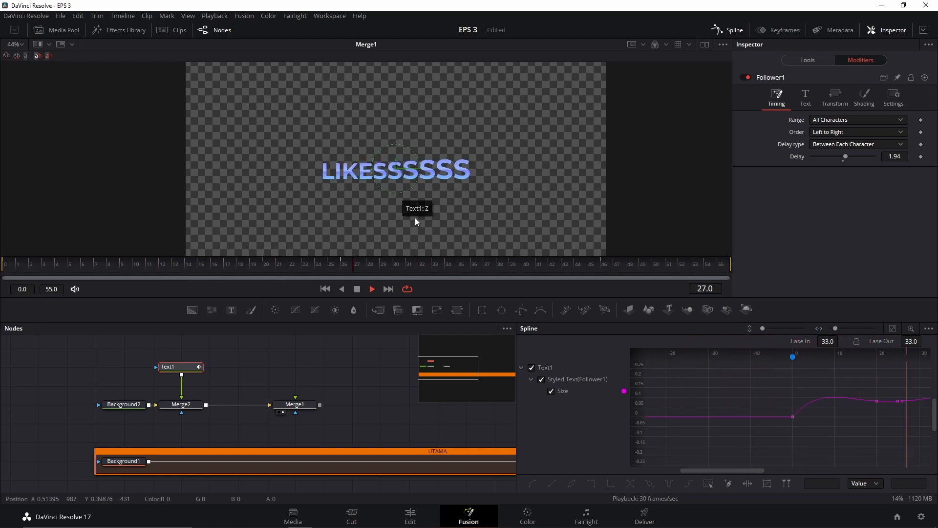
{"action": "key", "text": "space"}
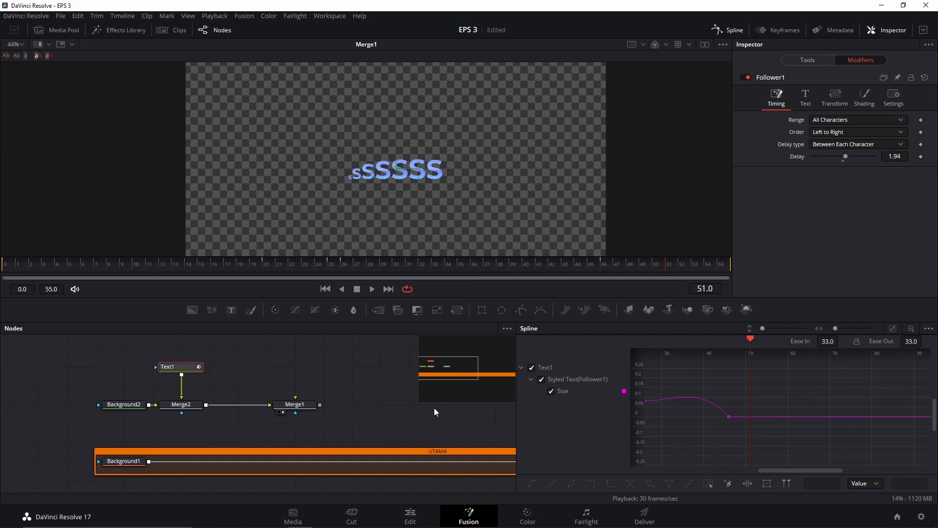
{"action": "key", "text": "space"}
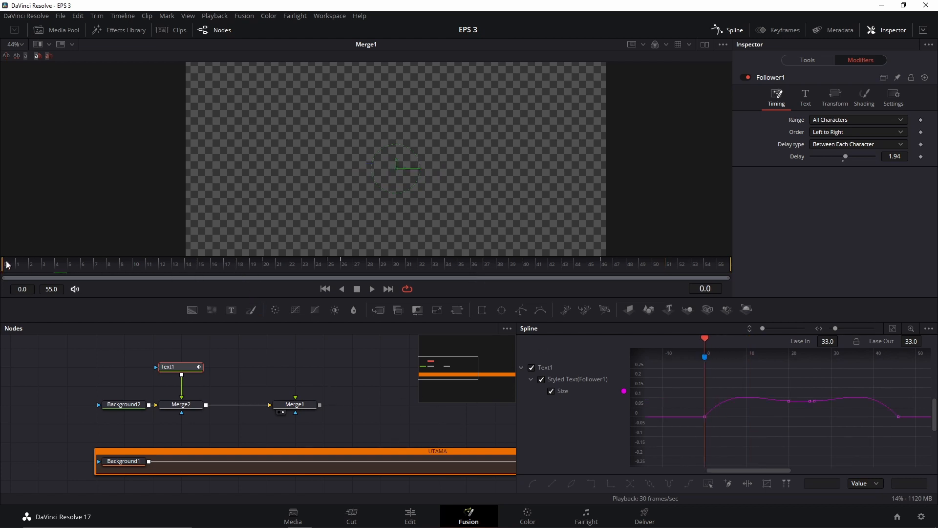
{"action": "key", "text": "space"}
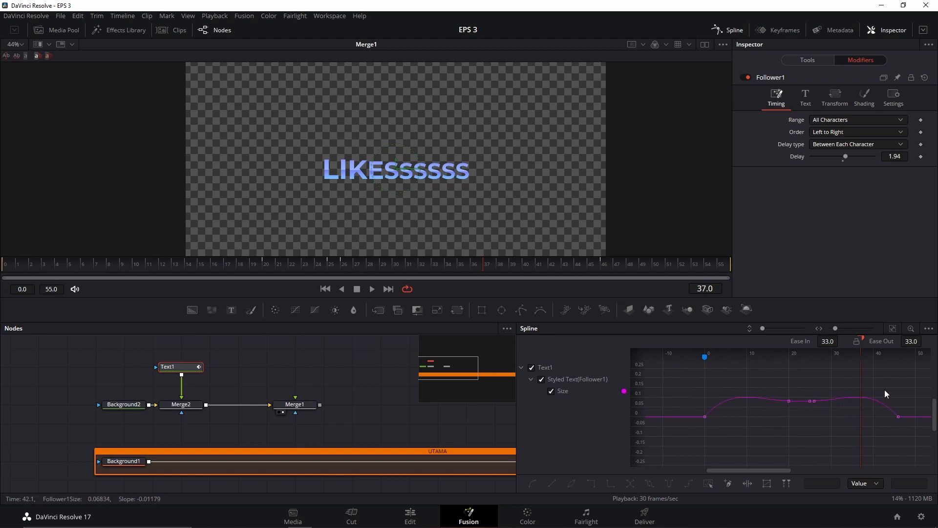
{"action": "scroll", "coordinate": [886, 388], "scroll_direction": "up", "scroll_amount": 3}
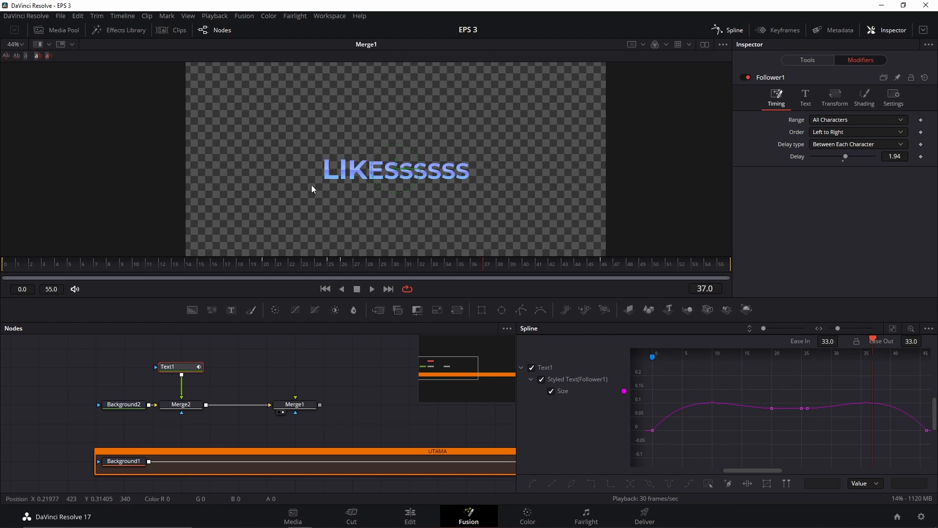
Step: Enable shading element 2, the Red Outline, on the Text1 node
{"action": "scroll", "coordinate": [329, 159], "scroll_direction": "up", "scroll_amount": 8}
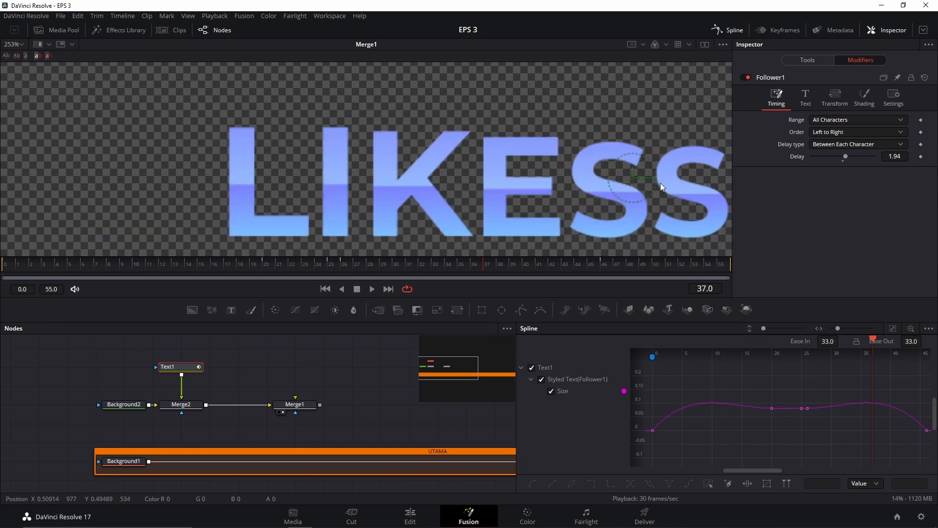
{"action": "scroll", "coordinate": [658, 182], "scroll_direction": "down", "scroll_amount": 3}
{"action": "scroll", "coordinate": [492, 175], "scroll_direction": "down", "scroll_amount": 2}
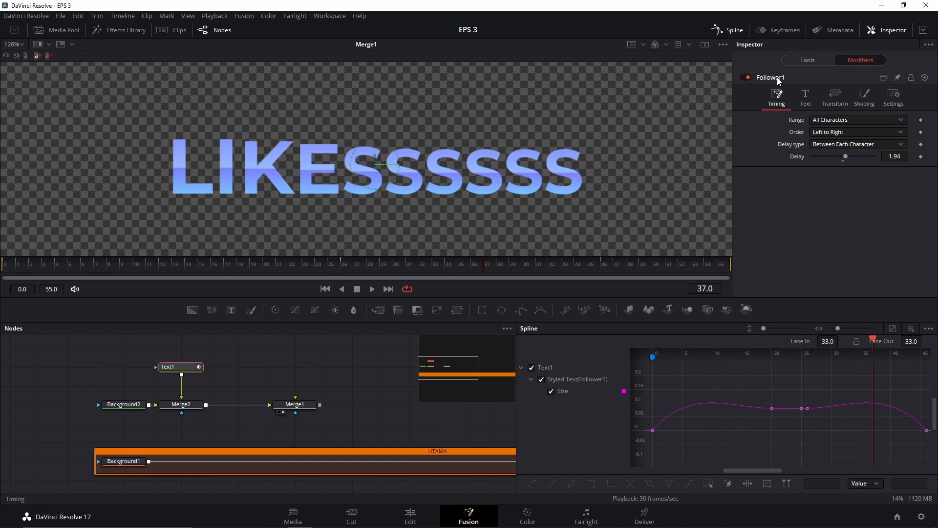
{"action": "left_click", "coordinate": [816, 61]}
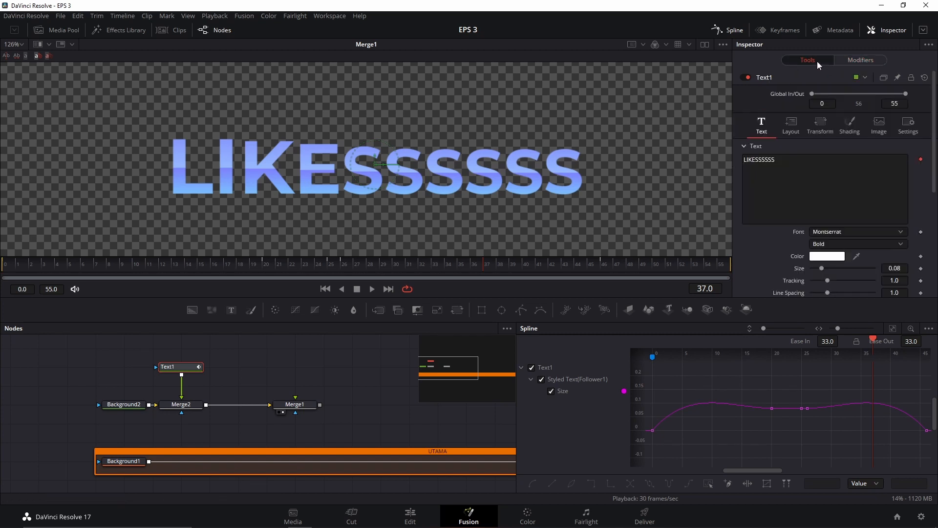
{"action": "left_click", "coordinate": [853, 127]}
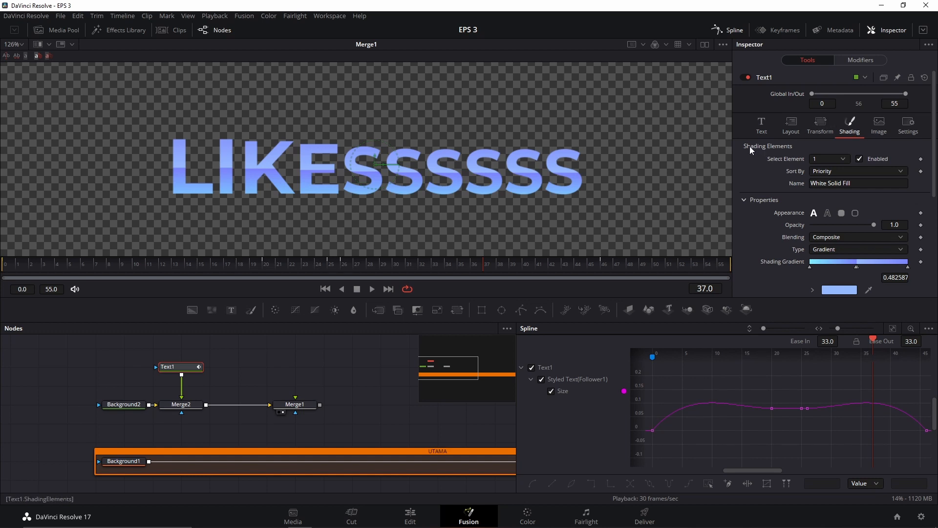
{"action": "left_click", "coordinate": [836, 157]}
{"action": "left_click", "coordinate": [818, 178]}
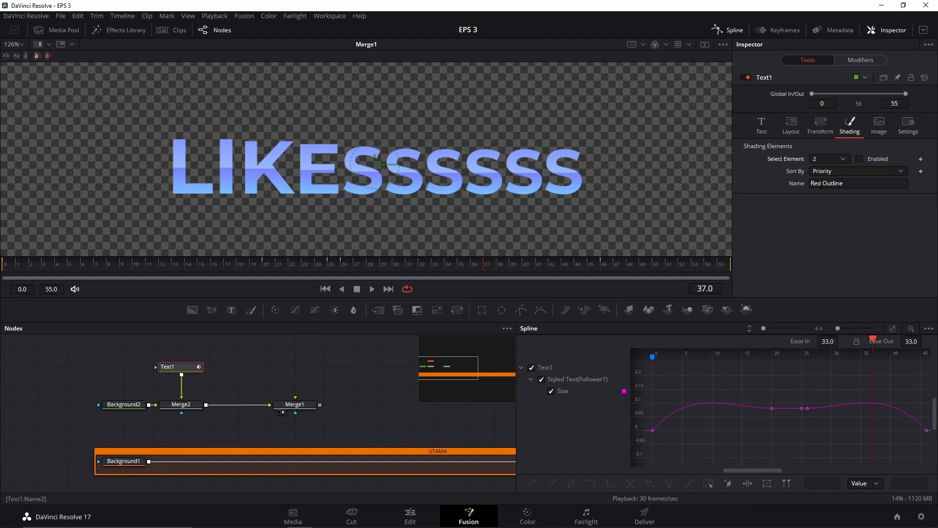
{"action": "left_click", "coordinate": [861, 157]}
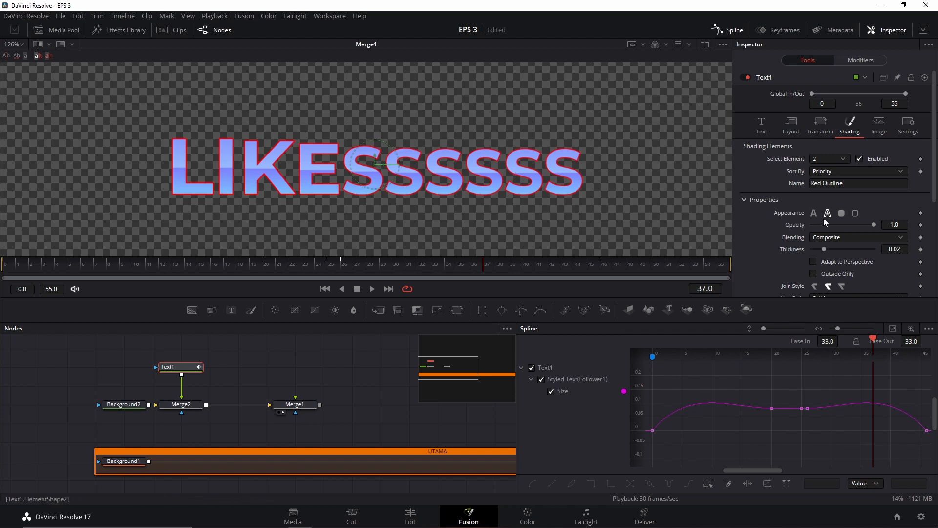
Step: Set the text outline's thickness to 0.04 and its color to the dark blue saved among the custom colors
{"action": "scroll", "coordinate": [762, 246], "scroll_direction": "down", "scroll_amount": 5}
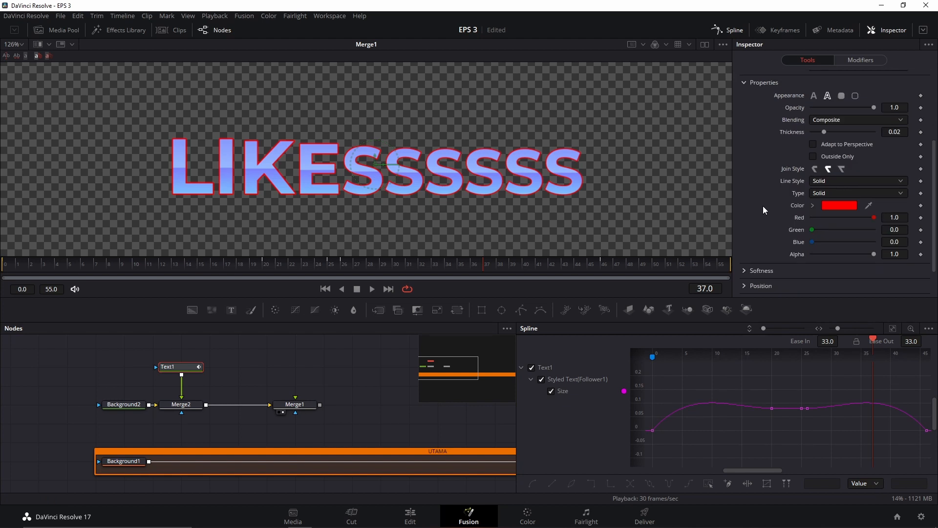
{"action": "scroll", "coordinate": [763, 207], "scroll_direction": "up", "scroll_amount": 3}
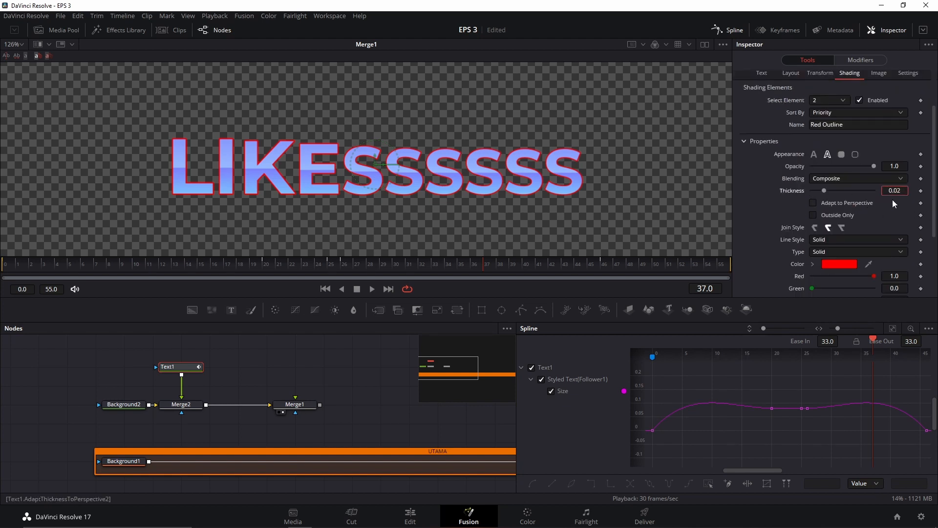
{"action": "key", "text": "Return"}
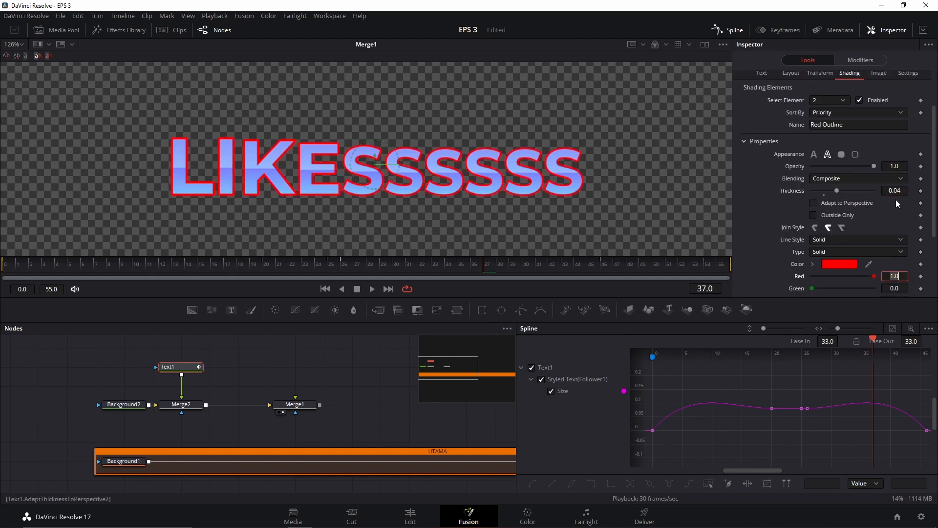
{"action": "left_click", "coordinate": [850, 267]}
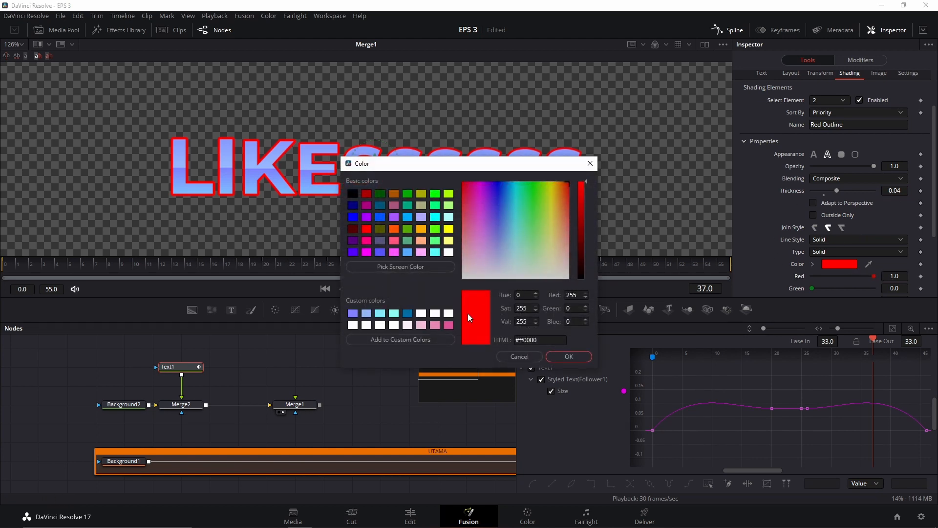
{"action": "left_click", "coordinate": [408, 313]}
{"action": "left_click", "coordinate": [571, 360]}
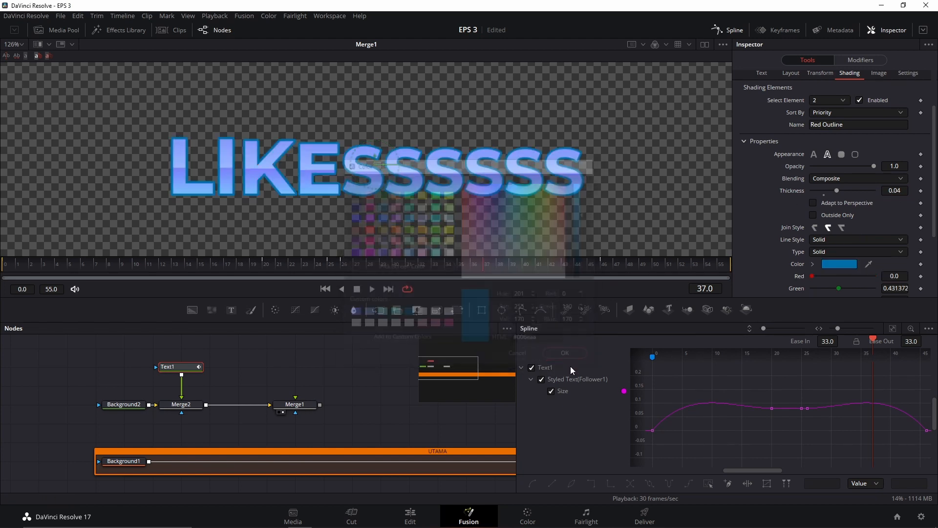
Step: Play the animation from frame 0 to check the outlined text, and look through the outline's shading properties
{"action": "left_click_drag", "start_coordinate": [132, 268], "coordinate": [5, 271]}
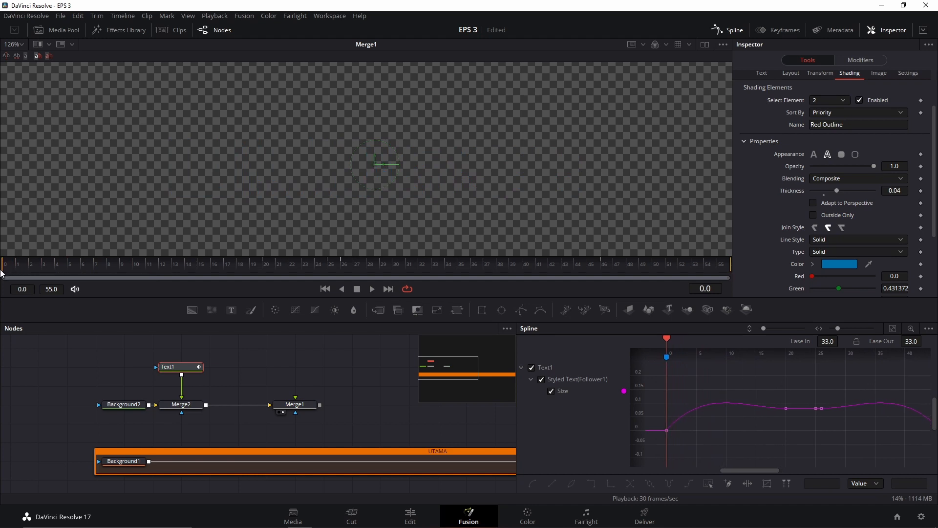
{"action": "key", "text": "space"}
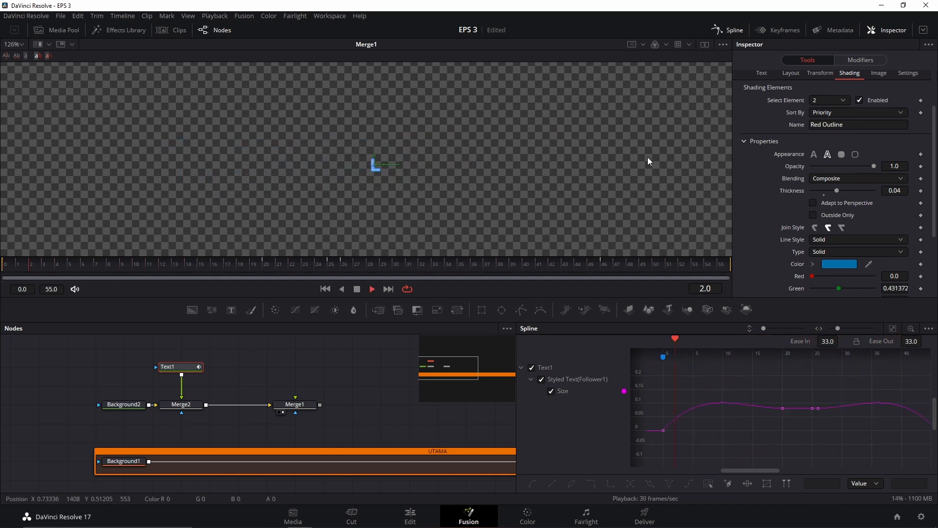
{"action": "key", "text": "space"}
{"action": "scroll", "coordinate": [581, 185], "scroll_direction": "down", "scroll_amount": 2}
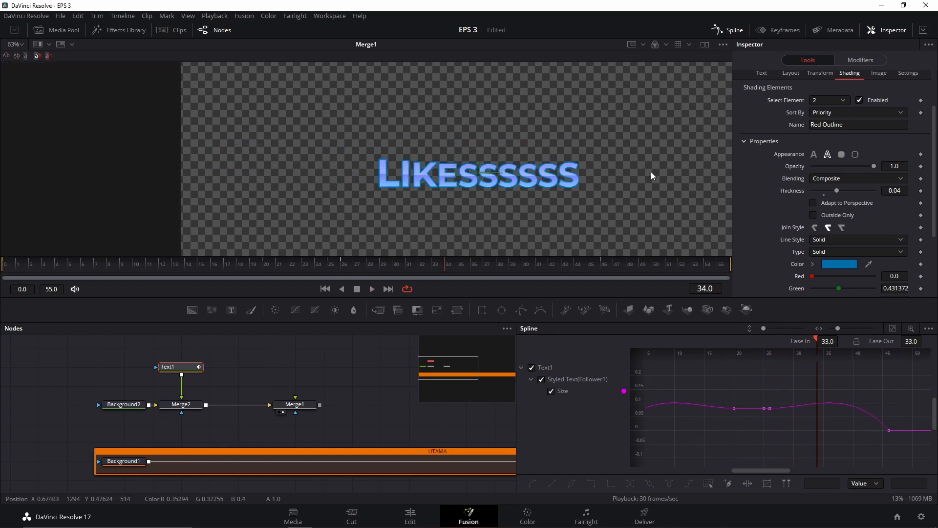
{"action": "scroll", "coordinate": [774, 203], "scroll_direction": "up", "scroll_amount": 2}
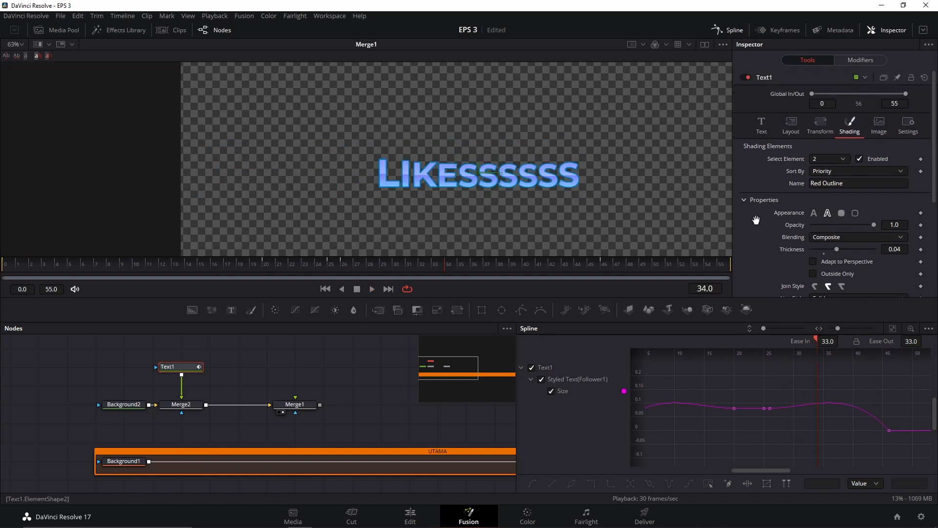
{"action": "scroll", "coordinate": [770, 239], "scroll_direction": "down", "scroll_amount": 3}
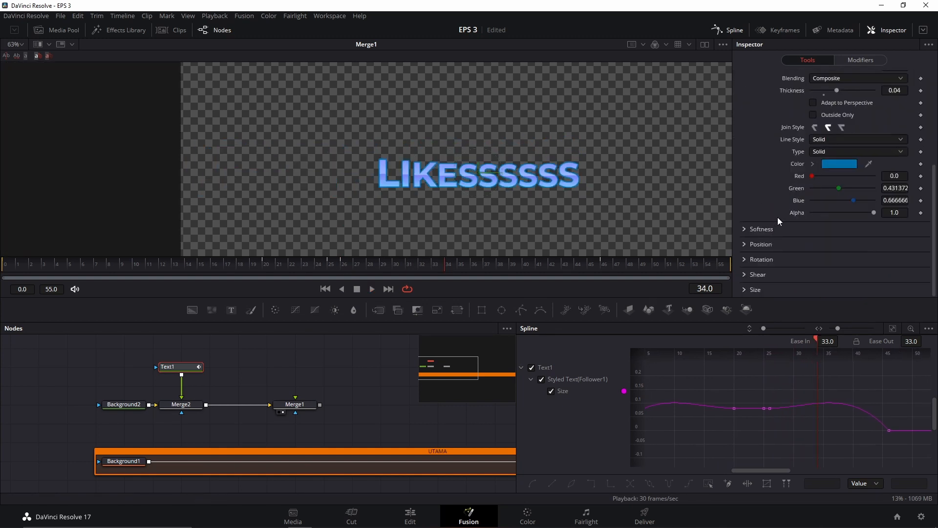
Step: Move the Merge1 node closer to Merge2 in the node graph
{"action": "left_click_drag", "start_coordinate": [379, 398], "coordinate": [317, 402]}
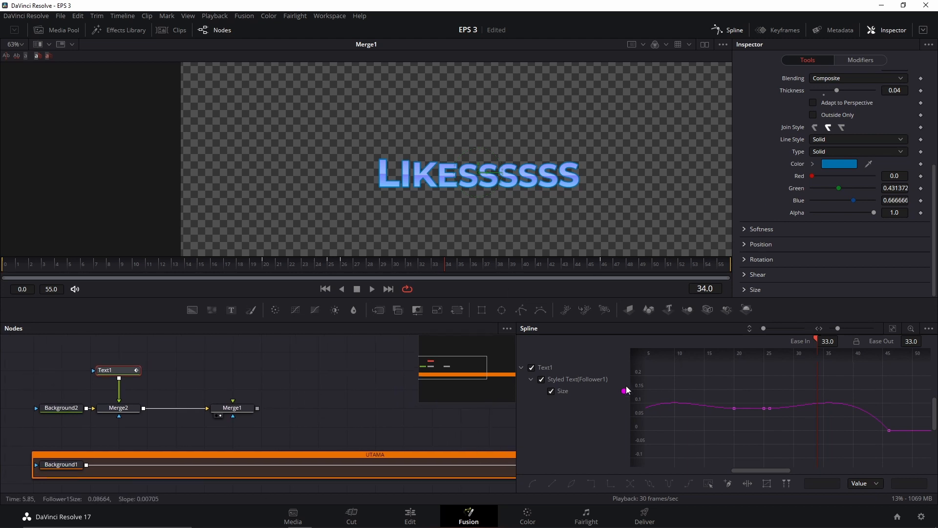
{"action": "left_click_drag", "start_coordinate": [258, 409], "coordinate": [202, 409]}
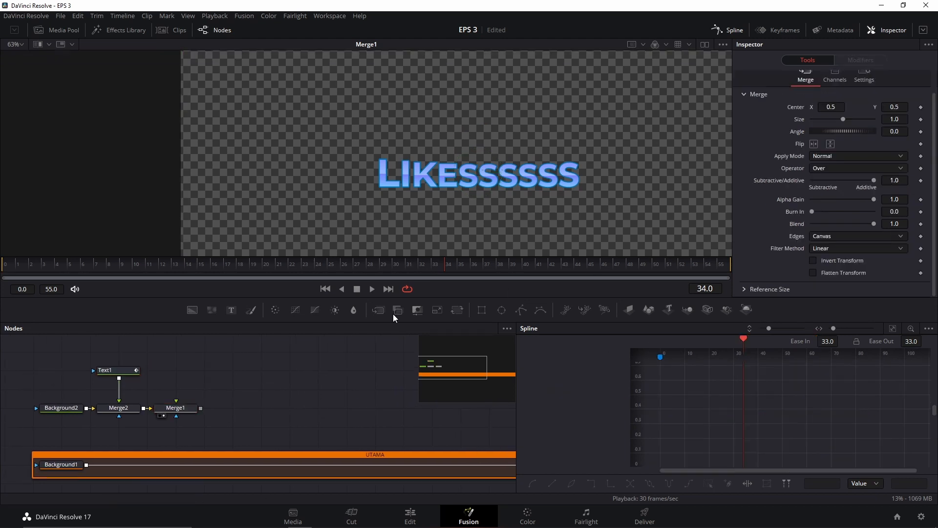
Step: Replay the text animation from the start and view the whole frame
{"action": "left_click", "coordinate": [7, 264]}
{"action": "key", "text": "space"}
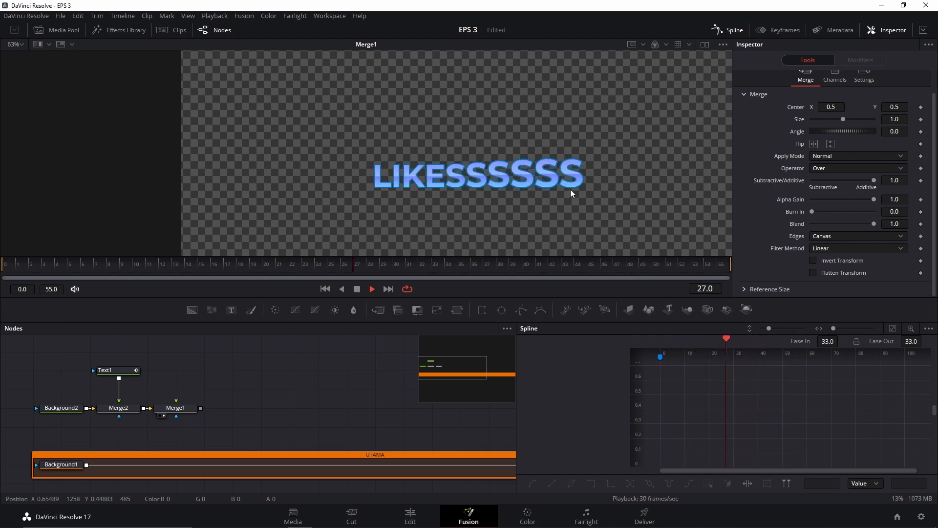
{"action": "key", "text": "space"}
{"action": "scroll", "coordinate": [585, 177], "scroll_direction": "down", "scroll_amount": 3}
{"action": "left_click_drag", "start_coordinate": [591, 161], "coordinate": [462, 146]}
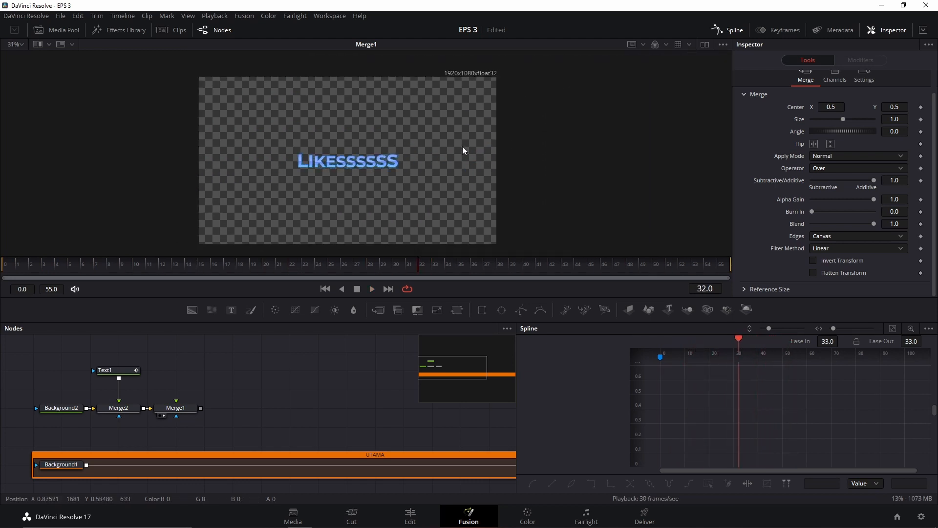
Step: Save the project and connect Merge1's output to Background1's output so the text is merged into the UTAMA chain
{"action": "key", "text": "ctrl+s"}
{"action": "left_click_drag", "start_coordinate": [330, 406], "coordinate": [61, 447]}
{"action": "scroll", "coordinate": [295, 402], "scroll_direction": "down", "scroll_amount": 3}
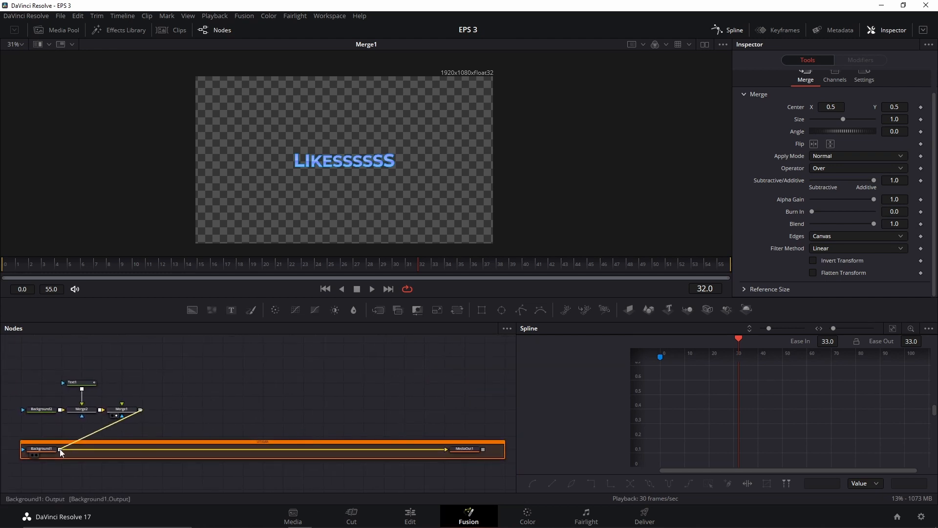
Step: Add an Underlay behind the Text1, Background2, Merge2 and Merge1 nodes
{"action": "left_click_drag", "start_coordinate": [22, 372], "coordinate": [157, 419]}
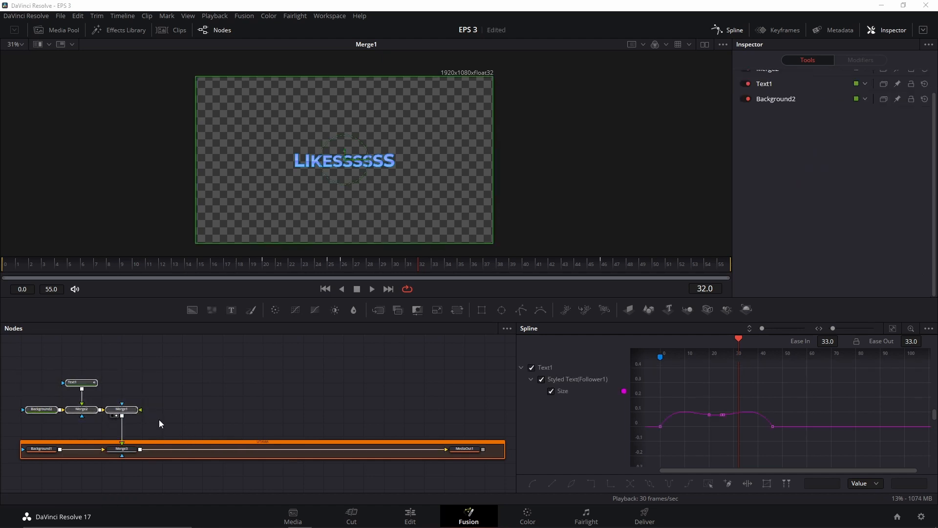
{"action": "key", "text": "shift+space"}
{"action": "type", "text": "und"}
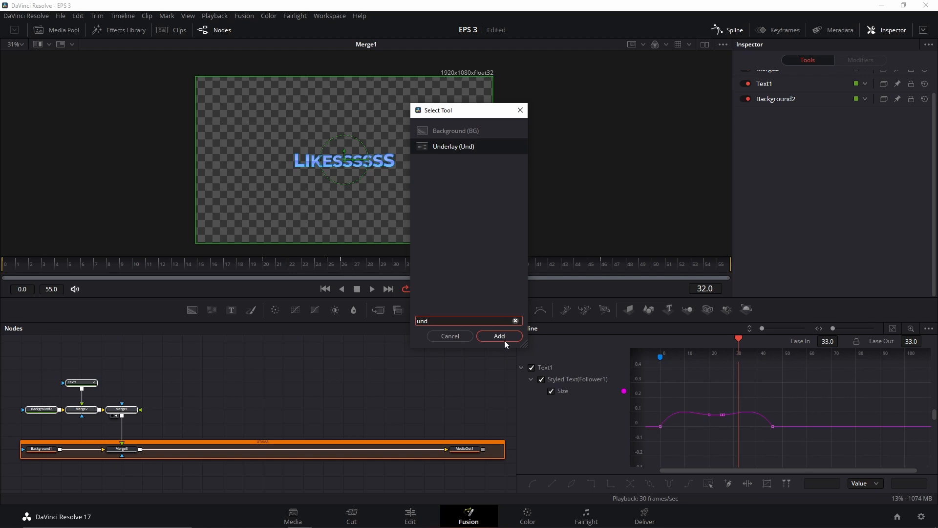
{"action": "left_click", "coordinate": [501, 337]}
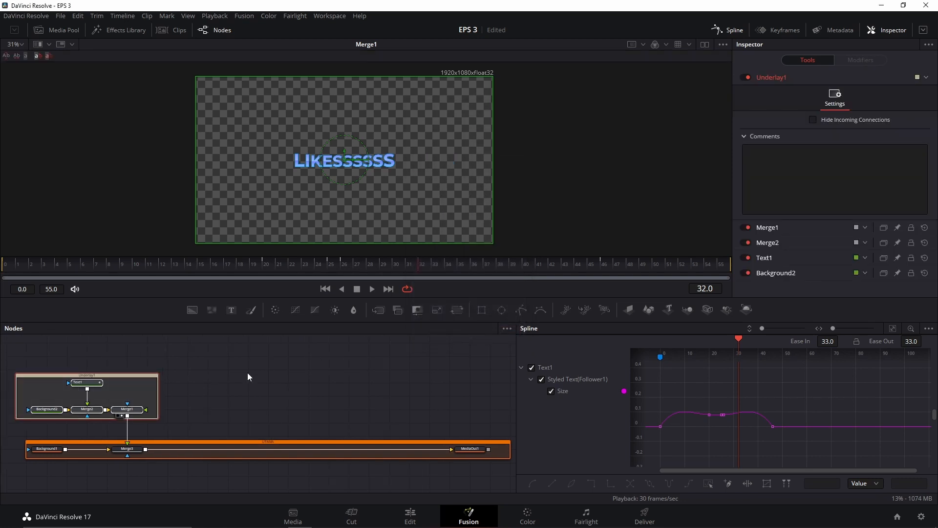
{"action": "left_click", "coordinate": [241, 373]}
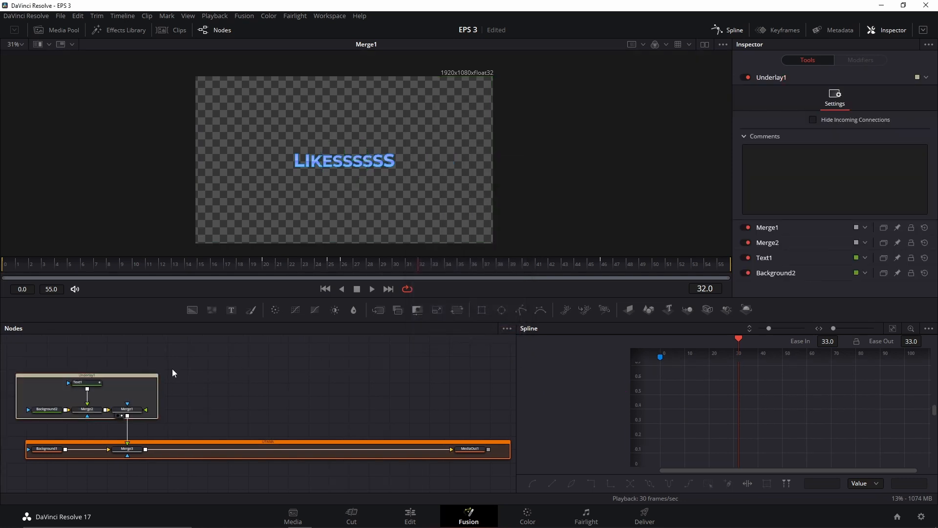
Step: Set the color of the new underlay and the nodes on it to light blue
{"action": "left_click", "coordinate": [97, 375]}
{"action": "right_click", "coordinate": [102, 375]}
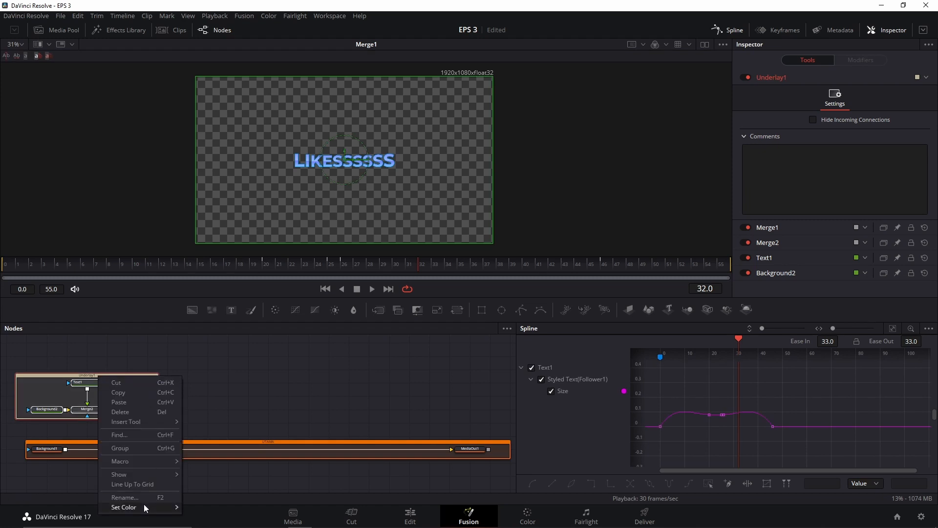
{"action": "mouse_move", "coordinate": [143, 506]}
{"action": "left_click", "coordinate": [215, 450]}
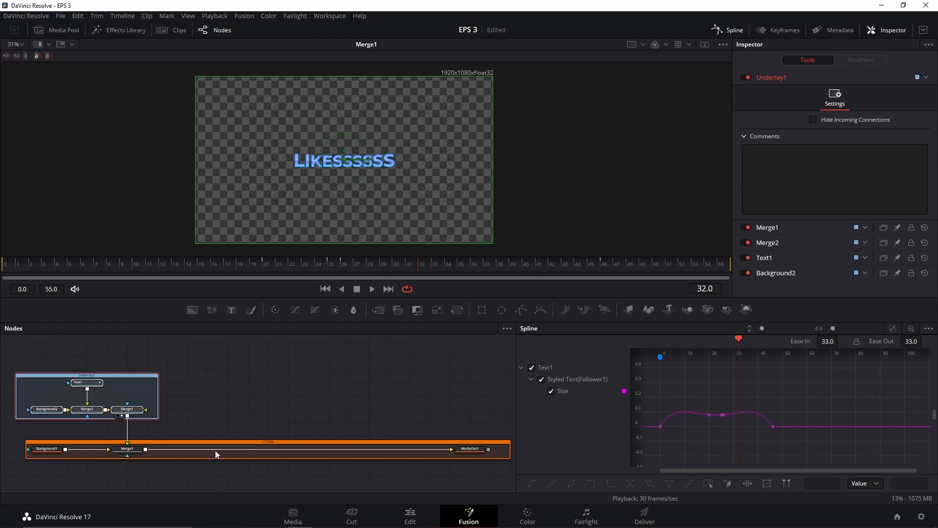
{"action": "left_click_drag", "start_coordinate": [184, 384], "coordinate": [213, 383]}
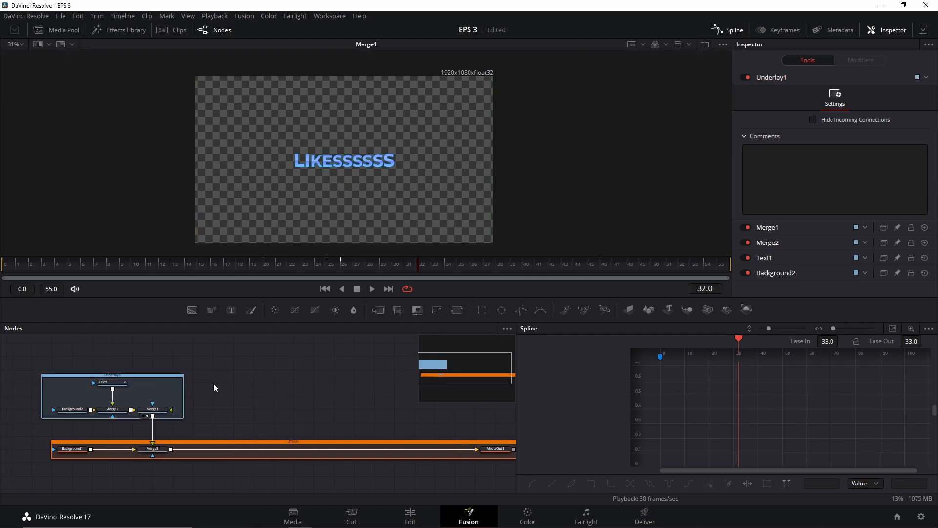
Step: Rename the light blue underlay as LIKE
{"action": "left_click", "coordinate": [111, 377]}
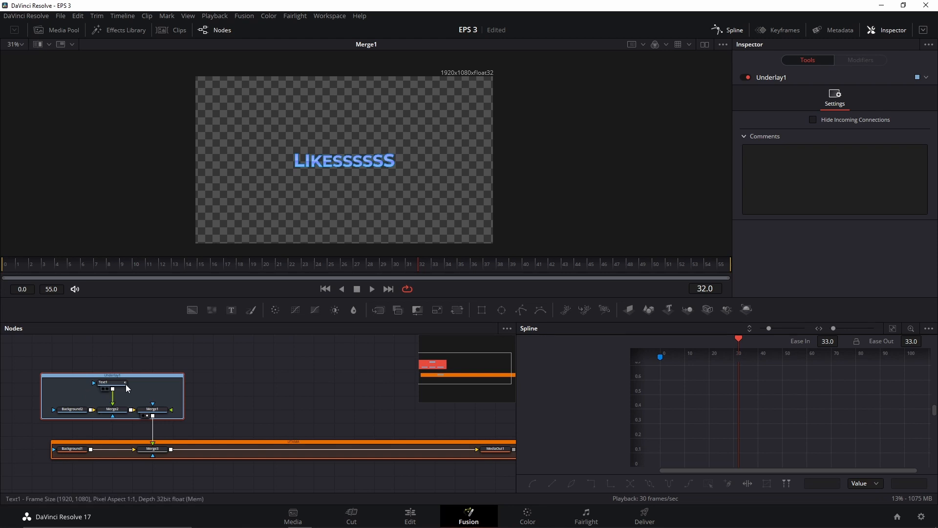
{"action": "key", "text": "F2"}
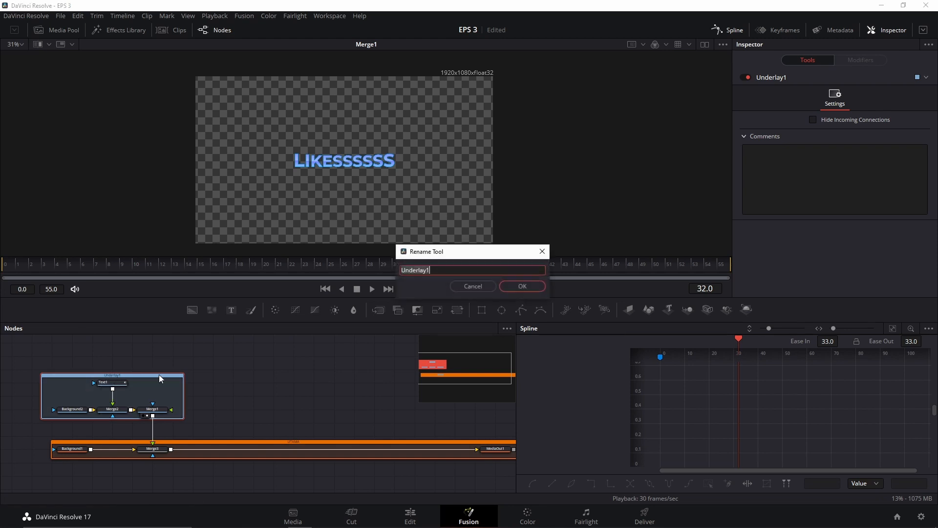
{"action": "key", "text": "BackSpace"}
{"action": "type", "text": "LIKE"}
{"action": "left_click", "coordinate": [508, 286]}
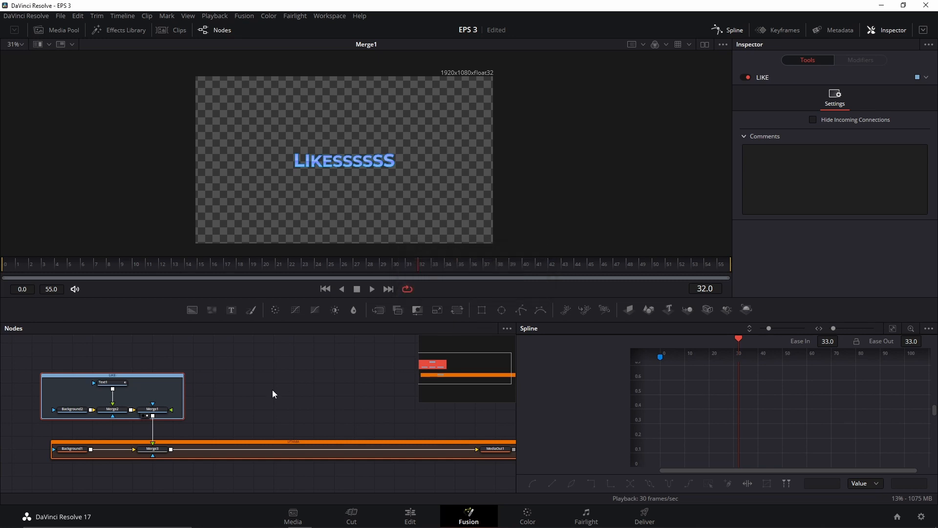
{"action": "left_click", "coordinate": [259, 399]}
{"action": "left_click_drag", "start_coordinate": [248, 409], "coordinate": [275, 409]}
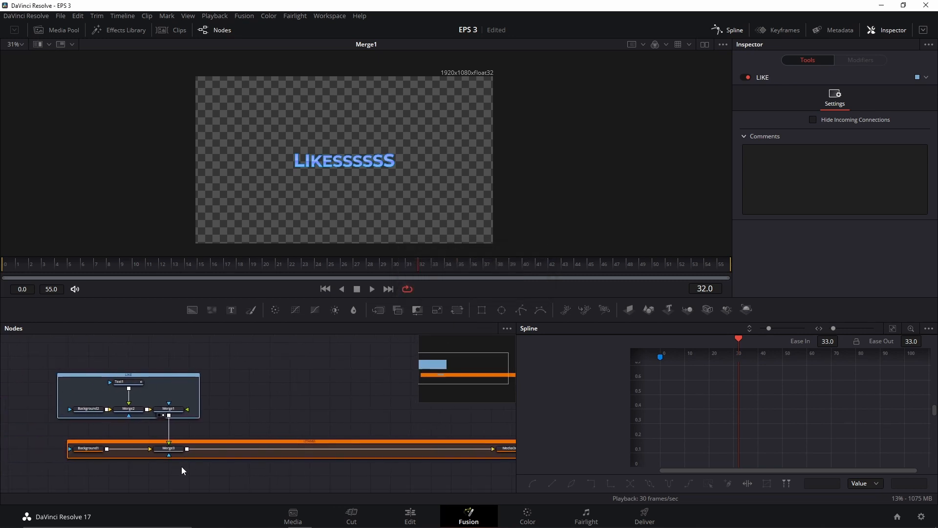
Step: Paste a copy of the Text1 node into the empty area beside the LIKE underlay
{"action": "left_click_drag", "start_coordinate": [119, 465], "coordinate": [169, 474]}
{"action": "left_click_drag", "start_coordinate": [312, 450], "coordinate": [232, 445]}
{"action": "left_click", "coordinate": [117, 379]}
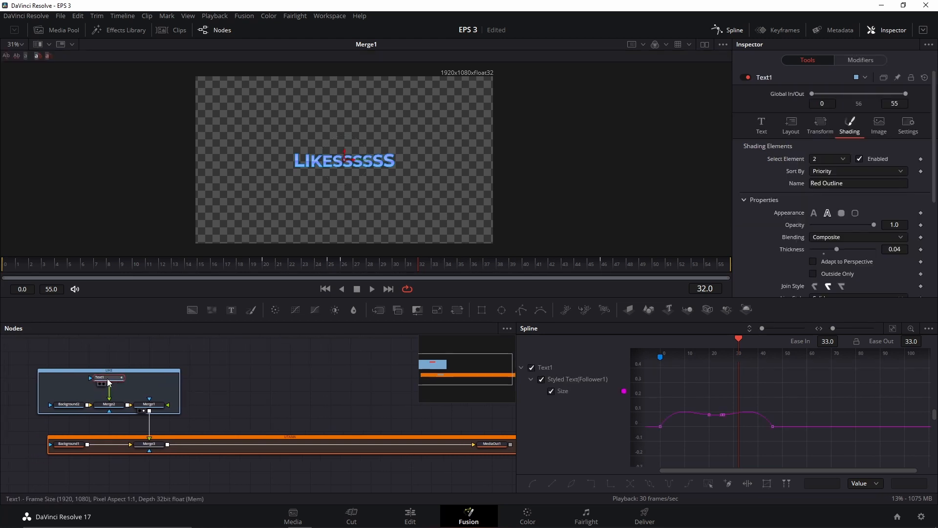
{"action": "left_click", "coordinate": [264, 381]}
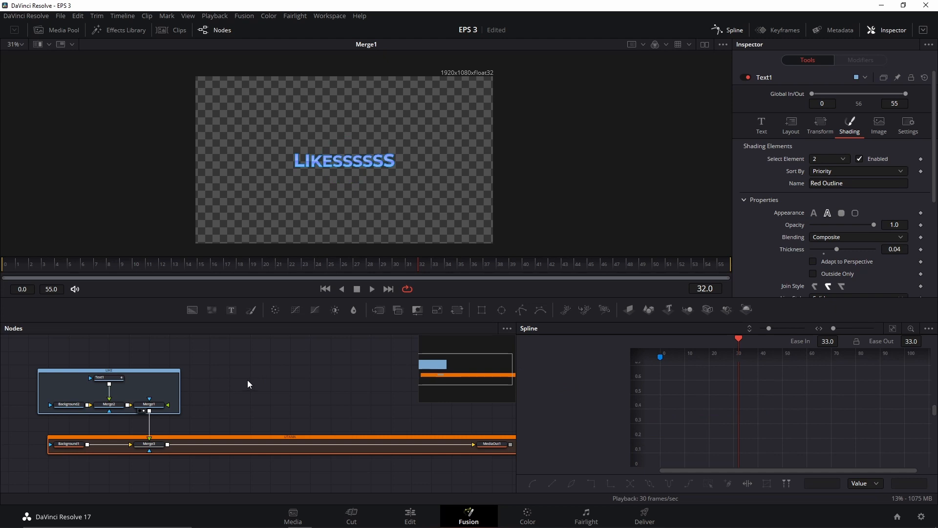
{"action": "key", "text": "ctrl+v"}
{"action": "left_click_drag", "start_coordinate": [291, 388], "coordinate": [235, 395]}
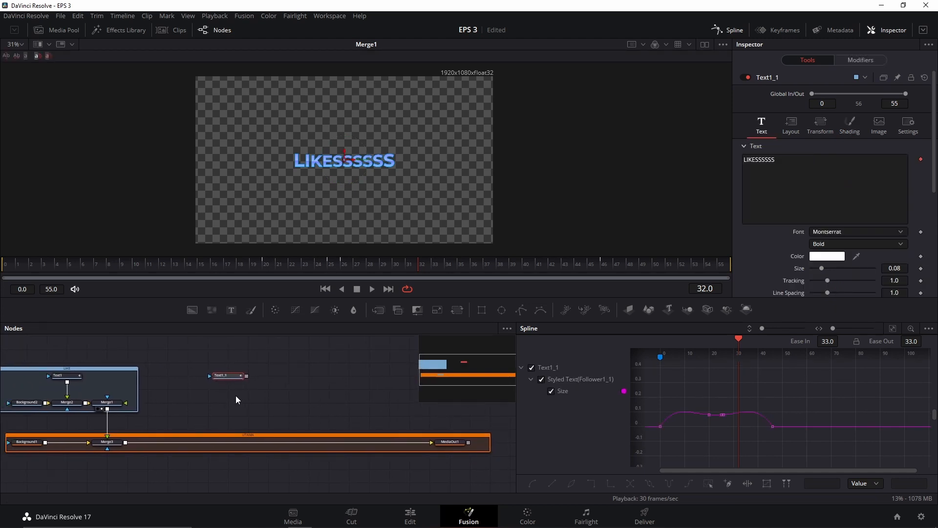
Step: Add a Background node feeding a new Merge node beside the LIKE underlay, and show that merge in the viewer
{"action": "left_click", "coordinate": [220, 388]}
{"action": "left_click_drag", "start_coordinate": [192, 310], "coordinate": [295, 406]}
{"action": "left_click", "coordinate": [378, 310]}
{"action": "key", "text": "1"}
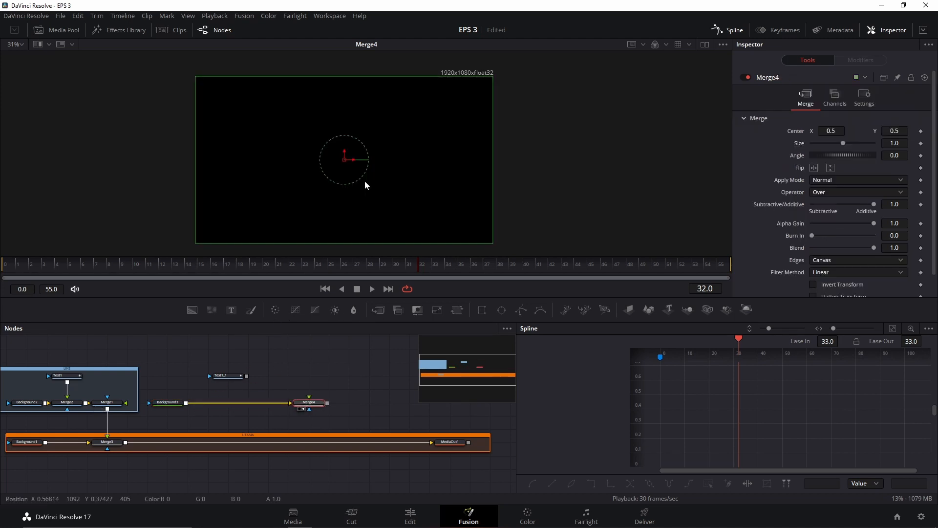
Step: Make the new background fully transparent and merge the copied text node over it
{"action": "left_click", "coordinate": [168, 403]}
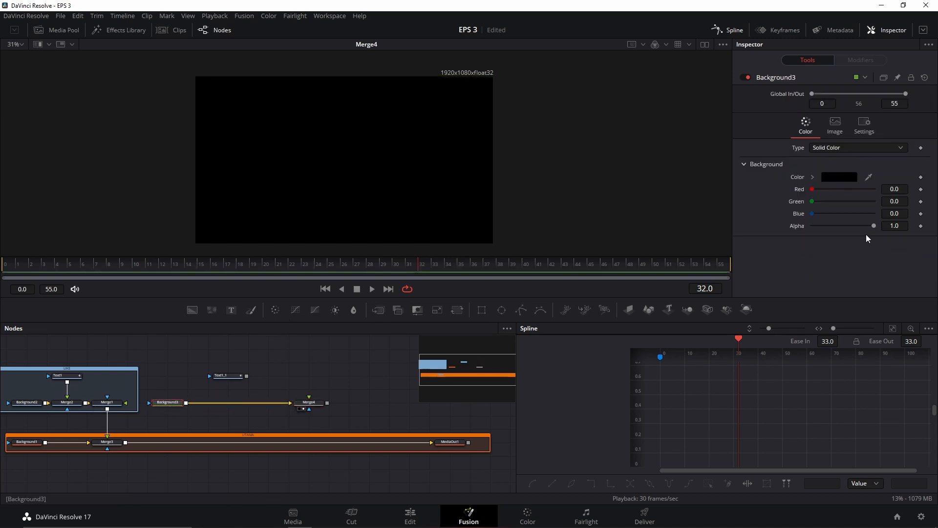
{"action": "left_click_drag", "start_coordinate": [874, 226], "coordinate": [811, 225]}
{"action": "left_click_drag", "start_coordinate": [246, 380], "coordinate": [186, 403]}
Step: Remove the Follower modifier from the copied text node and play back the composition to check it
{"action": "left_click", "coordinate": [229, 376]}
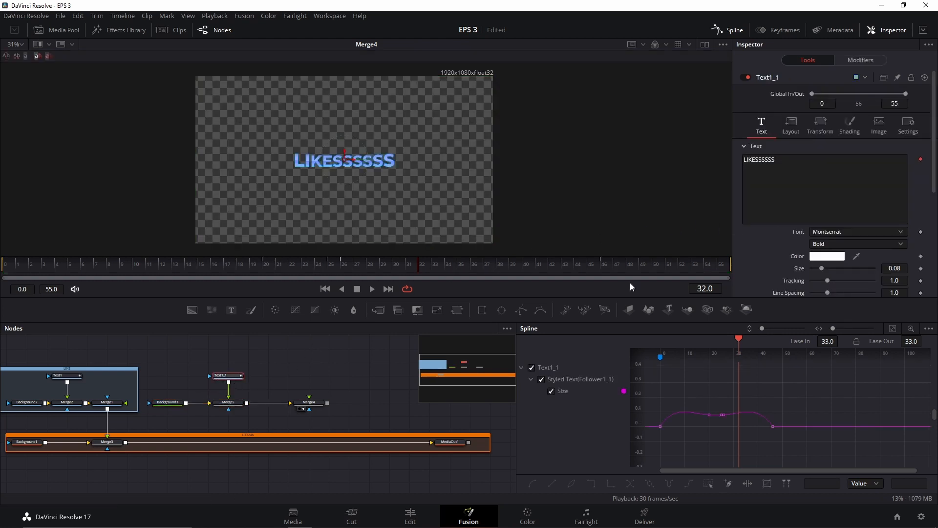
{"action": "right_click", "coordinate": [810, 176]}
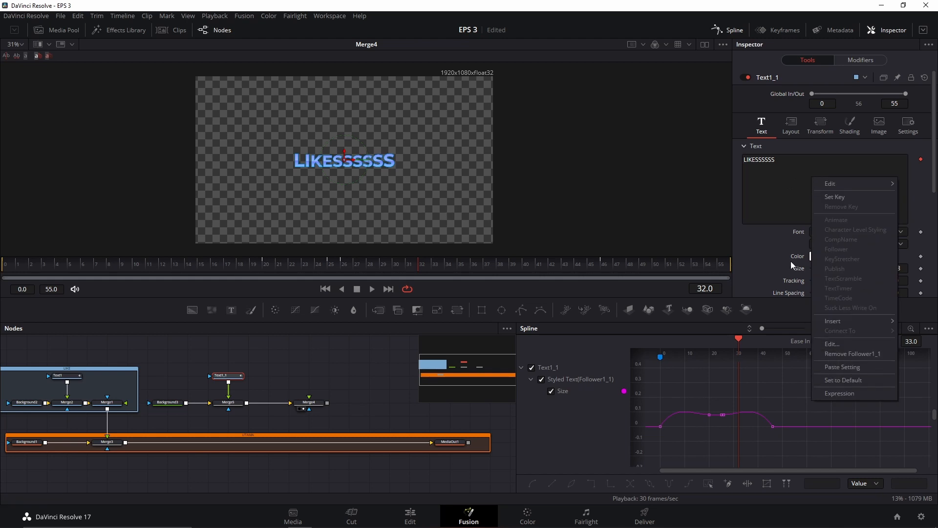
{"action": "left_click", "coordinate": [790, 174]}
{"action": "right_click", "coordinate": [793, 164]}
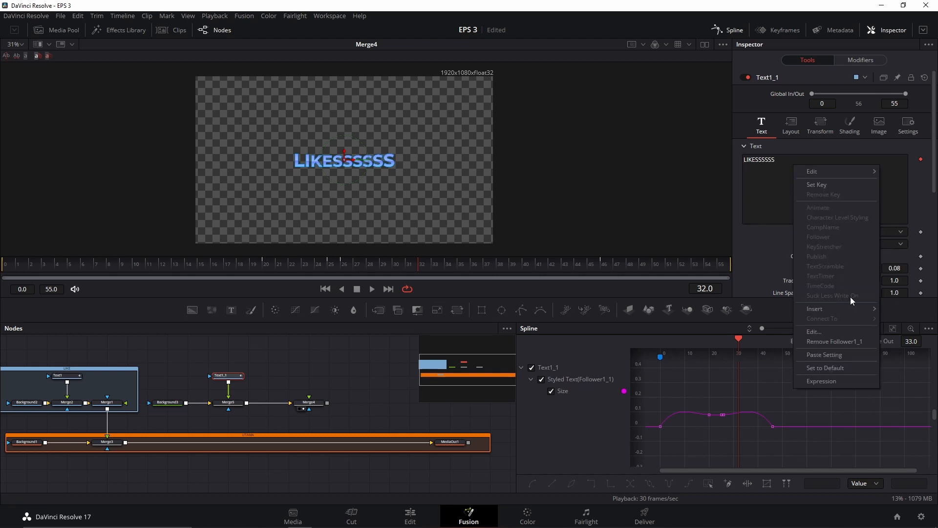
{"action": "left_click", "coordinate": [831, 340]}
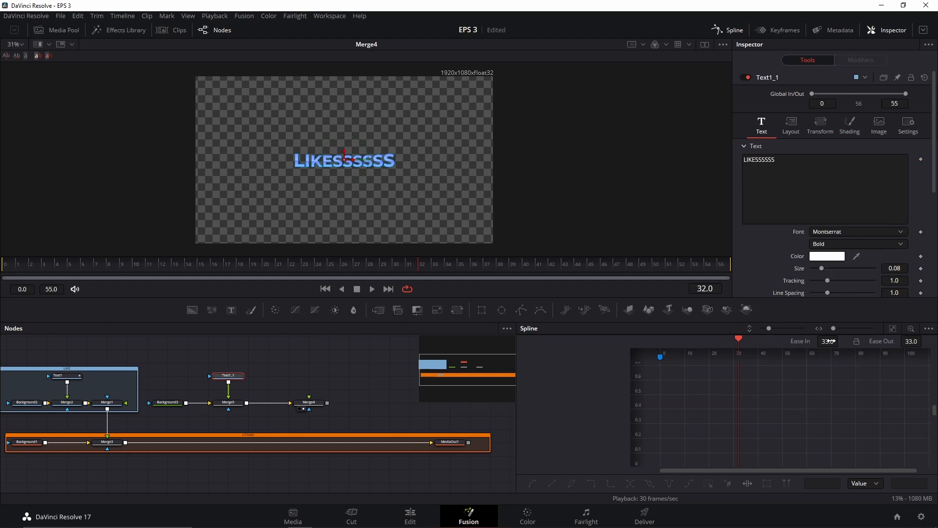
{"action": "left_click_drag", "start_coordinate": [321, 266], "coordinate": [242, 268]}
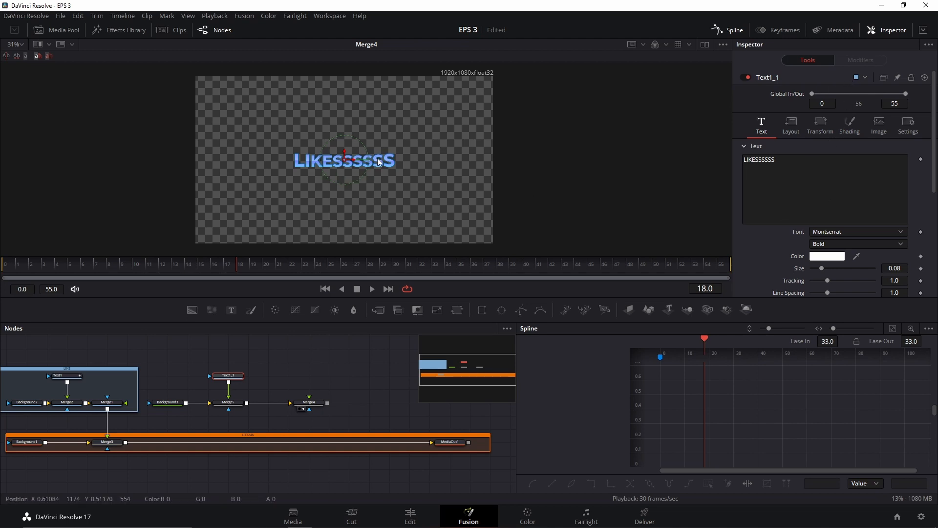
{"action": "scroll", "coordinate": [378, 157], "scroll_direction": "up", "scroll_amount": 2}
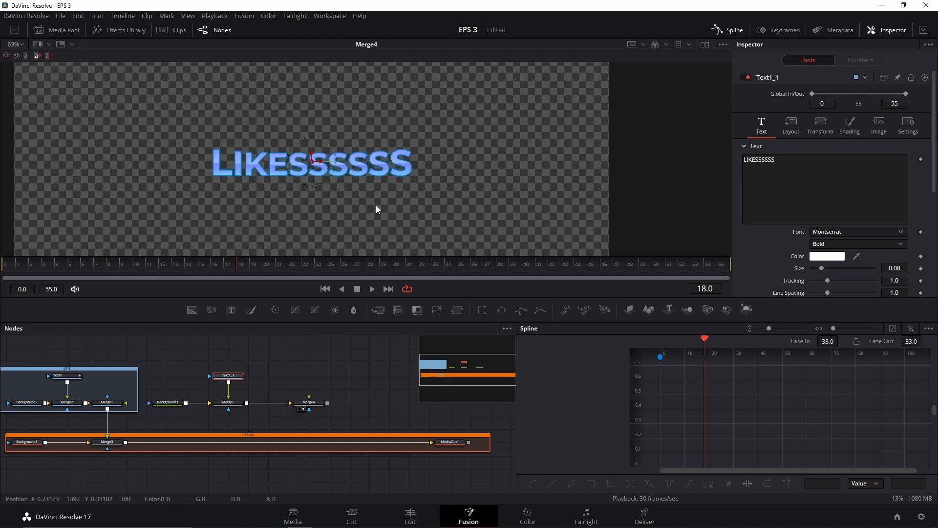
{"action": "left_click", "coordinate": [324, 377]}
{"action": "key", "text": "space"}
{"action": "key", "text": "space"}
Step: Replace the wording of the copied text node with SUNCRIBES
{"action": "left_click", "coordinate": [228, 375]}
{"action": "right_click", "coordinate": [793, 192]}
{"action": "left_click", "coordinate": [780, 192]}
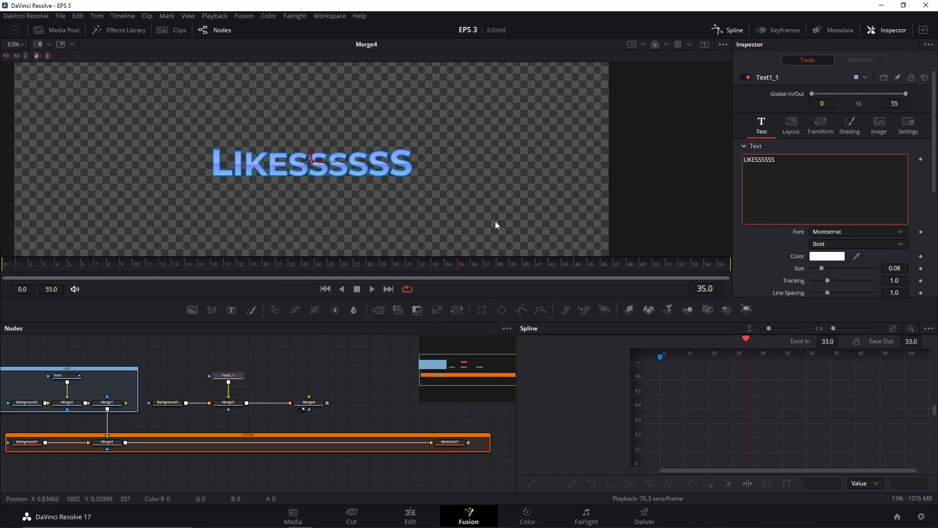
{"action": "key", "text": "BackSpace"}
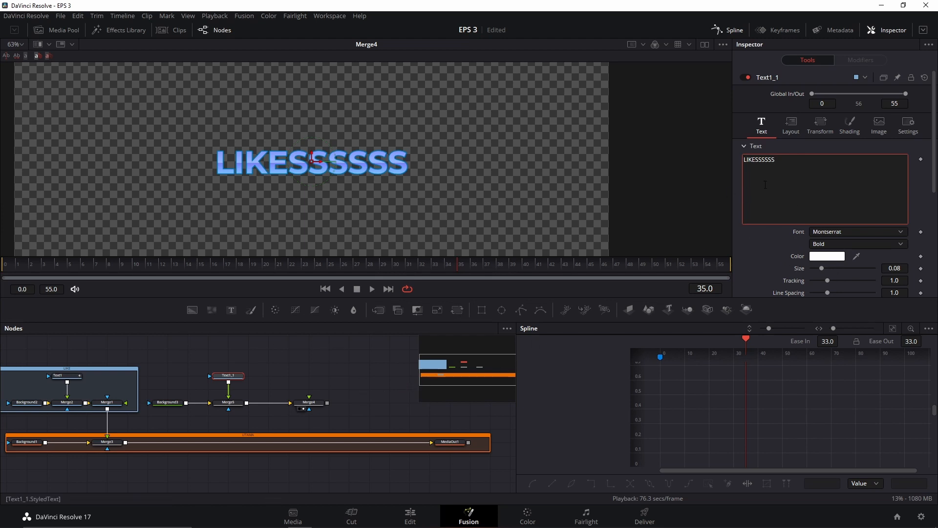
{"action": "double_click", "coordinate": [759, 160]}
{"action": "type", "text": "SUN"}
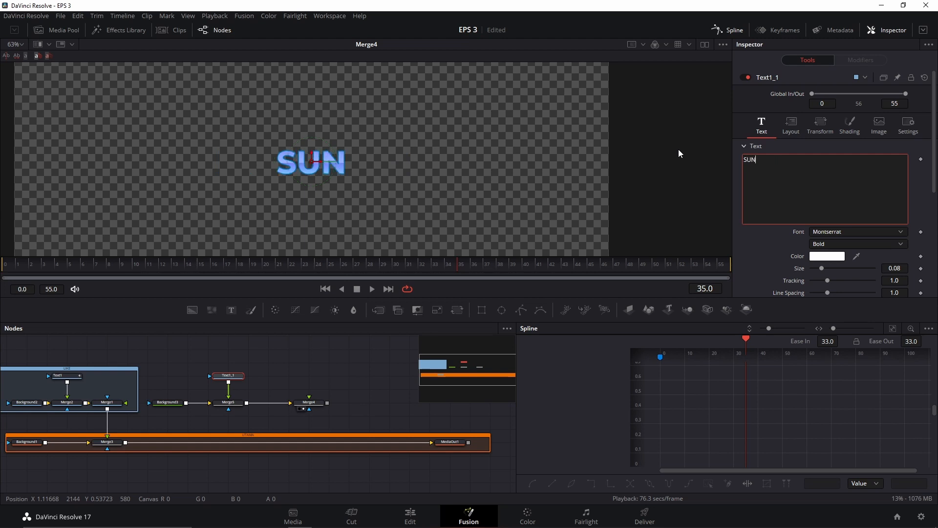
{"action": "type", "text": "CRIBE"}
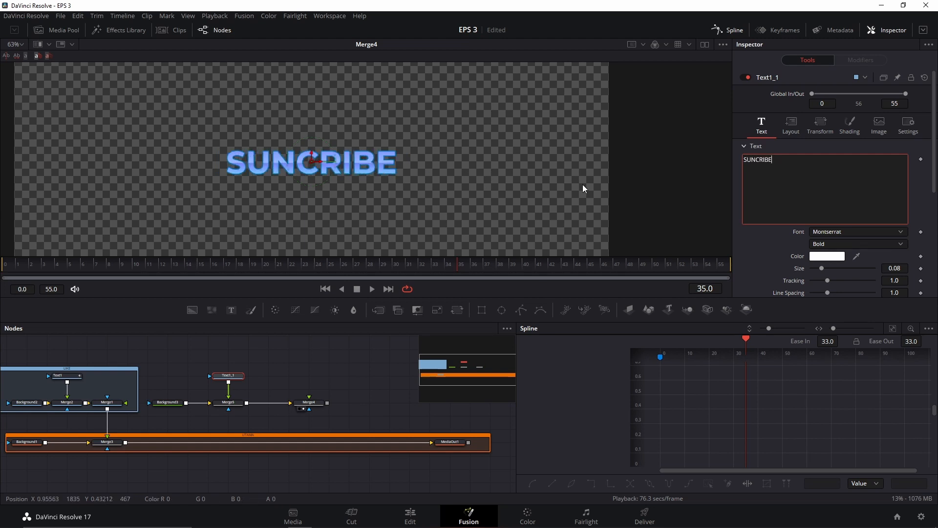
{"action": "type", "text": "S"}
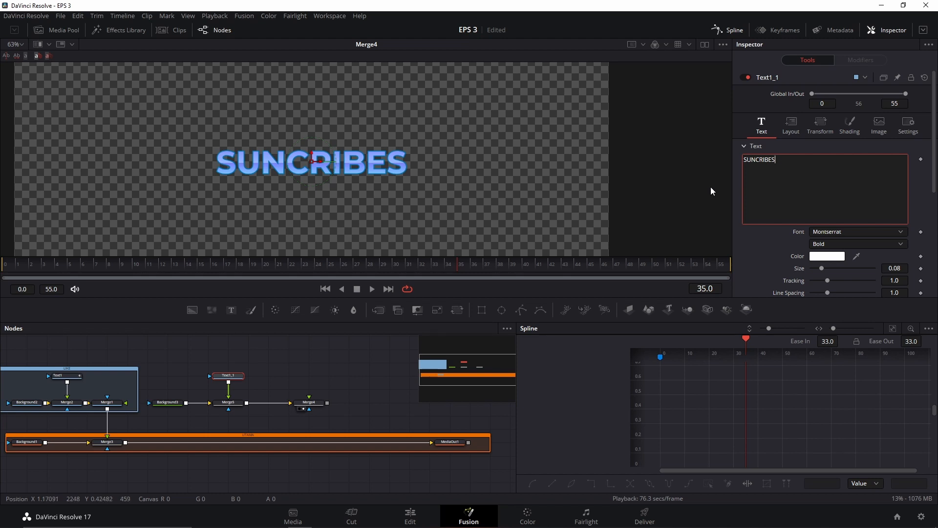
{"action": "left_click", "coordinate": [756, 219]}
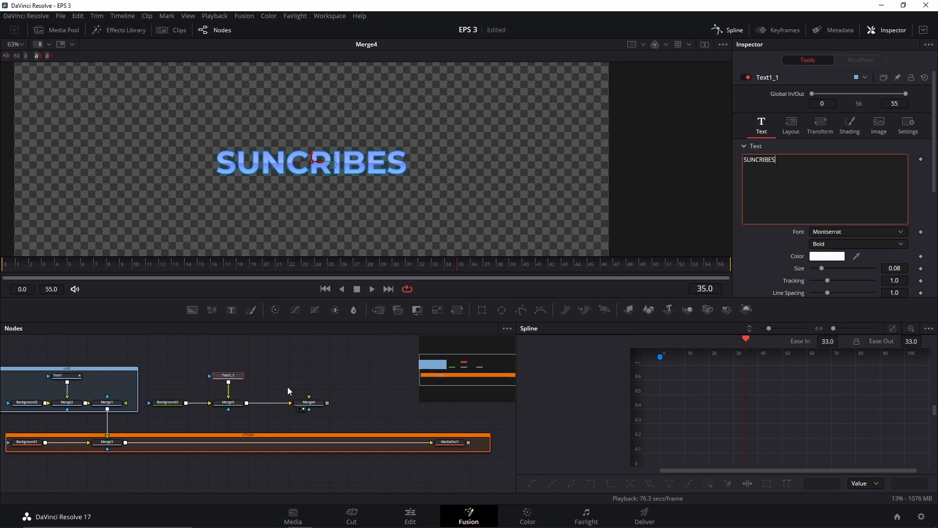
Step: Add a Follower modifier to the SUNCRIBES text and set its delay between each character to 1.49
{"action": "right_click", "coordinate": [793, 171]}
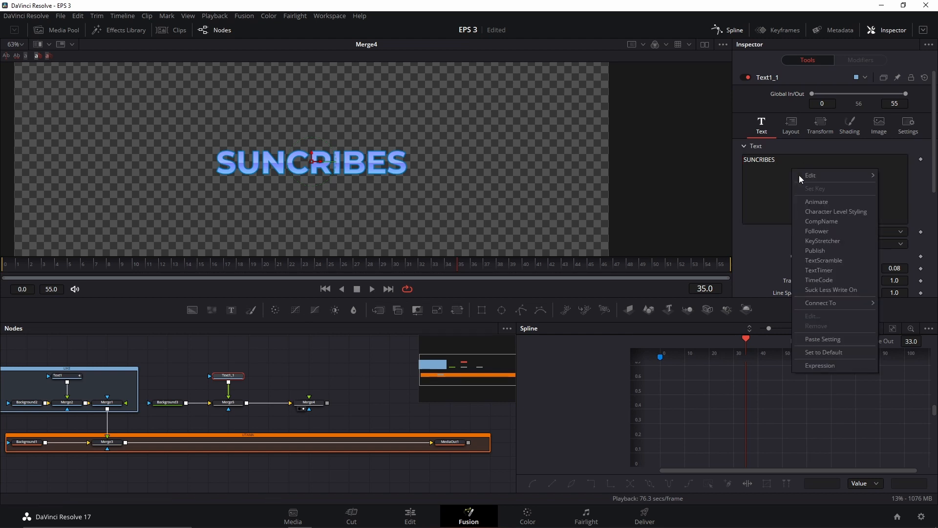
{"action": "left_click", "coordinate": [823, 231]}
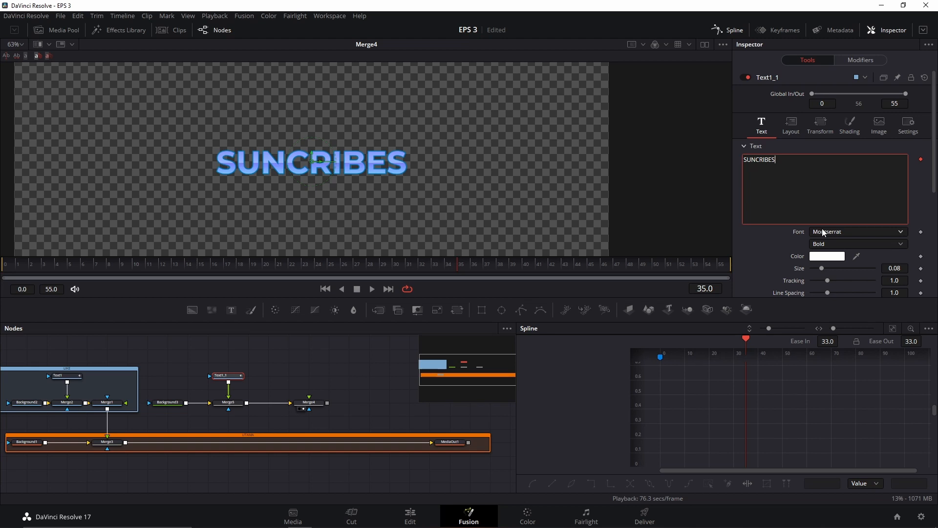
{"action": "left_click", "coordinate": [859, 60]}
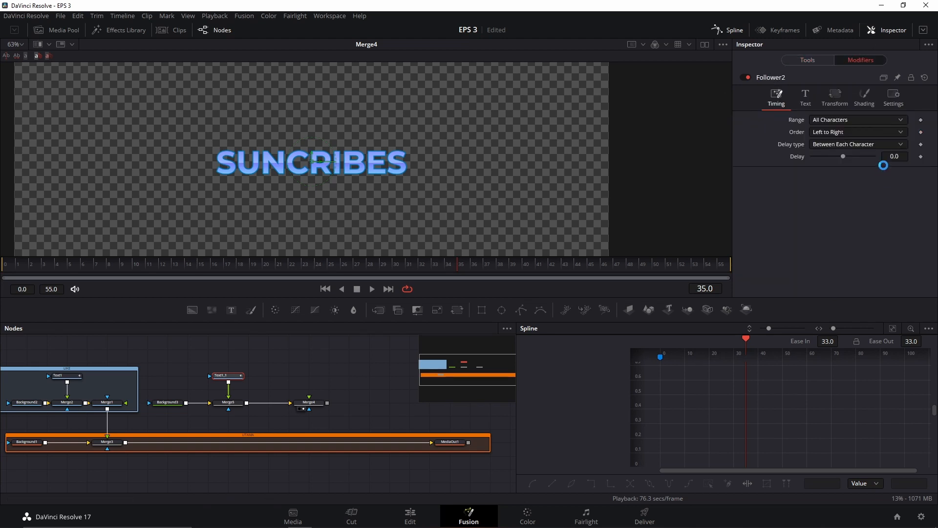
{"action": "left_click_drag", "start_coordinate": [894, 156], "coordinate": [898, 157]}
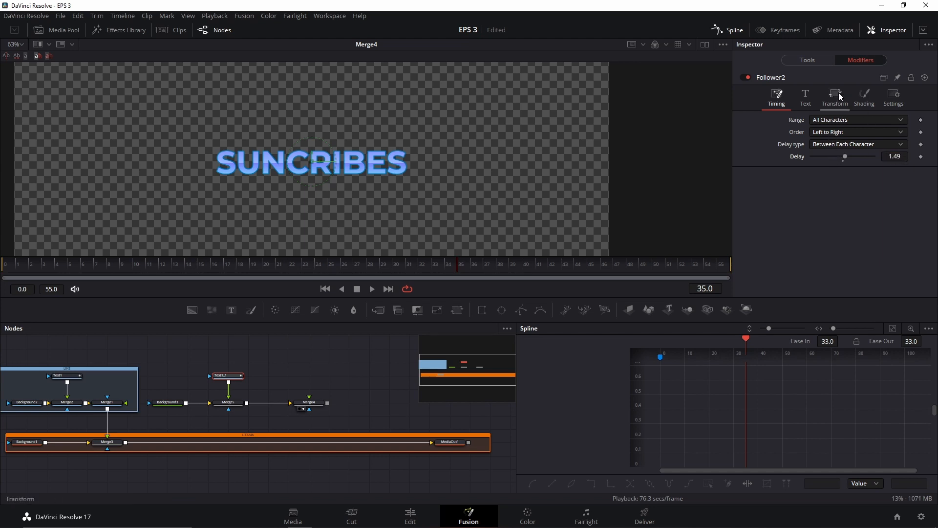
Step: Expand the rotation settings of shading element 1 in the new follower modifier
{"action": "left_click", "coordinate": [806, 98]}
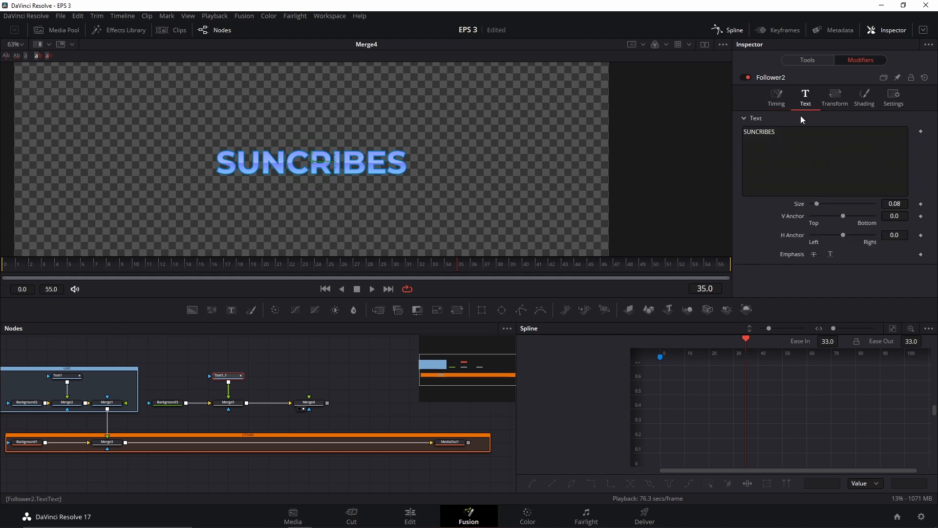
{"action": "left_click", "coordinate": [864, 100]}
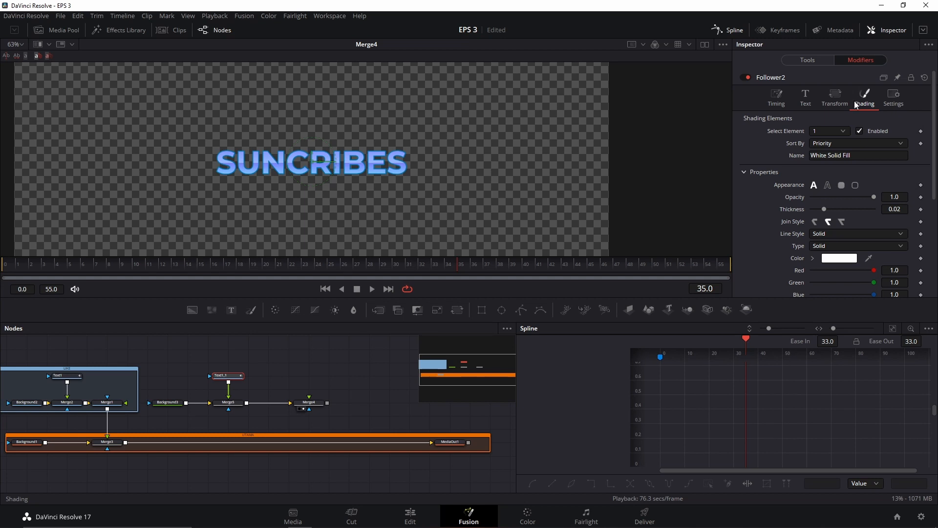
{"action": "left_click", "coordinate": [805, 98]}
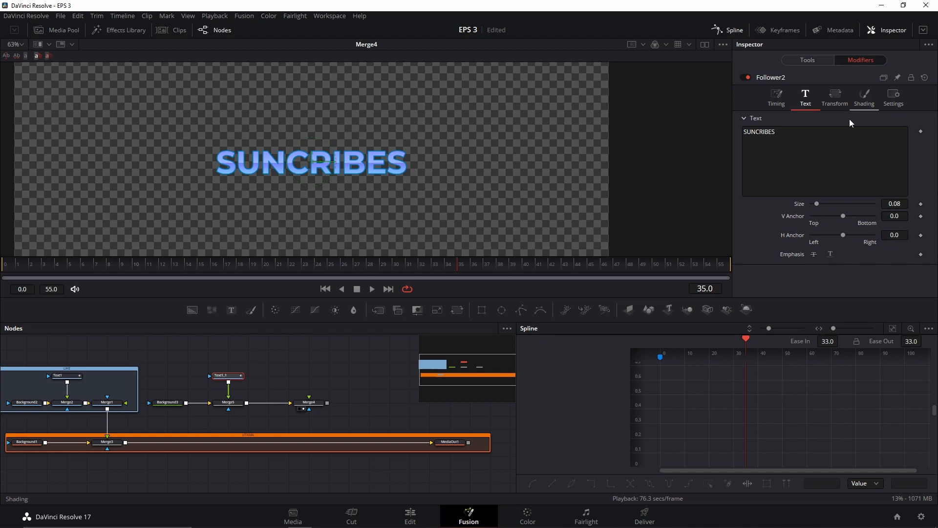
{"action": "left_click", "coordinate": [858, 104]}
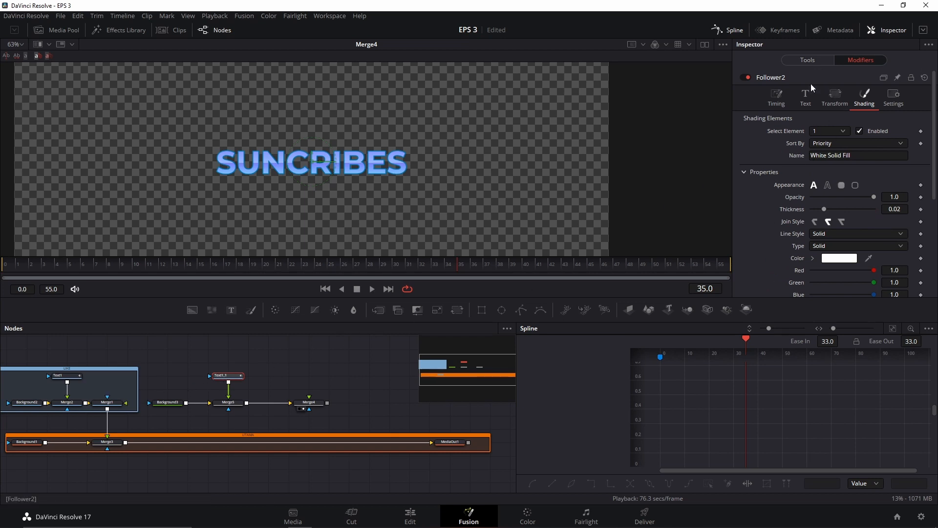
{"action": "left_click", "coordinate": [846, 132]}
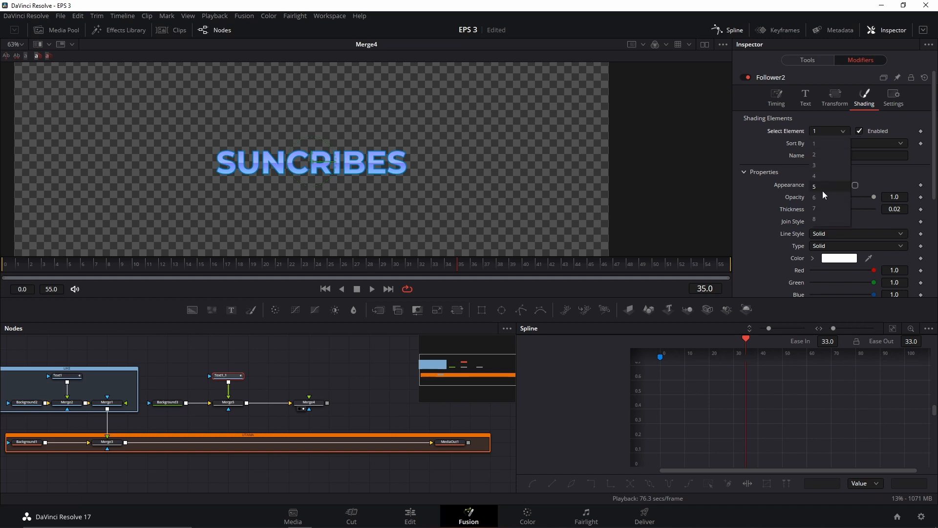
{"action": "left_click", "coordinate": [829, 131]}
{"action": "scroll", "coordinate": [782, 200], "scroll_direction": "down", "scroll_amount": 5}
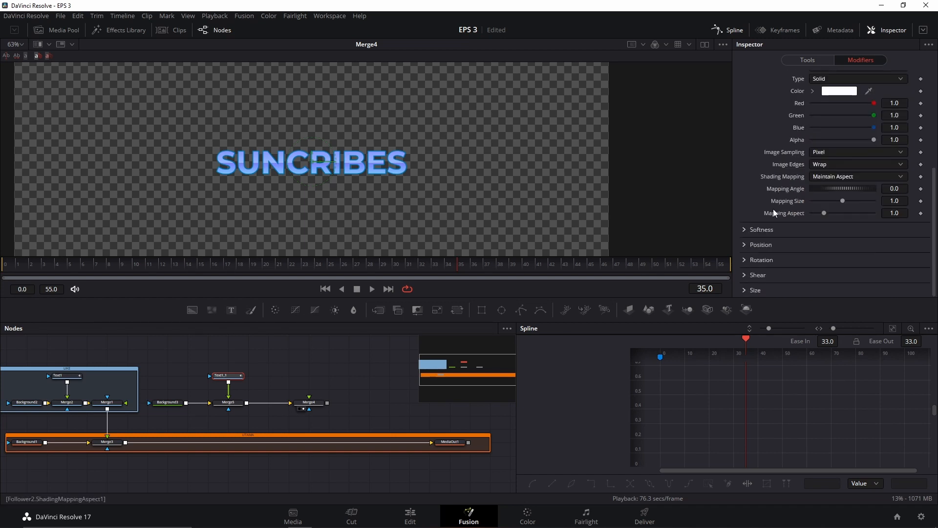
{"action": "left_click", "coordinate": [743, 245]}
{"action": "left_click", "coordinate": [744, 245]}
{"action": "left_click", "coordinate": [746, 263]}
{"action": "scroll", "coordinate": [763, 267], "scroll_direction": "down", "scroll_amount": 2}
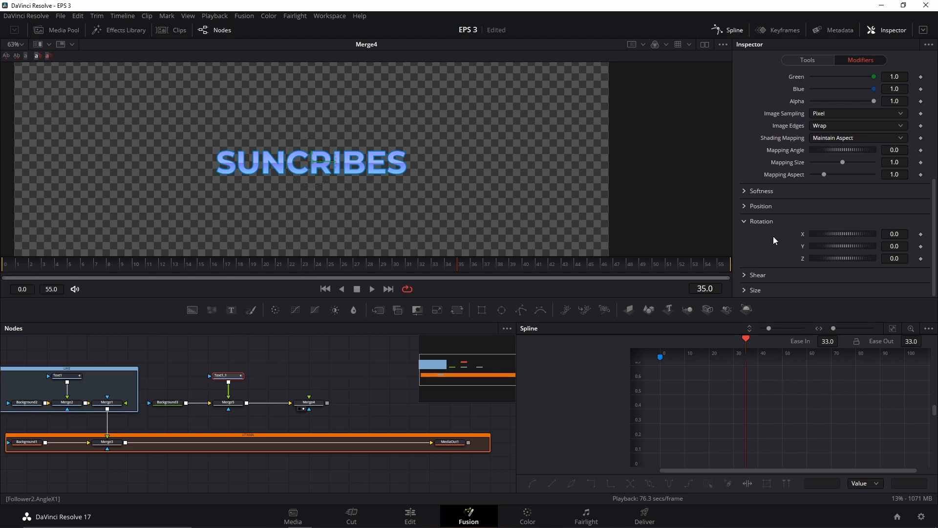
Step: Keyframe the Y rotation of the follower's shading element 1 at frame 0 with a value of 66.3
{"action": "left_click_drag", "start_coordinate": [897, 246], "coordinate": [549, 219]}
{"action": "left_click_drag", "start_coordinate": [447, 262], "coordinate": [6, 264]}
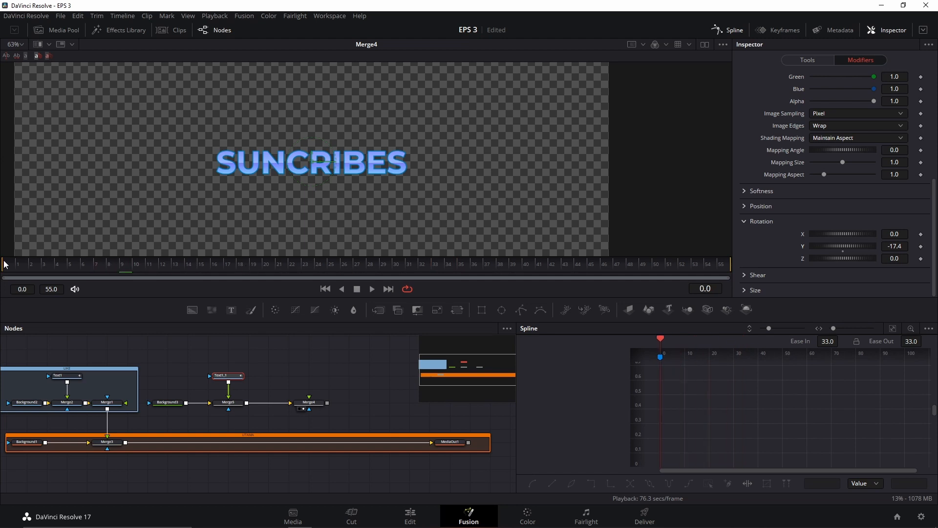
{"action": "left_click", "coordinate": [921, 246]}
{"action": "left_click_drag", "start_coordinate": [861, 247], "coordinate": [899, 246]}
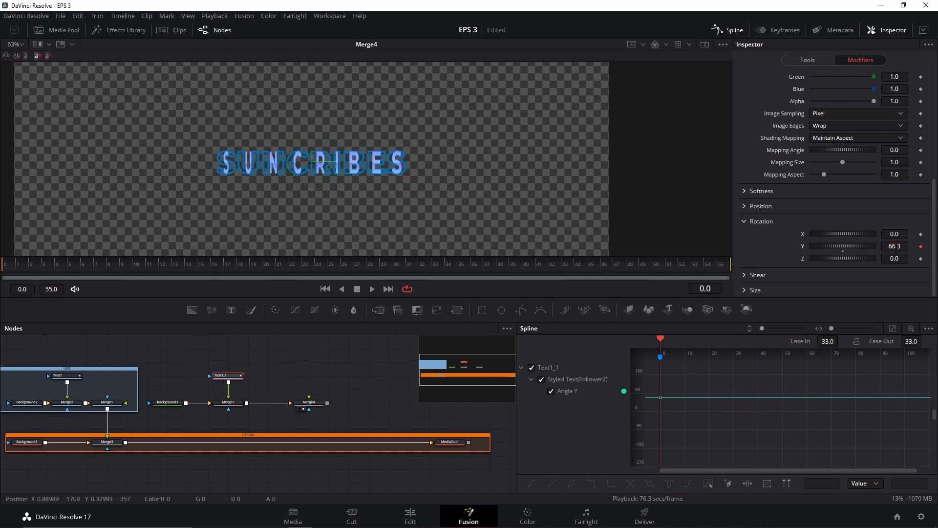
Step: Examine the rotated SUNCRIBES letters up close and compare shading elements 1 and 2 of the follower
{"action": "scroll", "coordinate": [396, 144], "scroll_direction": "up", "scroll_amount": 4}
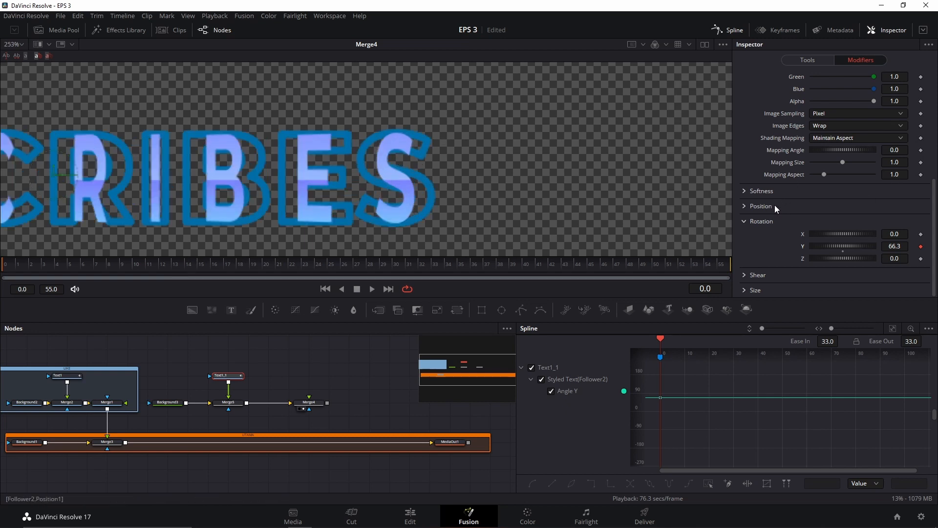
{"action": "scroll", "coordinate": [777, 214], "scroll_direction": "up", "scroll_amount": 6}
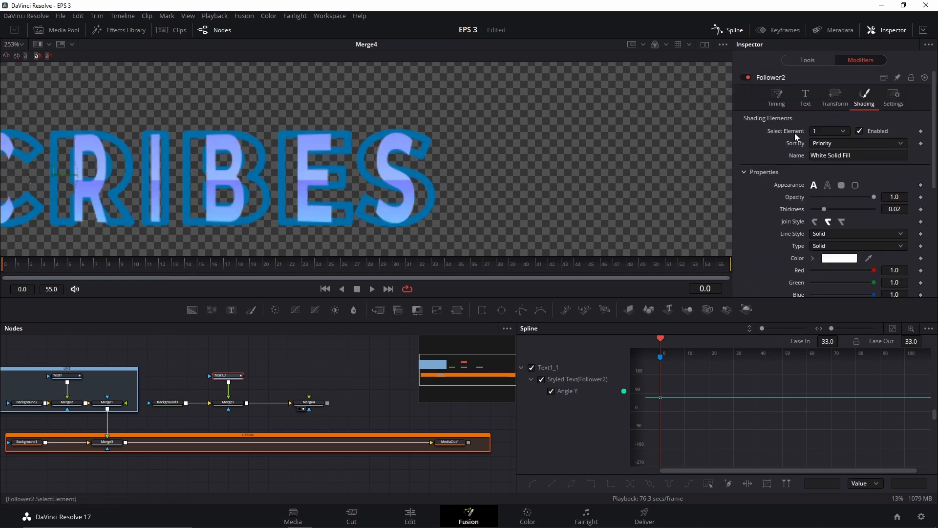
{"action": "left_click", "coordinate": [836, 131]}
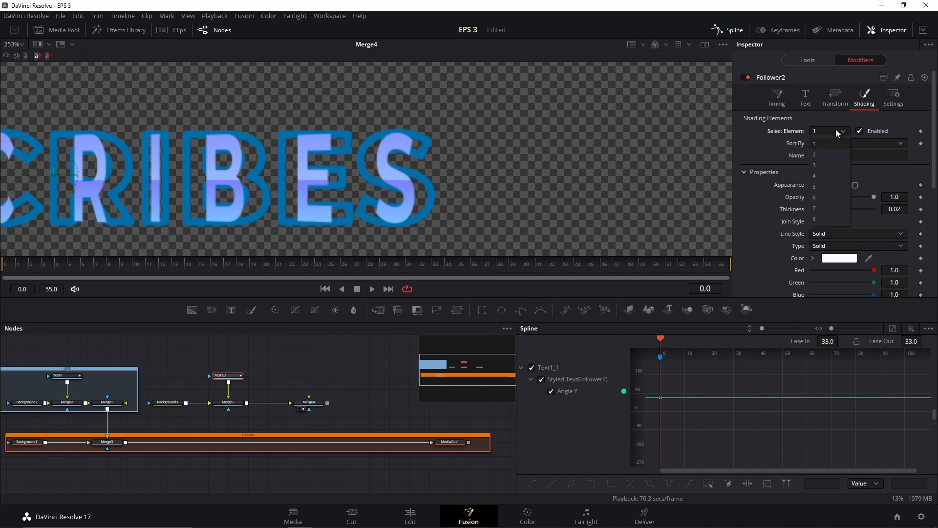
{"action": "left_click", "coordinate": [817, 152]}
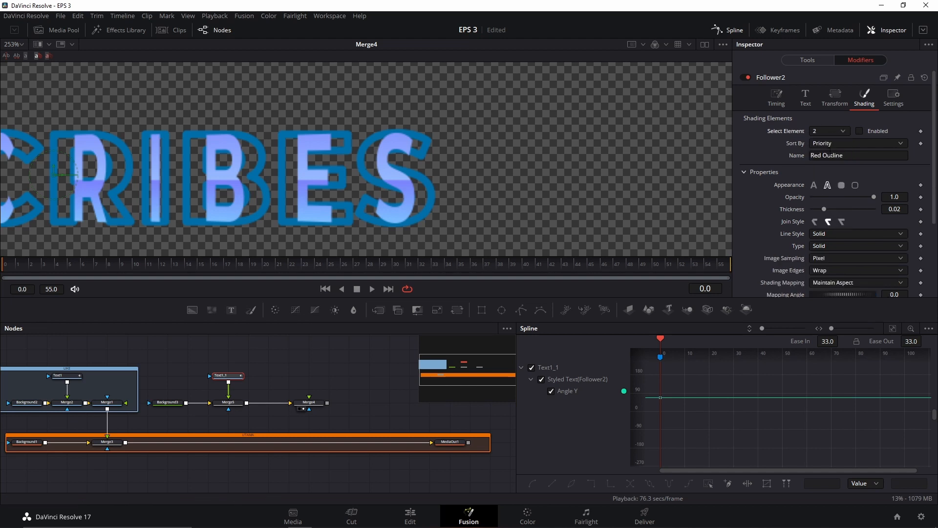
{"action": "left_click", "coordinate": [837, 131]}
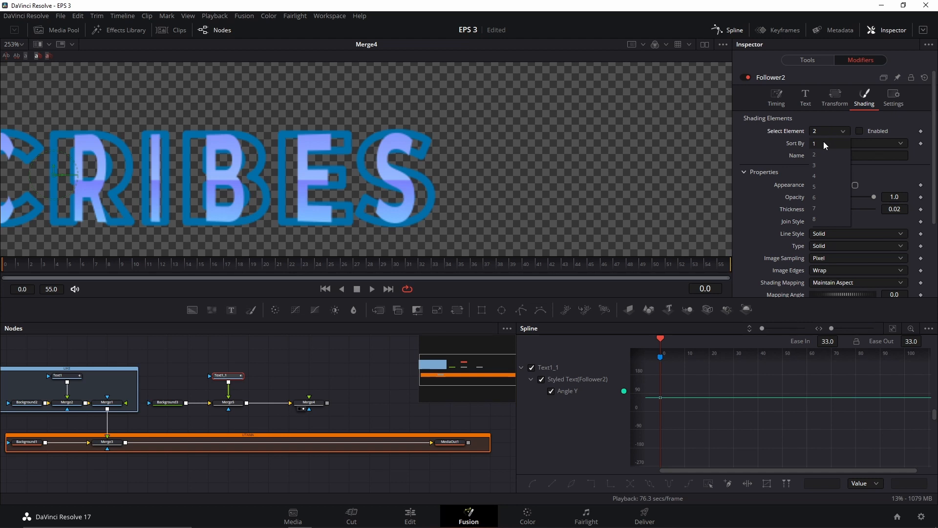
{"action": "left_click", "coordinate": [822, 143]}
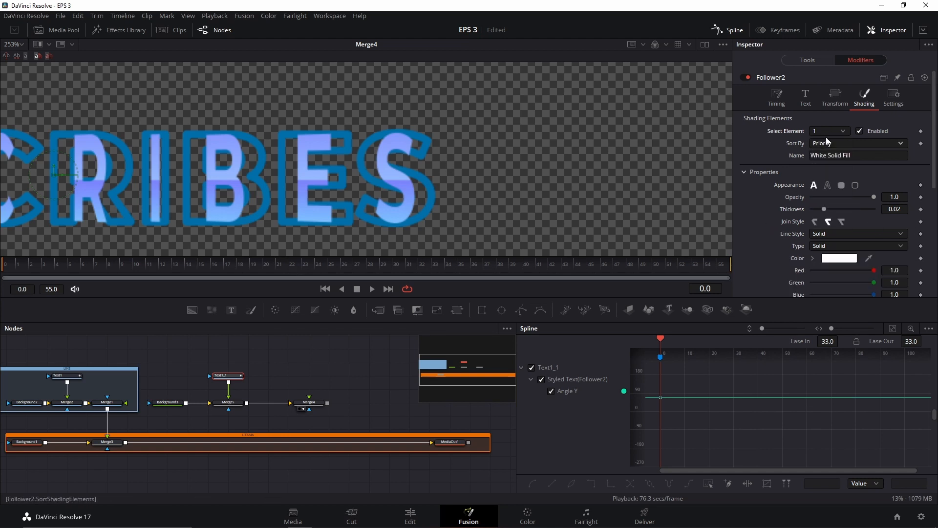
{"action": "scroll", "coordinate": [769, 200], "scroll_direction": "down", "scroll_amount": 5}
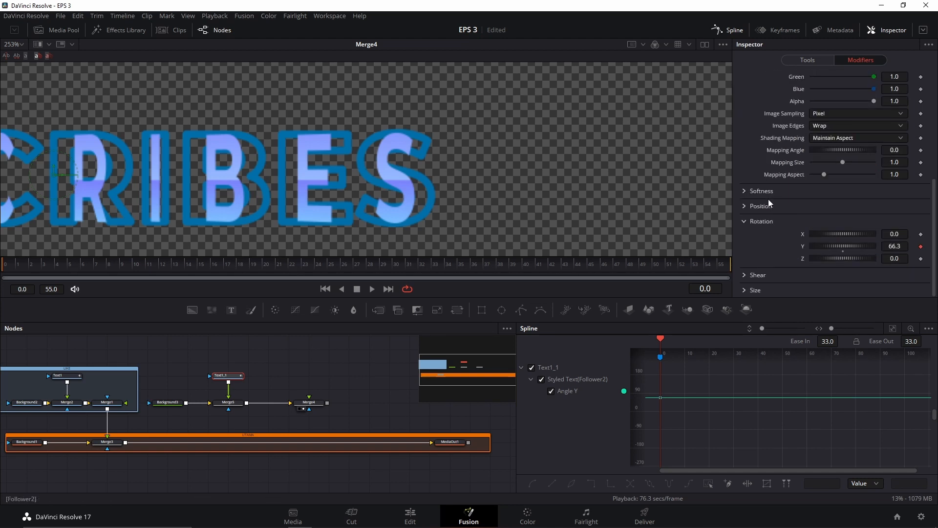
{"action": "scroll", "coordinate": [353, 178], "scroll_direction": "down", "scroll_amount": 1}
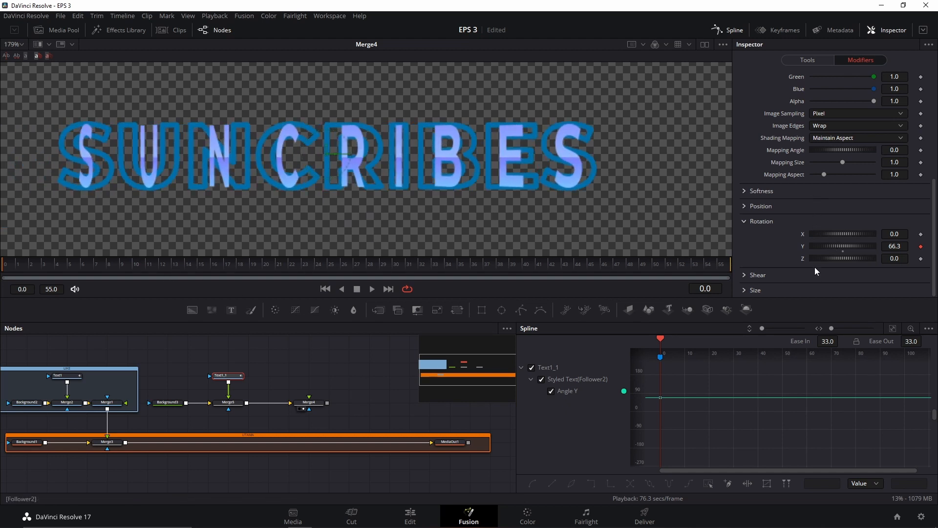
Step: Keyframe the Y rotation of the follower's shading element 1 at 0 on frame 20, and set its frame 0 keyframe to 90
{"action": "left_click_drag", "start_coordinate": [38, 259], "coordinate": [264, 263]}
{"action": "double_click", "coordinate": [842, 251]}
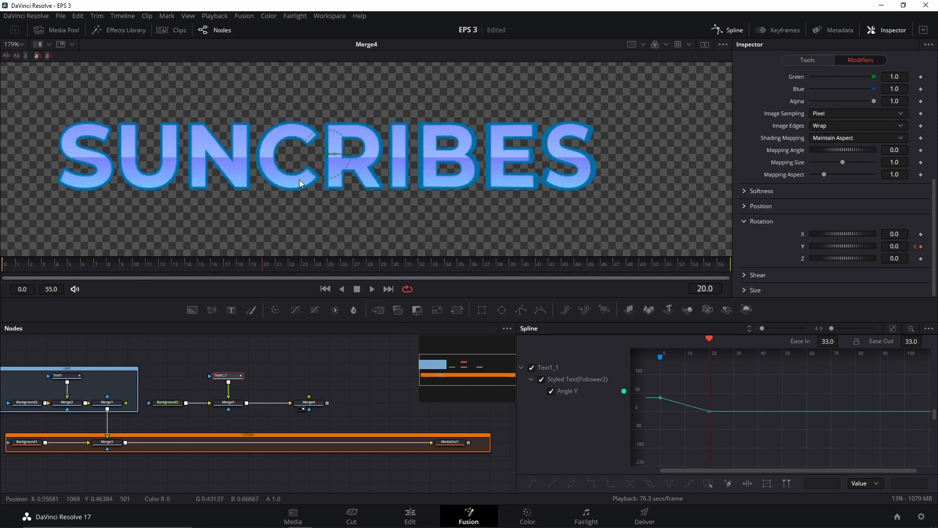
{"action": "left_click_drag", "start_coordinate": [21, 265], "coordinate": [2, 265]}
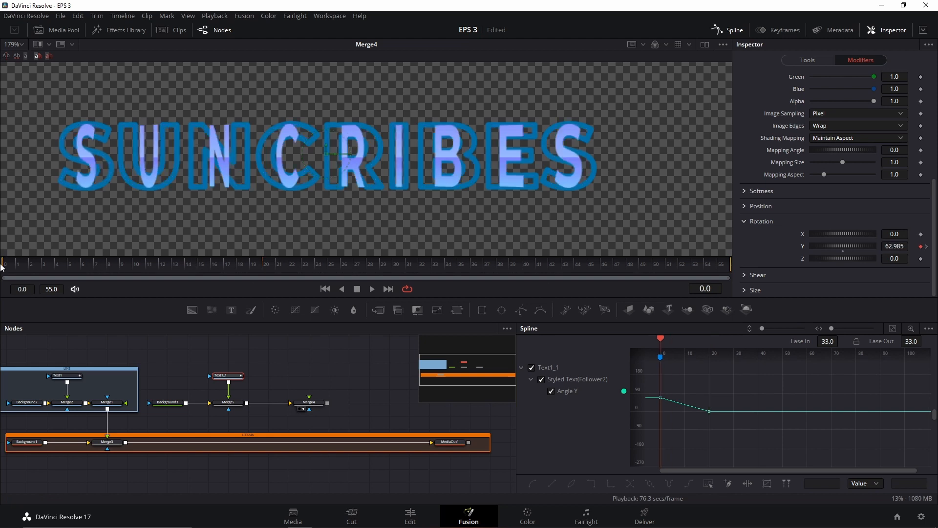
{"action": "left_click_drag", "start_coordinate": [890, 247], "coordinate": [905, 248]}
{"action": "double_click", "coordinate": [890, 247]}
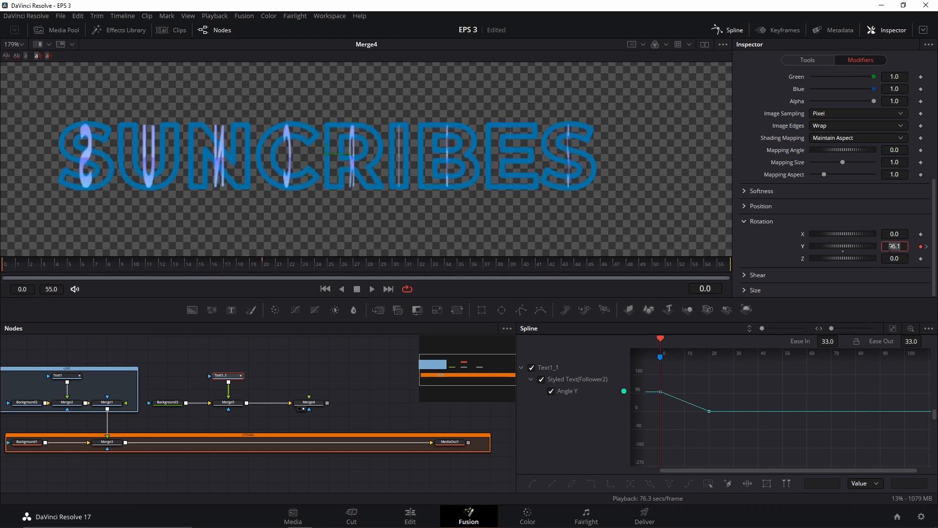
{"action": "type", "text": "90"}
{"action": "key", "text": "Tab"}
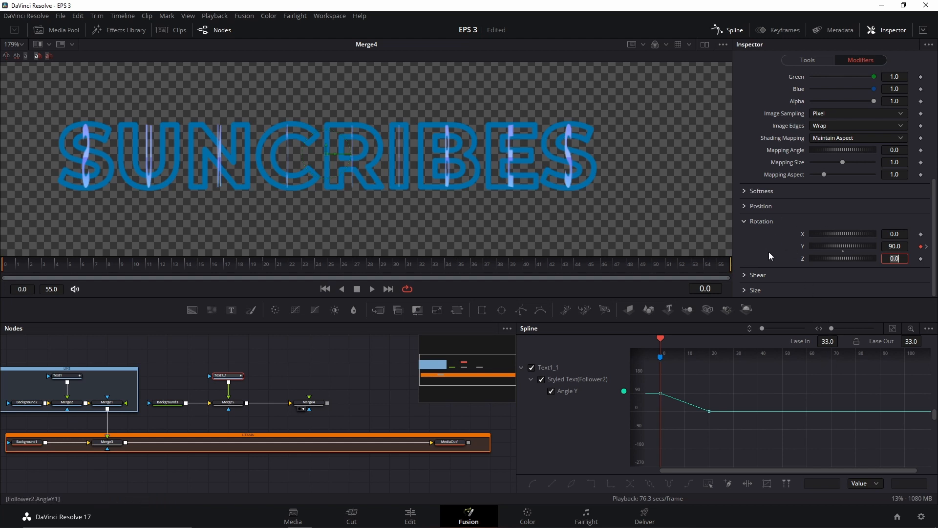
Step: Keyframe the opacity of the follower's shading element 1 from 0 at frame 0 to 1.0 at frame 20
{"action": "scroll", "coordinate": [749, 145], "scroll_direction": "up", "scroll_amount": 5}
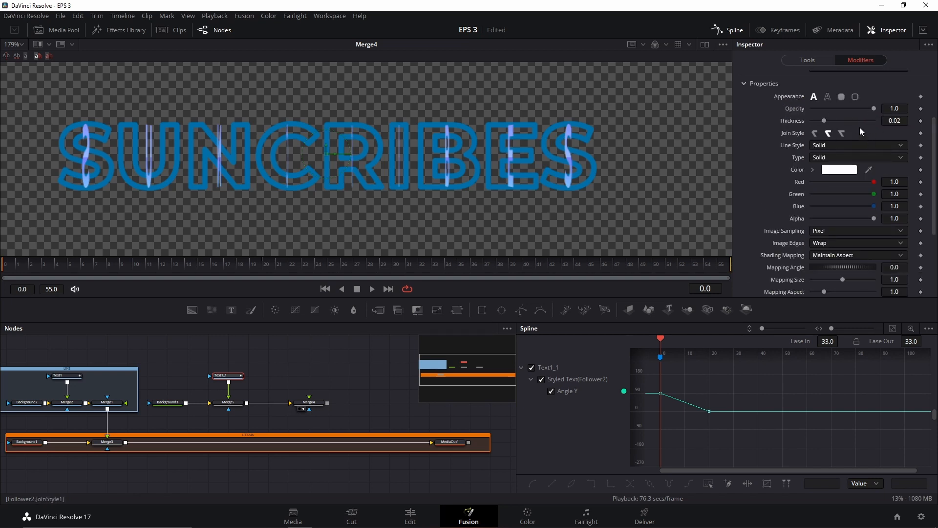
{"action": "scroll", "coordinate": [755, 219], "scroll_direction": "down", "scroll_amount": 5}
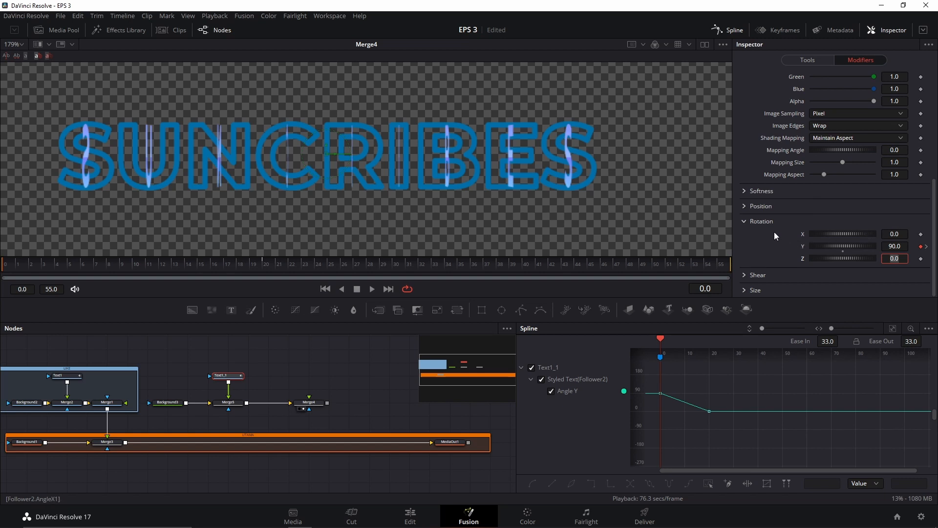
{"action": "scroll", "coordinate": [760, 238], "scroll_direction": "up", "scroll_amount": 8}
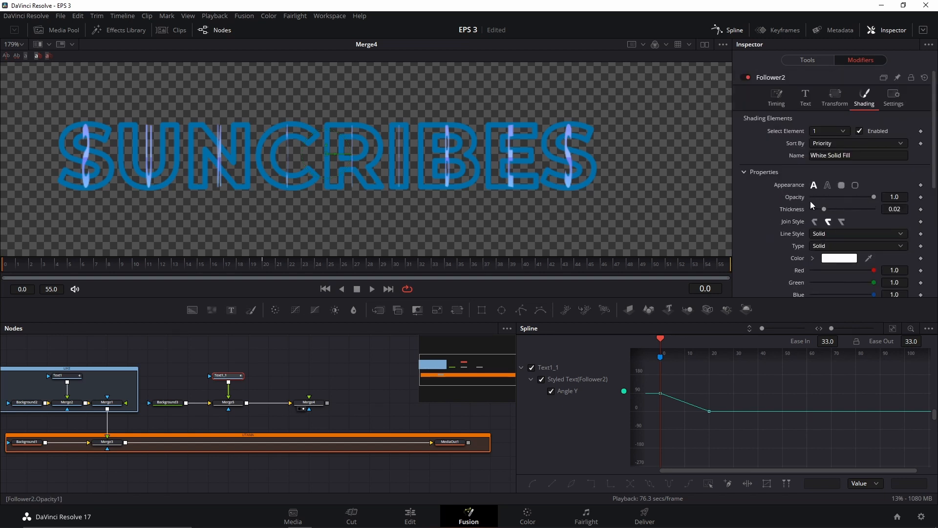
{"action": "left_click", "coordinate": [921, 197]}
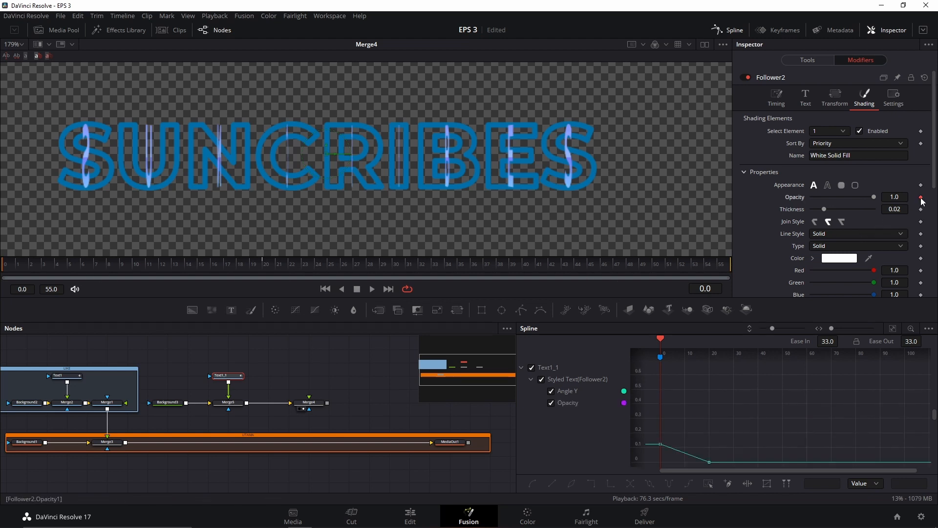
{"action": "left_click_drag", "start_coordinate": [249, 266], "coordinate": [267, 266]}
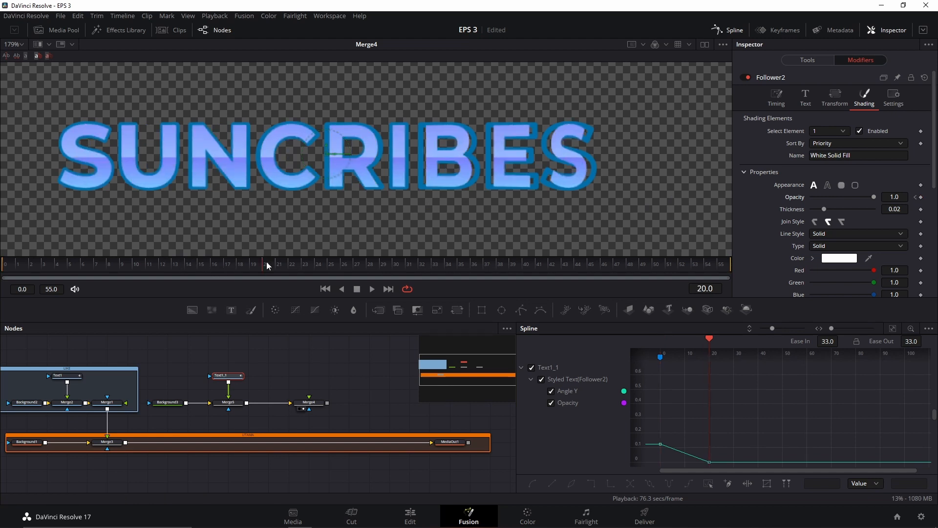
{"action": "left_click", "coordinate": [921, 198]}
{"action": "key", "text": "j"}
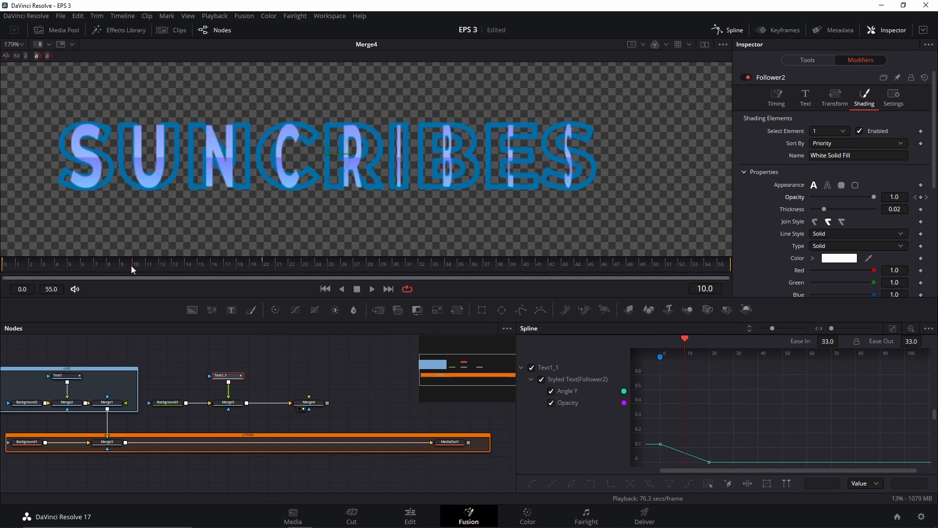
{"action": "left_click_drag", "start_coordinate": [864, 197], "coordinate": [697, 201]}
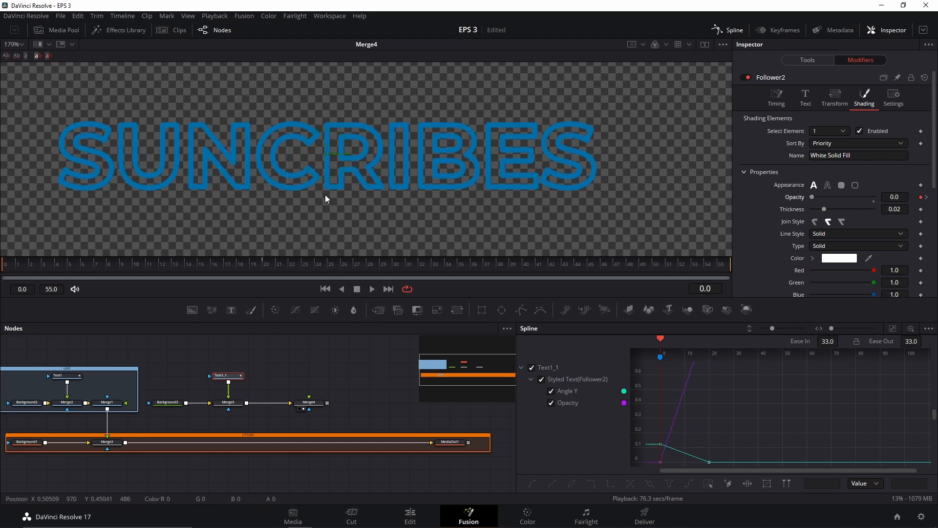
Step: Play back the SUNCRIBES letter animation from the start and review the follower's timing settings
{"action": "key", "text": "space"}
{"action": "key", "text": "space"}
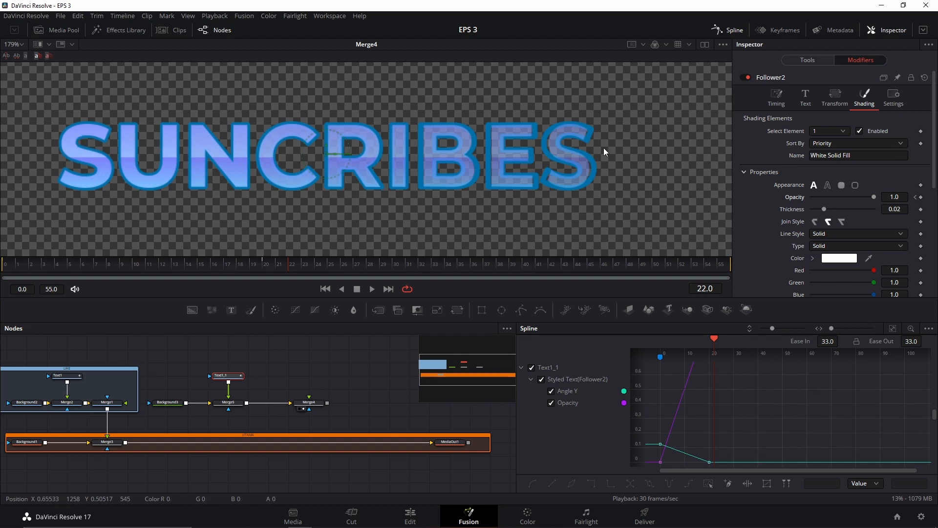
{"action": "key", "text": "Home"}
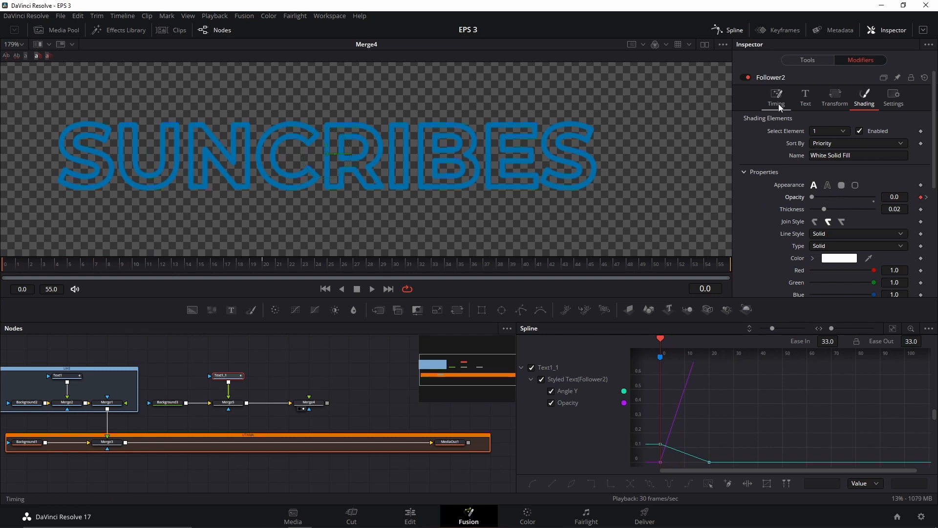
{"action": "left_click", "coordinate": [778, 104]}
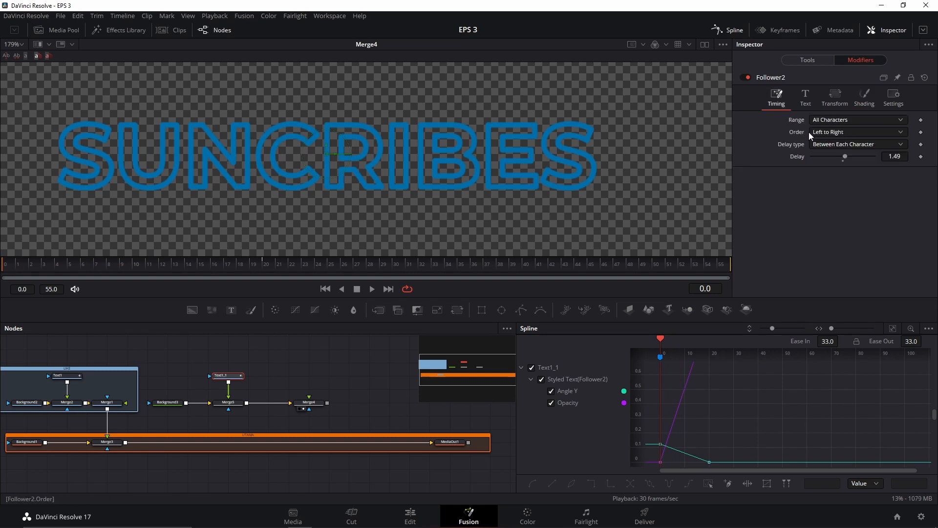
{"action": "left_click", "coordinate": [864, 97]}
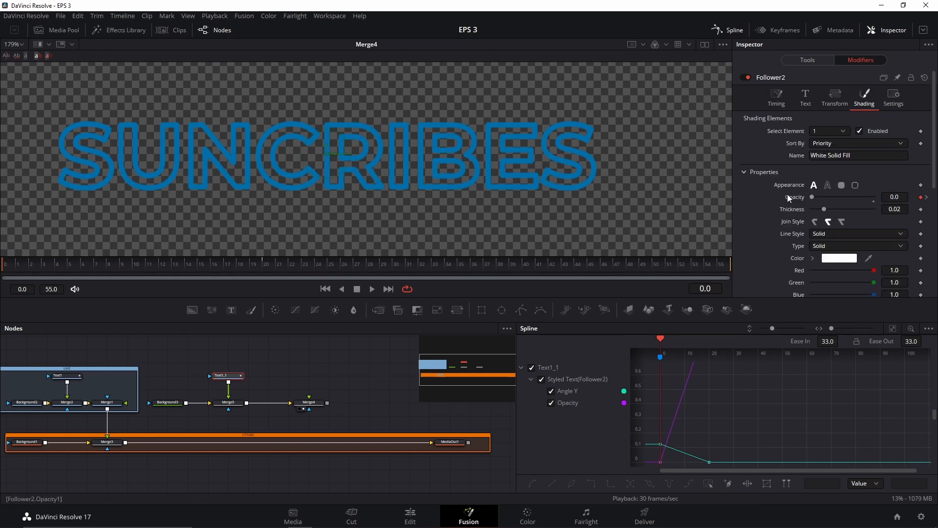
{"action": "key", "text": "space"}
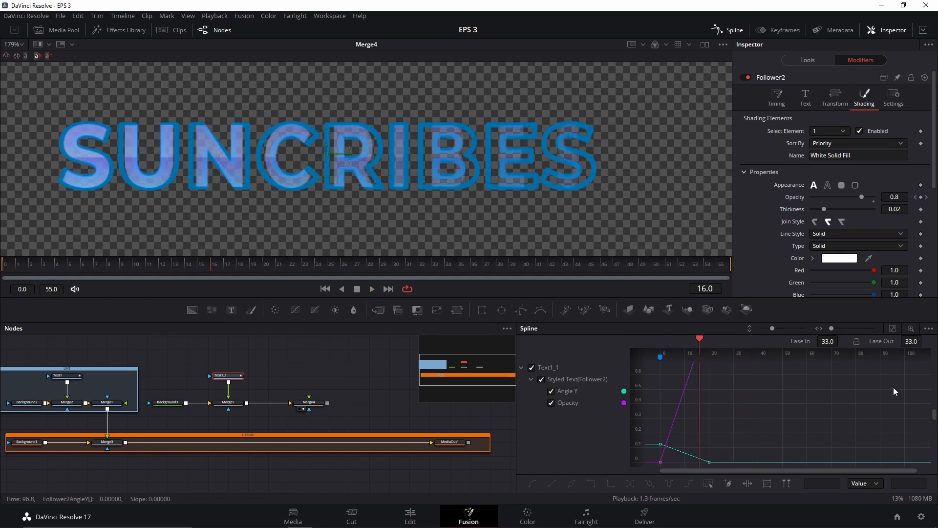
{"action": "left_click", "coordinate": [891, 329]}
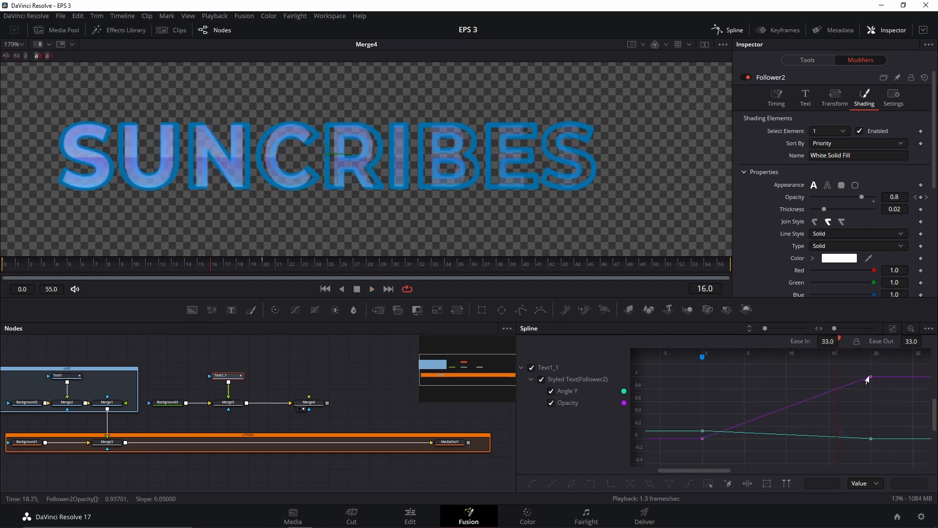
{"action": "left_click_drag", "start_coordinate": [880, 370], "coordinate": [678, 450]}
{"action": "left_click", "coordinate": [814, 396]}
{"action": "key", "text": "Delete"}
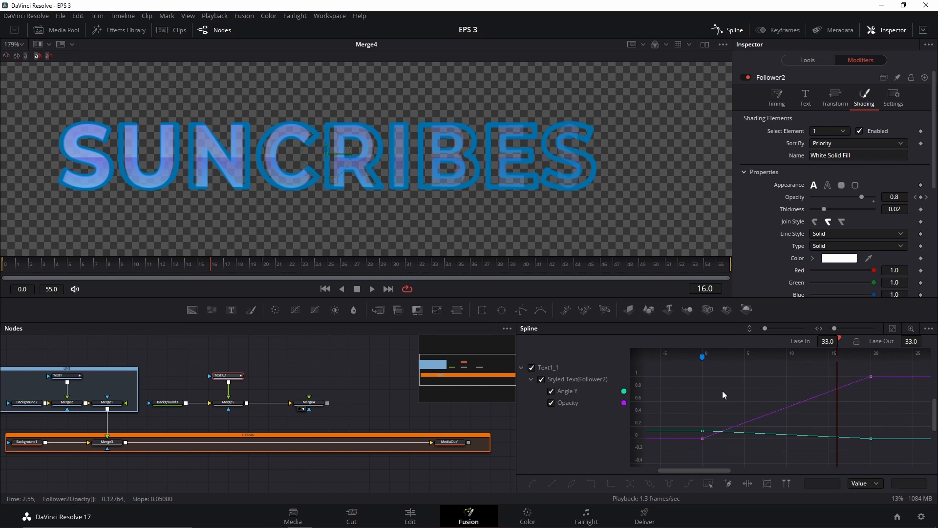
Step: Isolate the follower's Angle Y curve in the spline editor and smooth both of its keyframes
{"action": "left_click", "coordinate": [552, 403]}
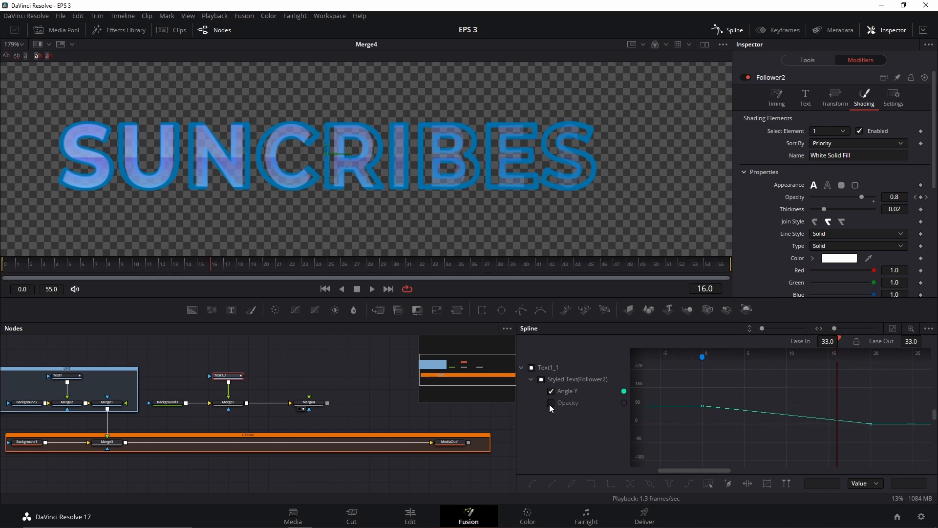
{"action": "left_click", "coordinate": [892, 328]}
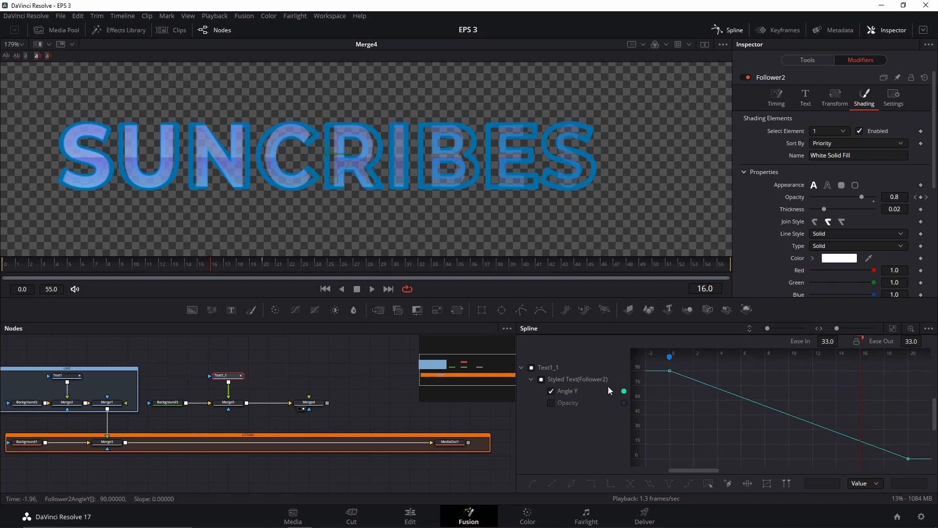
{"action": "left_click_drag", "start_coordinate": [661, 365], "coordinate": [931, 466]}
{"action": "scroll", "coordinate": [773, 256], "scroll_direction": "down", "scroll_amount": 5}
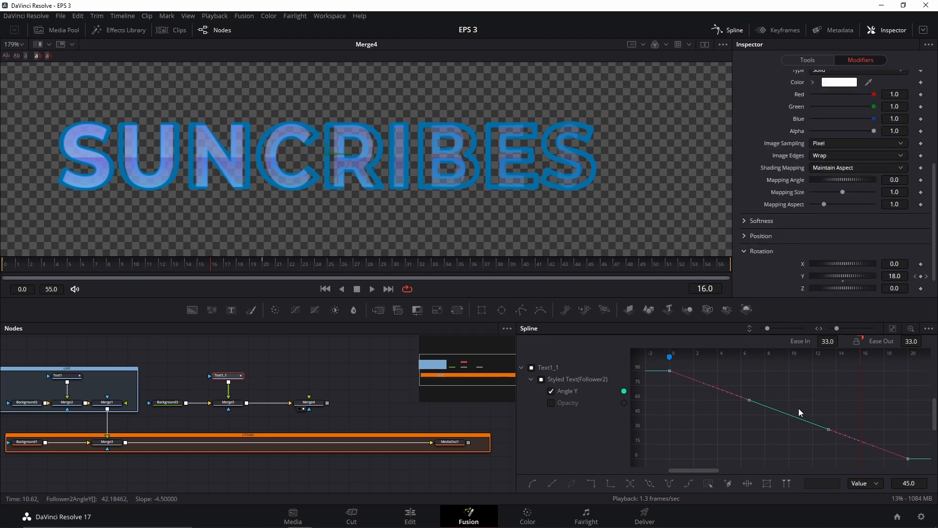
{"action": "key", "text": "s"}
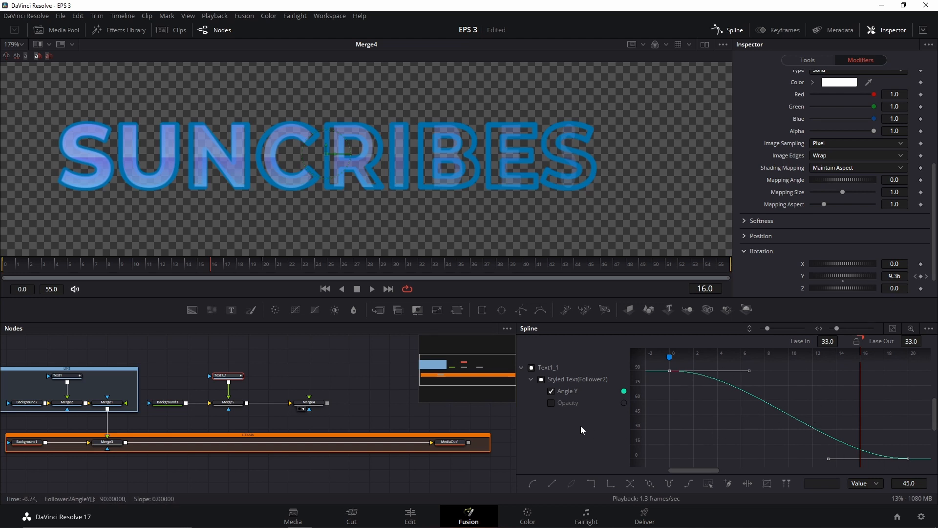
Step: Show the Opacity curve alongside Angle Y, fit both in the spline graph, and play the animation from frame 0
{"action": "left_click", "coordinate": [550, 403]}
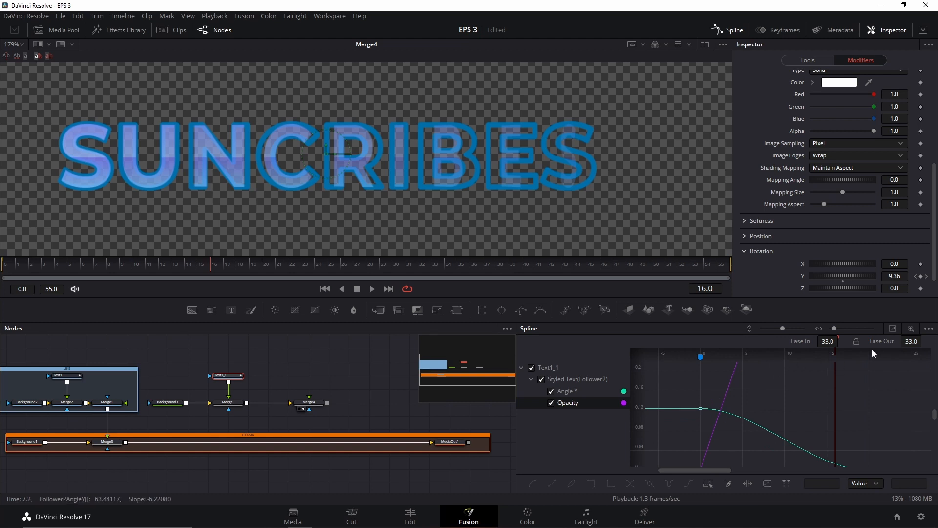
{"action": "left_click", "coordinate": [893, 328]}
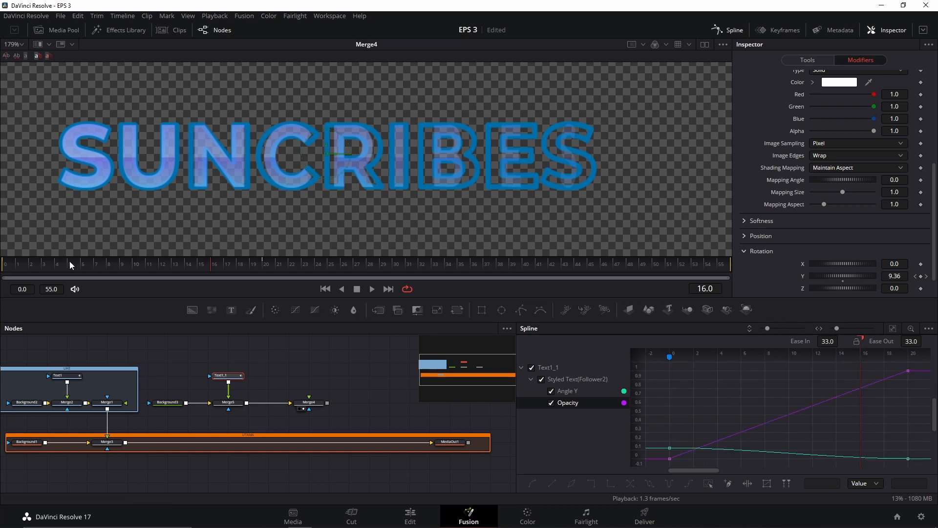
{"action": "key", "text": "Home"}
{"action": "key", "text": "space"}
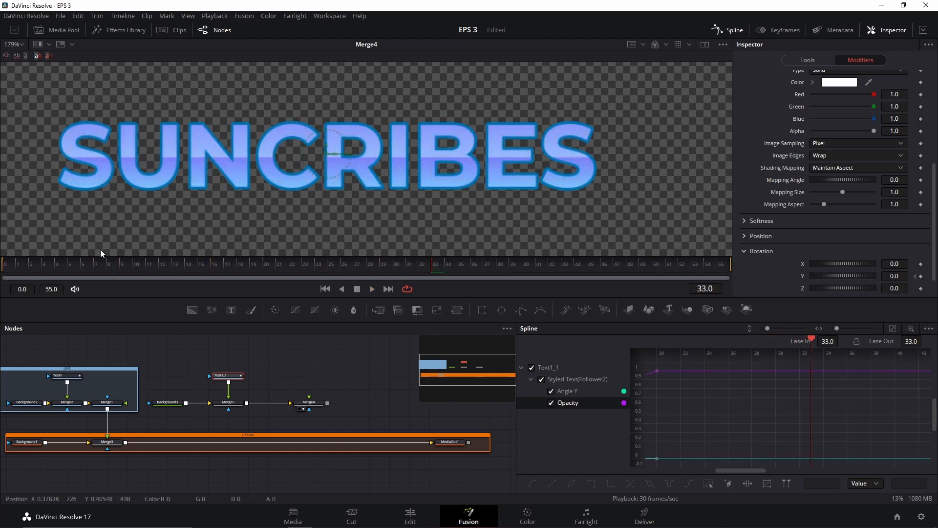
Step: Play back the SUNCRIBES text animation from the first frame and return to frame 0
{"action": "left_click", "coordinate": [1, 266]}
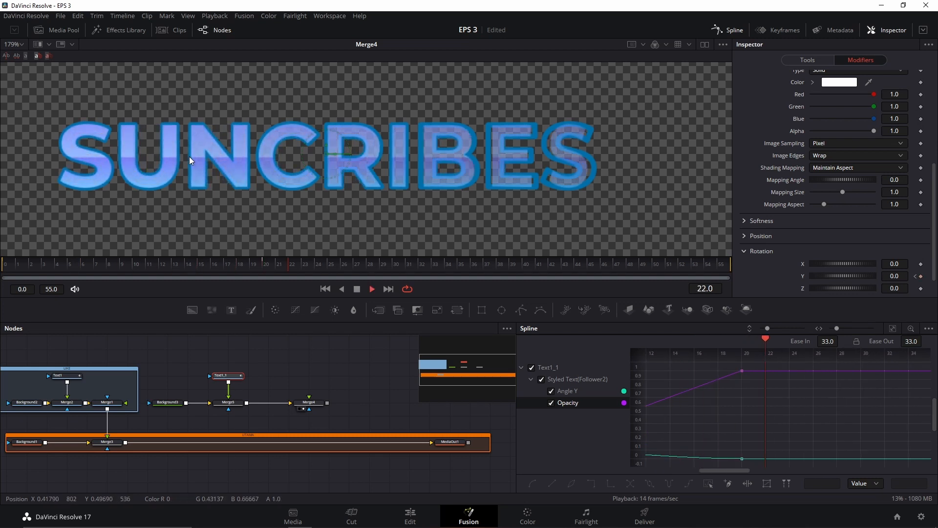
{"action": "left_click", "coordinate": [3, 266]}
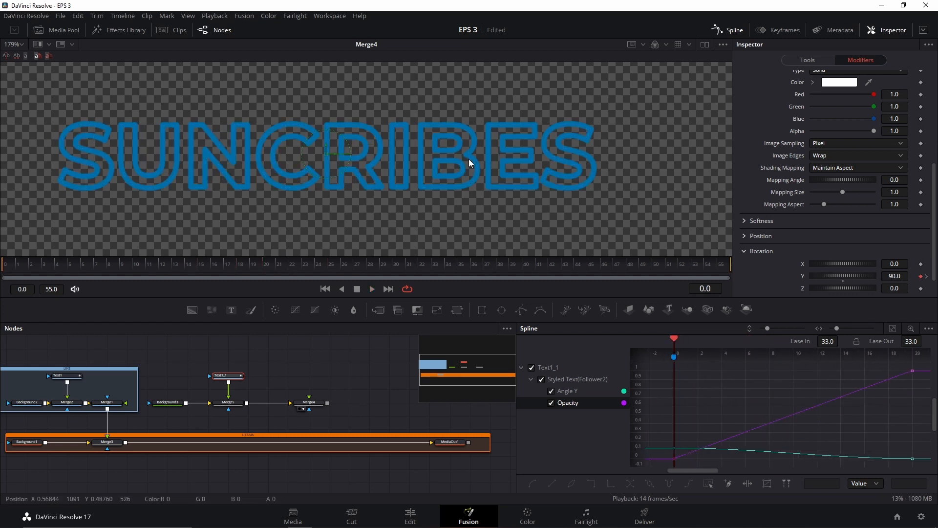
{"action": "scroll", "coordinate": [773, 267], "scroll_direction": "down", "scroll_amount": 1}
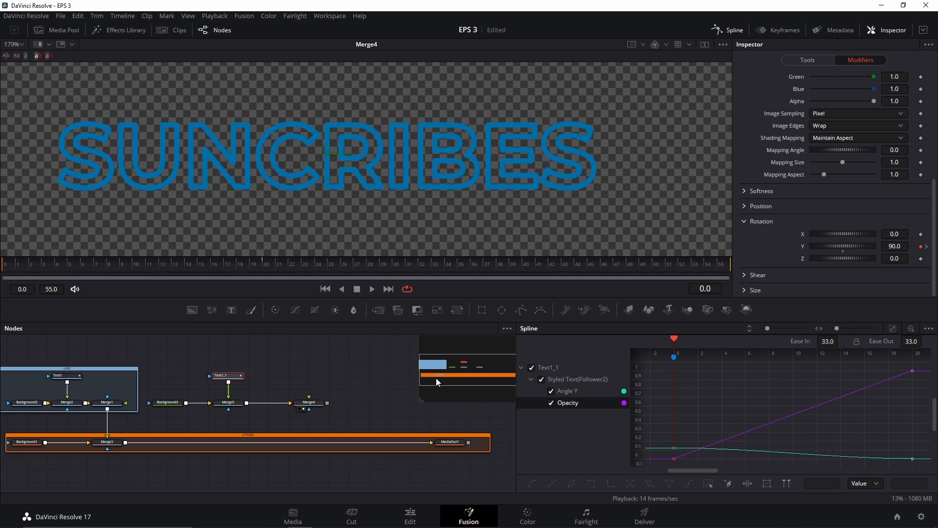
{"action": "scroll", "coordinate": [312, 404], "scroll_direction": "up", "scroll_amount": 2}
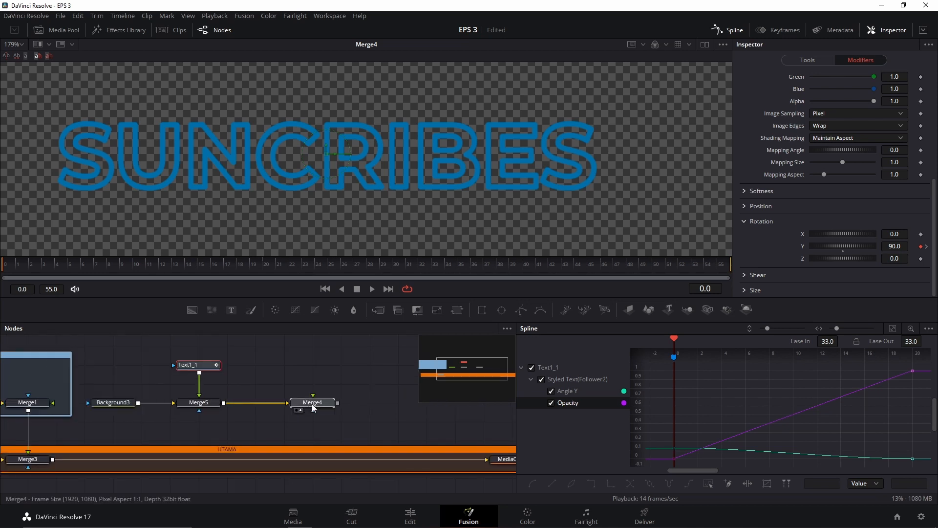
{"action": "left_click", "coordinate": [292, 405]}
{"action": "scroll", "coordinate": [244, 393], "scroll_direction": "down", "scroll_amount": 3}
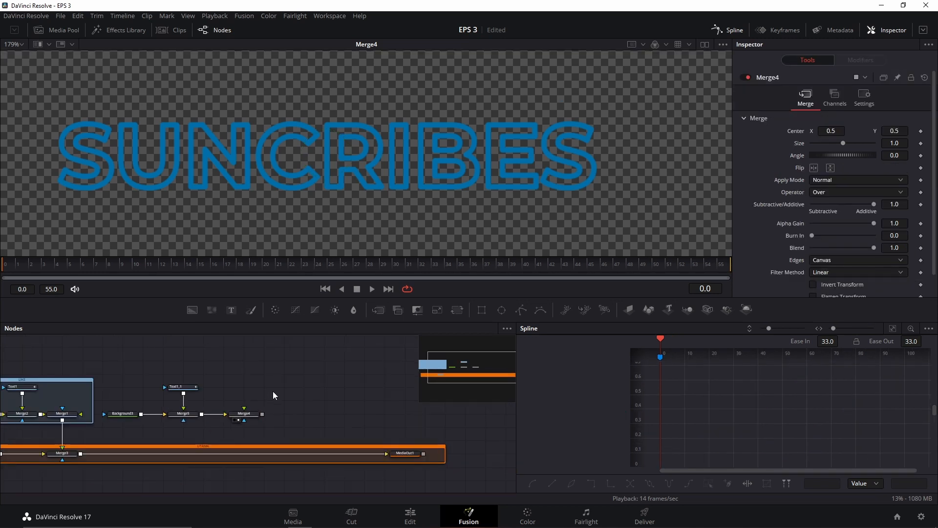
{"action": "scroll", "coordinate": [362, 377], "scroll_direction": "right", "scroll_amount": 2}
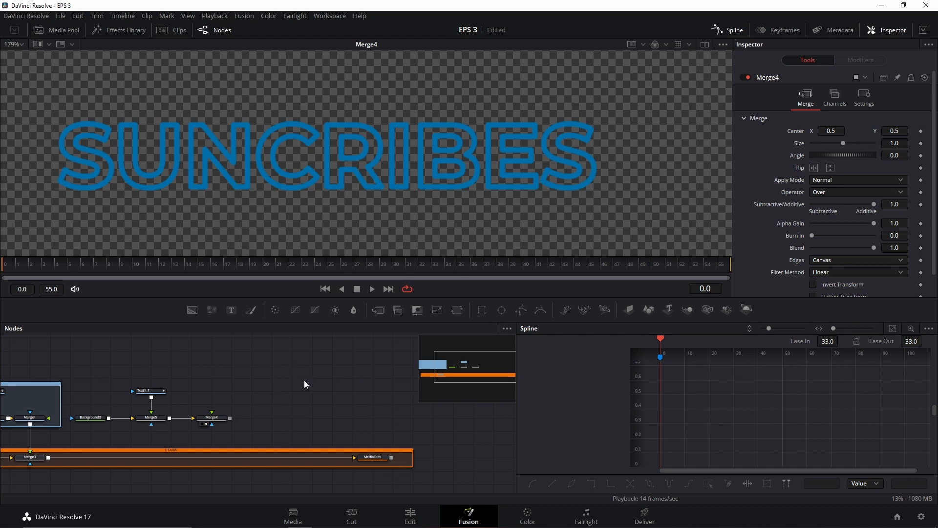
{"action": "scroll", "coordinate": [298, 410], "scroll_direction": "left", "scroll_amount": 1}
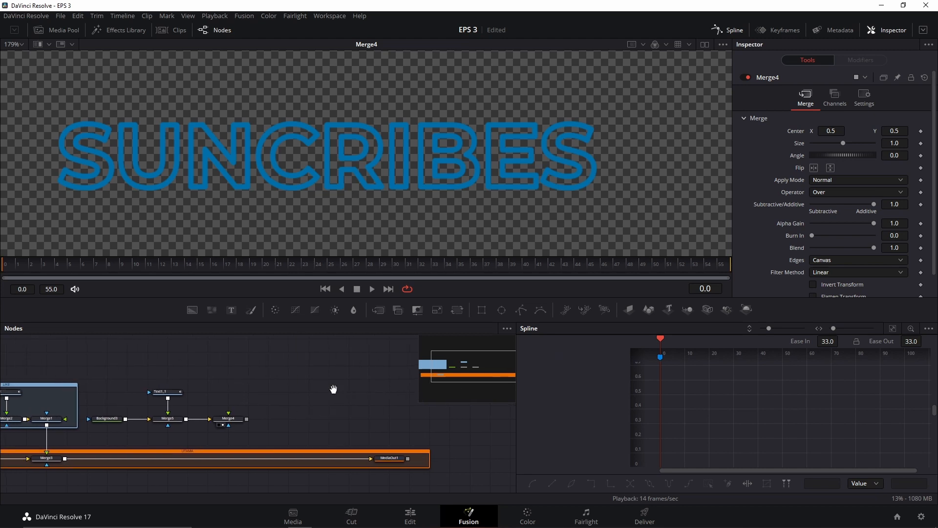
{"action": "scroll", "coordinate": [335, 389], "scroll_direction": "left", "scroll_amount": 2}
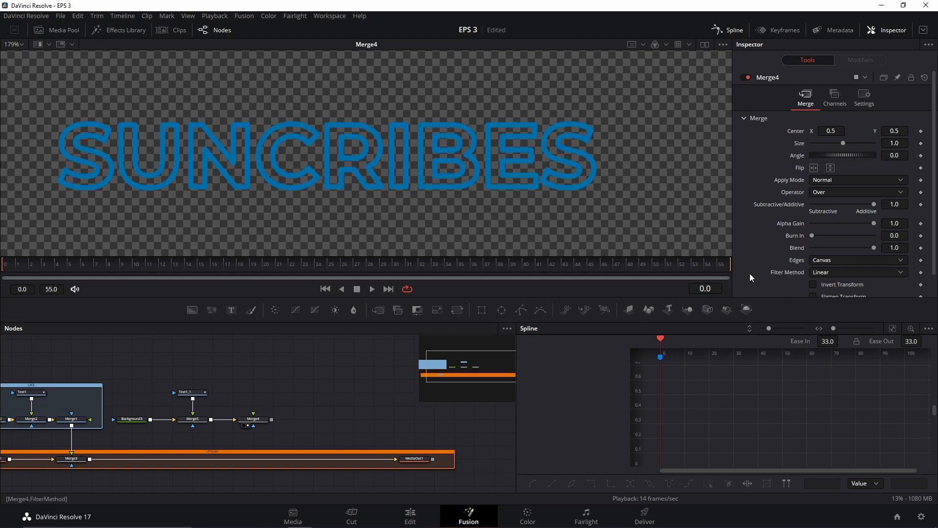
{"action": "scroll", "coordinate": [221, 406], "scroll_direction": "left", "scroll_amount": 1}
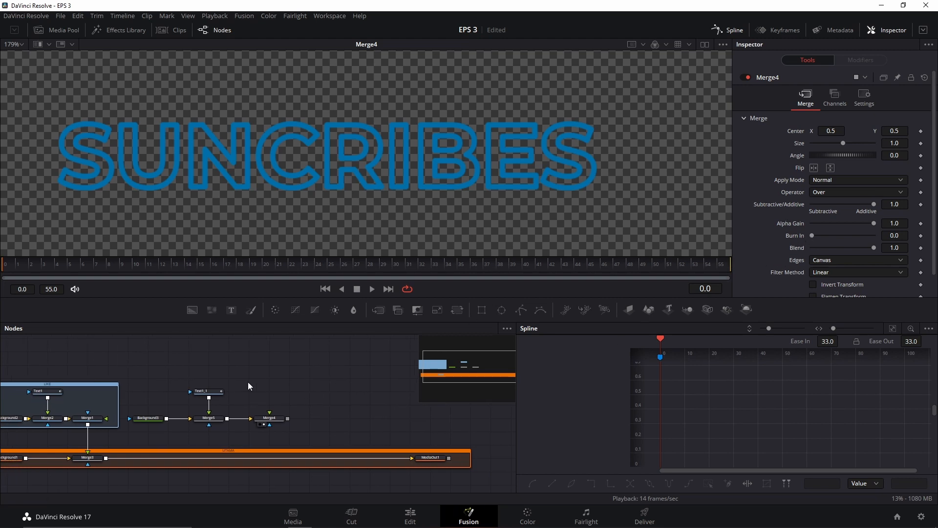
Step: Add a Background node and a Merge node above the text nodes, connect them, and show the Merge output with the full frame visible
{"action": "scroll", "coordinate": [240, 390], "scroll_direction": "right", "scroll_amount": 4}
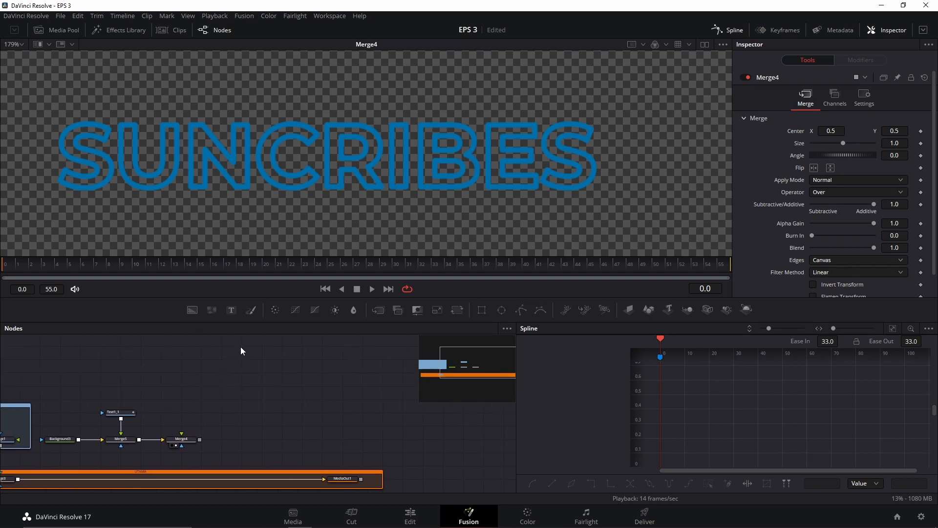
{"action": "left_click_drag", "start_coordinate": [192, 310], "coordinate": [161, 386]}
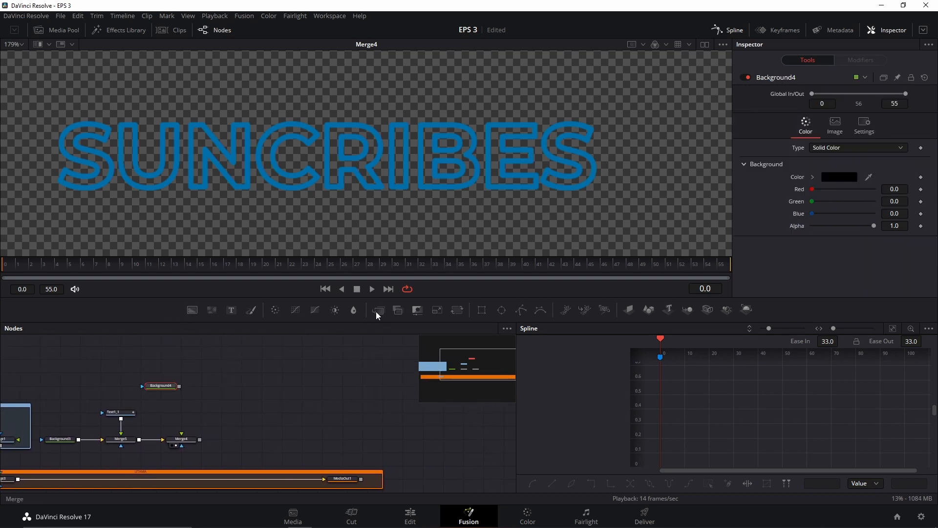
{"action": "left_click_drag", "start_coordinate": [377, 313], "coordinate": [259, 387]}
{"action": "left_click_drag", "start_coordinate": [180, 386], "coordinate": [244, 386]}
{"action": "scroll", "coordinate": [468, 140], "scroll_direction": "down", "scroll_amount": 4}
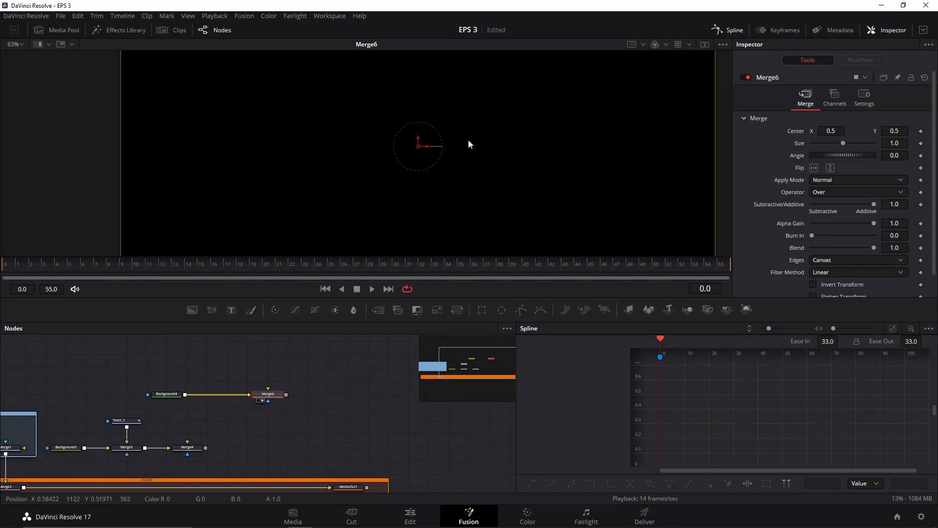
{"action": "left_click_drag", "start_coordinate": [468, 139], "coordinate": [428, 125]}
{"action": "left_click_drag", "start_coordinate": [358, 298], "coordinate": [356, 377]}
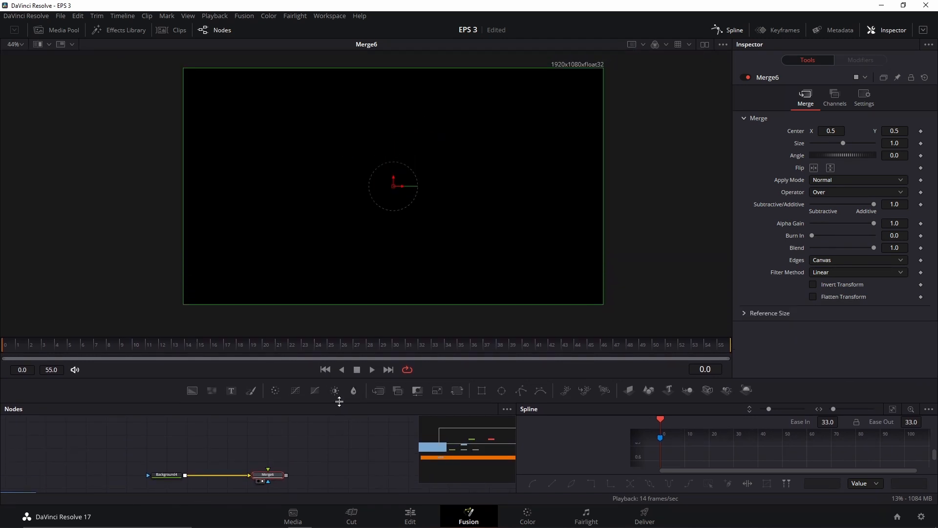
Step: Merge a second Background over the Background4 output and mask it with an Ellipse
{"action": "left_click", "coordinate": [233, 435]}
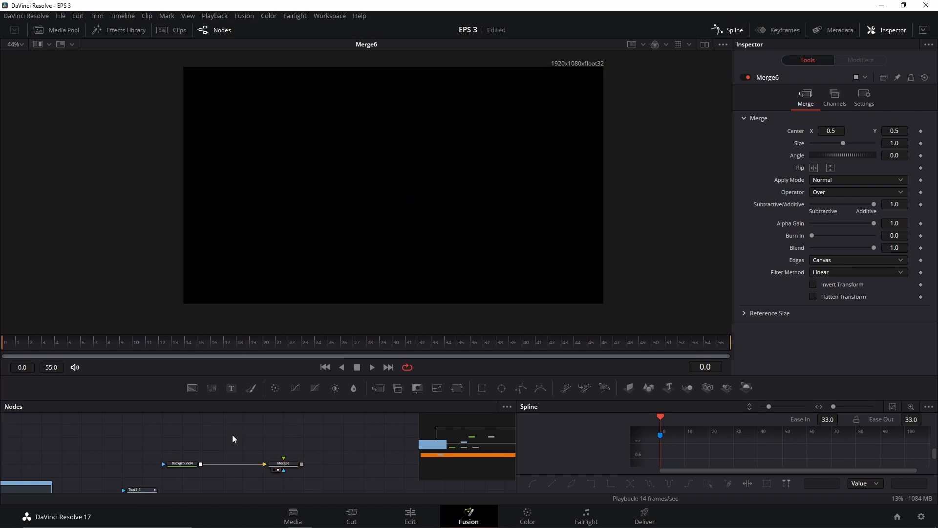
{"action": "left_click", "coordinate": [192, 388]}
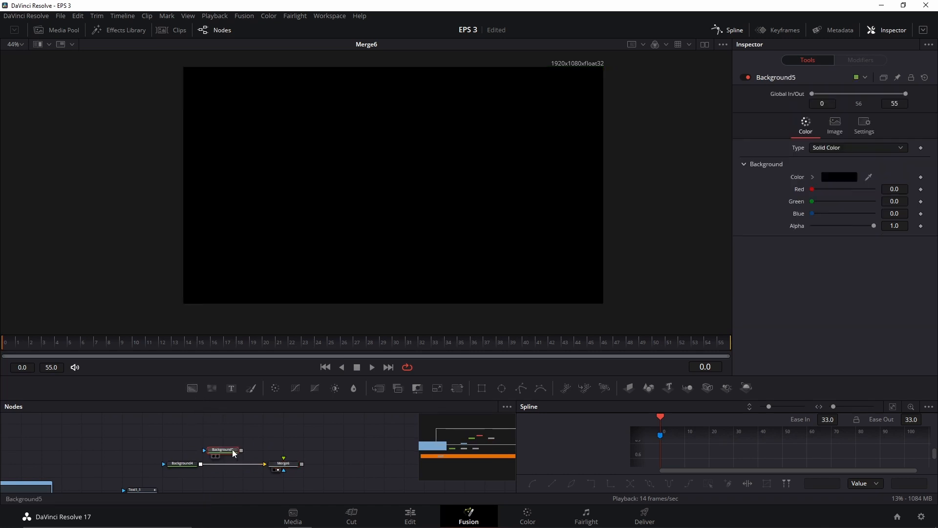
{"action": "left_click_drag", "start_coordinate": [210, 464], "coordinate": [201, 465]}
{"action": "left_click", "coordinate": [502, 387]}
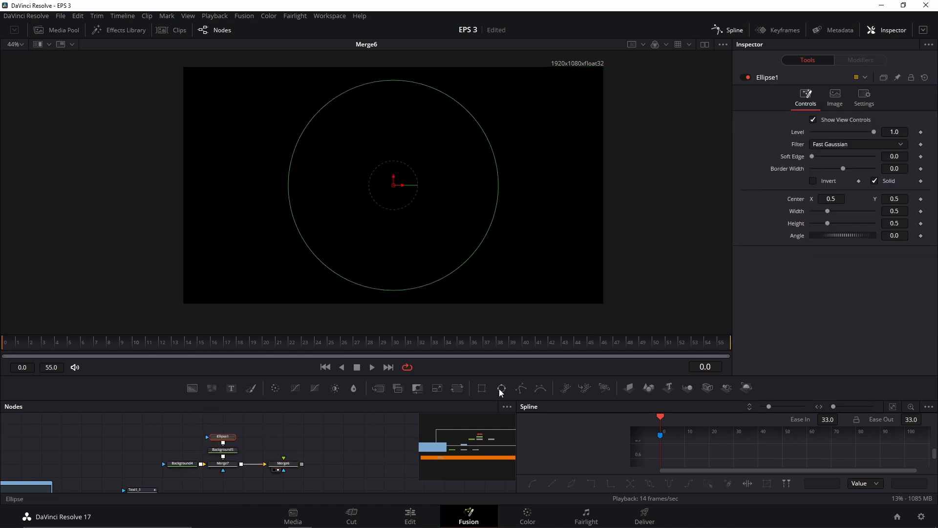
Step: Set the color of the masked Background5 node to white, #ffffff
{"action": "left_click", "coordinate": [223, 450]}
{"action": "left_click", "coordinate": [838, 176]}
{"action": "left_click", "coordinate": [577, 189]}
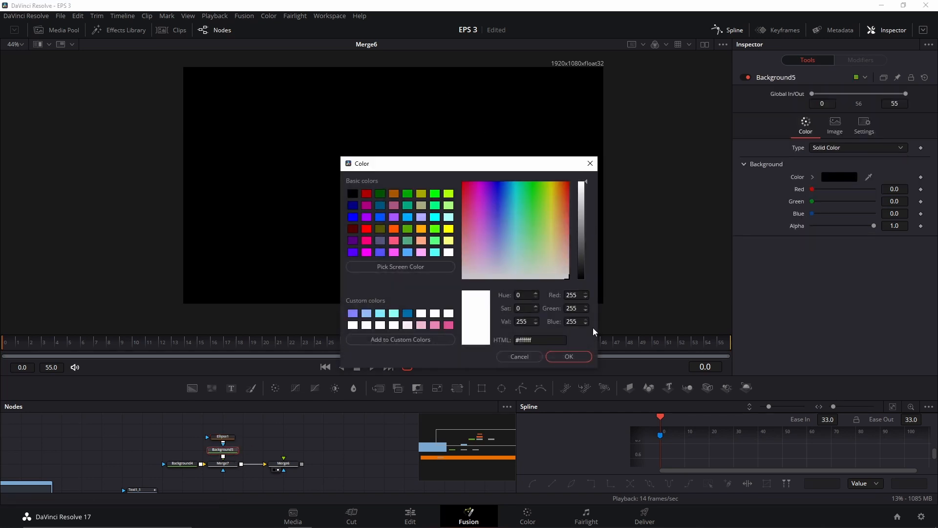
{"action": "left_click", "coordinate": [565, 352]}
Step: Try stretching the ellipse mask's width to about 0.929 and reset it to 0.5
{"action": "left_click", "coordinate": [222, 436]}
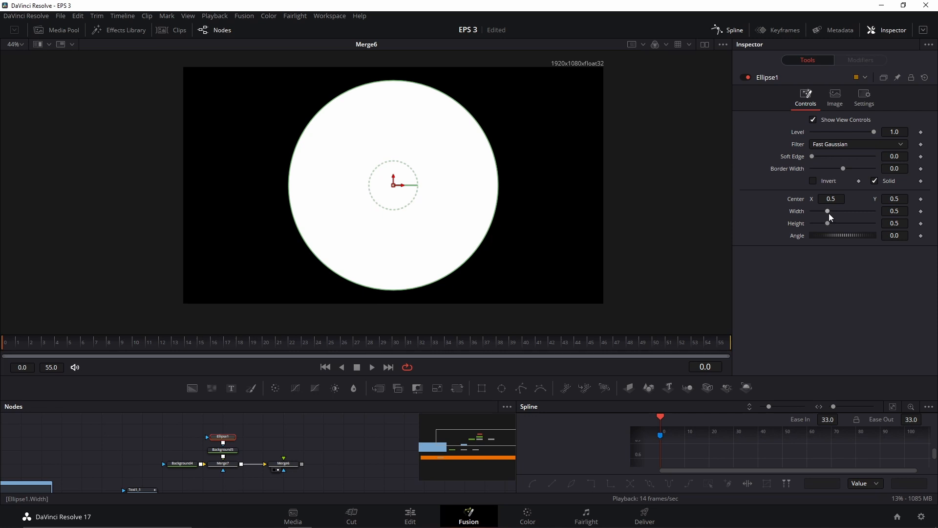
{"action": "left_click_drag", "start_coordinate": [827, 211], "coordinate": [840, 212]}
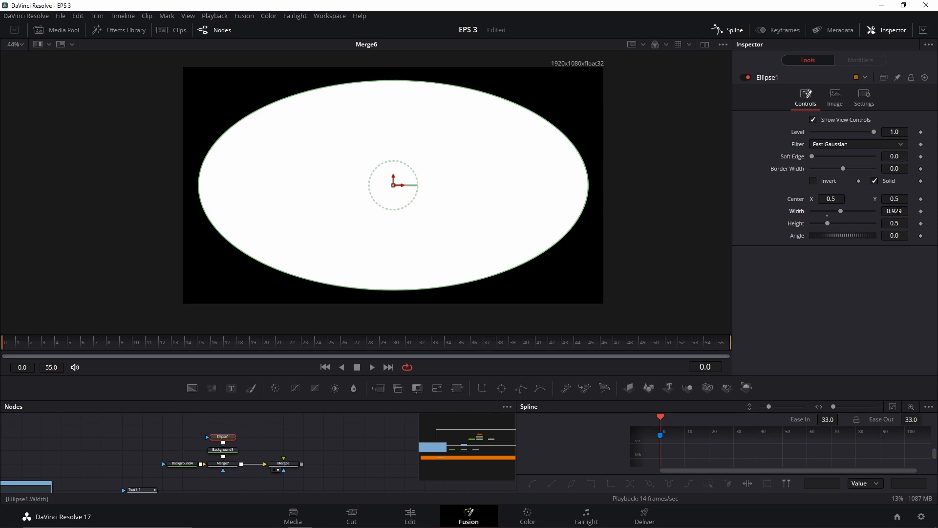
{"action": "key", "text": "ctrl+s"}
{"action": "double_click", "coordinate": [828, 215]}
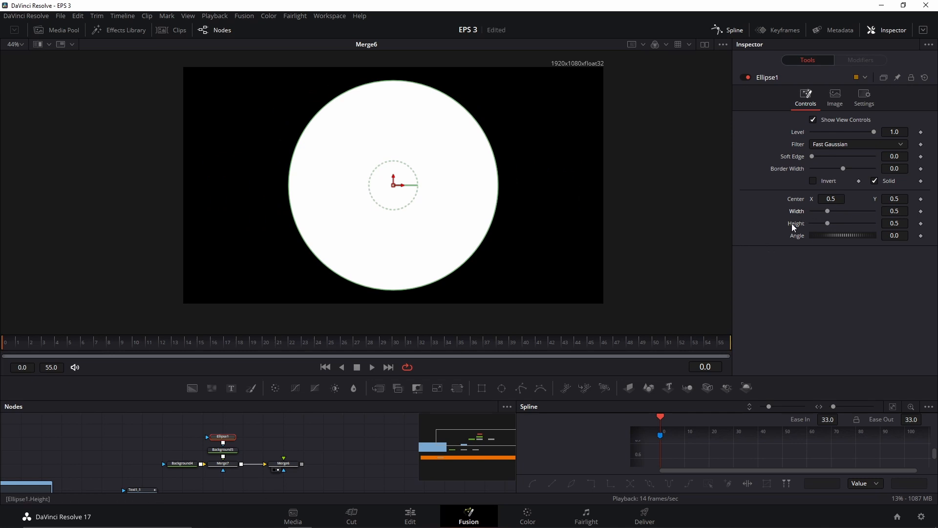
Step: Link the ellipse mask's height to its width with an expression and shrink the width to about 0.283
{"action": "right_click", "coordinate": [792, 223]}
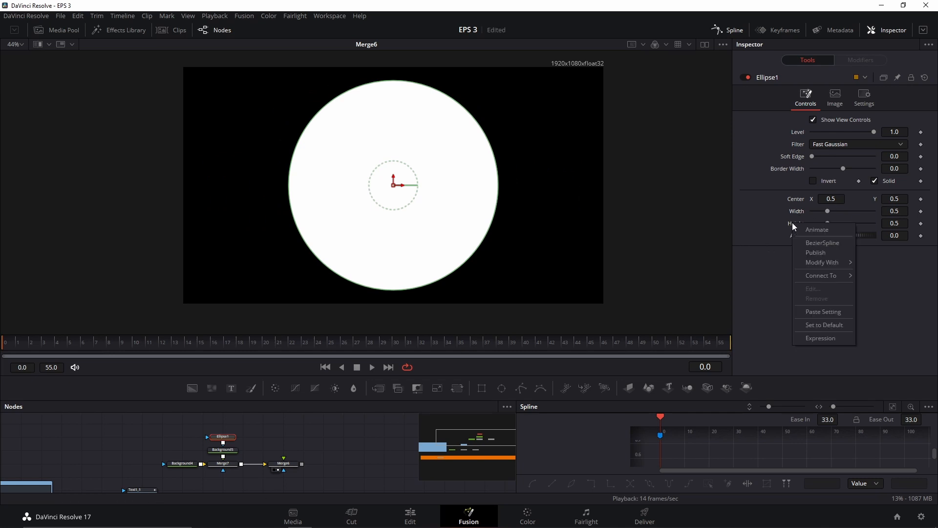
{"action": "left_click", "coordinate": [826, 339]}
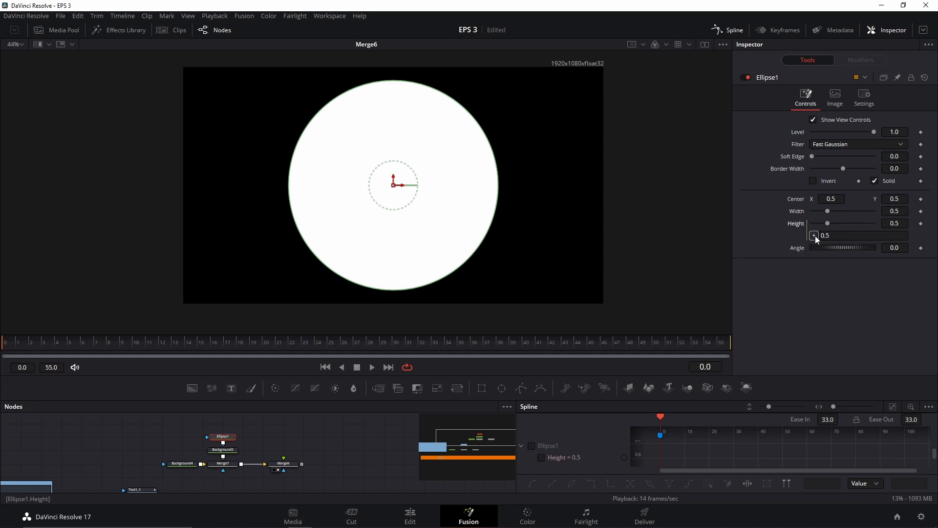
{"action": "left_click_drag", "start_coordinate": [815, 236], "coordinate": [798, 210]}
{"action": "mouse_move", "coordinate": [829, 212]}
{"action": "left_mouse_down"}
{"action": "mouse_move", "coordinate": [838, 211]}
{"action": "mouse_move", "coordinate": [829, 210]}
{"action": "left_mouse_up"}
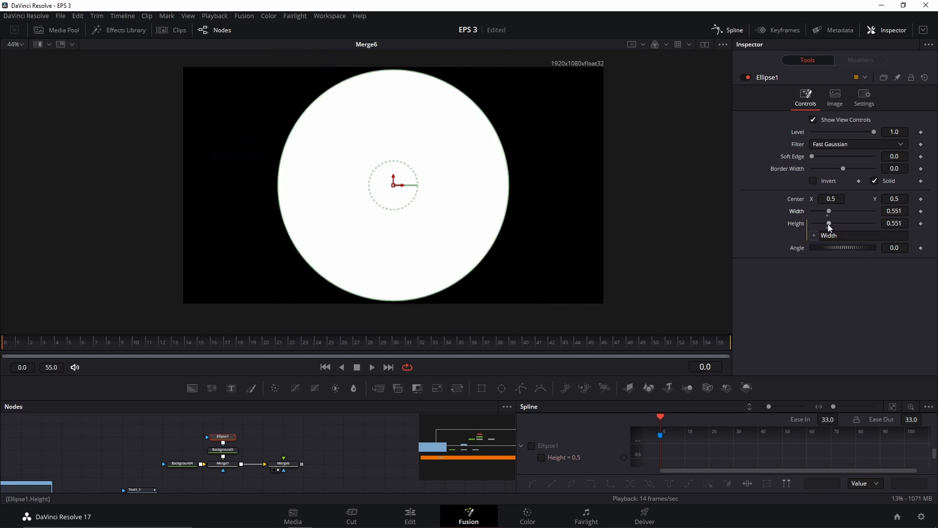
{"action": "mouse_move", "coordinate": [828, 211]}
{"action": "left_mouse_down"}
{"action": "mouse_move", "coordinate": [843, 210]}
{"action": "mouse_move", "coordinate": [820, 213]}
{"action": "left_mouse_up"}
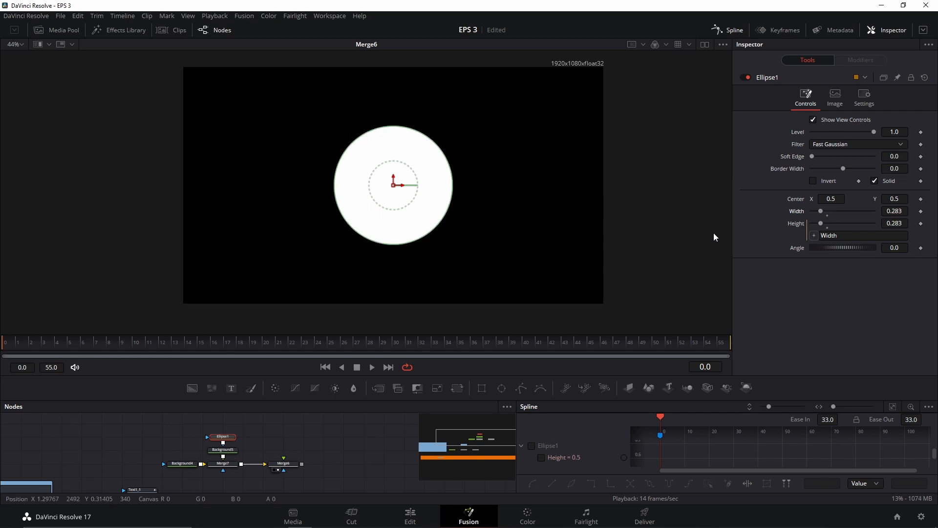
Step: Keyframe the ellipse width at frame 0, enlarge it to about 0.835 at frame 14, and preview the animation
{"action": "left_click", "coordinate": [920, 211]}
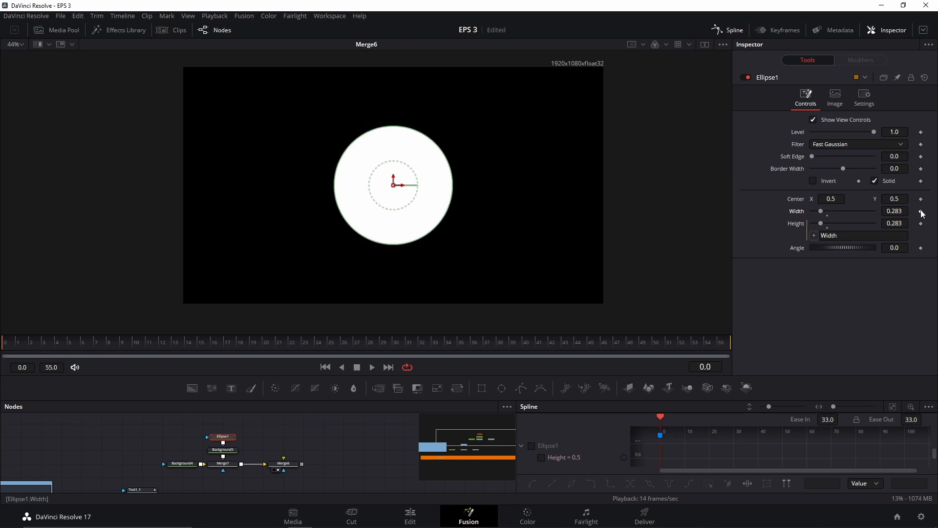
{"action": "left_click_drag", "start_coordinate": [162, 343], "coordinate": [187, 341]}
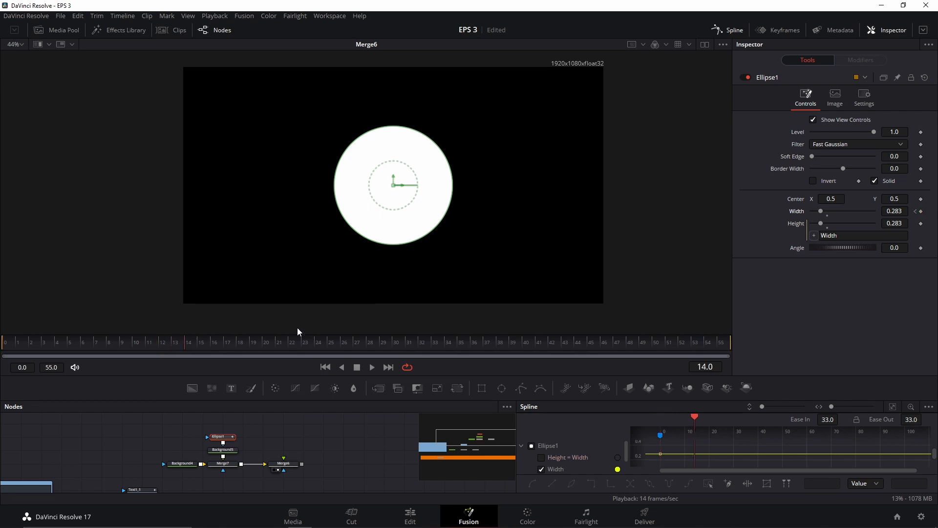
{"action": "left_click_drag", "start_coordinate": [822, 211], "coordinate": [837, 210]}
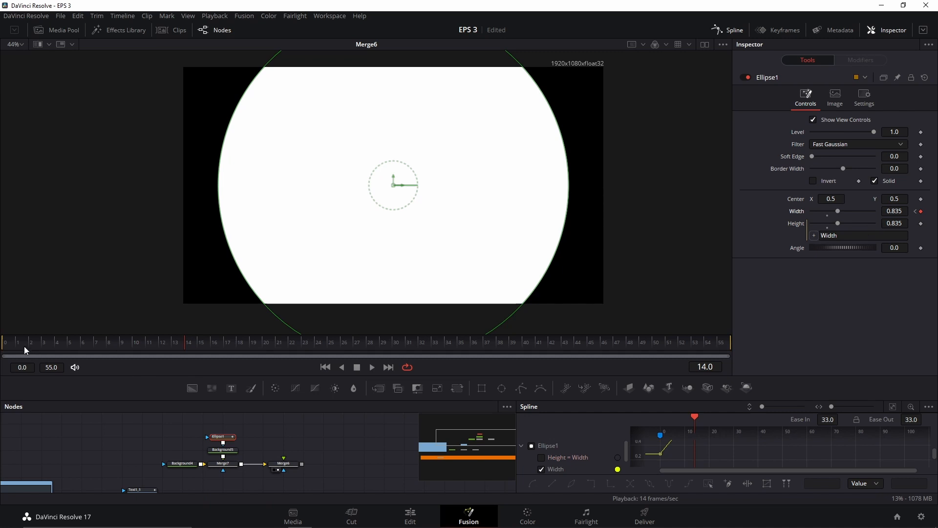
{"action": "key", "text": "space"}
{"action": "key", "text": "space"}
Step: Delete the demonstration nodes: Background4, Background5, Ellipse1, Merge7 and Merge6
{"action": "scroll", "coordinate": [320, 471], "scroll_direction": "down", "scroll_amount": 3}
{"action": "scroll", "coordinate": [211, 456], "scroll_direction": "up", "scroll_amount": 3}
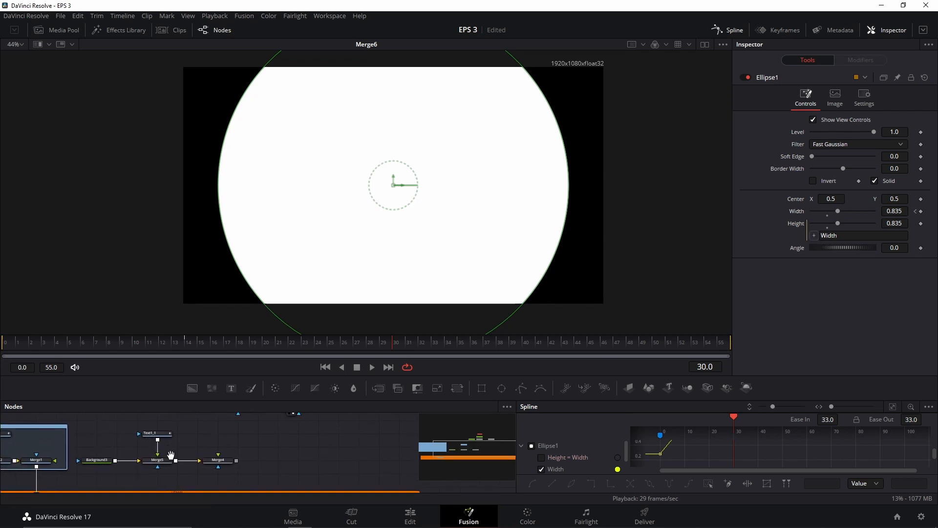
{"action": "left_click_drag", "start_coordinate": [188, 422], "coordinate": [339, 456]}
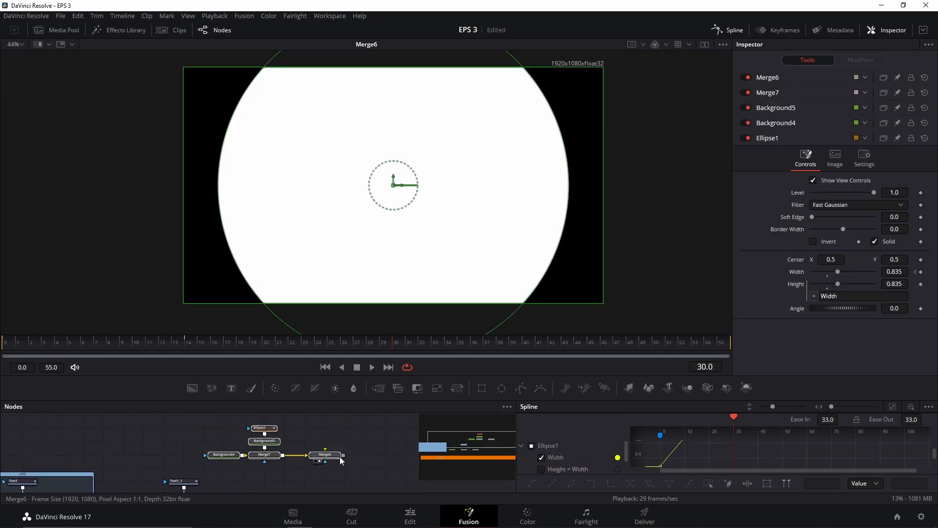
{"action": "key", "text": "Delete"}
Step: Show Merge4 in the viewer and play the SUNCRIBES animation from frame 0 to frame 9
{"action": "scroll", "coordinate": [334, 464], "scroll_direction": "down", "scroll_amount": 3}
{"action": "left_click_drag", "start_coordinate": [269, 468], "coordinate": [370, 222]}
{"action": "left_click", "coordinate": [3, 345]}
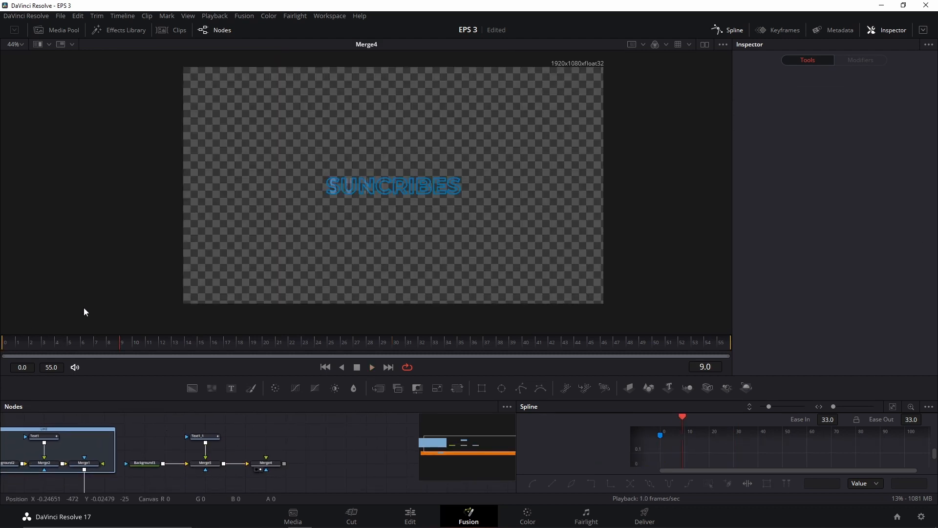
{"action": "scroll", "coordinate": [403, 192], "scroll_direction": "up", "scroll_amount": 5}
{"action": "left_click_drag", "start_coordinate": [412, 184], "coordinate": [390, 197]}
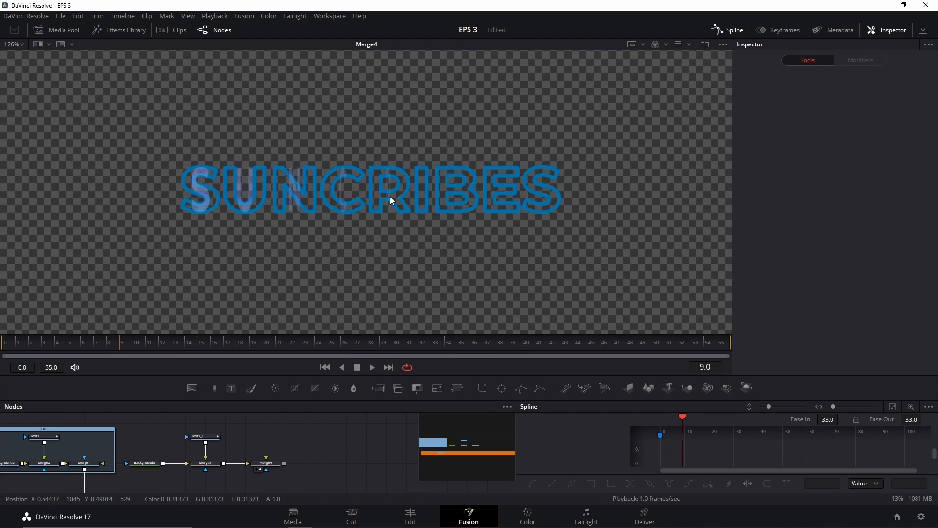
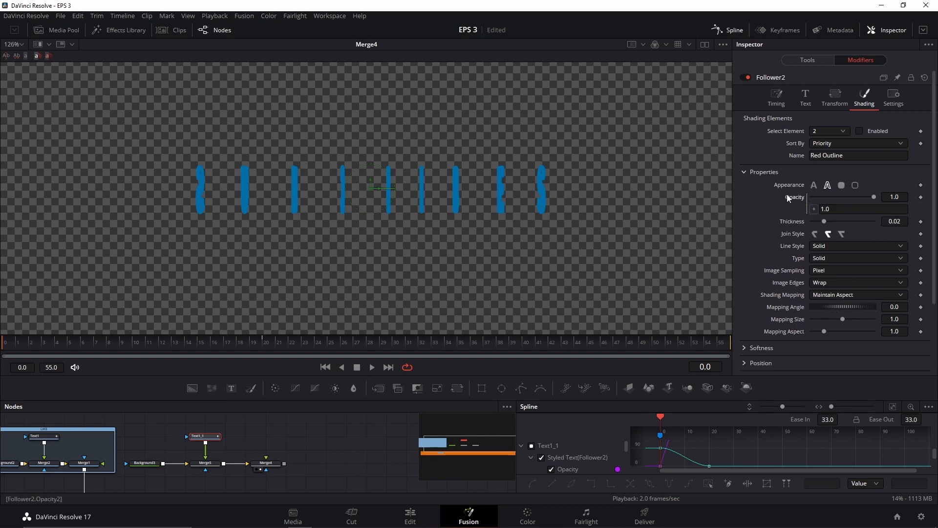
Step: Try linking the White Solid Fill element's thickness to Opacity1 with an expression, and remove the expression
{"action": "left_click", "coordinate": [826, 131]}
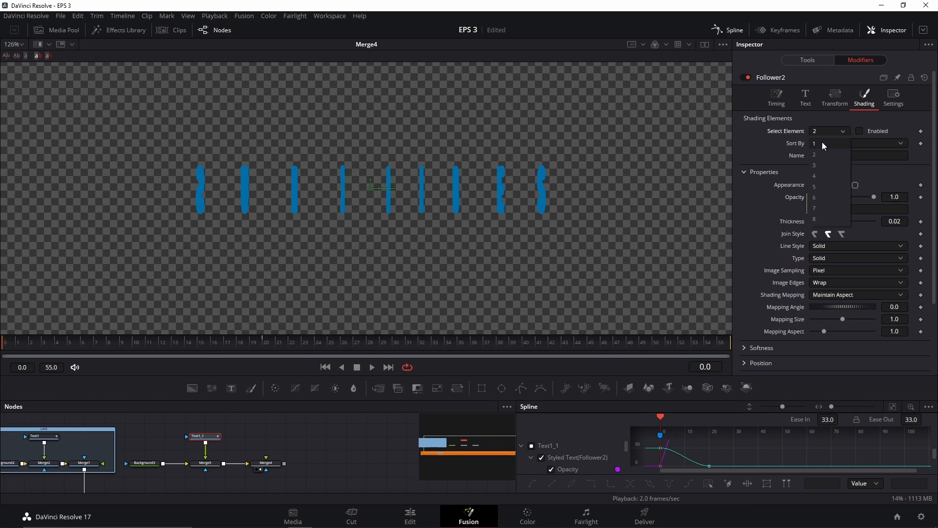
{"action": "left_click", "coordinate": [828, 142]}
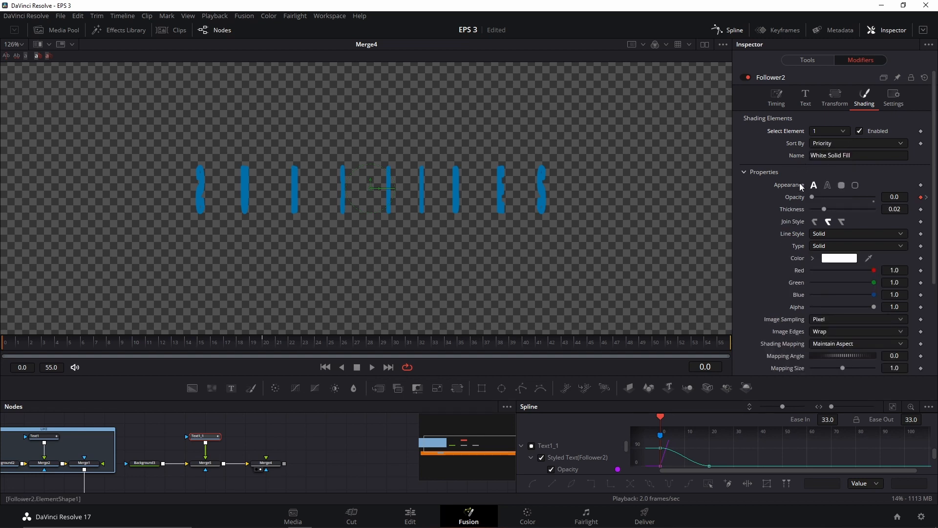
{"action": "right_click", "coordinate": [791, 209]}
{"action": "left_click", "coordinate": [814, 324]}
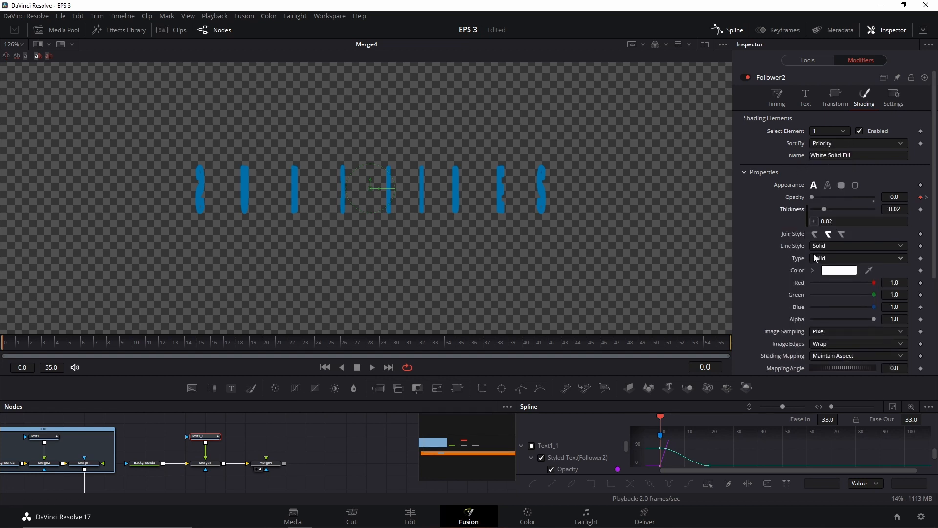
{"action": "mouse_move", "coordinate": [814, 221]}
{"action": "left_mouse_down"}
{"action": "mouse_move", "coordinate": [793, 208]}
{"action": "mouse_move", "coordinate": [801, 197]}
{"action": "mouse_move", "coordinate": [814, 206]}
{"action": "left_mouse_up"}
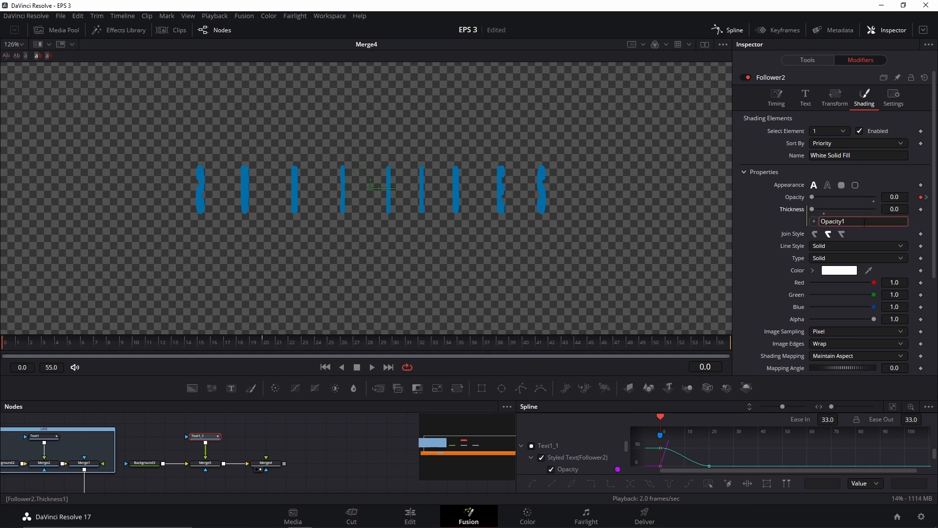
{"action": "left_click_drag", "start_coordinate": [845, 221], "coordinate": [807, 220]}
{"action": "right_click", "coordinate": [794, 210]}
{"action": "left_click", "coordinate": [813, 321]}
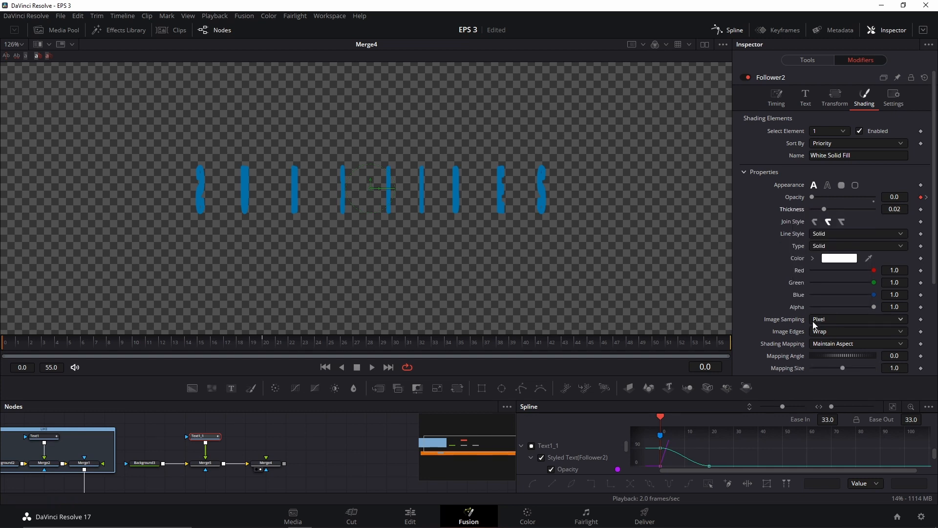
Step: Link the opacity of shading element 2, Red Outline, to the first element with the expression Opacity1
{"action": "left_click", "coordinate": [827, 132]}
{"action": "left_click", "coordinate": [816, 154]}
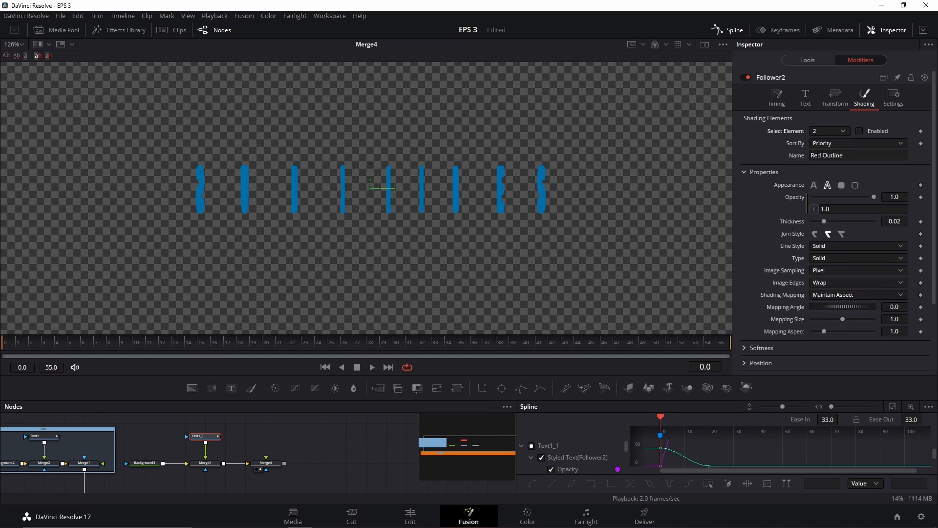
{"action": "left_click", "coordinate": [806, 209]}
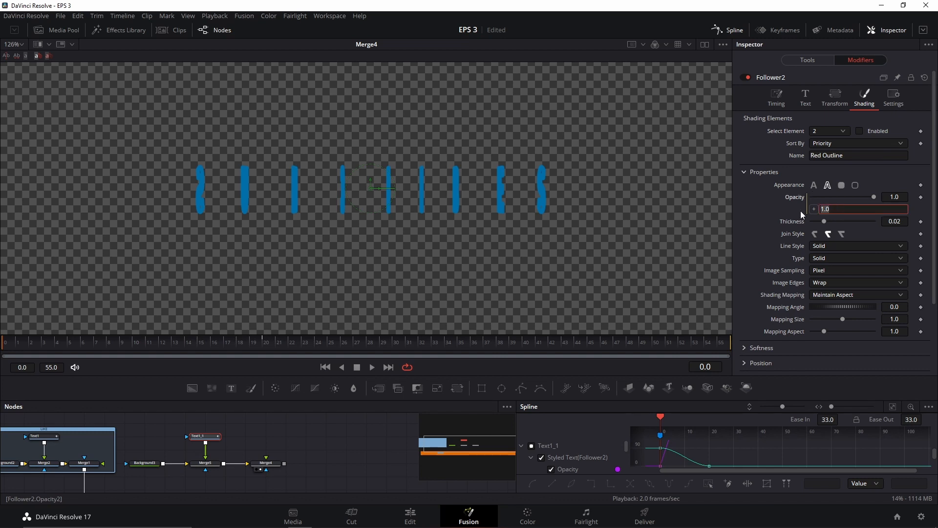
{"action": "type", "text": "Opacity1"}
{"action": "key", "text": "Return"}
{"action": "left_click", "coordinate": [921, 197]}
Step: Play the title animation with the whole frame in view and scrub to frame 16
{"action": "key", "text": "space"}
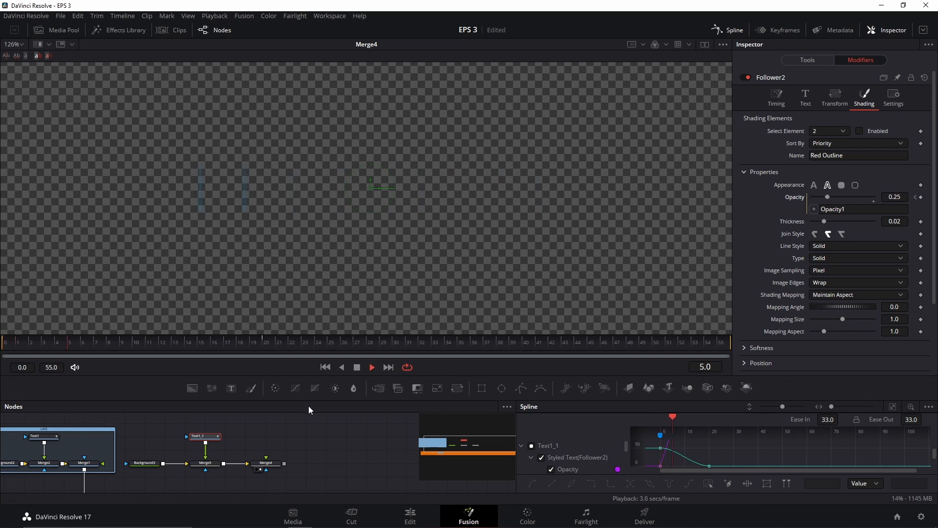
{"action": "scroll", "coordinate": [444, 219], "scroll_direction": "down", "scroll_amount": 4}
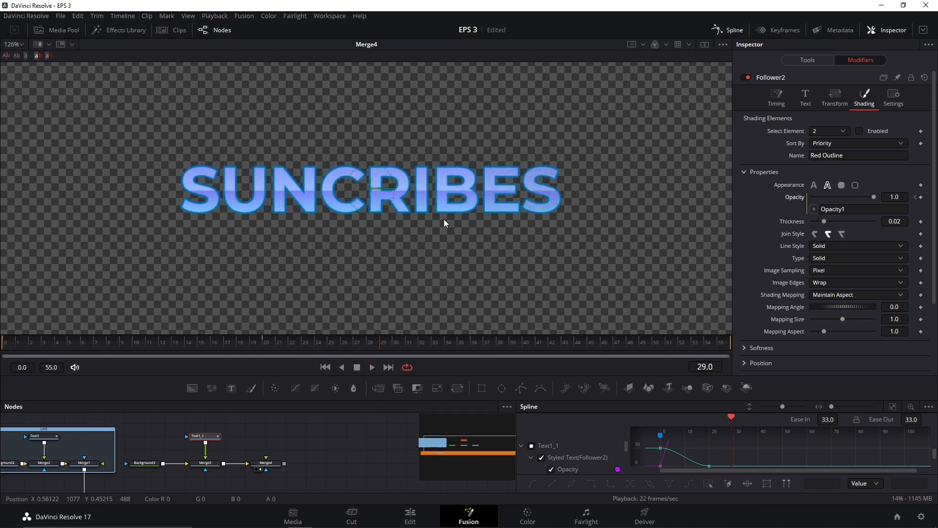
{"action": "scroll", "coordinate": [429, 224], "scroll_direction": "down", "scroll_amount": 2}
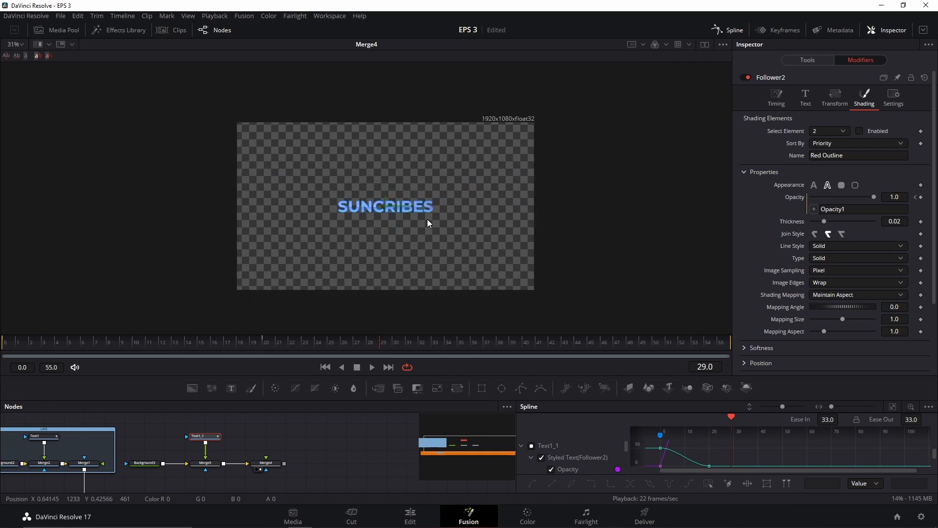
{"action": "scroll", "coordinate": [436, 221], "scroll_direction": "up", "scroll_amount": 1}
{"action": "left_click", "coordinate": [6, 344]}
{"action": "key", "text": "space"}
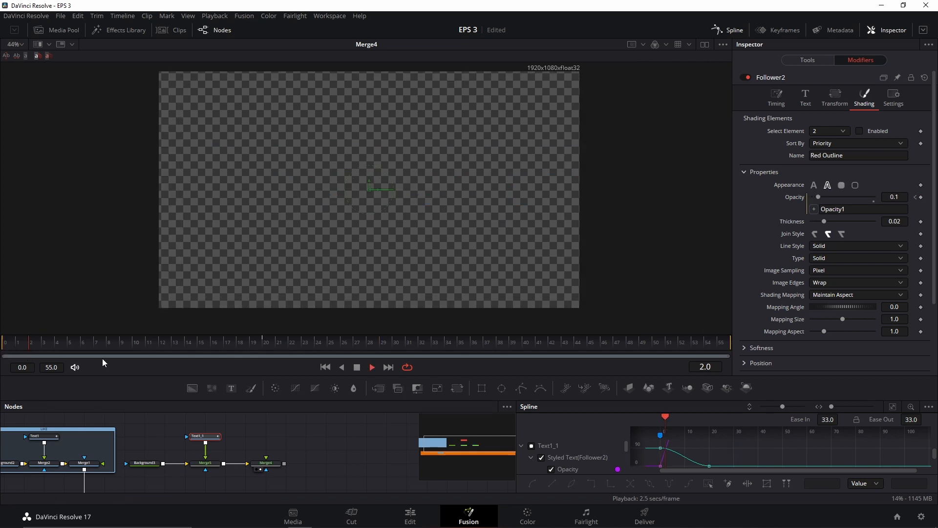
{"action": "left_click", "coordinate": [302, 432]}
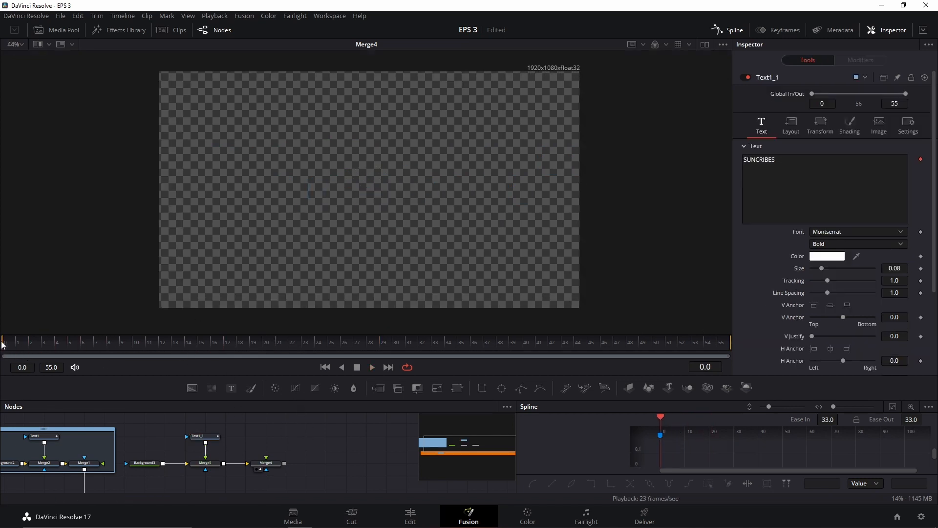
{"action": "left_click", "coordinate": [48, 342]}
Step: Inspect Text1_1's Follower shading, comparing the outline's opacity and Y rotation expressions with element 1's keyframed opacity and rotation
{"action": "left_click", "coordinate": [205, 436]}
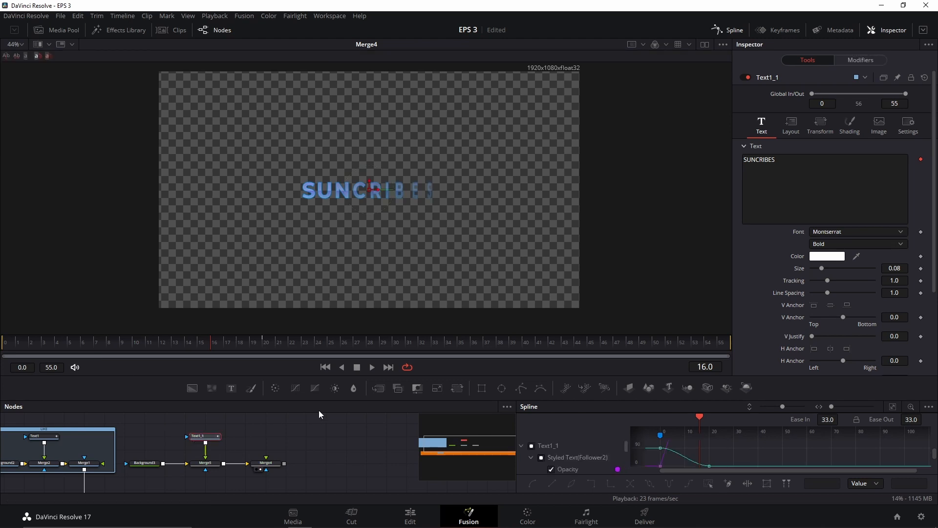
{"action": "left_click", "coordinate": [858, 58]}
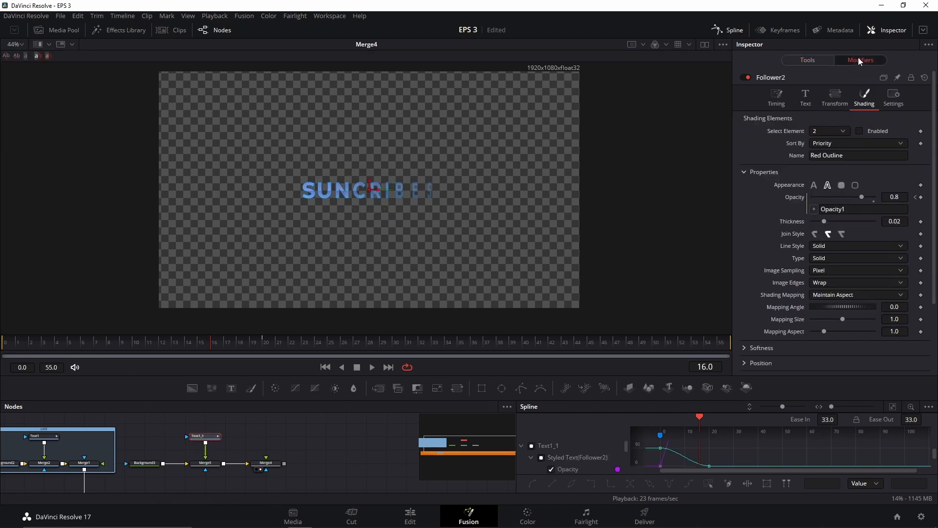
{"action": "left_click", "coordinate": [758, 286]}
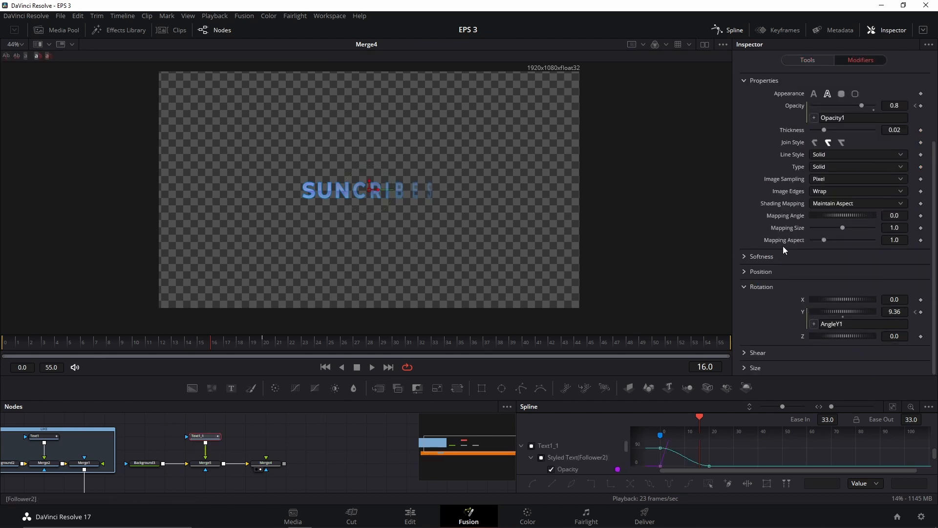
{"action": "scroll", "coordinate": [782, 246], "scroll_direction": "up", "scroll_amount": 3}
{"action": "left_click", "coordinate": [840, 131]}
{"action": "left_click", "coordinate": [829, 139]}
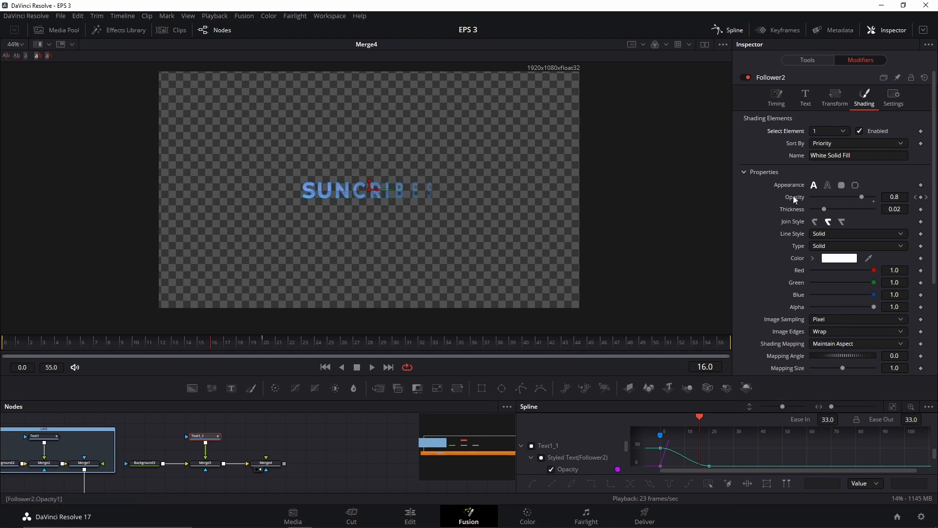
{"action": "scroll", "coordinate": [765, 252], "scroll_direction": "down", "scroll_amount": 4}
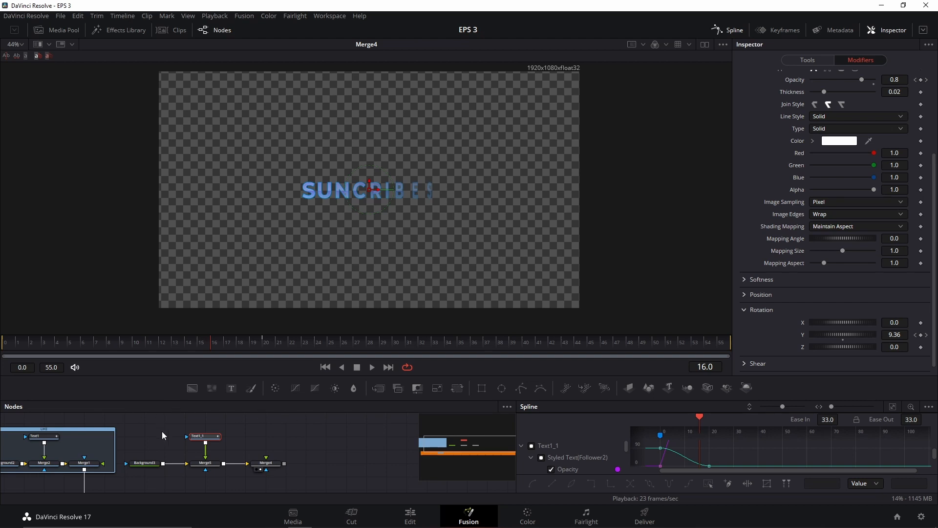
Step: Replay the SUNCRIBES letter animation from the start and examine the finished title up close
{"action": "left_click_drag", "start_coordinate": [195, 434], "coordinate": [221, 432]}
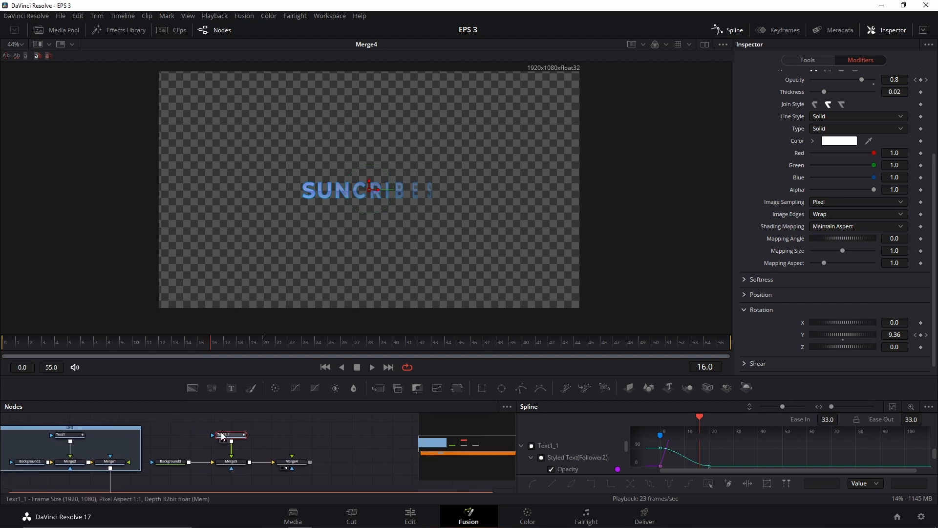
{"action": "left_click", "coordinate": [13, 342]}
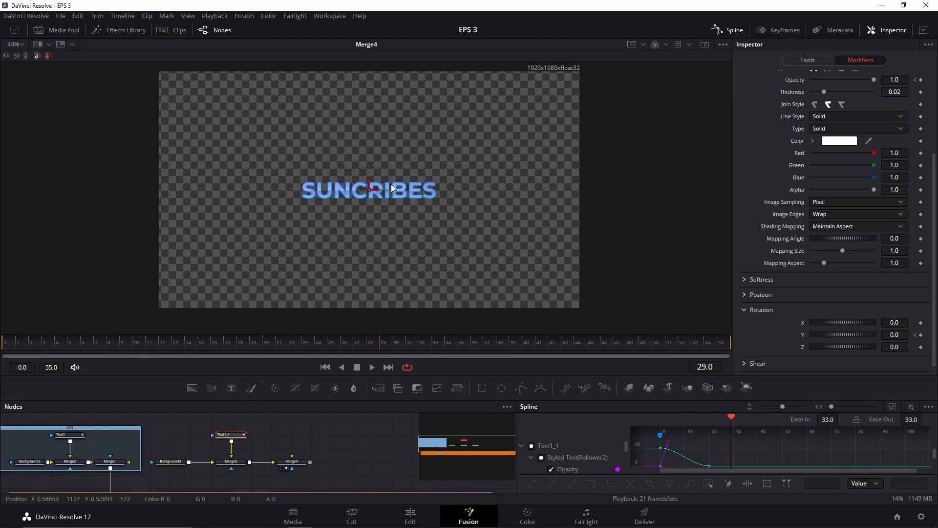
{"action": "scroll", "coordinate": [387, 185], "scroll_direction": "up", "scroll_amount": 3}
{"action": "scroll", "coordinate": [387, 184], "scroll_direction": "down", "scroll_amount": 3}
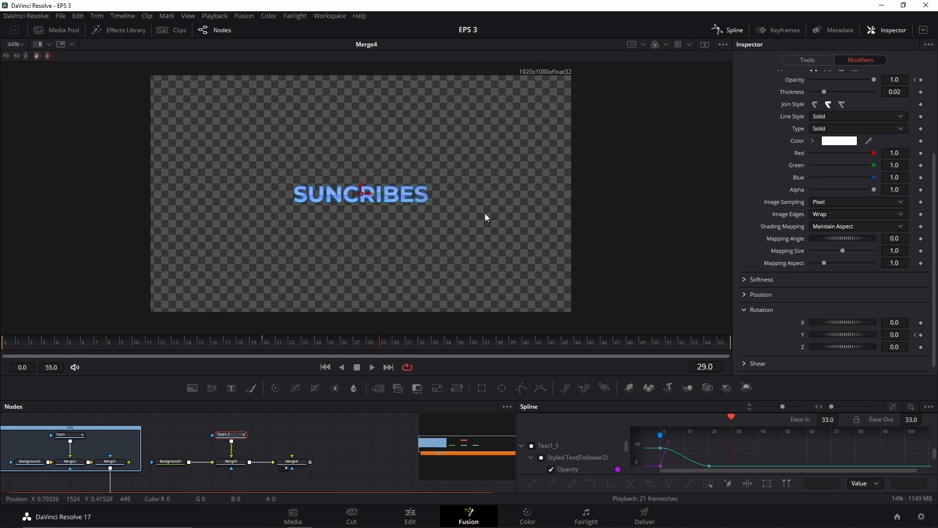
{"action": "left_click", "coordinate": [10, 342]}
{"action": "key", "text": "space"}
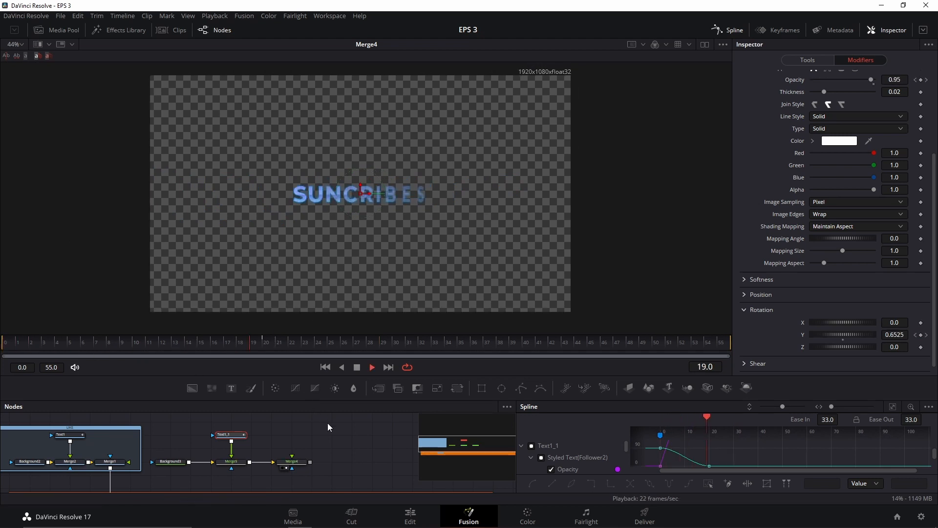
{"action": "key", "text": "space"}
Step: Enlarge the Spline editor and fit Text1_1's Opacity and Angle Y curves in view
{"action": "left_click_drag", "start_coordinate": [359, 450], "coordinate": [321, 440]}
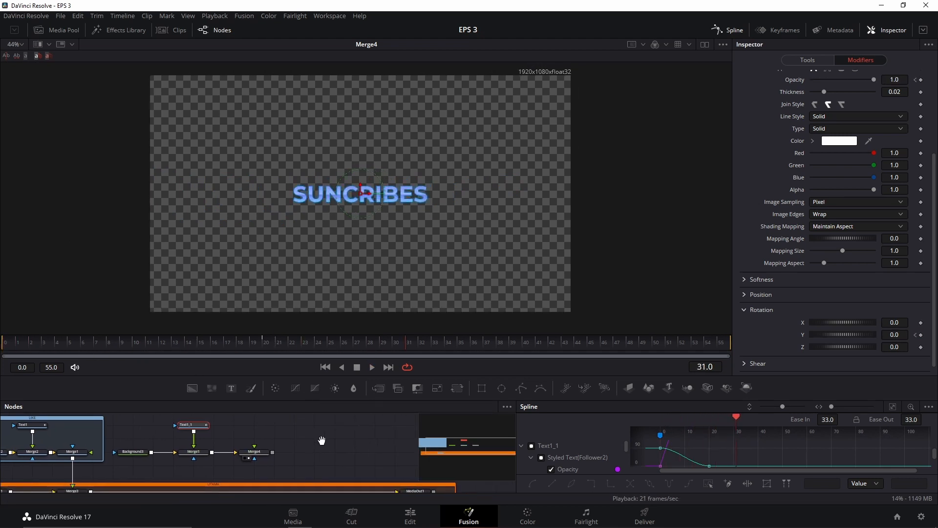
{"action": "scroll", "coordinate": [293, 443], "scroll_direction": "down", "scroll_amount": 3}
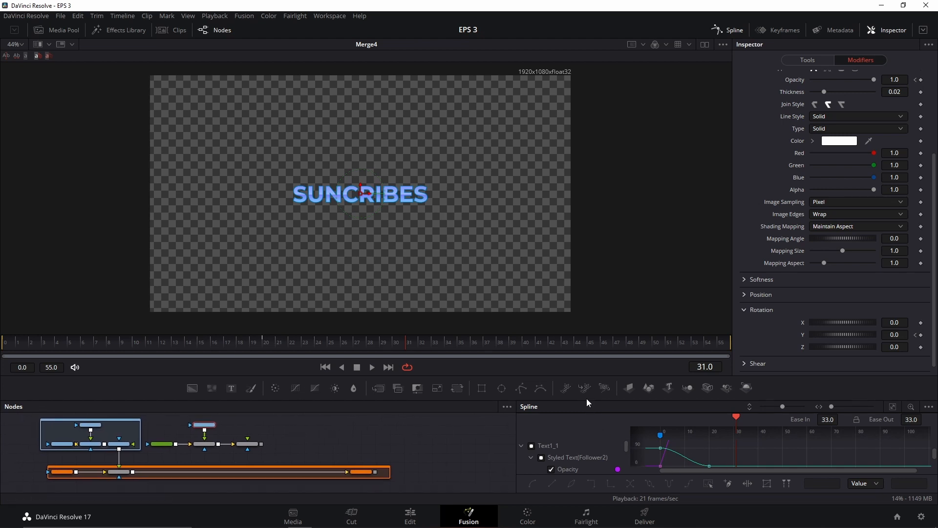
{"action": "left_click_drag", "start_coordinate": [587, 399], "coordinate": [571, 357]}
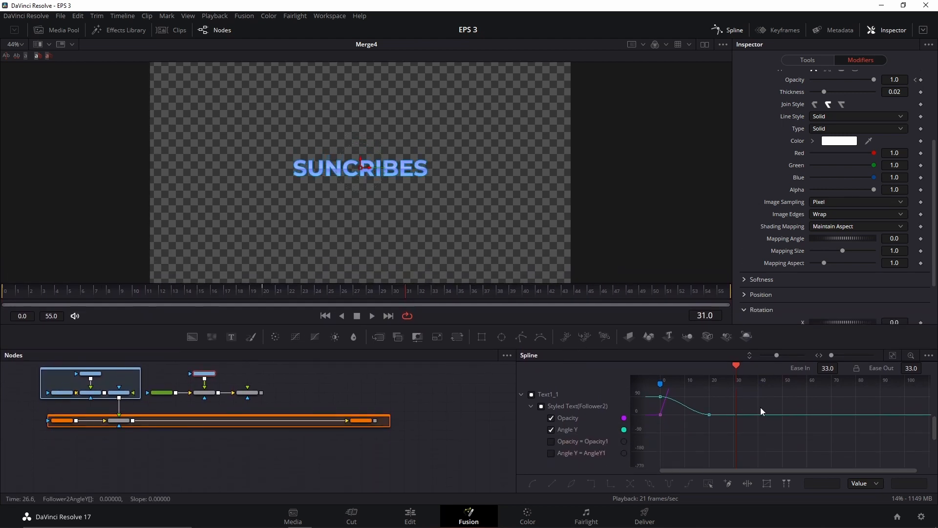
{"action": "left_click", "coordinate": [892, 355]}
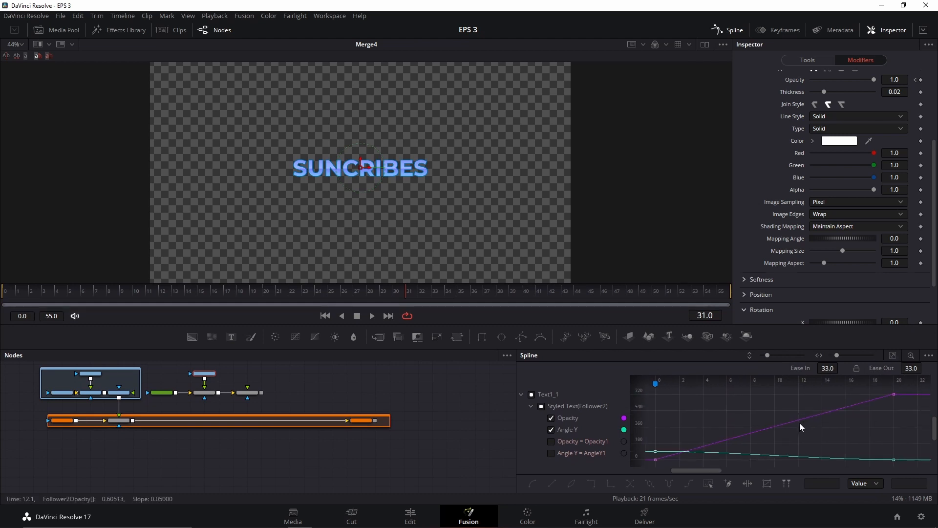
{"action": "scroll", "coordinate": [820, 428], "scroll_direction": "down", "scroll_amount": 2}
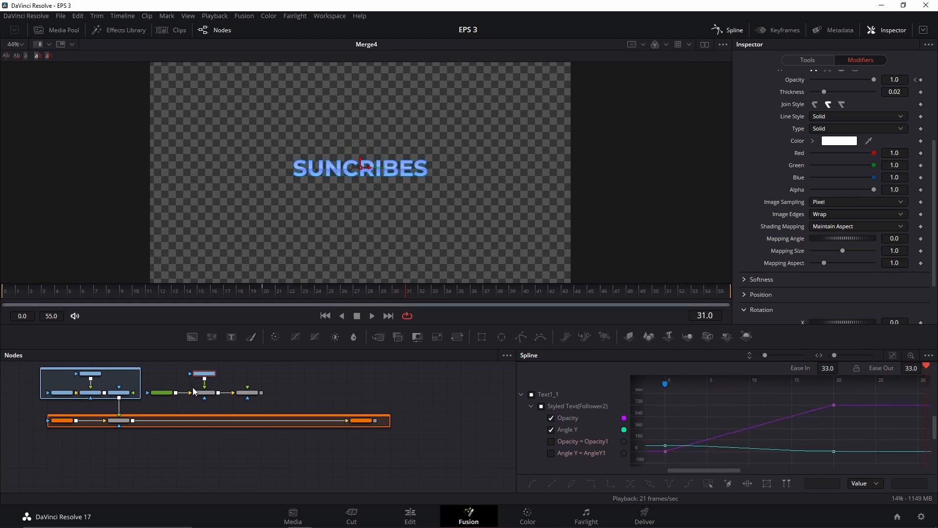
Step: Add hold keyframes at frame 24 to the Opacity and Angle Y splines
{"action": "scroll", "coordinate": [811, 401], "scroll_direction": "right", "scroll_amount": 2}
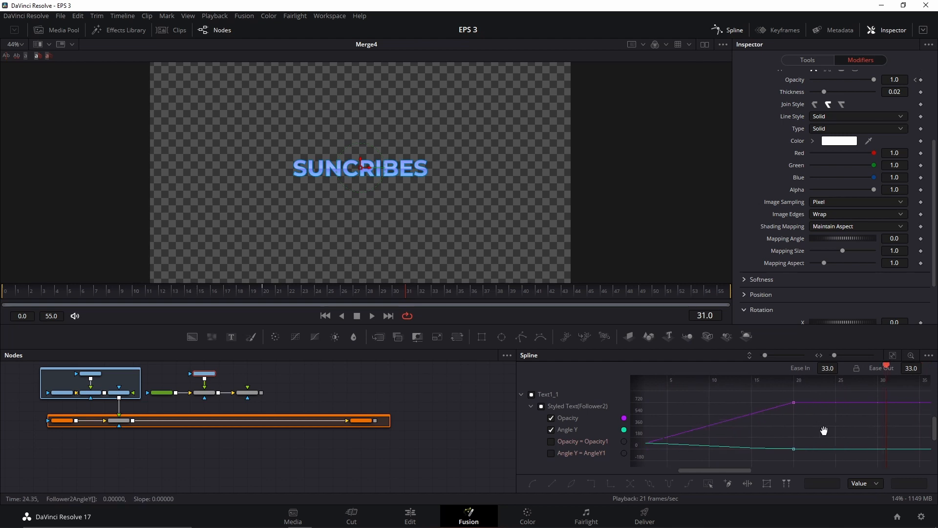
{"action": "left_click_drag", "start_coordinate": [880, 425], "coordinate": [823, 419]}
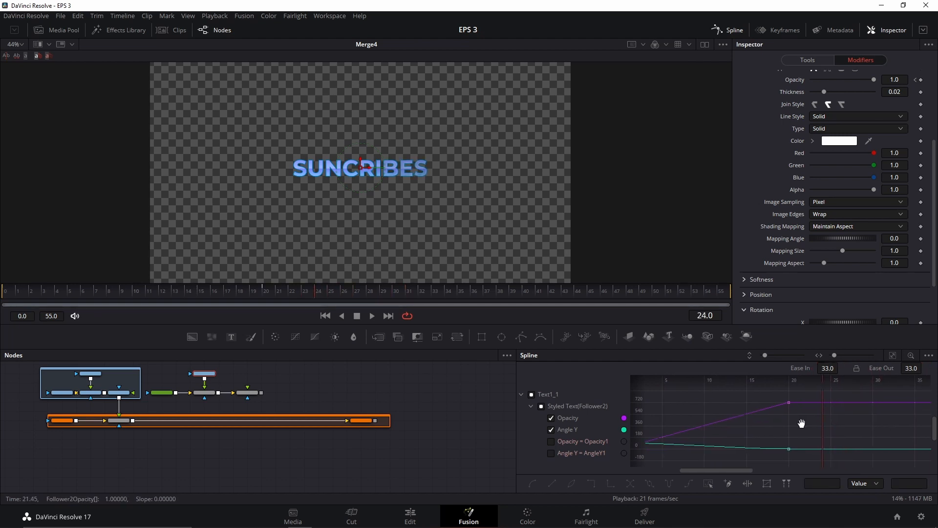
{"action": "left_click_drag", "start_coordinate": [850, 412], "coordinate": [820, 417]}
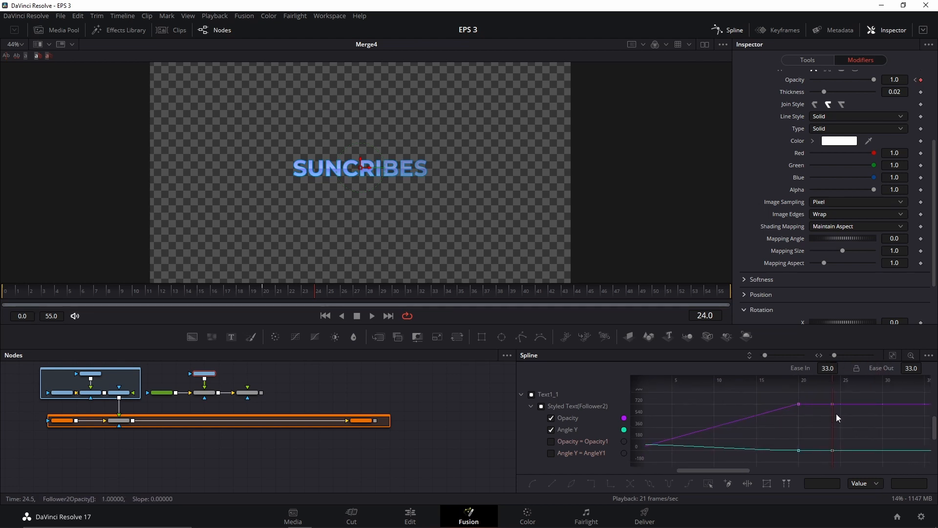
{"action": "left_click", "coordinate": [825, 434]}
{"action": "scroll", "coordinate": [843, 420], "scroll_direction": "down", "scroll_amount": 2}
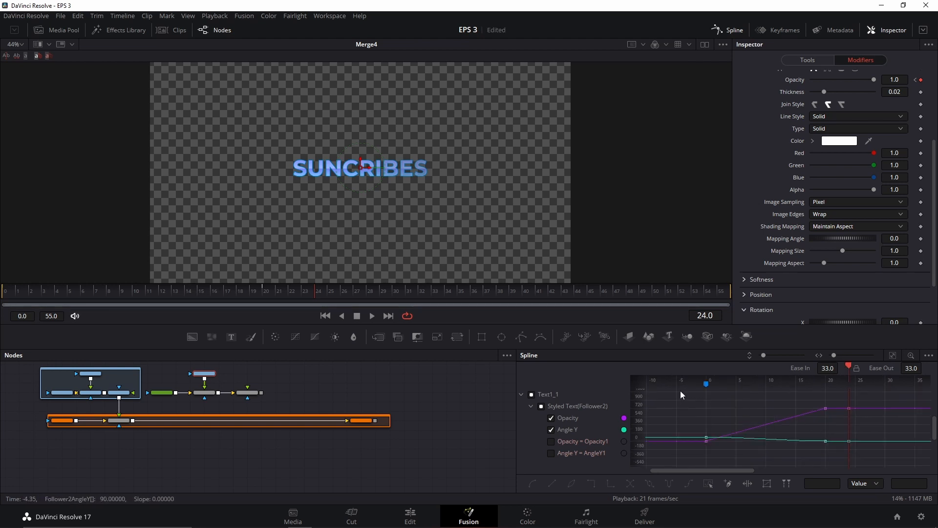
Step: Select all keyframes of the Opacity and Angle Y splines and duplicate them as a ping-pong with 1 loop
{"action": "left_click_drag", "start_coordinate": [680, 391], "coordinate": [874, 454]}
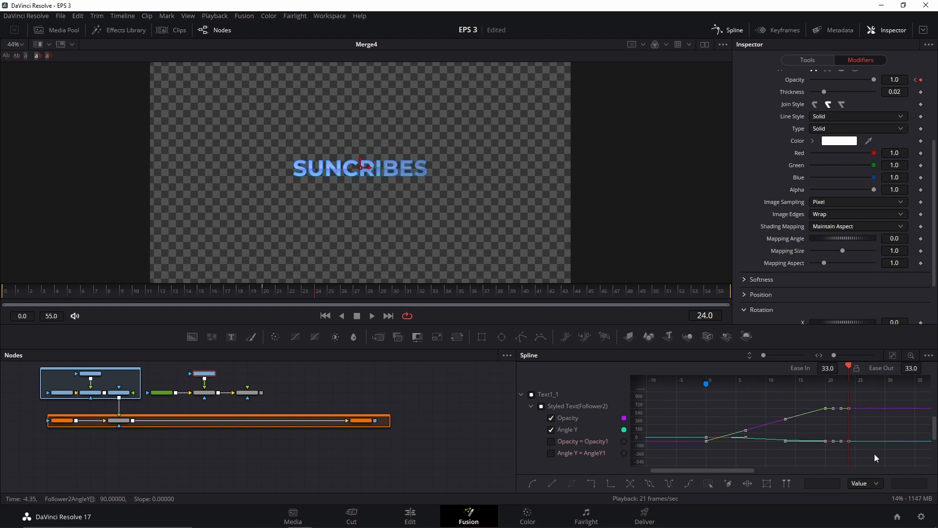
{"action": "right_click", "coordinate": [795, 417]}
{"action": "mouse_move", "coordinate": [816, 212]}
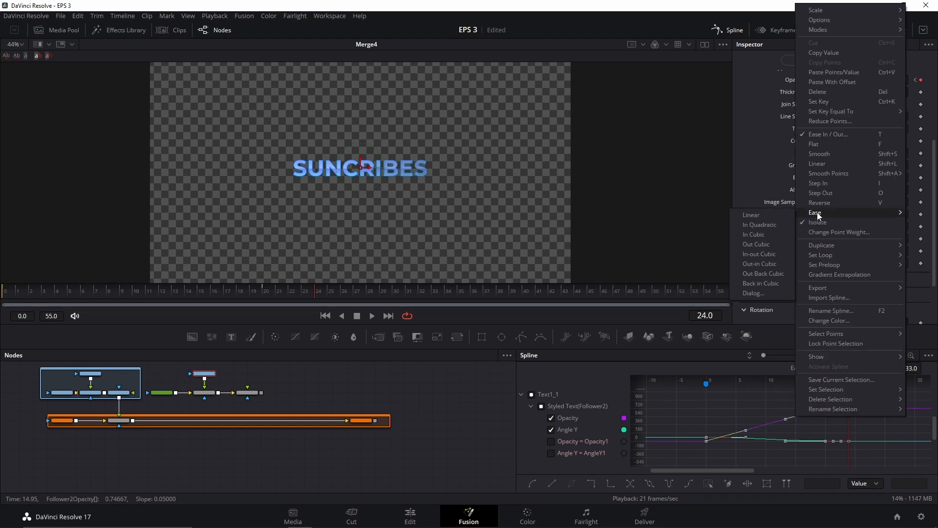
{"action": "mouse_move", "coordinate": [824, 245]}
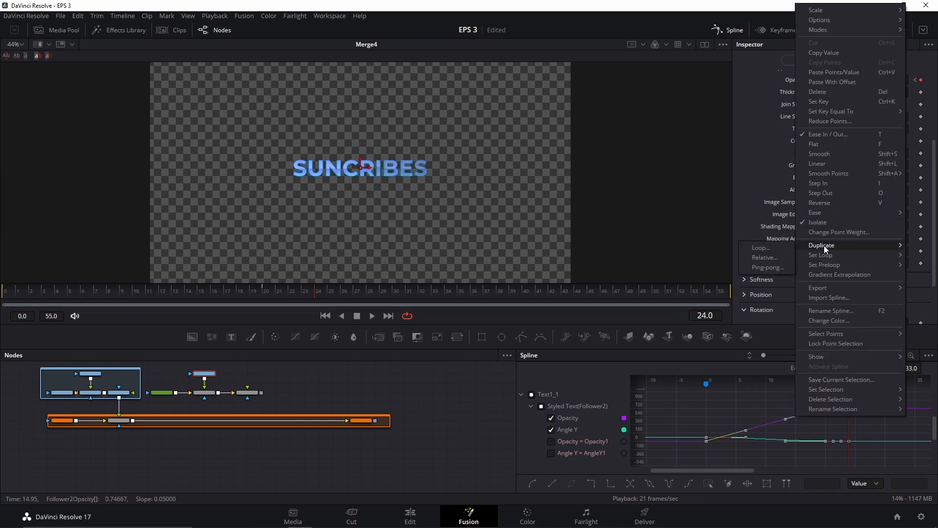
{"action": "left_click", "coordinate": [763, 263]}
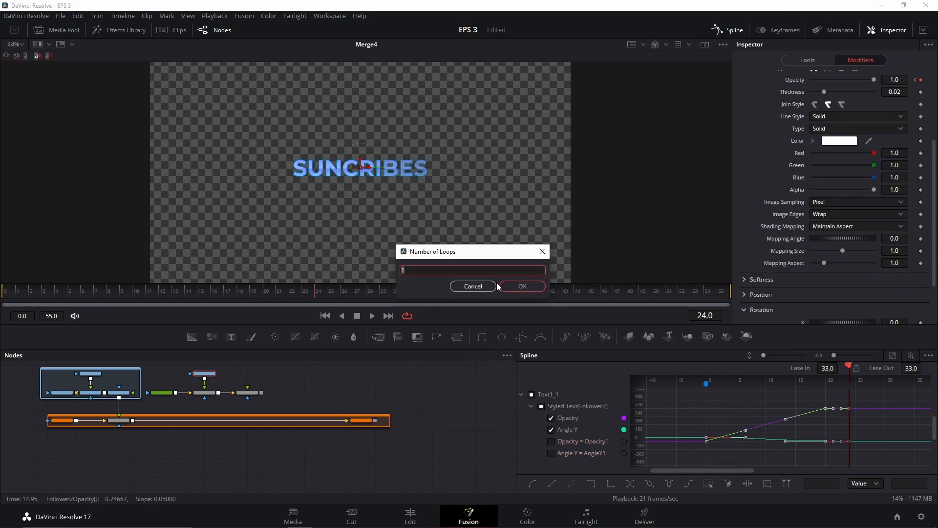
{"action": "left_click", "coordinate": [515, 285]}
{"action": "left_click_drag", "start_coordinate": [851, 424], "coordinate": [720, 418]}
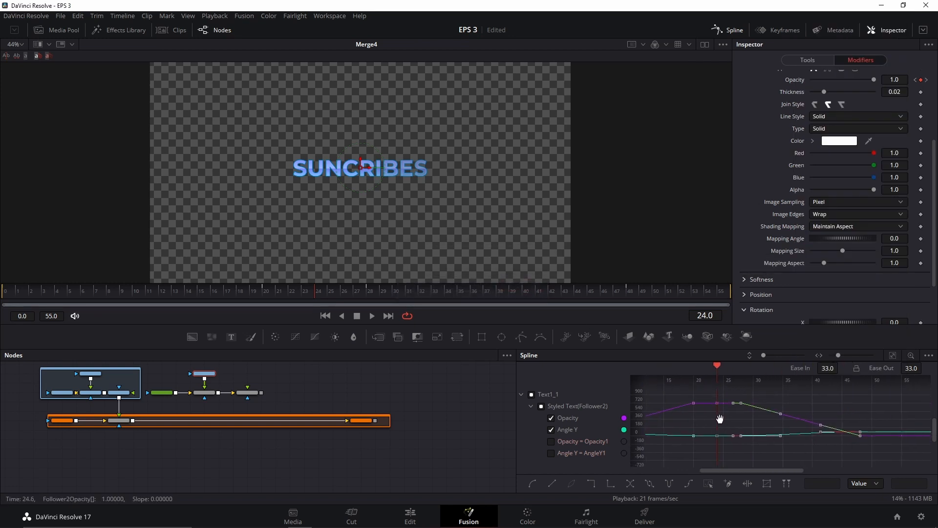
Step: Play back the mirrored SUNCRIBES animation to check the letters' entrance and exit
{"action": "left_click", "coordinate": [93, 293]}
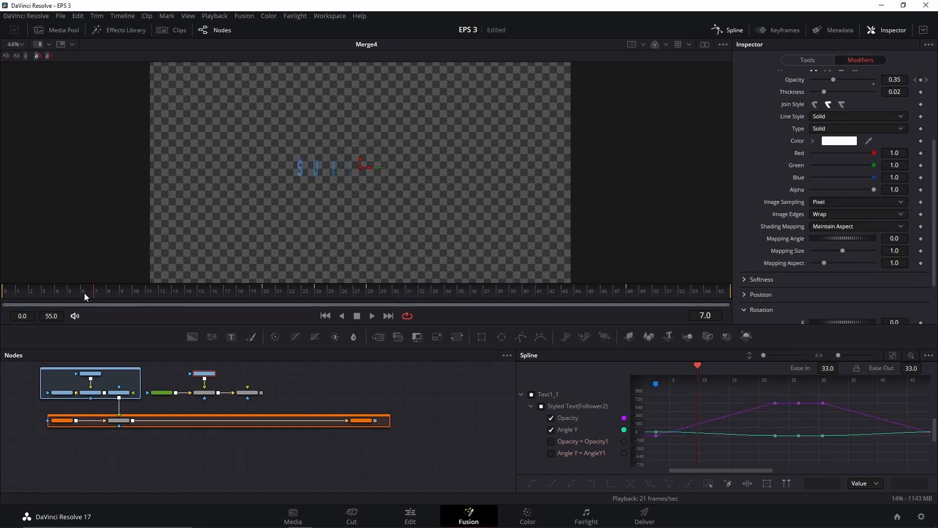
{"action": "key", "text": "space"}
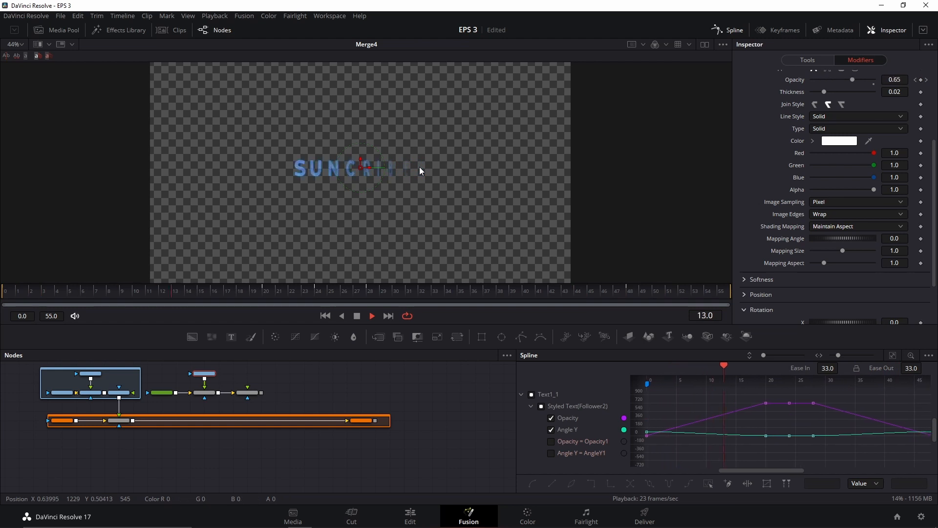
{"action": "key", "text": "space"}
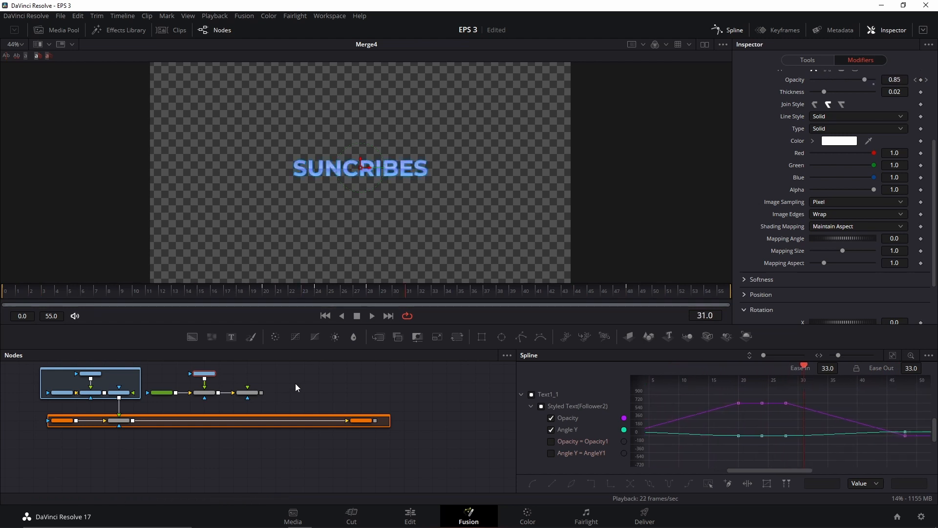
Step: Merge the SUNCRIBES branch from Merge4 into the main UTAMA chain between Merge3 and MediaOut1
{"action": "scroll", "coordinate": [253, 418], "scroll_direction": "up", "scroll_amount": 5}
{"action": "scroll", "coordinate": [186, 395], "scroll_direction": "down", "scroll_amount": 4}
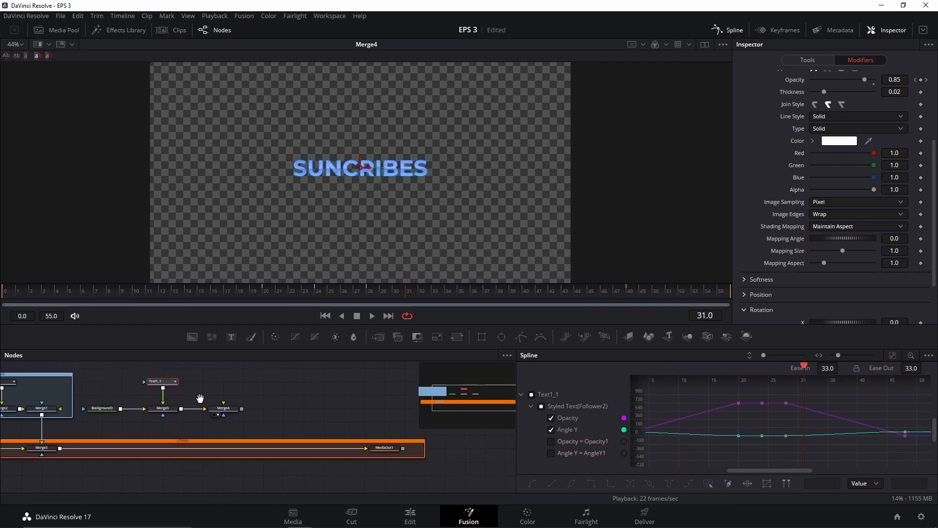
{"action": "left_click_drag", "start_coordinate": [261, 411], "coordinate": [78, 449]}
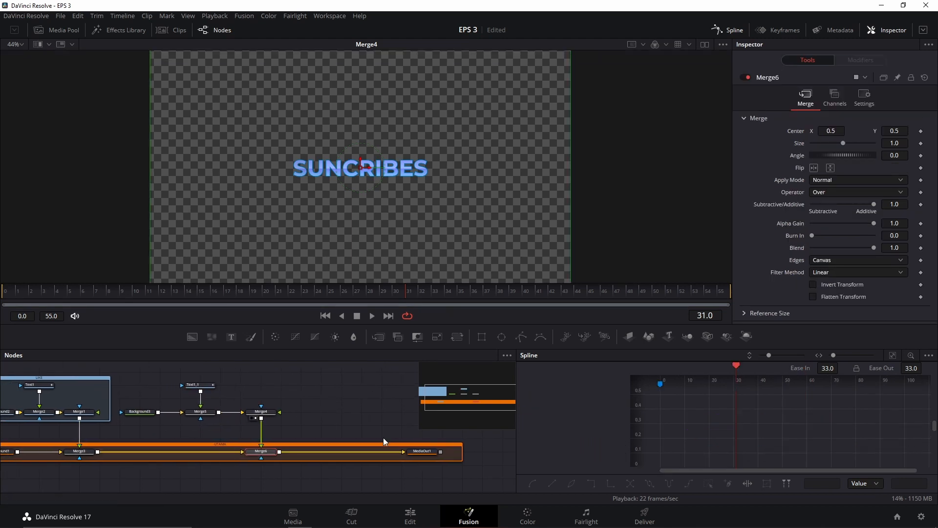
Step: Group Background3, Text1_1, Merge5 and Merge4 in an Underlay and align it with Merge6, leaving a gap beside the LIKE group
{"action": "left_click_drag", "start_coordinate": [145, 380], "coordinate": [288, 421]}
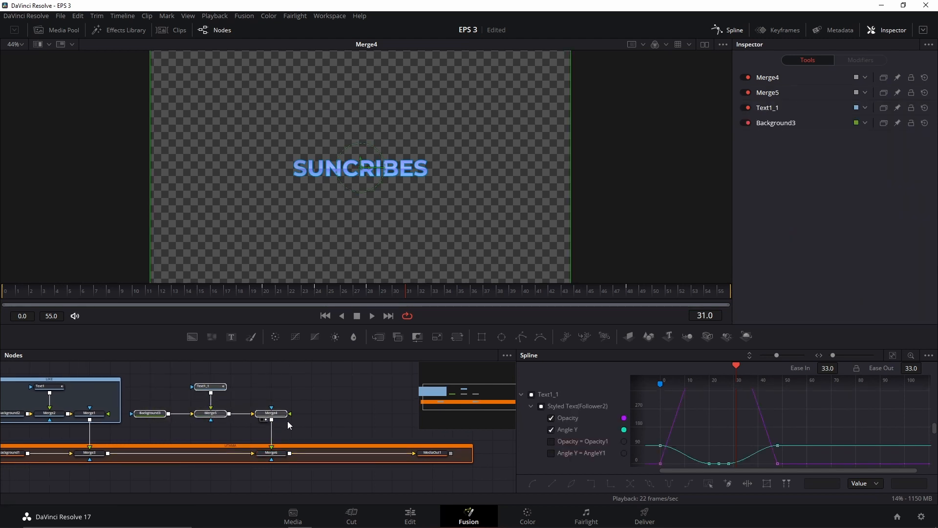
{"action": "key", "text": "shift+space"}
{"action": "type", "text": "und"}
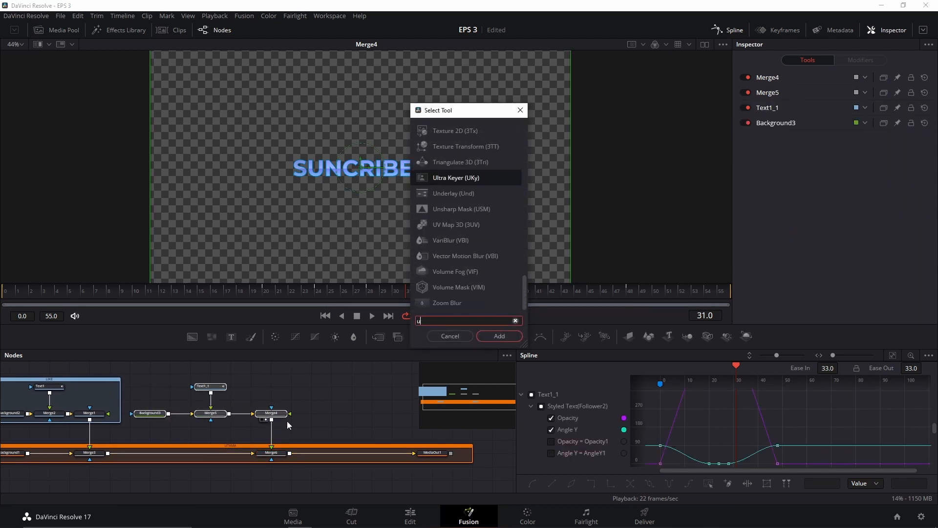
{"action": "left_click", "coordinate": [506, 335]}
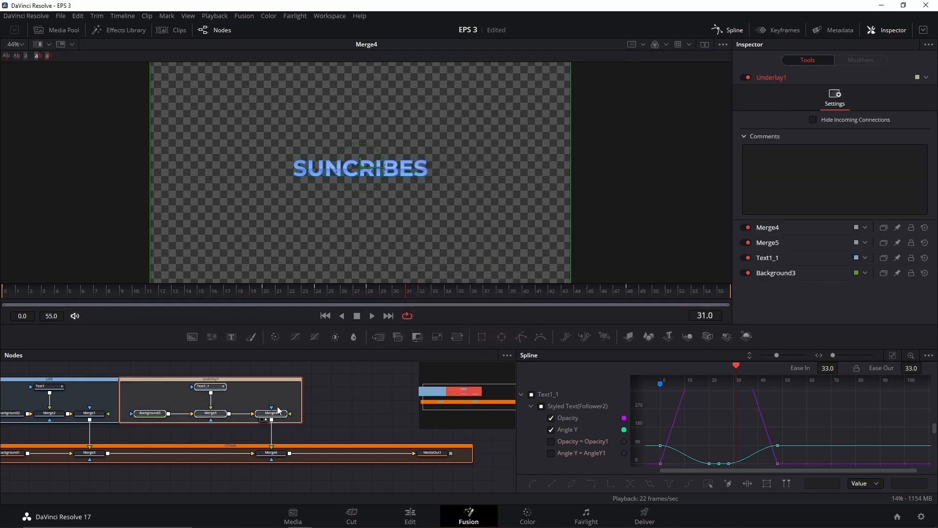
{"action": "left_click_drag", "start_coordinate": [278, 409], "coordinate": [298, 410]}
{"action": "left_click_drag", "start_coordinate": [279, 456], "coordinate": [291, 456]}
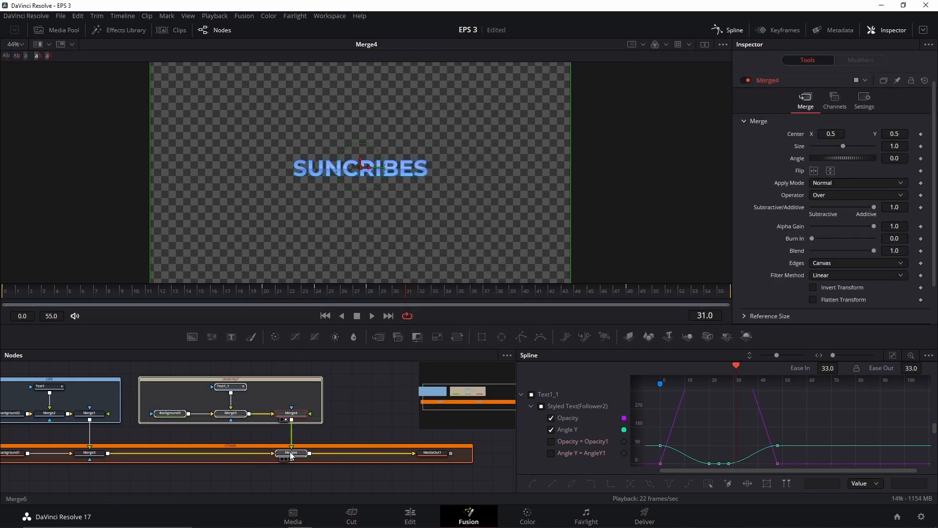
{"action": "left_click", "coordinate": [291, 455]}
{"action": "scroll", "coordinate": [291, 456], "scroll_direction": "down", "scroll_amount": 2}
{"action": "scroll", "coordinate": [253, 397], "scroll_direction": "up", "scroll_amount": 2}
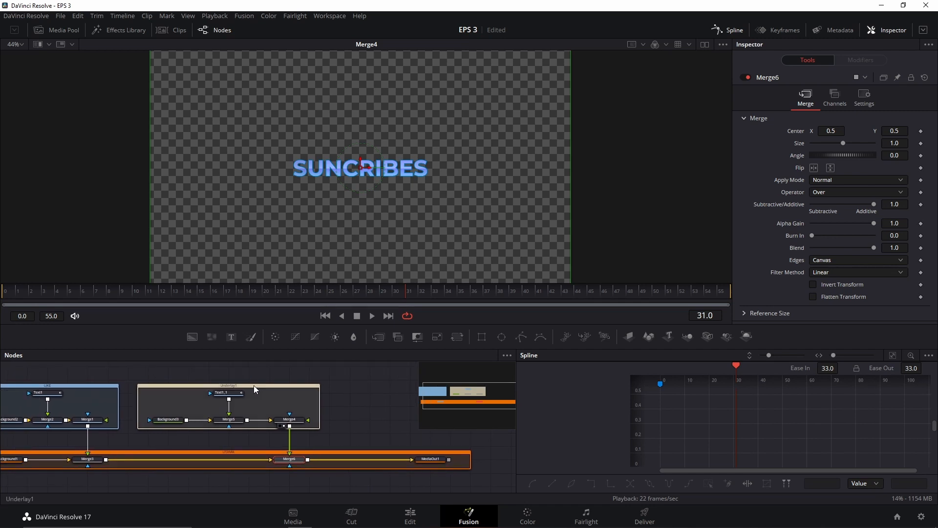
Step: Set the colour of the new underlay and its nodes to Violet
{"action": "left_click", "coordinate": [254, 385]}
{"action": "right_click", "coordinate": [253, 385]}
{"action": "mouse_move", "coordinate": [287, 519]}
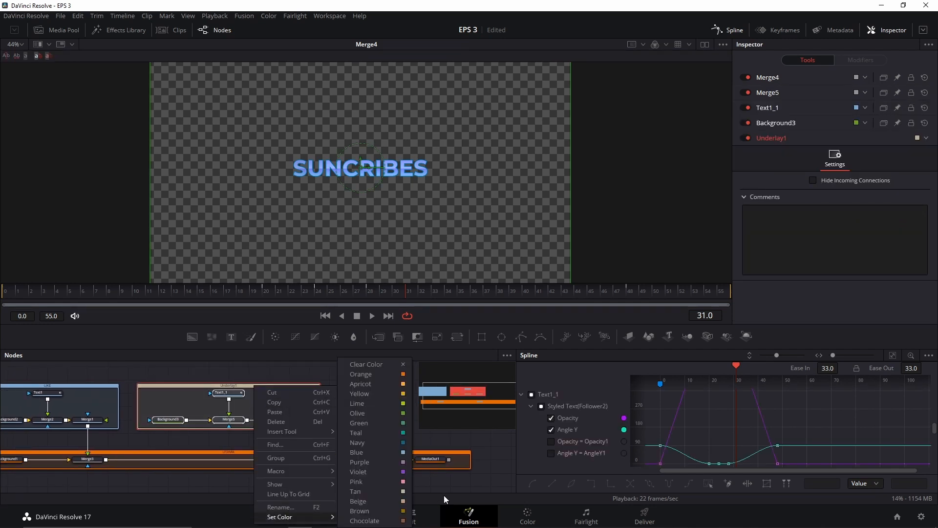
{"action": "left_click", "coordinate": [367, 472]}
{"action": "scroll", "coordinate": [265, 386], "scroll_direction": "left", "scroll_amount": 1}
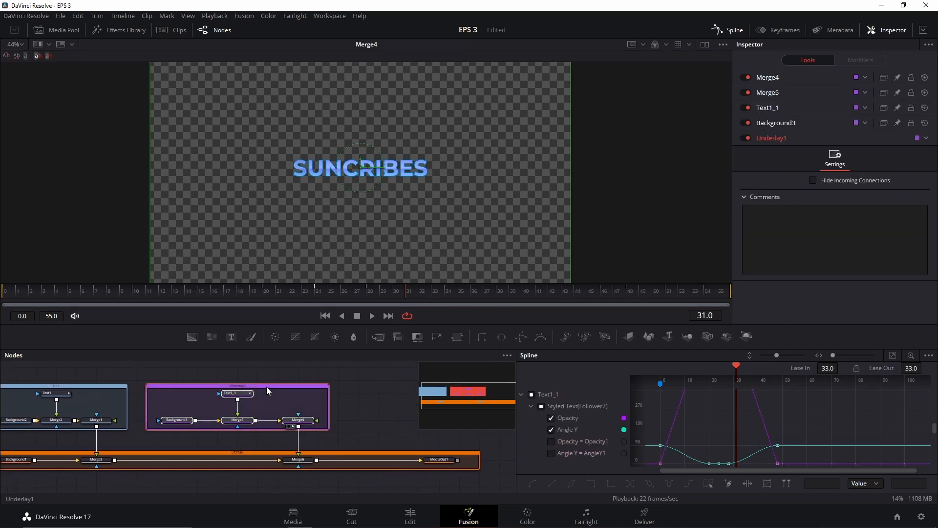
Step: Rename the violet underlay as SUNCRIBE
{"action": "left_click", "coordinate": [239, 386]}
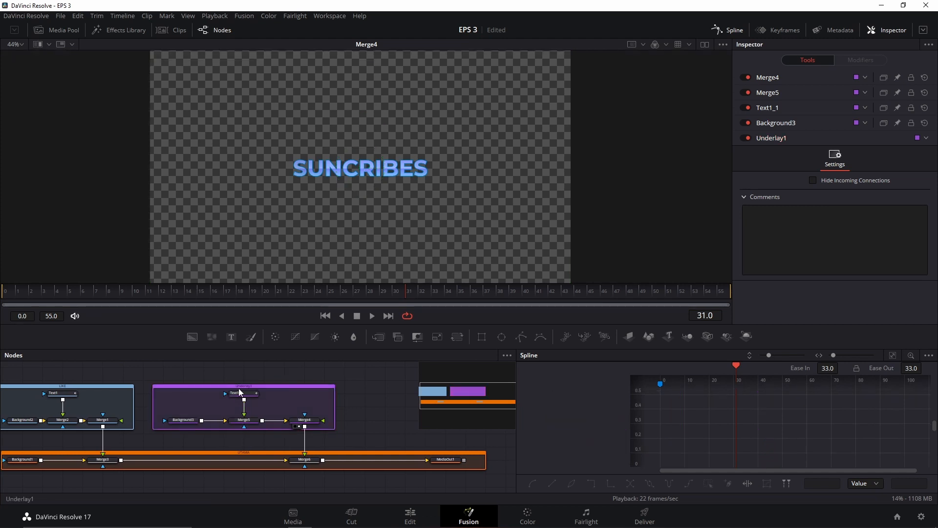
{"action": "scroll", "coordinate": [238, 388], "scroll_direction": "up", "scroll_amount": 2}
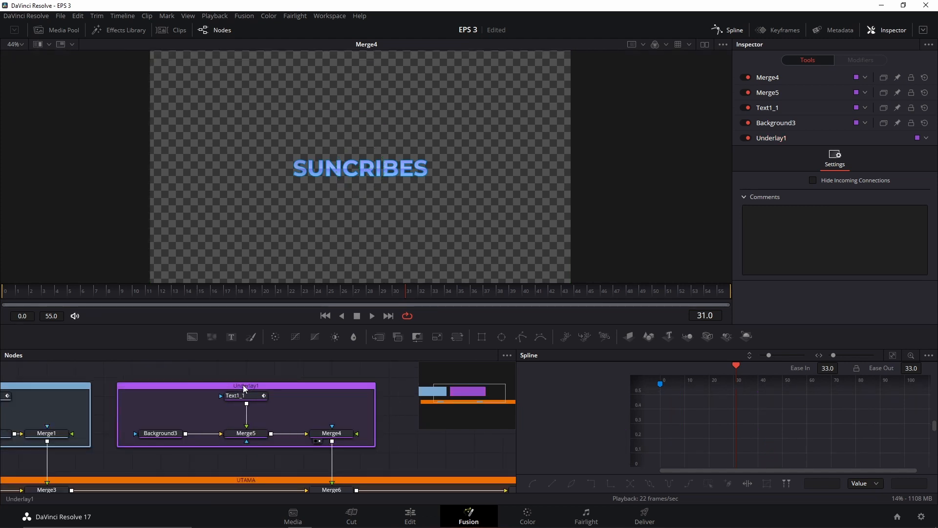
{"action": "left_click", "coordinate": [245, 388]}
{"action": "double_click", "coordinate": [244, 388]}
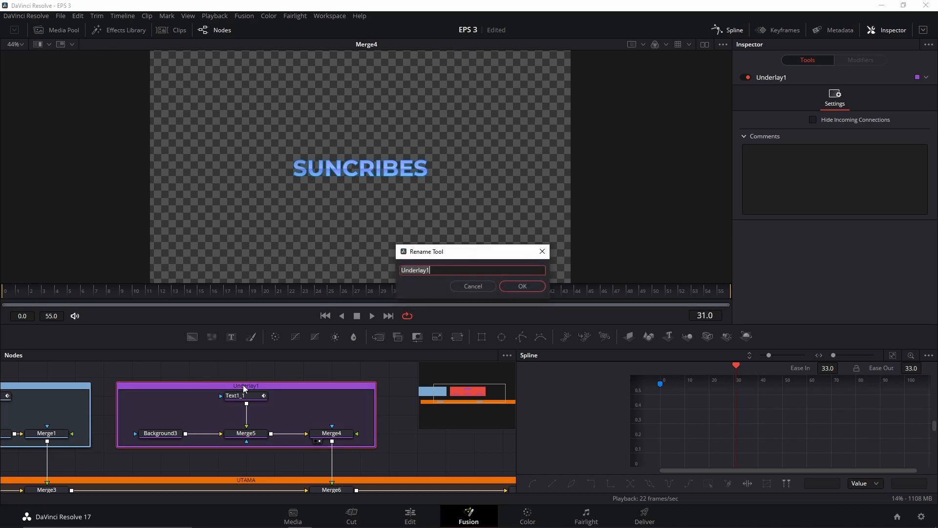
{"action": "type", "text": "SUNCRIBE"}
{"action": "key", "text": "Return"}
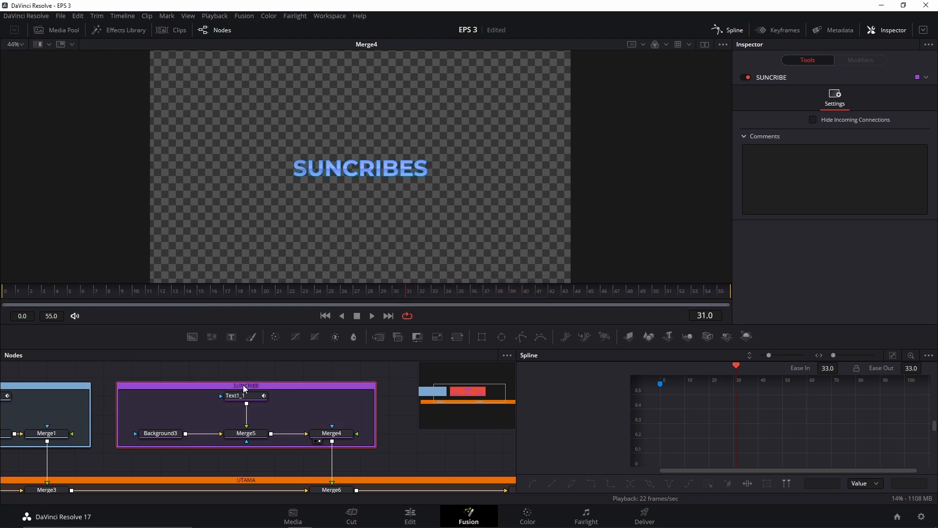
{"action": "scroll", "coordinate": [286, 379], "scroll_direction": "down", "scroll_amount": 2}
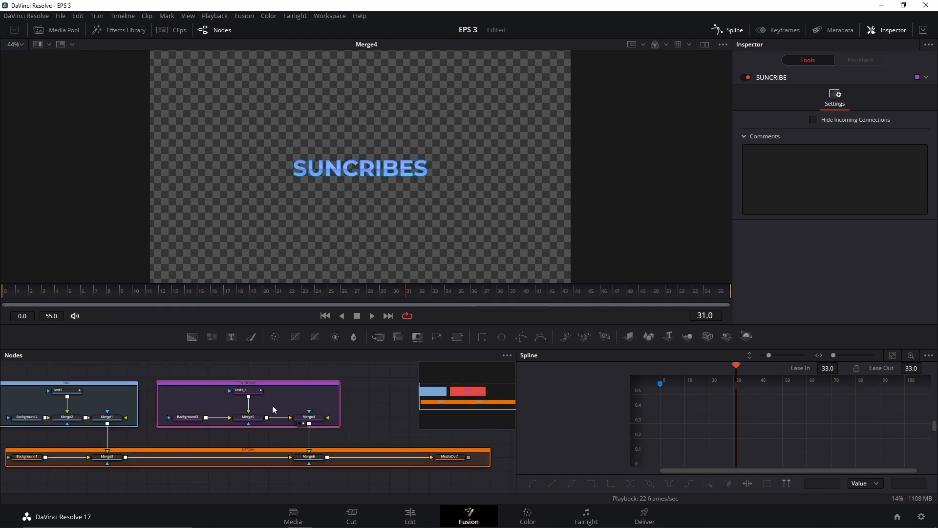
Step: Replay the SUNCRIBES branch from frame 0, then view MediaOut1 and play the combined titles
{"action": "left_click", "coordinate": [356, 429]}
{"action": "key", "text": "space"}
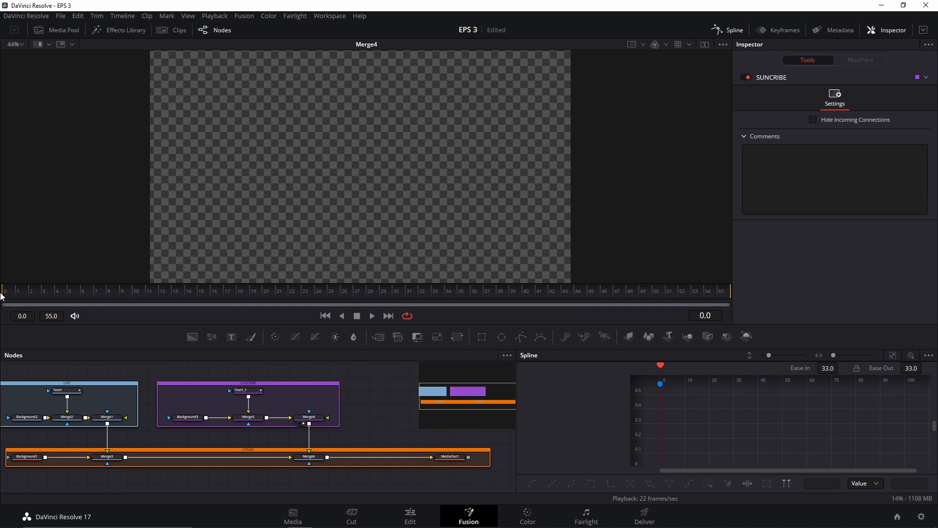
{"action": "key", "text": "space"}
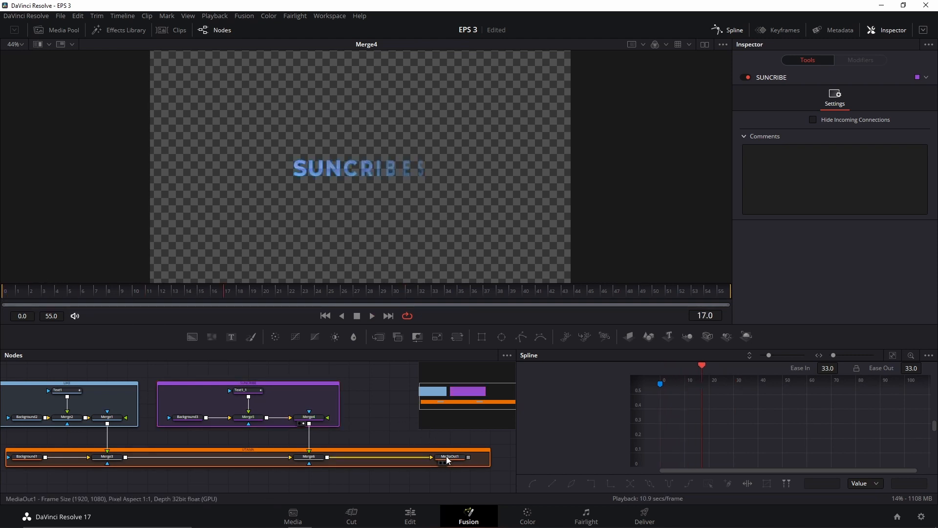
{"action": "left_click_drag", "start_coordinate": [450, 460], "coordinate": [404, 182]}
{"action": "key", "text": "space"}
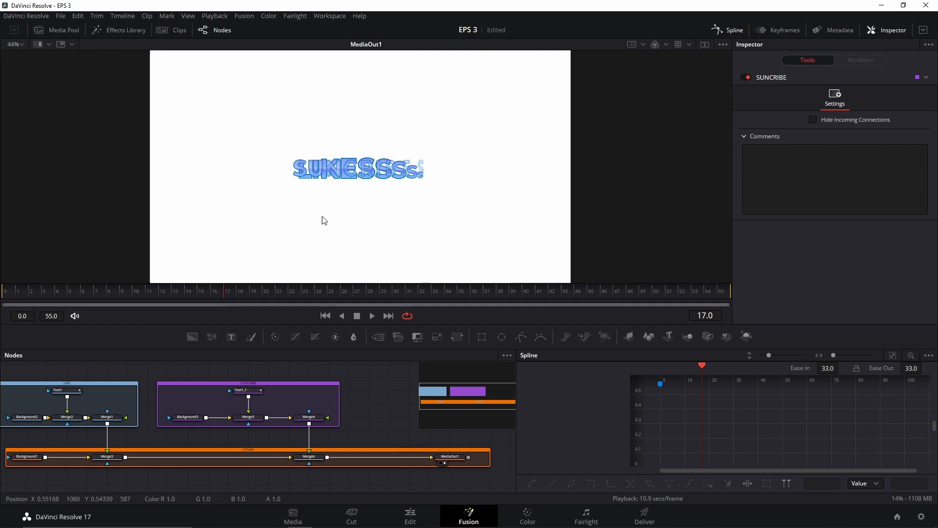
{"action": "key", "text": "space"}
{"action": "scroll", "coordinate": [167, 343], "scroll_direction": "down", "scroll_amount": 3}
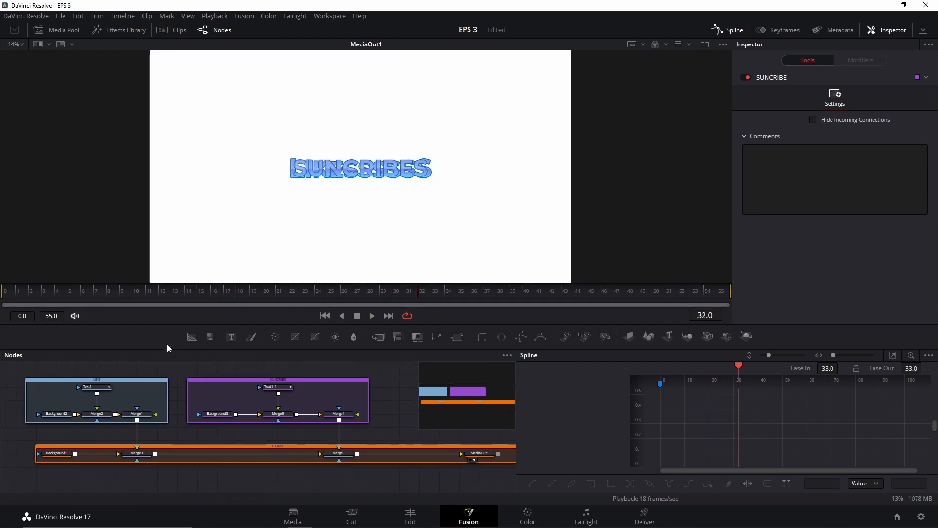
{"action": "scroll", "coordinate": [310, 423], "scroll_direction": "up", "scroll_amount": 2}
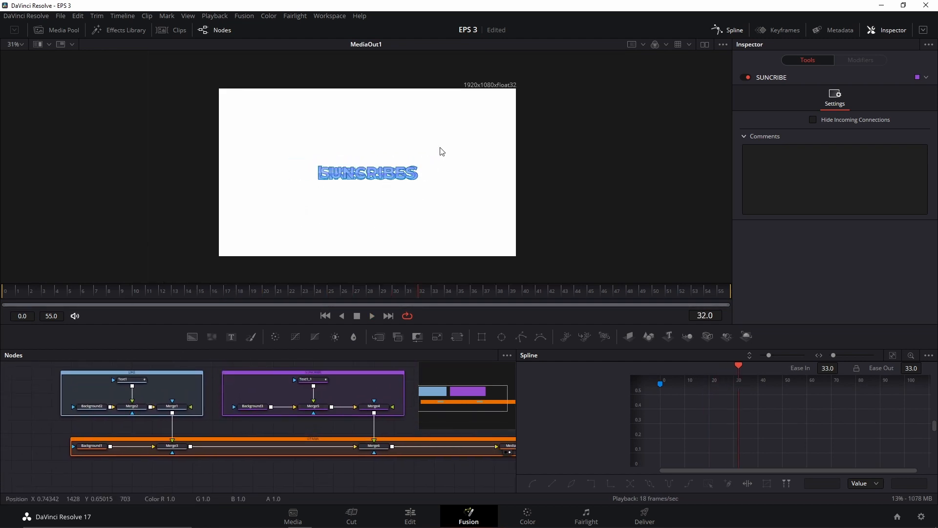
{"action": "scroll", "coordinate": [436, 185], "scroll_direction": "down", "scroll_amount": 3}
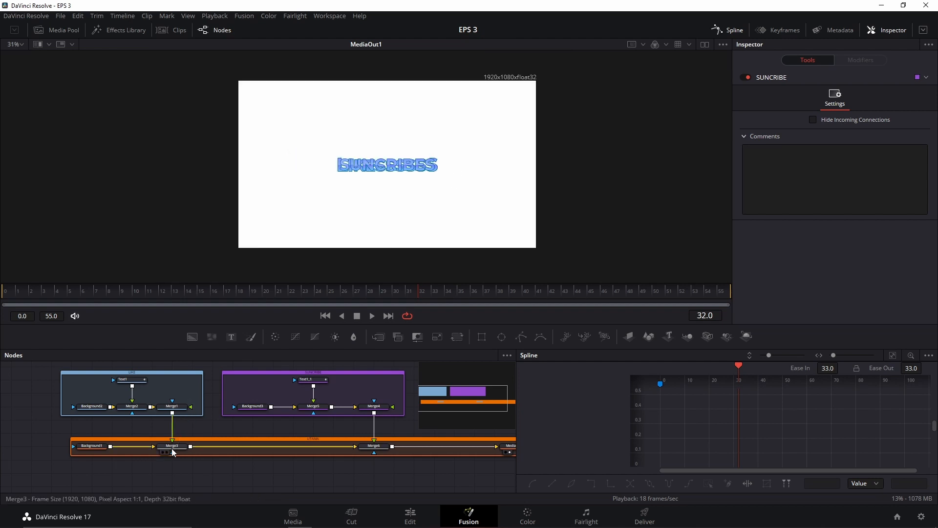
Step: Move the LIKESSSSSS title above SUNCRIBES with Merge3, to a Center Y of about 0.687, and play both titles
{"action": "left_click", "coordinate": [173, 449]}
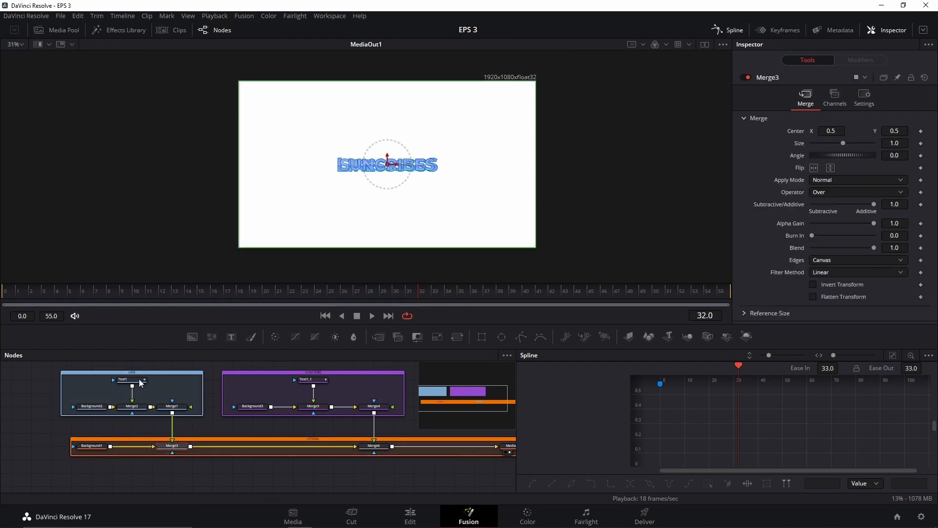
{"action": "left_click_drag", "start_coordinate": [387, 157], "coordinate": [400, 127]}
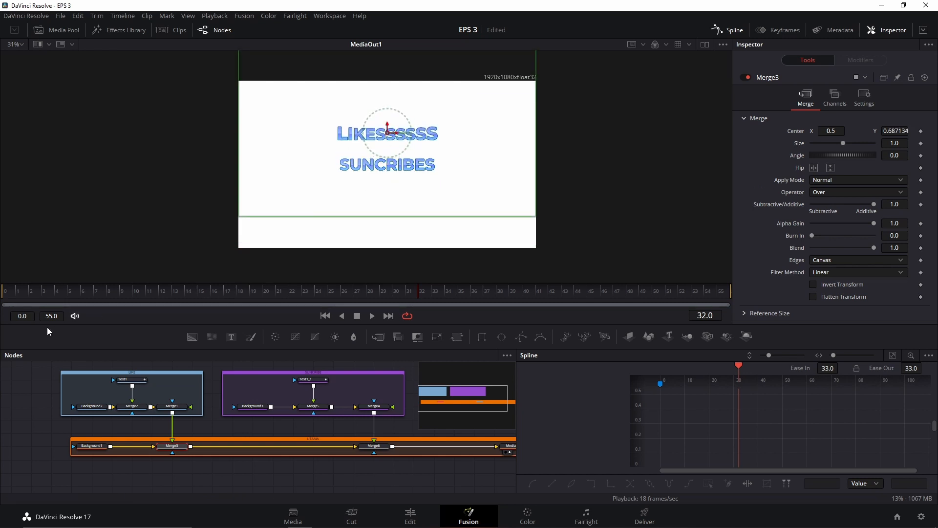
{"action": "key", "text": "space"}
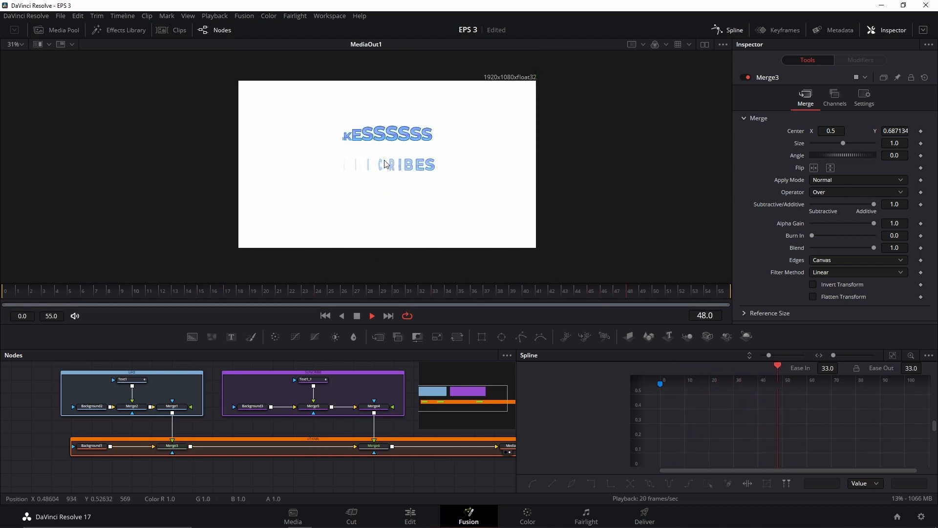
{"action": "key", "text": "space"}
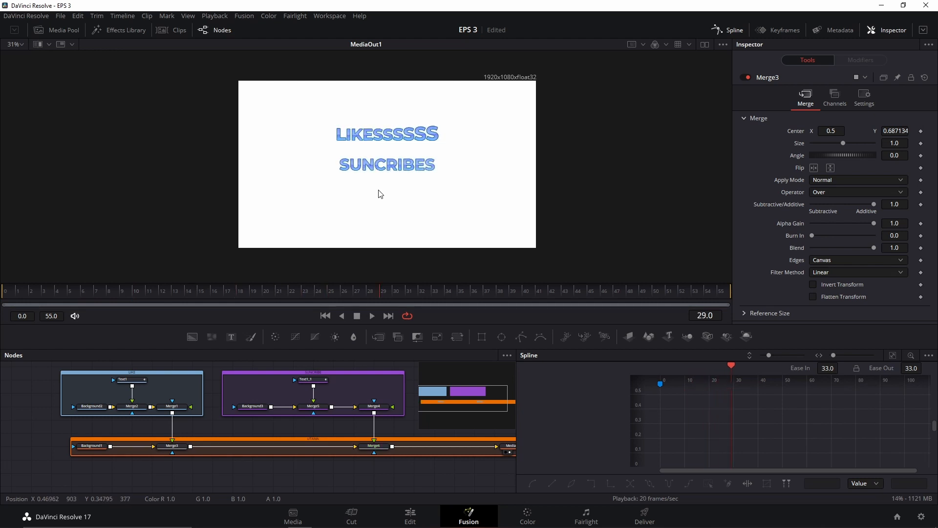
Step: Widen the UTAMA underlay and move MediaOut1 to its far end to make room for another branch
{"action": "scroll", "coordinate": [323, 433], "scroll_direction": "right", "scroll_amount": 10}
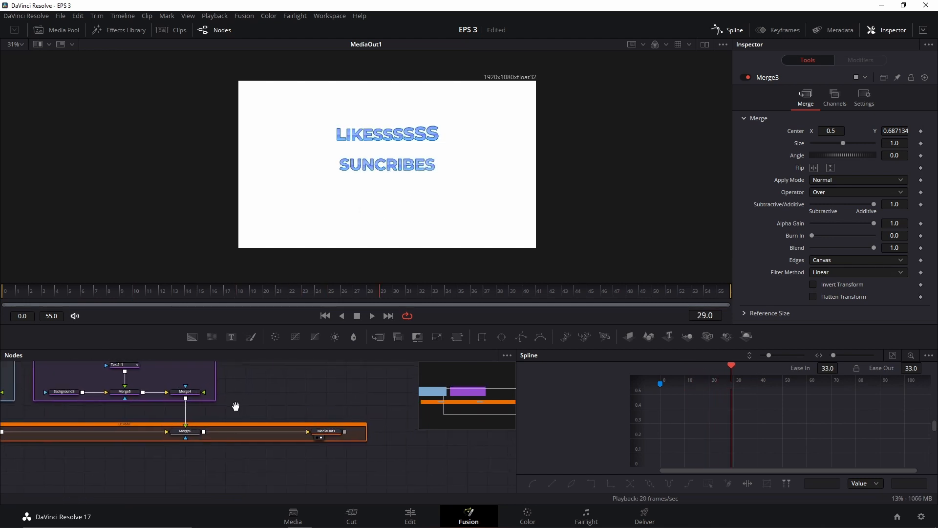
{"action": "left_click_drag", "start_coordinate": [338, 416], "coordinate": [247, 452]}
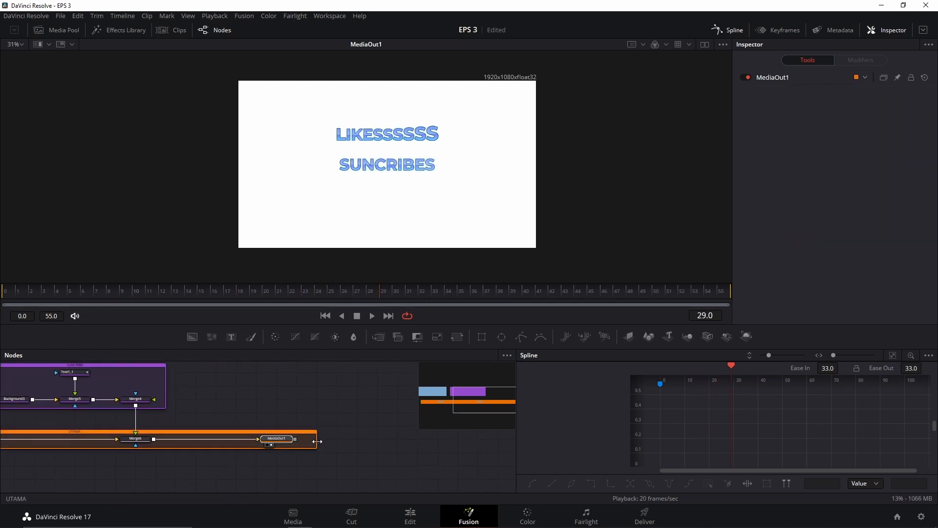
{"action": "left_click_drag", "start_coordinate": [317, 440], "coordinate": [515, 440]}
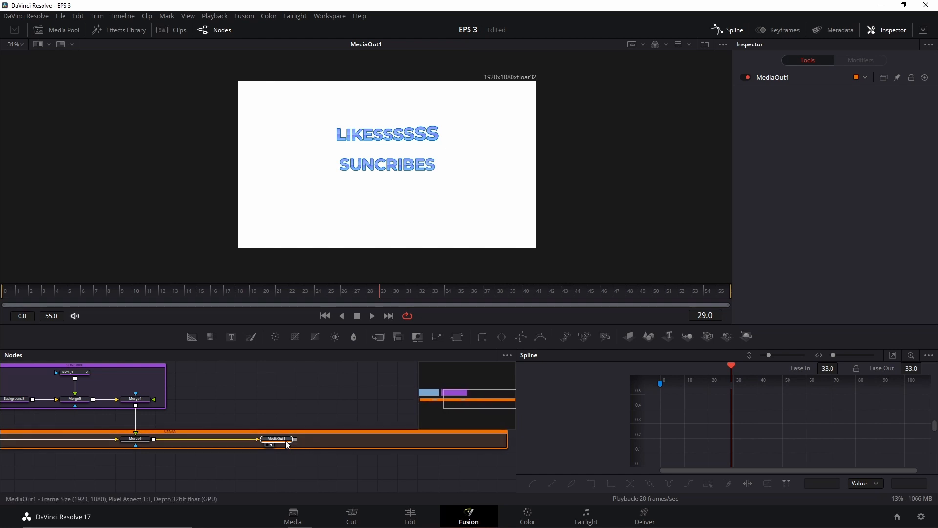
{"action": "left_click_drag", "start_coordinate": [280, 444], "coordinate": [484, 446]}
{"action": "left_click_drag", "start_coordinate": [318, 467], "coordinate": [238, 403]}
Step: Duplicate the Text1_1 node into the empty area beside the SUNCRIBE group
{"action": "left_click", "coordinate": [159, 399]}
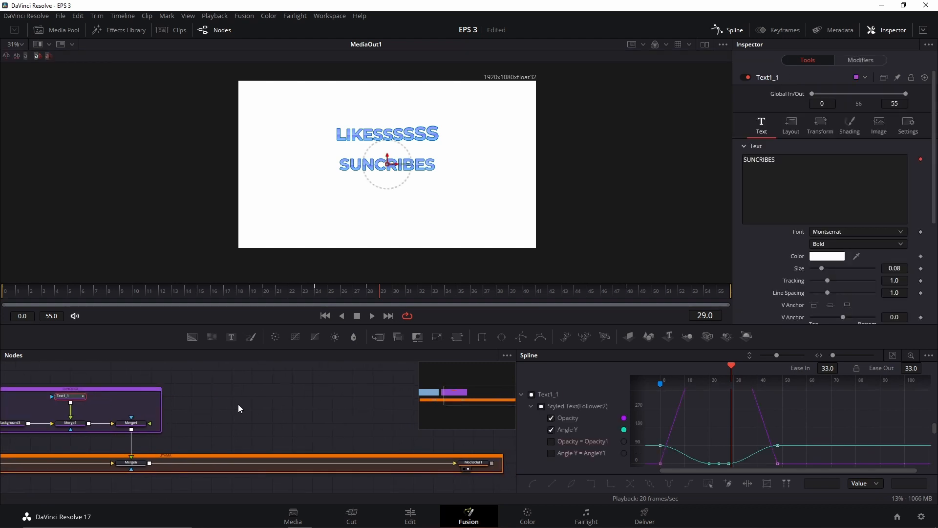
{"action": "left_click", "coordinate": [238, 404]}
{"action": "key", "text": "ctrl+v"}
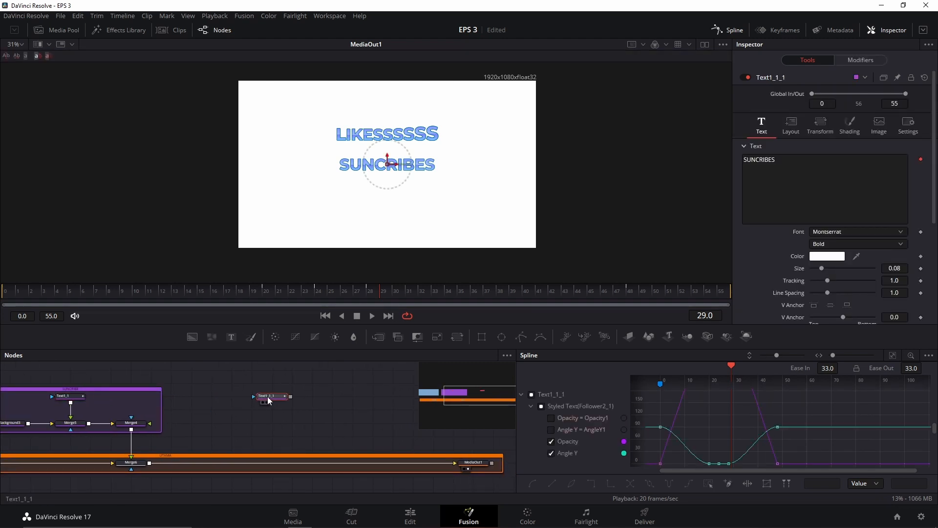
Step: Add a Background node feeding a Merge node beneath the copied text and view the merge
{"action": "left_click_drag", "start_coordinate": [192, 337], "coordinate": [215, 422]}
{"action": "left_click_drag", "start_coordinate": [379, 337], "coordinate": [342, 424]}
{"action": "key", "text": "1"}
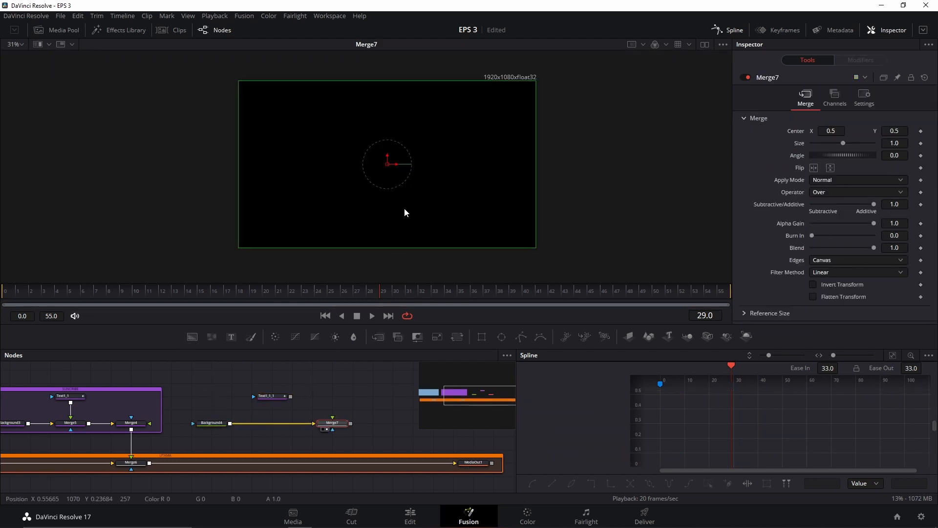
Step: Merge the copied text over the new background and set the background's Alpha to 0
{"action": "left_click_drag", "start_coordinate": [290, 396], "coordinate": [217, 424]}
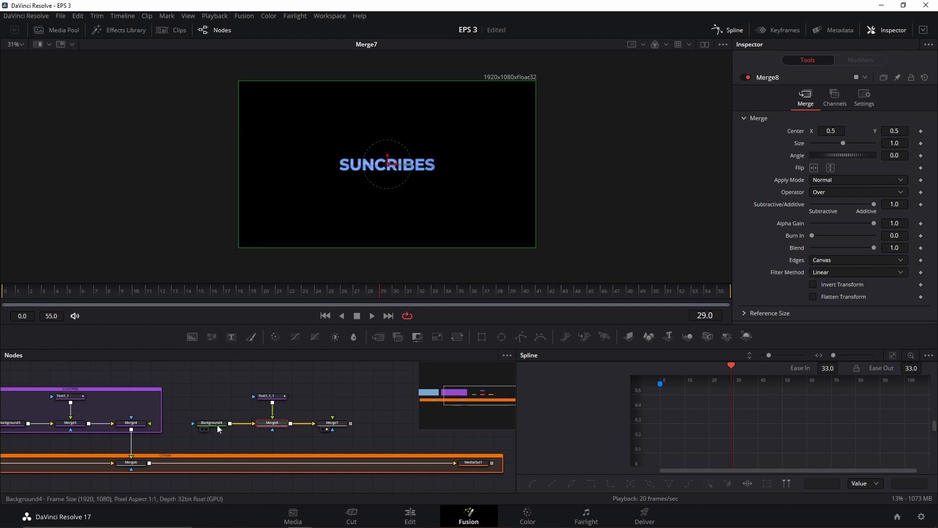
{"action": "left_click", "coordinate": [217, 424]}
{"action": "left_click_drag", "start_coordinate": [873, 225], "coordinate": [785, 238]}
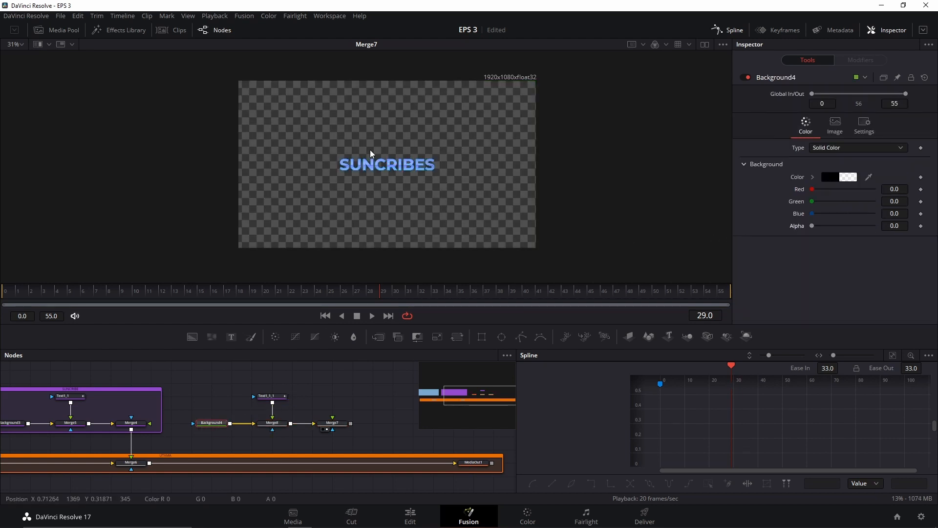
Step: Remove the Follower2_1 modifier from the styled text of the Text1_1_1 node
{"action": "scroll", "coordinate": [342, 390], "scroll_direction": "up", "scroll_amount": 3}
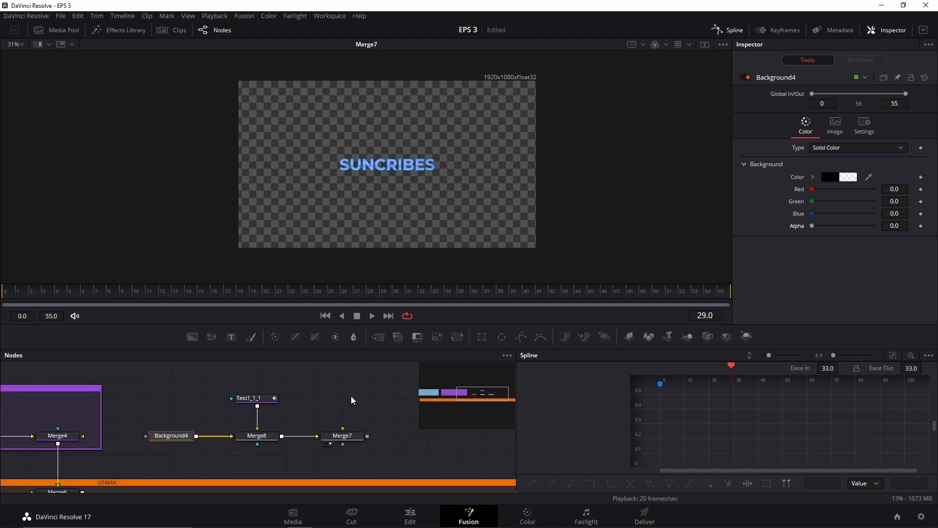
{"action": "left_click", "coordinate": [214, 386]}
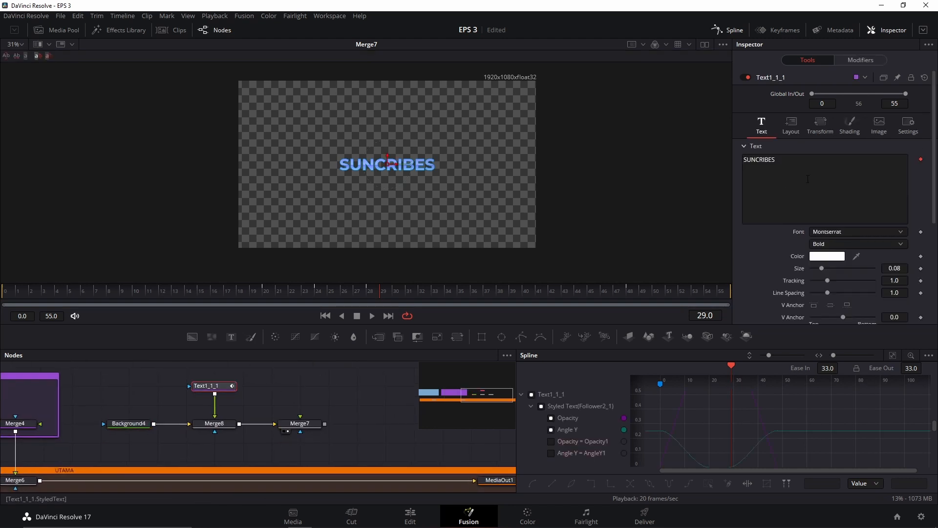
{"action": "left_click_drag", "start_coordinate": [157, 295], "coordinate": [405, 300]}
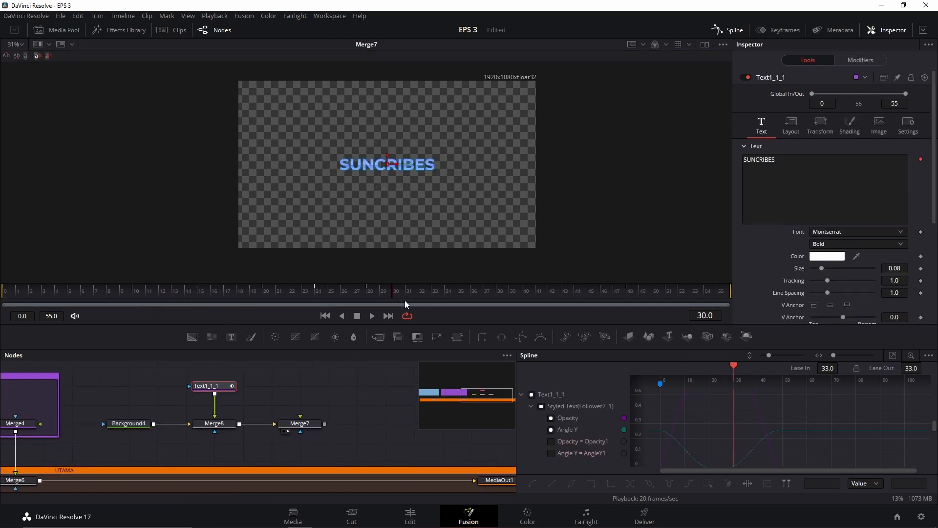
{"action": "right_click", "coordinate": [801, 188]}
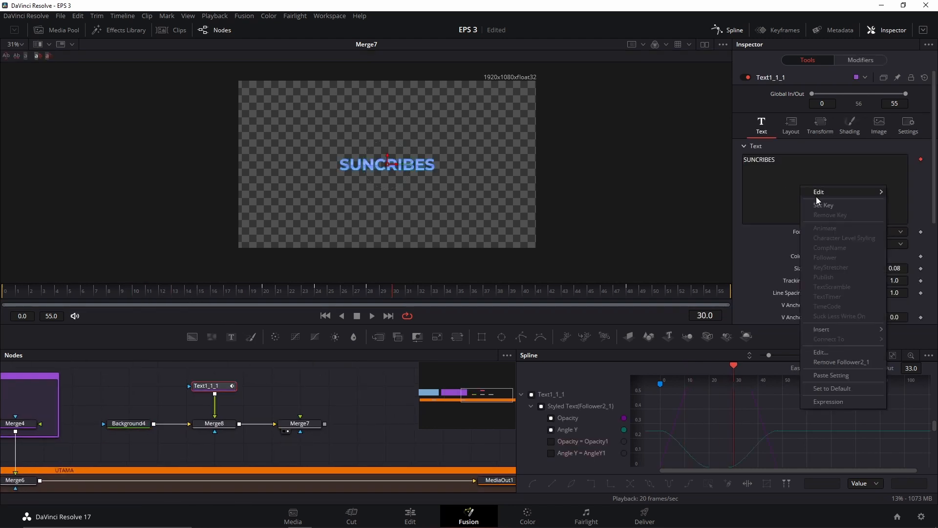
{"action": "left_click", "coordinate": [837, 362]}
{"action": "left_click", "coordinate": [331, 291]}
{"action": "left_click", "coordinate": [897, 162]}
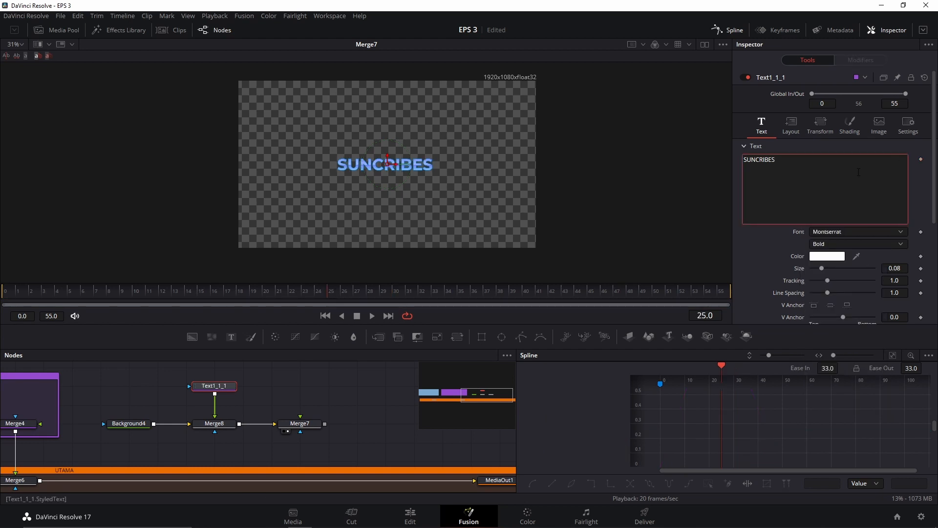
Step: Replace the copied node's text with SHARE
{"action": "left_click", "coordinate": [6, 291]}
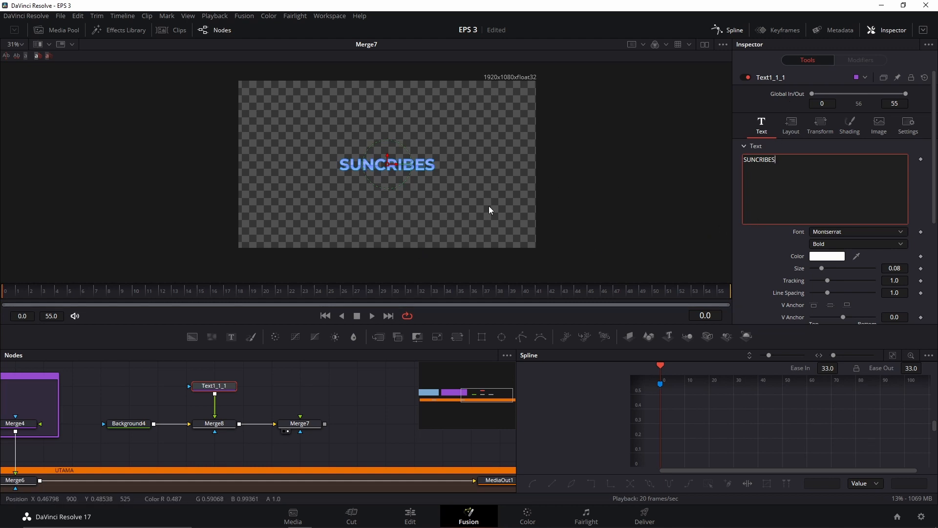
{"action": "scroll", "coordinate": [412, 163], "scroll_direction": "up", "scroll_amount": 3}
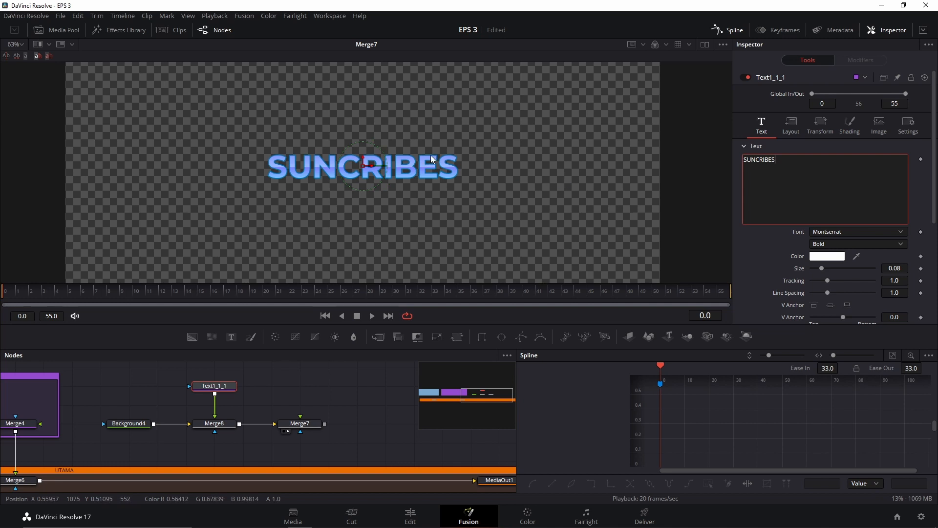
{"action": "scroll", "coordinate": [447, 154], "scroll_direction": "up", "scroll_amount": 2}
{"action": "scroll", "coordinate": [449, 155], "scroll_direction": "down", "scroll_amount": 2}
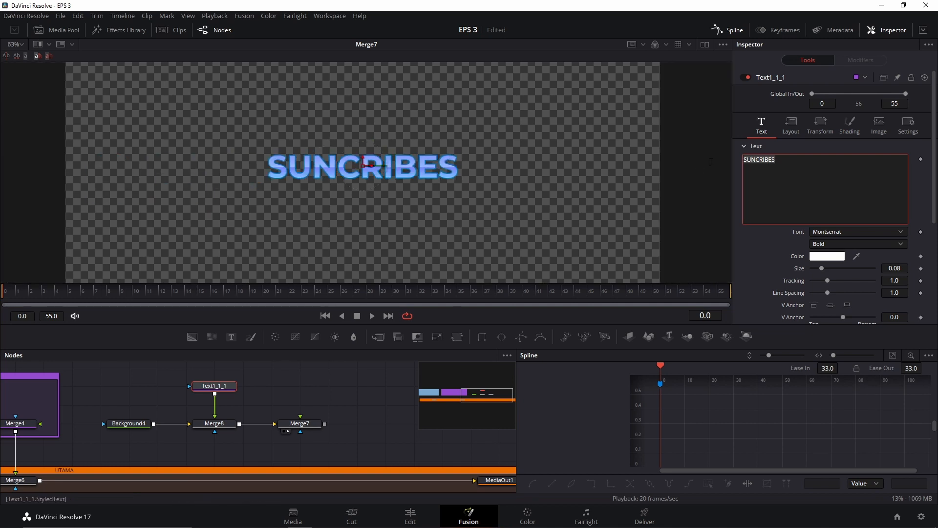
{"action": "type", "text": "SHARE"}
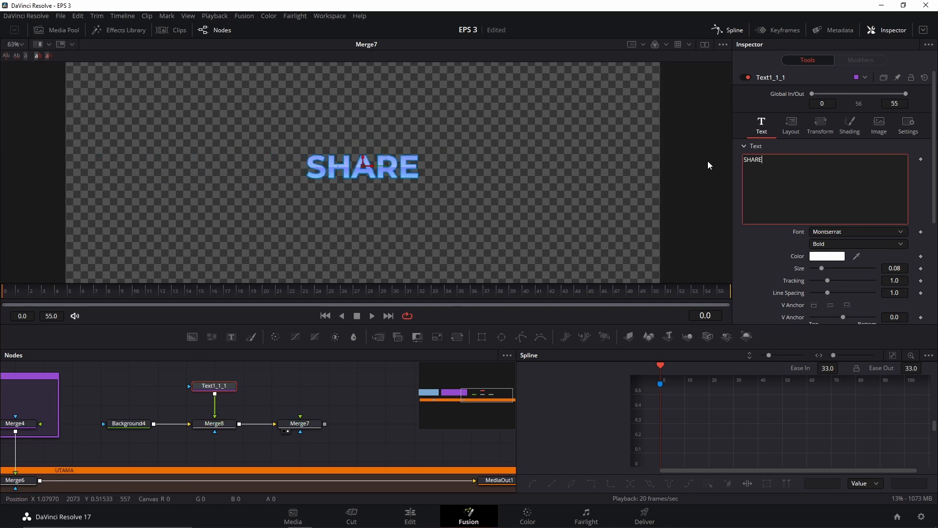
{"action": "scroll", "coordinate": [408, 197], "scroll_direction": "down", "scroll_amount": 2}
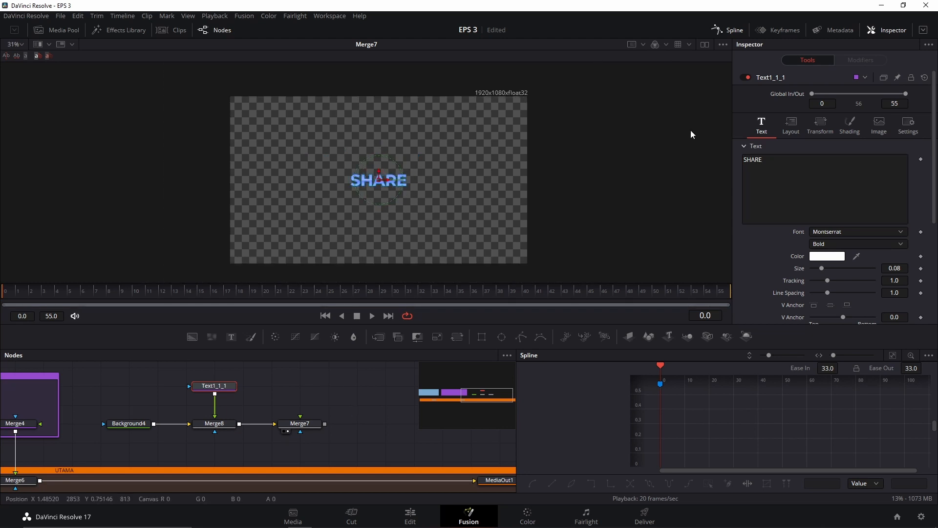
Step: Add a Follower modifier to the SHARE text and set its delay between each character to 1.43
{"action": "right_click", "coordinate": [813, 168]}
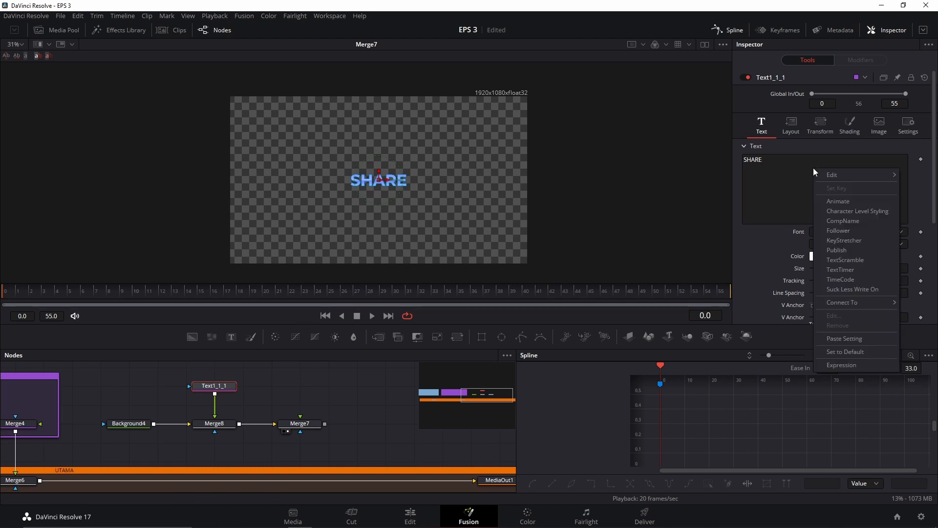
{"action": "left_click", "coordinate": [842, 234]}
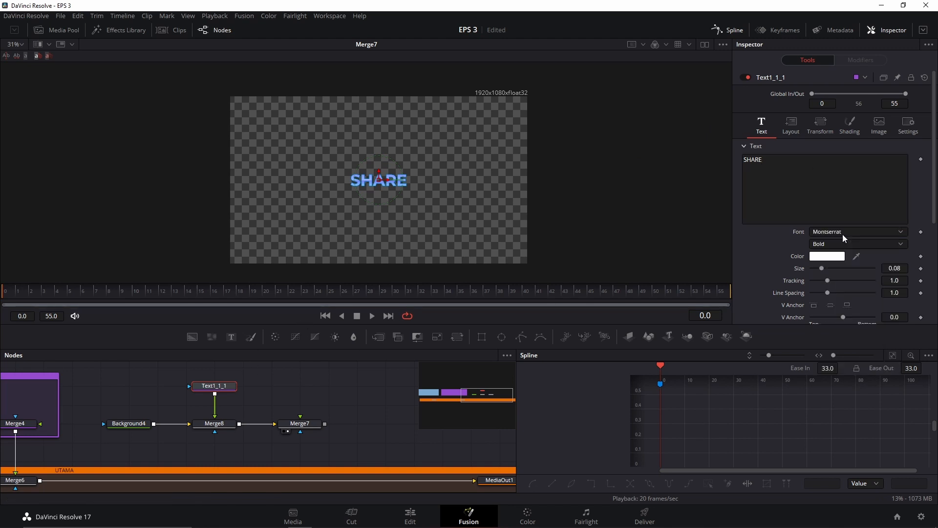
{"action": "left_click", "coordinate": [862, 60]}
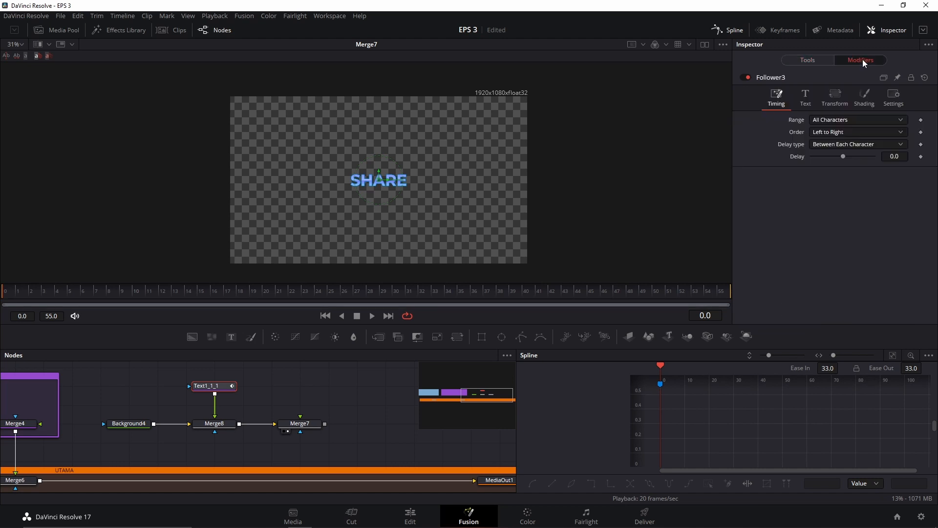
{"action": "type", "text": "1.18"}
{"action": "key", "text": "Return"}
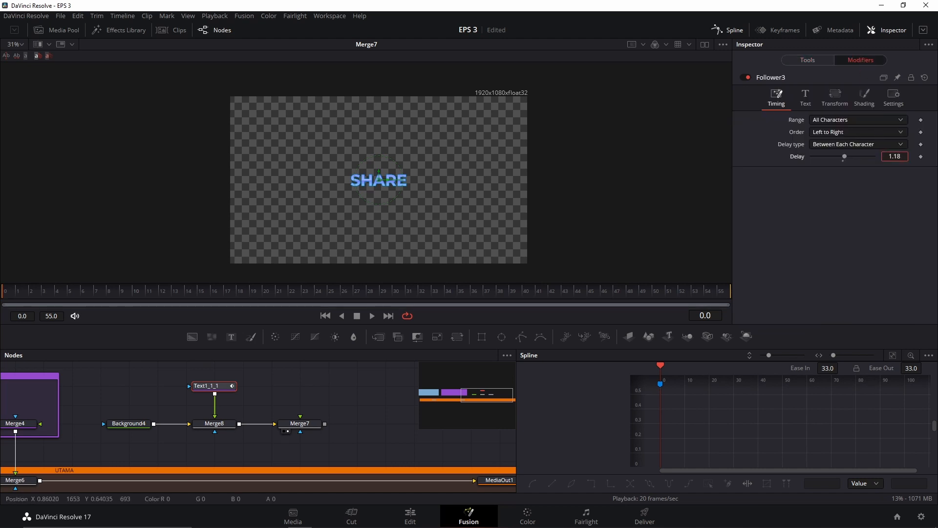
{"action": "type", "text": "1.43"}
{"action": "key", "text": "Return"}
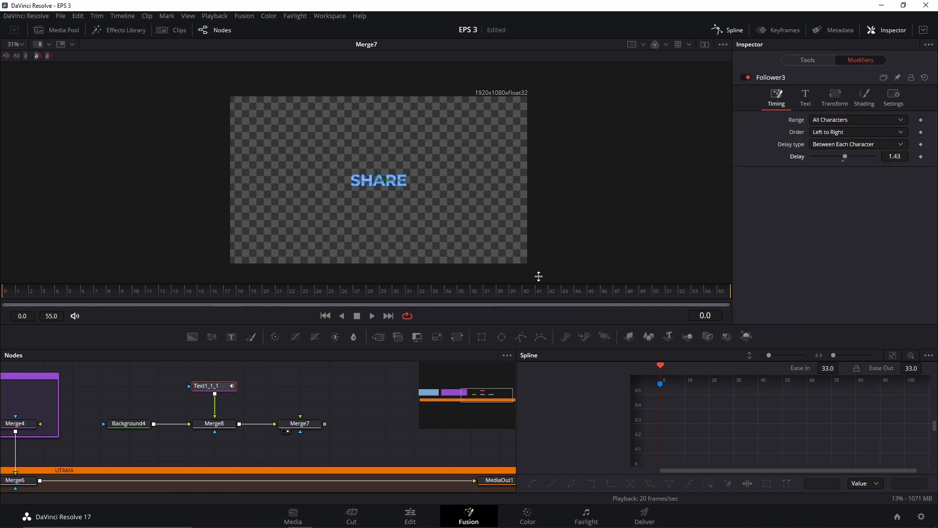
Step: Keyframe the position Offset of the follower's shading element 1 at frame 20
{"action": "left_click", "coordinate": [869, 96]}
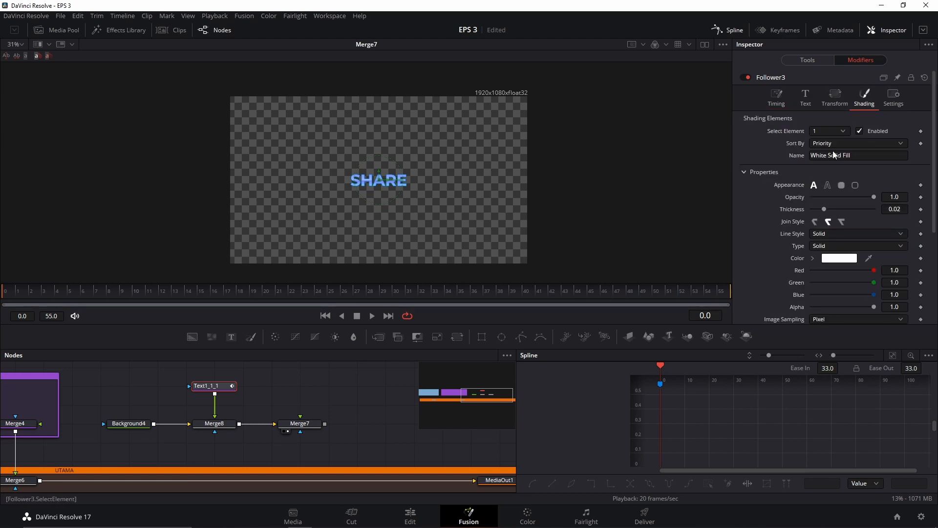
{"action": "scroll", "coordinate": [767, 196], "scroll_direction": "down", "scroll_amount": 3}
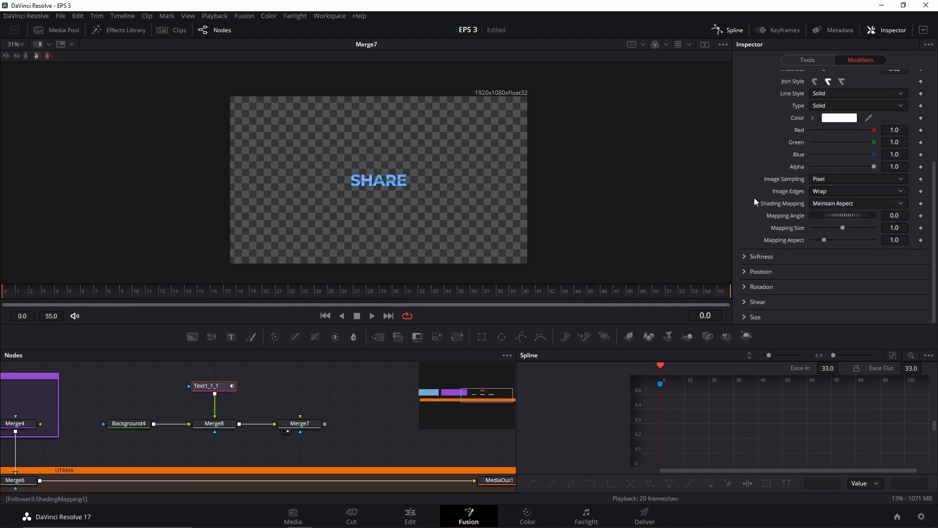
{"action": "left_click", "coordinate": [743, 273]}
{"action": "scroll", "coordinate": [745, 271], "scroll_direction": "down", "scroll_amount": 2}
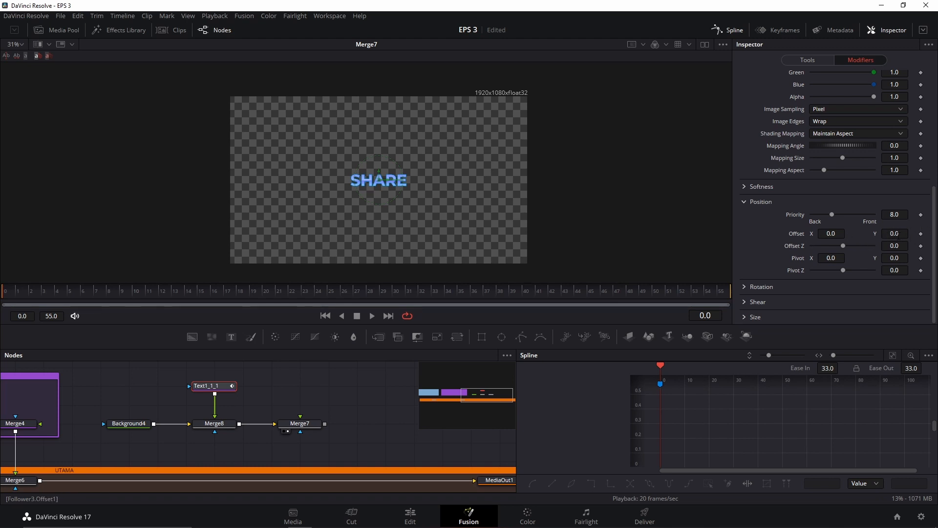
{"action": "left_click_drag", "start_coordinate": [104, 290], "coordinate": [271, 292]}
{"action": "left_click", "coordinate": [921, 234]}
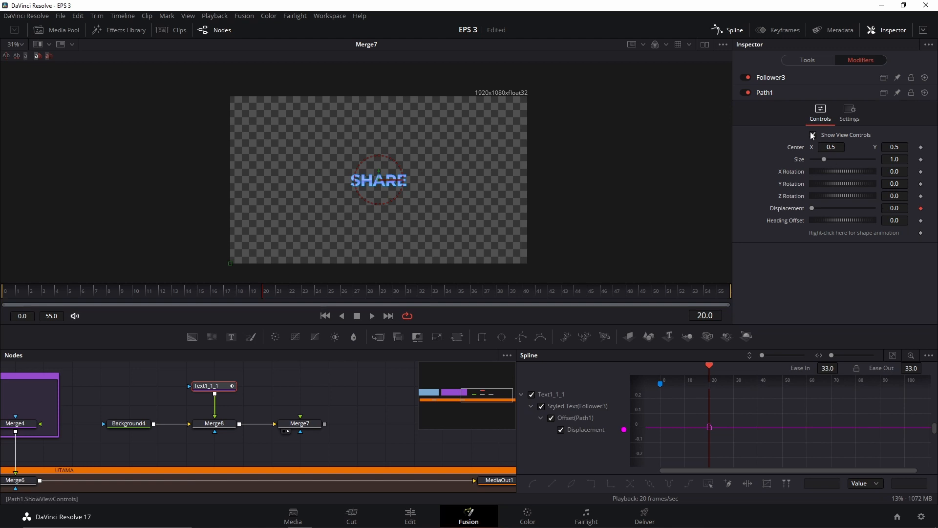
Step: Set the follower shading's Offset Y to -2 at frame 0 so the letters start below their place
{"action": "left_click", "coordinate": [778, 78]}
{"action": "scroll", "coordinate": [767, 240], "scroll_direction": "down", "scroll_amount": 5}
{"action": "scroll", "coordinate": [767, 240], "scroll_direction": "down", "scroll_amount": 2}
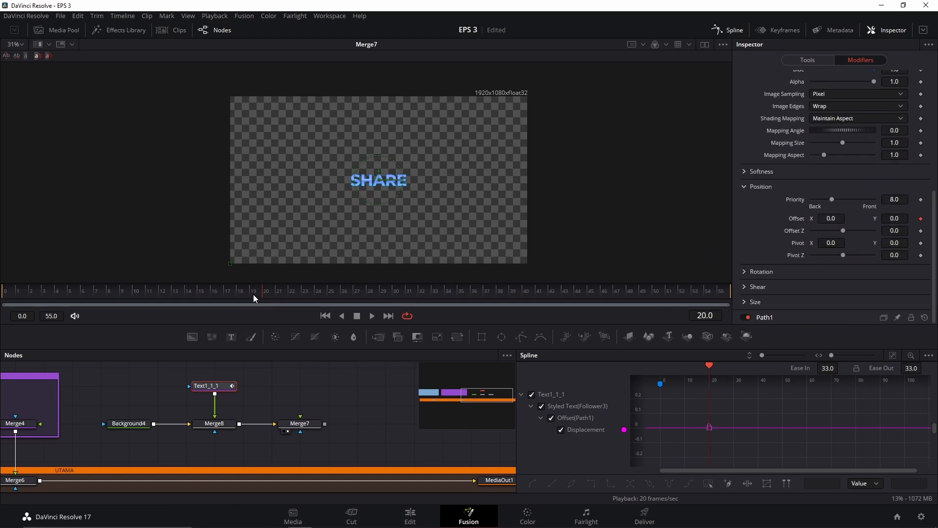
{"action": "left_click_drag", "start_coordinate": [253, 294], "coordinate": [4, 298]}
{"action": "mouse_move", "coordinate": [894, 219]}
{"action": "left_mouse_down"}
{"action": "mouse_move", "coordinate": [846, 218]}
{"action": "mouse_move", "coordinate": [902, 218]}
{"action": "left_mouse_up"}
{"action": "key", "text": "BackSpace"}
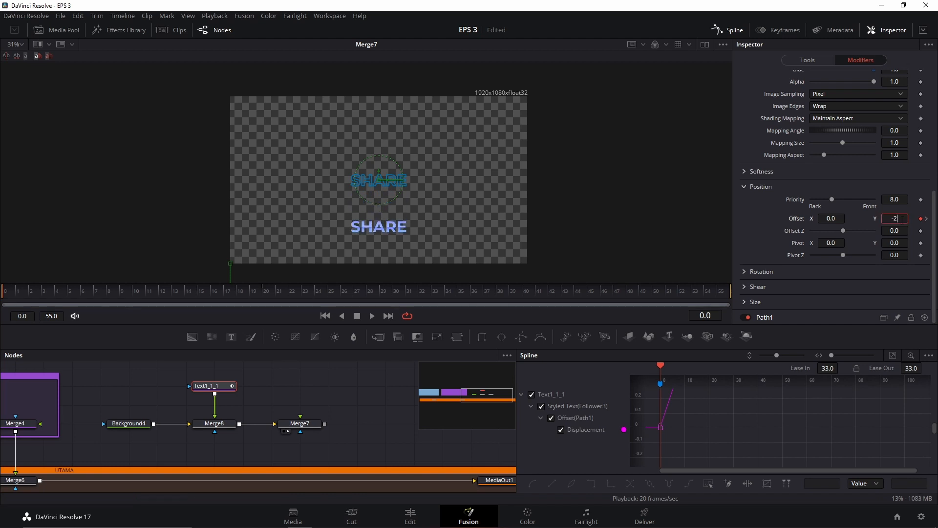
{"action": "type", "text": "-2"}
{"action": "left_click", "coordinate": [905, 228]}
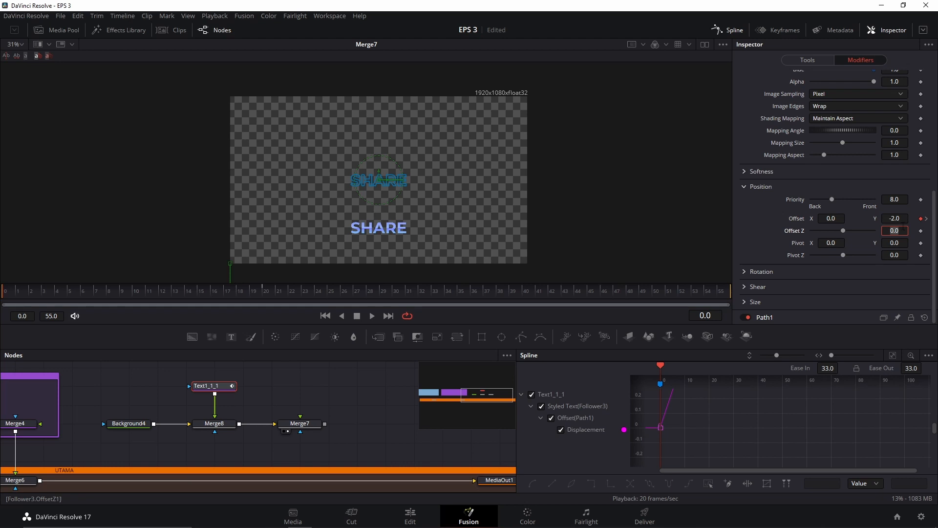
Step: Set the follower's Delay to 1.81 and preview the staggered rise of the SHARE letters
{"action": "left_click", "coordinate": [891, 356]}
{"action": "key", "text": "space"}
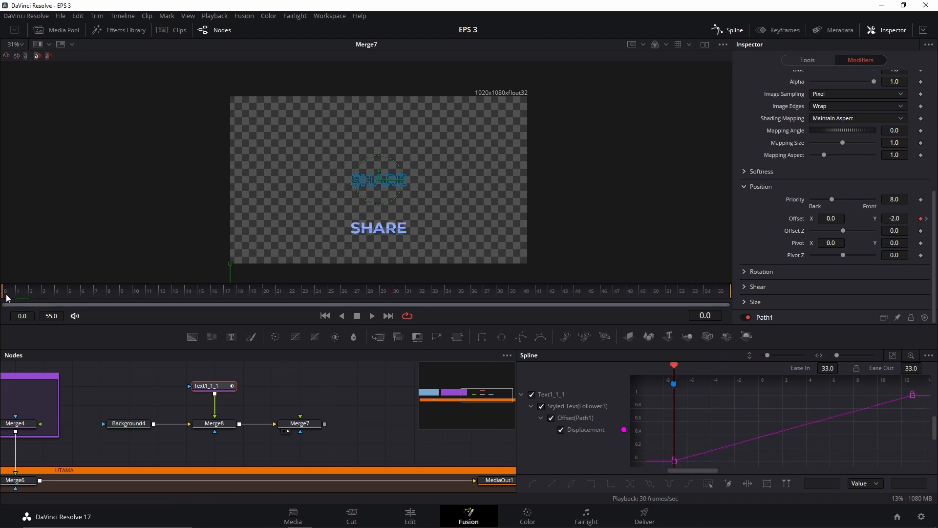
{"action": "left_click", "coordinate": [69, 290]}
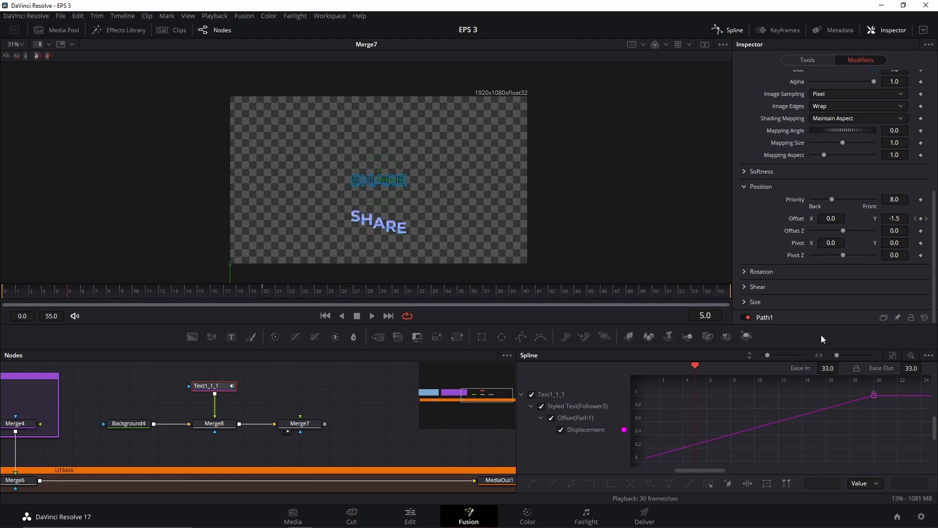
{"action": "scroll", "coordinate": [774, 143], "scroll_direction": "up", "scroll_amount": 5}
{"action": "left_click", "coordinate": [783, 95]}
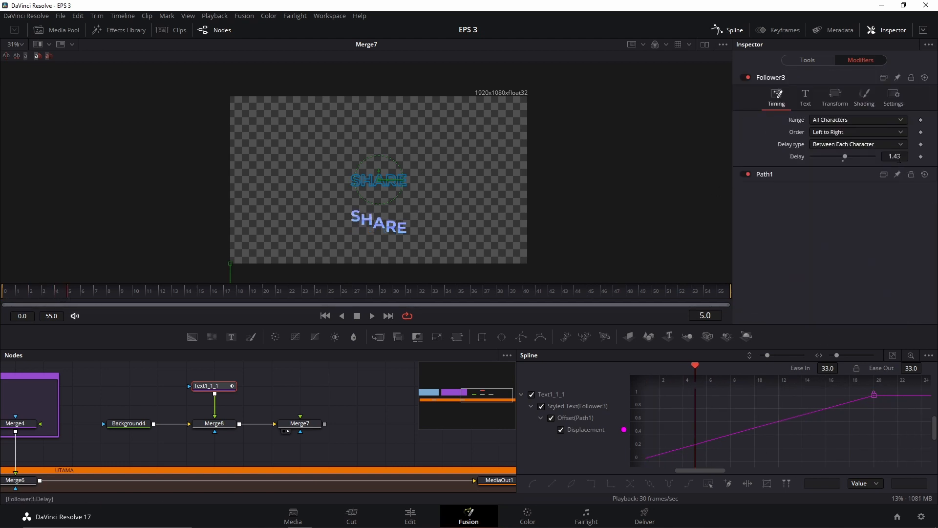
{"action": "left_click_drag", "start_coordinate": [894, 157], "coordinate": [881, 156]}
{"action": "key", "text": "space"}
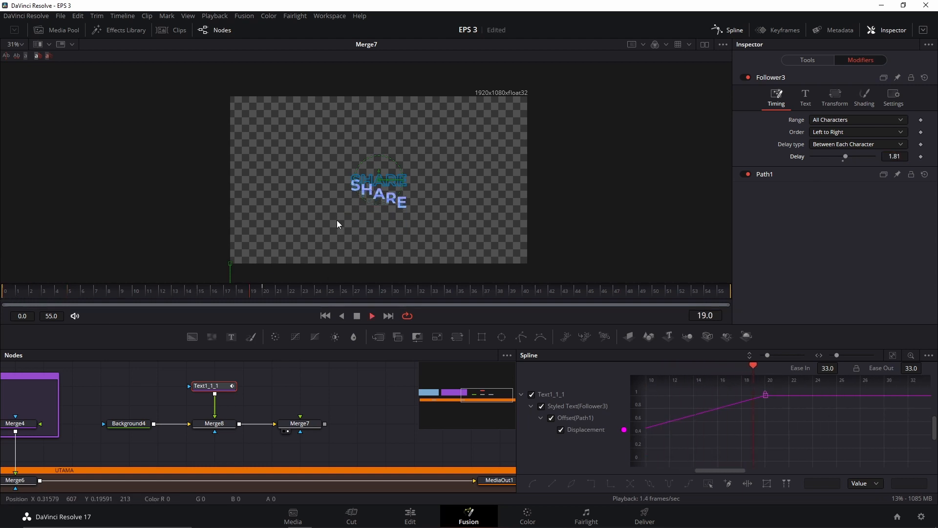
{"action": "key", "text": "space"}
{"action": "left_click", "coordinate": [161, 292]}
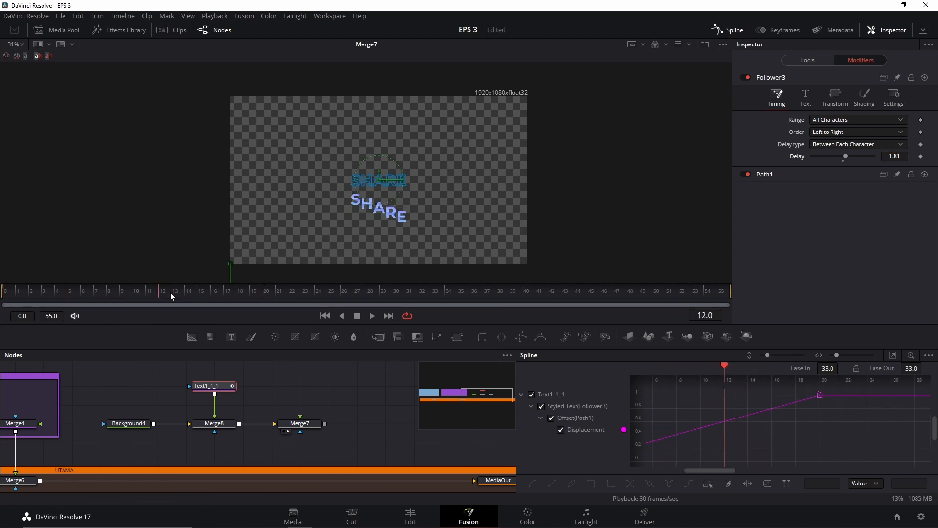
{"action": "key", "text": "ctrl+f"}
{"action": "scroll", "coordinate": [458, 198], "scroll_direction": "up", "scroll_amount": 4}
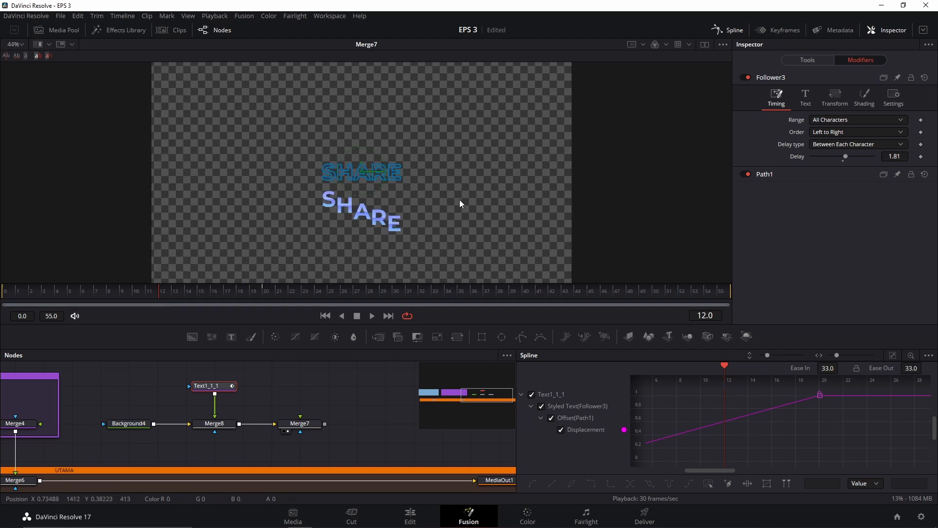
Step: Open the easing functions dialog for both displacement keyframes of the SHARE follower's offset spline
{"action": "left_click", "coordinate": [892, 356]}
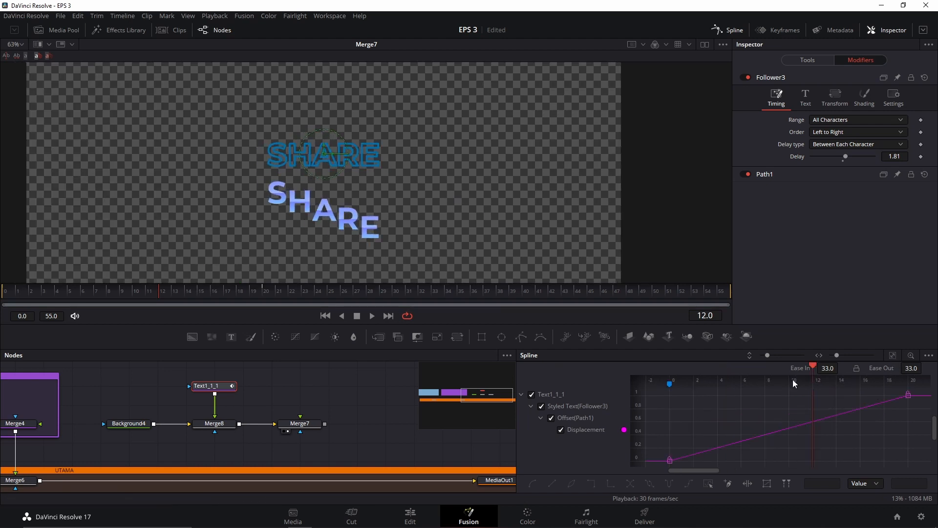
{"action": "scroll", "coordinate": [793, 379], "scroll_direction": "down", "scroll_amount": 3}
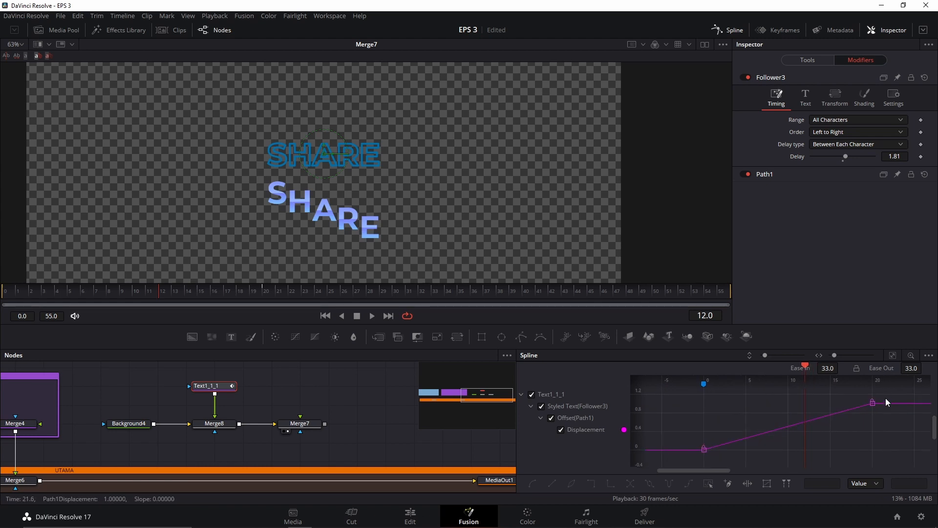
{"action": "left_click_drag", "start_coordinate": [883, 394], "coordinate": [669, 460]}
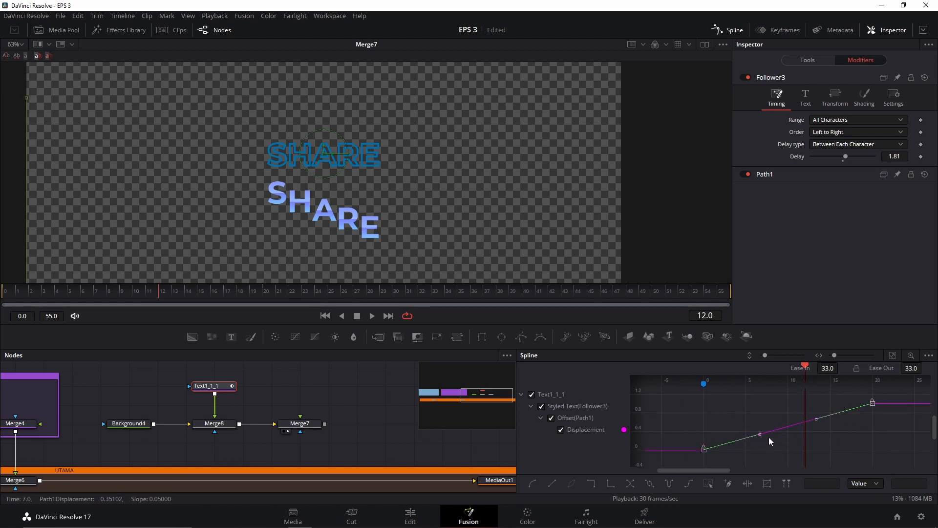
{"action": "right_click", "coordinate": [784, 427]}
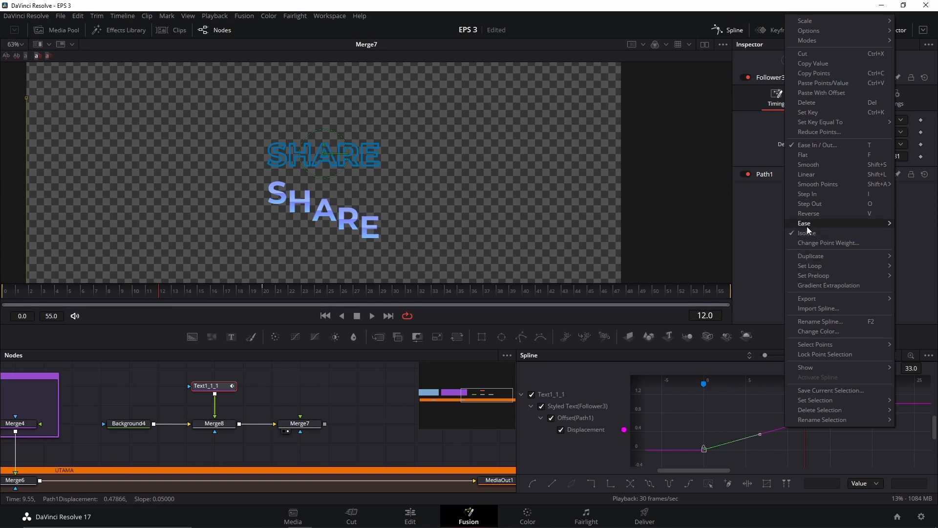
{"action": "mouse_move", "coordinate": [810, 225]}
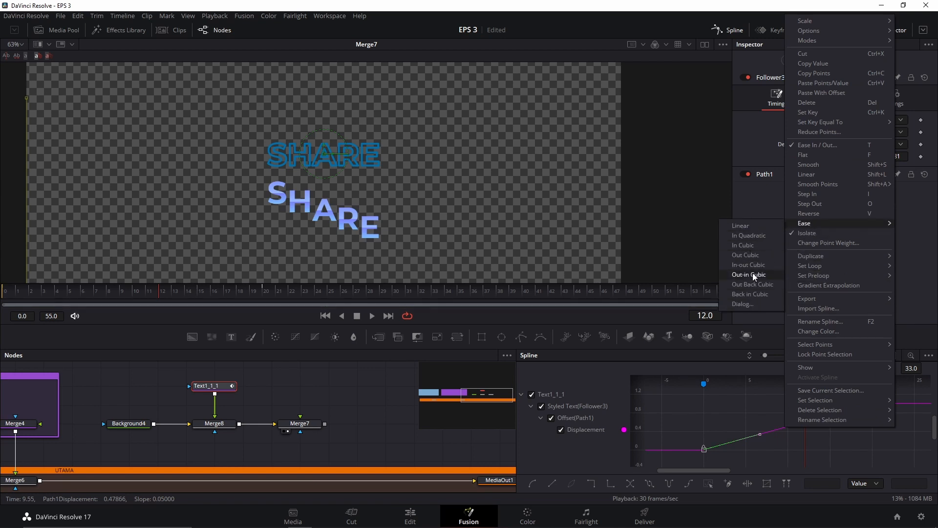
{"action": "left_click", "coordinate": [748, 304]}
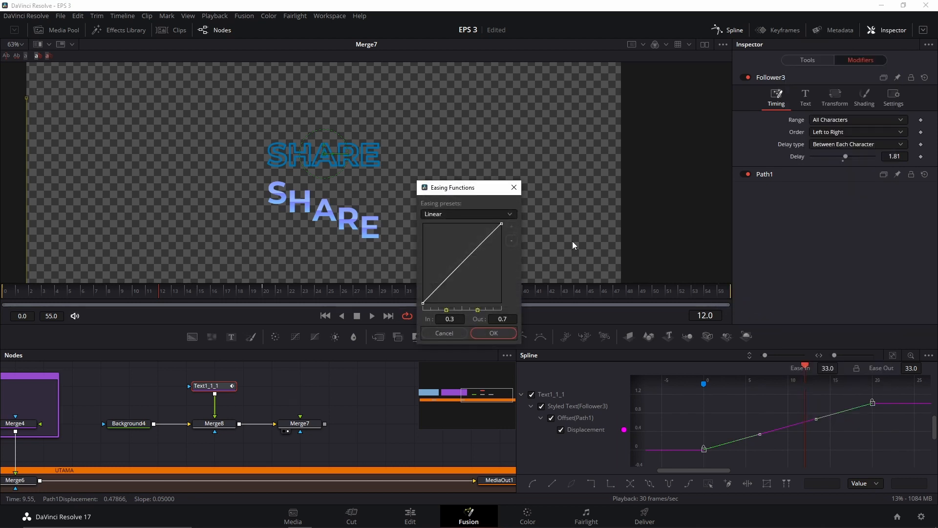
Step: Compare the Out Cubic and Out-in Cubic easing presets, and apply Out Back Cubic to the displacement keyframes
{"action": "left_click", "coordinate": [500, 214]}
{"action": "left_click", "coordinate": [461, 261]}
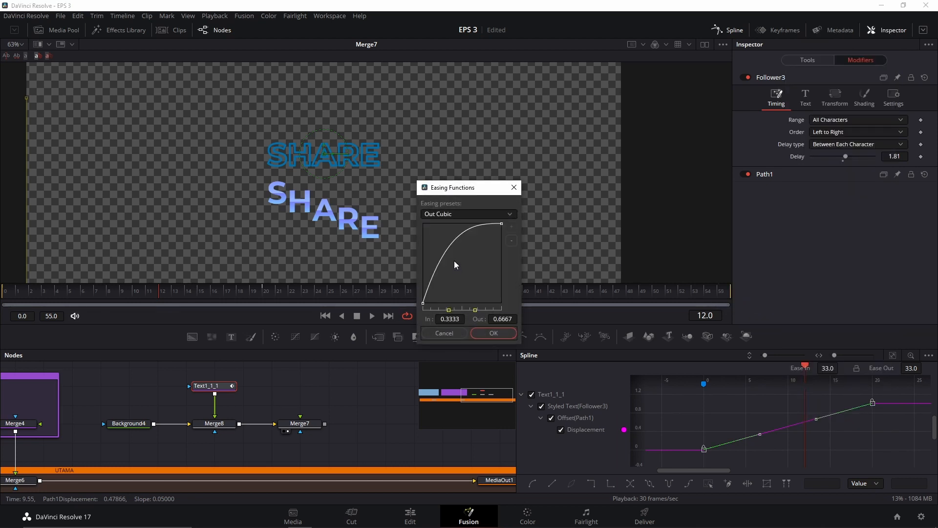
{"action": "left_click", "coordinate": [490, 215]}
{"action": "left_click", "coordinate": [463, 286]}
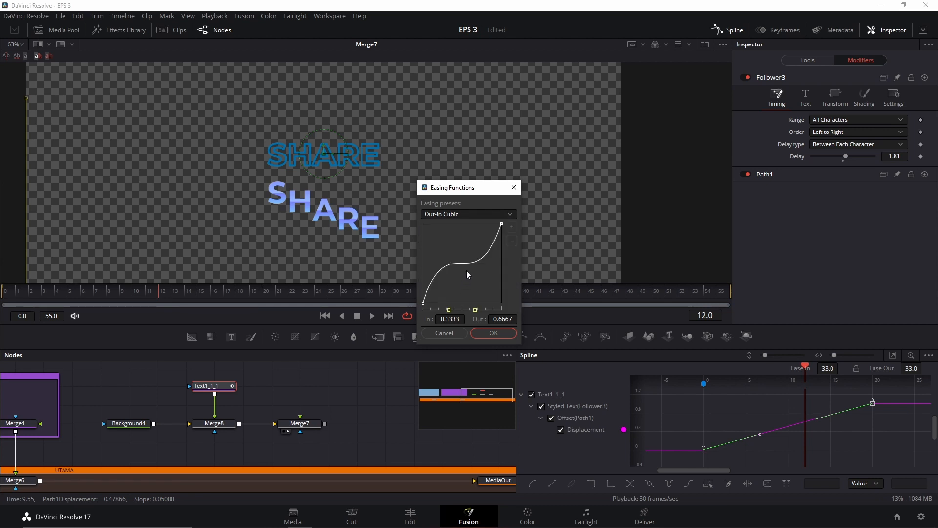
{"action": "left_click", "coordinate": [480, 216]}
{"action": "left_click", "coordinate": [442, 292]}
{"action": "left_click", "coordinate": [511, 240]}
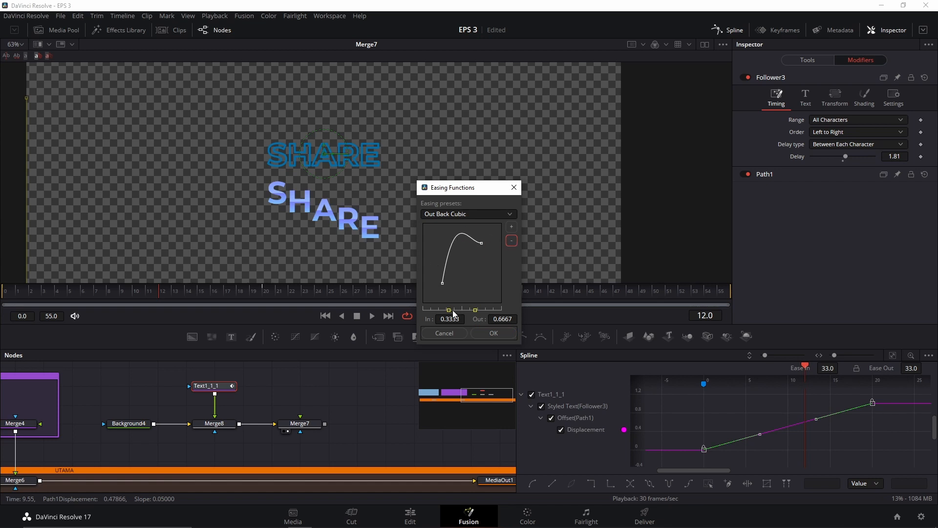
{"action": "left_click", "coordinate": [494, 333]}
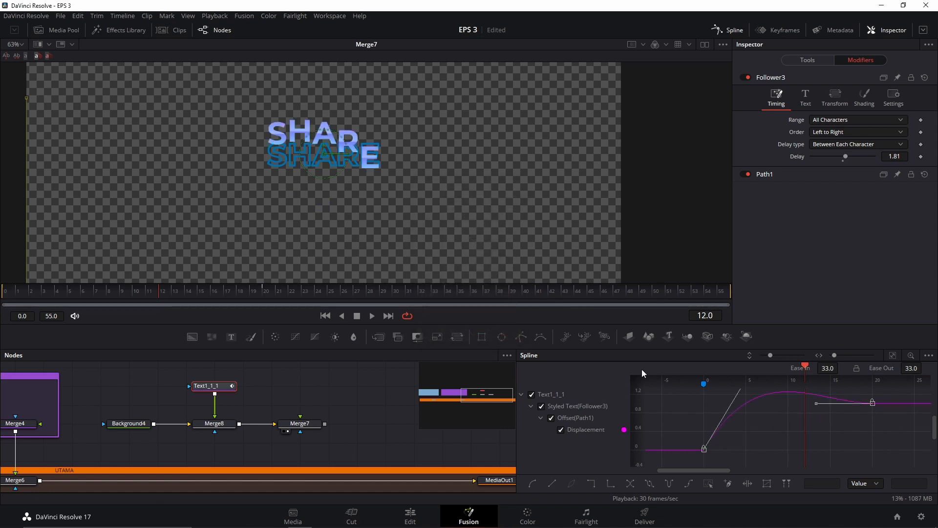
Step: Play the SHARE animation from frame 0 to check how the letters overshoot and settle
{"action": "key", "text": "Home"}
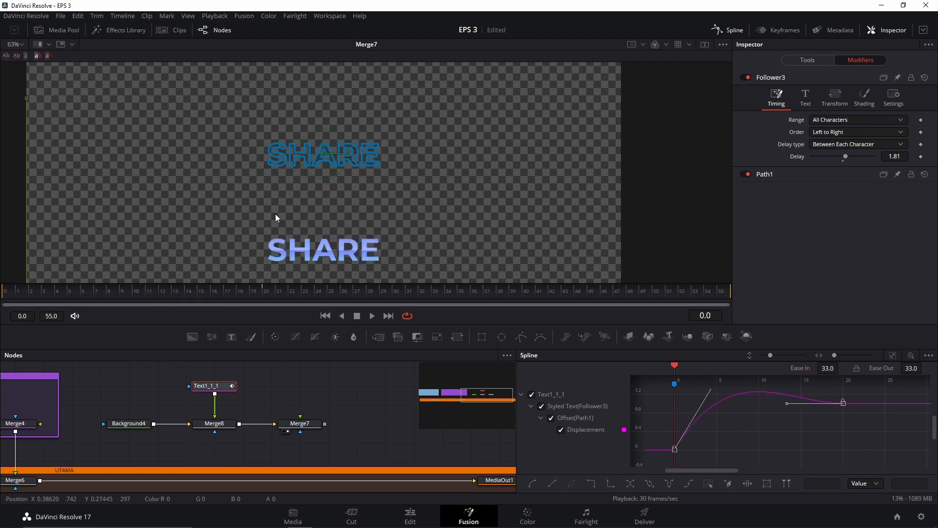
{"action": "key", "text": "space"}
{"action": "key", "text": "space"}
{"action": "key", "text": "Home"}
{"action": "key", "text": "space"}
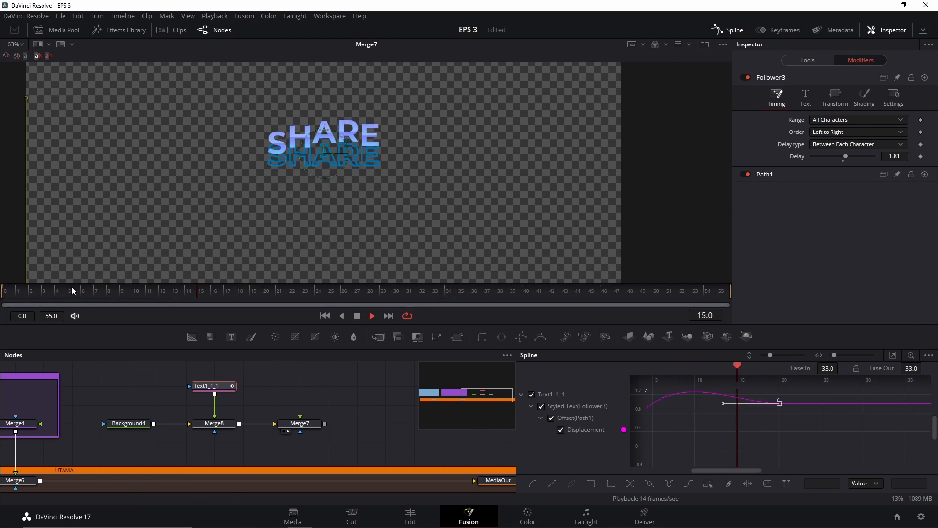
{"action": "key", "text": "space"}
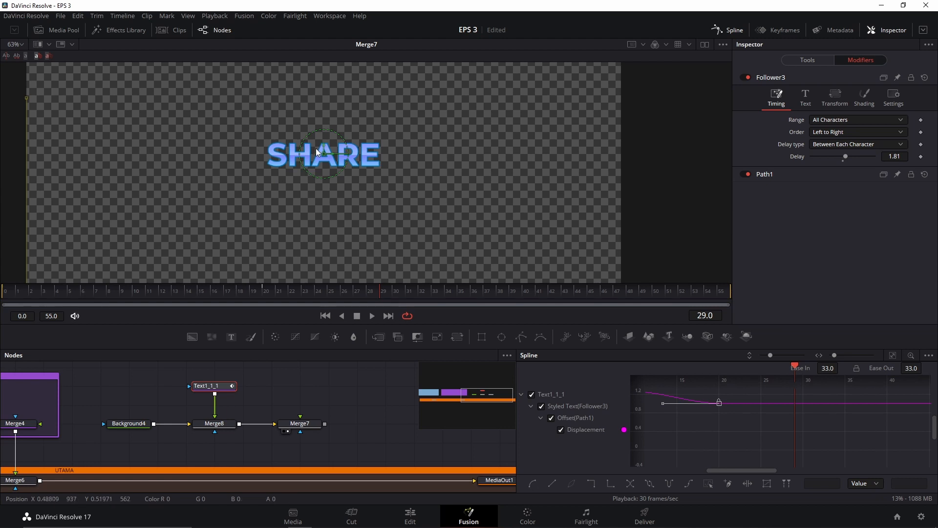
{"action": "scroll", "coordinate": [362, 150], "scroll_direction": "up", "scroll_amount": 2}
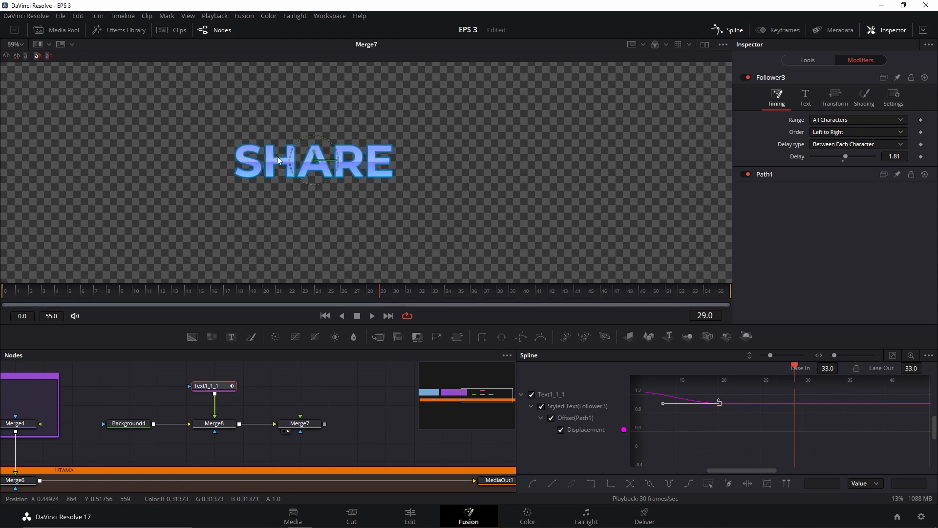
Step: Show the position settings of the follower's shading element 2, the Red Outline, with the playhead at frame 0
{"action": "left_click", "coordinate": [137, 290]}
{"action": "left_click", "coordinate": [19, 293]}
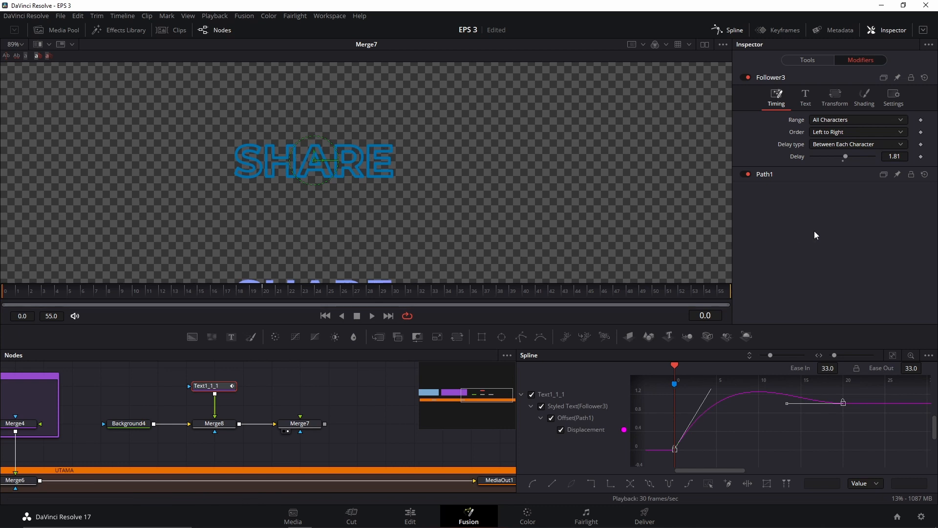
{"action": "left_click", "coordinate": [864, 97]}
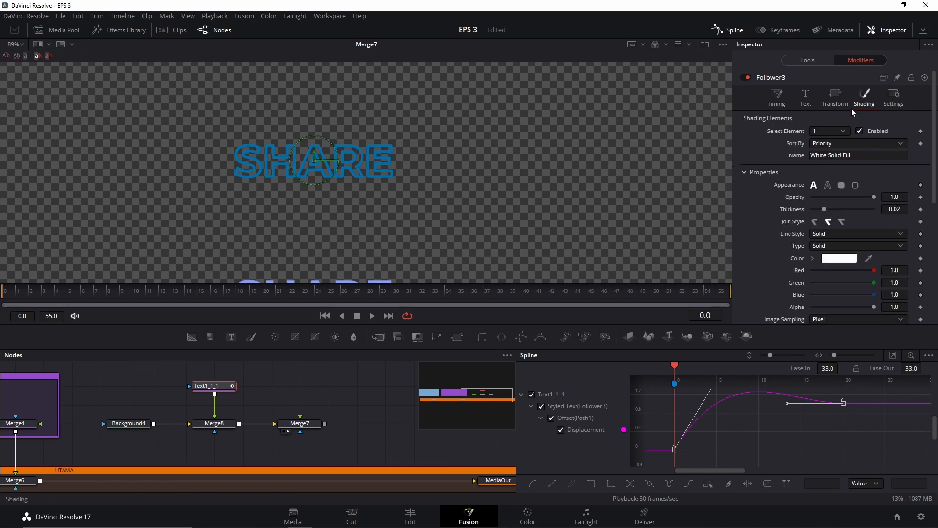
{"action": "left_click", "coordinate": [845, 131]}
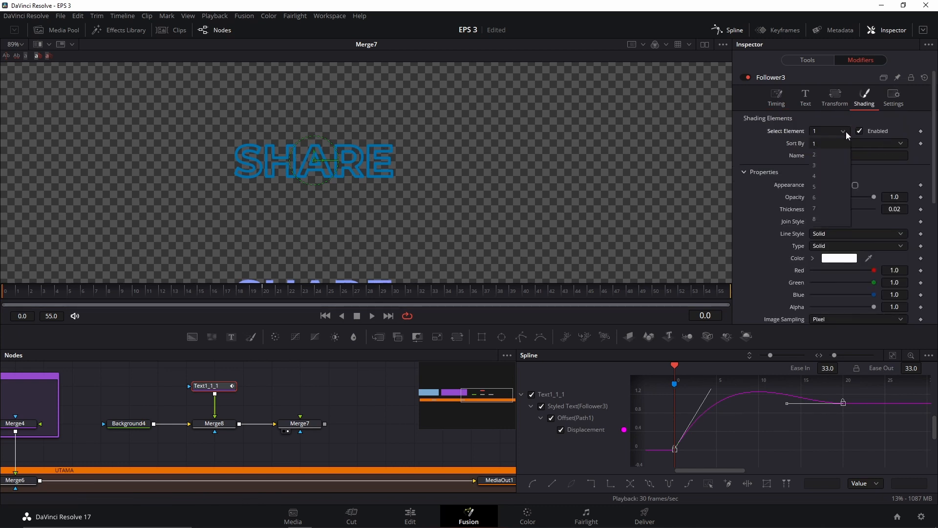
{"action": "left_click", "coordinate": [828, 151]}
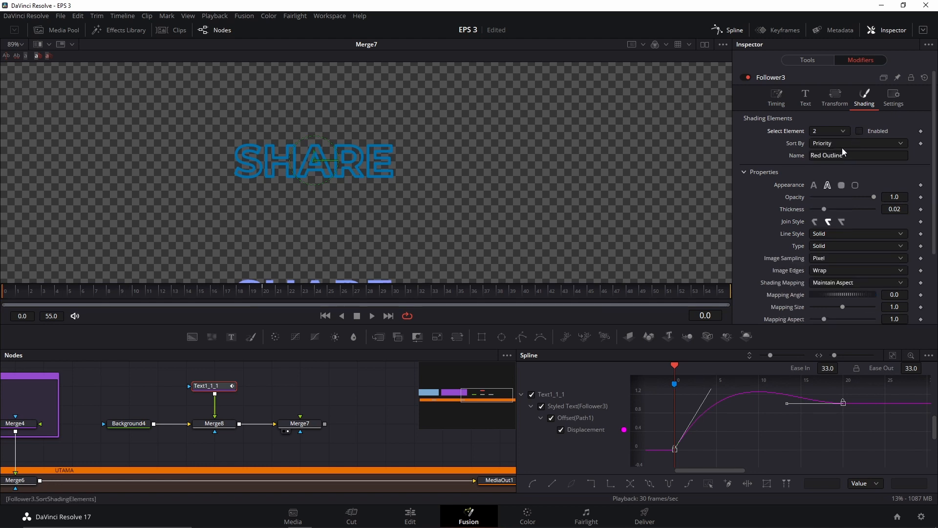
{"action": "scroll", "coordinate": [785, 224], "scroll_direction": "down", "scroll_amount": 3}
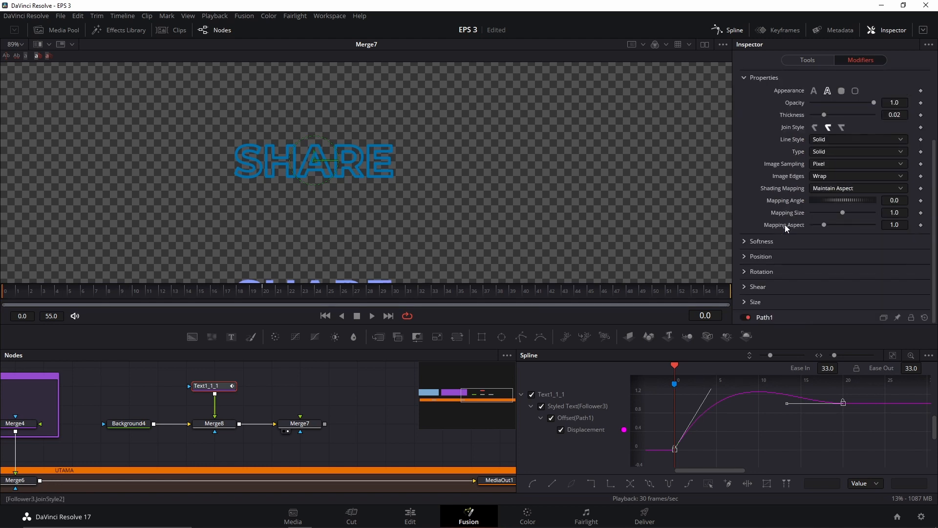
{"action": "left_click", "coordinate": [744, 255]}
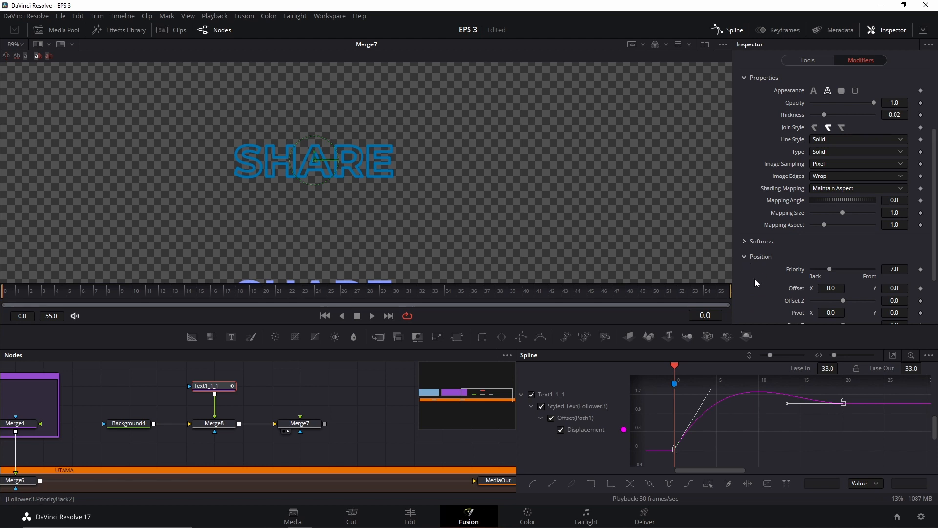
{"action": "scroll", "coordinate": [803, 292], "scroll_direction": "down", "scroll_amount": 2}
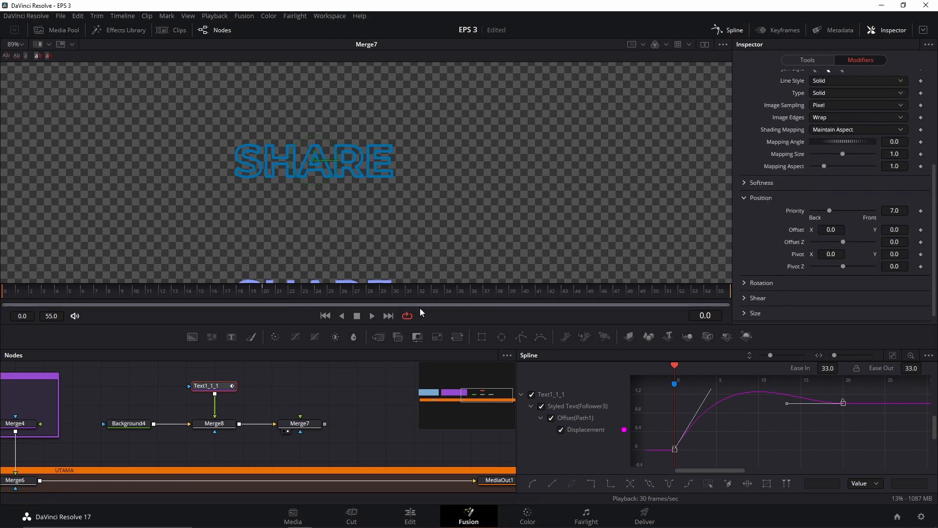
Step: Link the position Offset of shading element 2 to element 1 with the expression Offset1
{"action": "right_click", "coordinate": [796, 230]}
{"action": "left_click", "coordinate": [821, 344]}
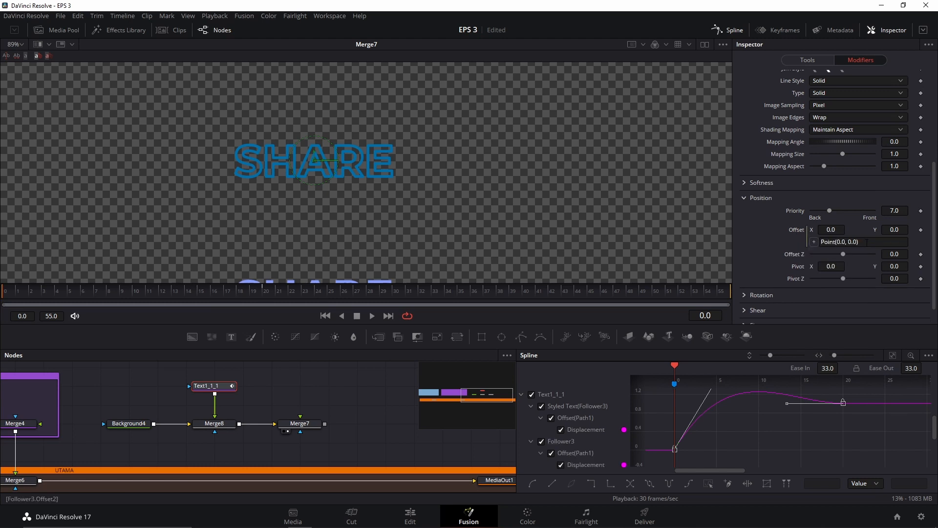
{"action": "left_click", "coordinate": [821, 242]}
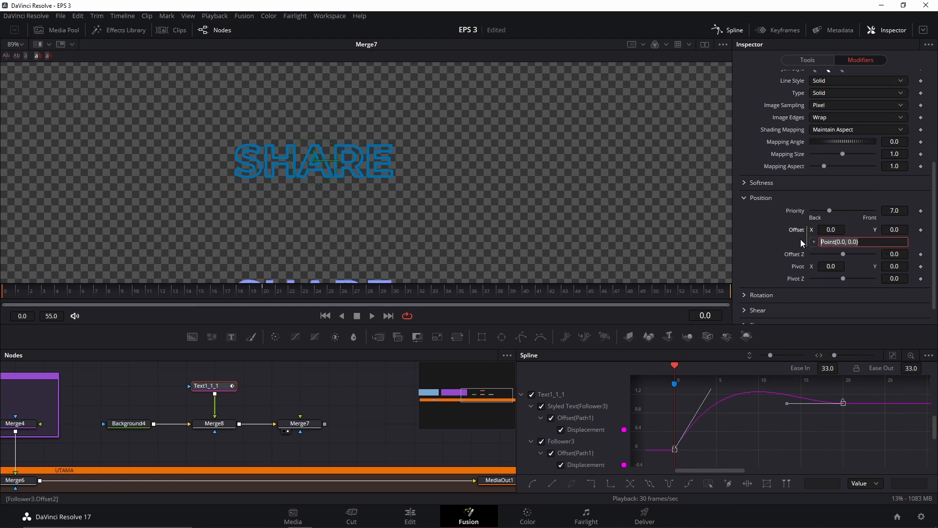
{"action": "key", "text": "ctrl+a"}
{"action": "type", "text": "Offset1"}
{"action": "key", "text": "Tab"}
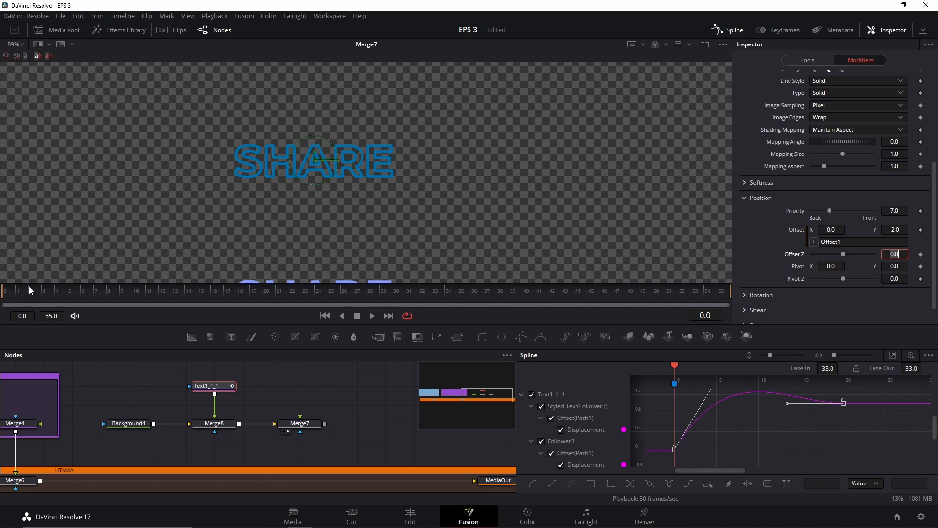
Step: Check the linked offset at frame 3 and keyframe shading element 2's position Offset at frame 0
{"action": "left_click_drag", "start_coordinate": [30, 290], "coordinate": [42, 289]}
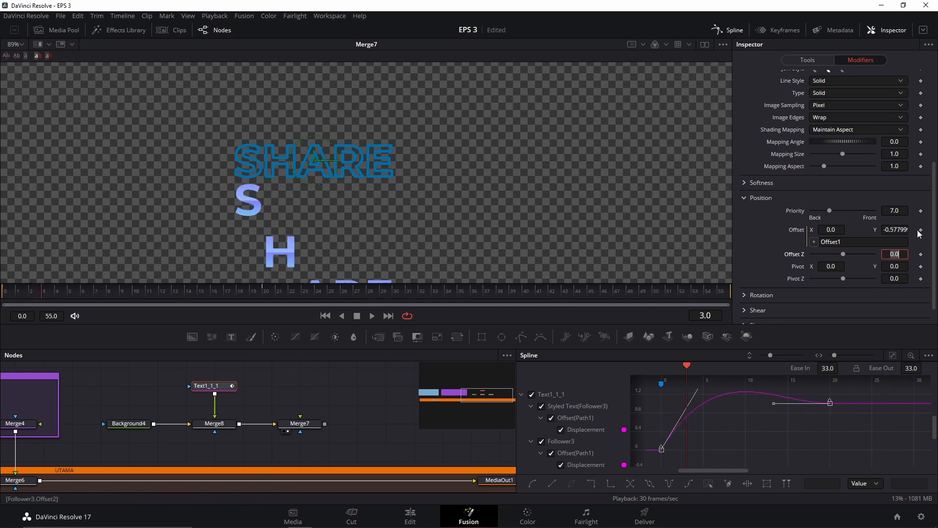
{"action": "left_click_drag", "start_coordinate": [36, 295], "coordinate": [5, 290]}
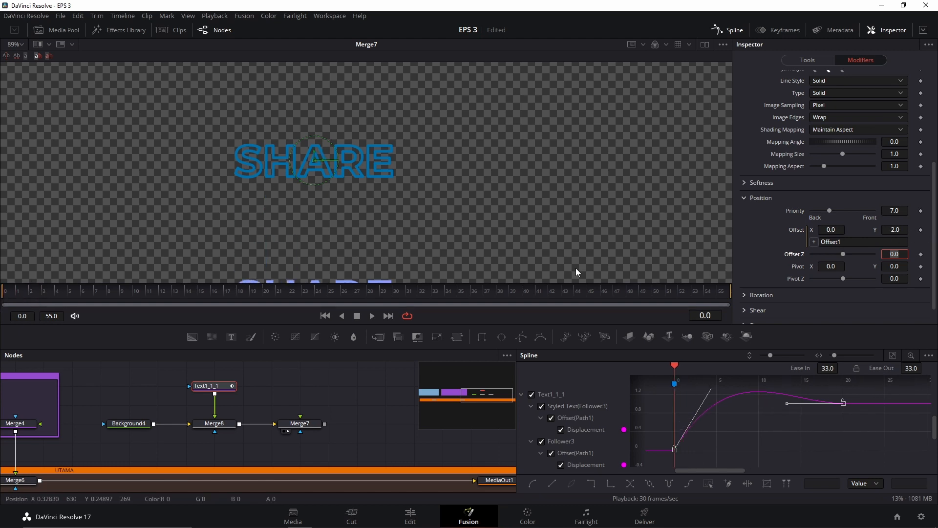
{"action": "left_click", "coordinate": [920, 230]}
Step: Play the SHARE animation from the start to check that the outline moves together with the filled letters
{"action": "left_click", "coordinate": [17, 293]}
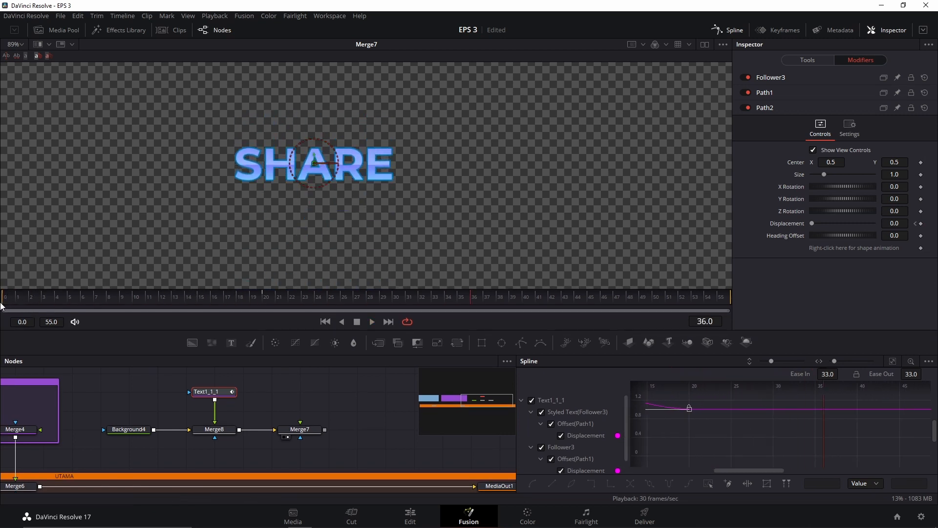
{"action": "key", "text": "space"}
{"action": "key", "text": "space"}
{"action": "left_click", "coordinate": [26, 296]}
{"action": "key", "text": "space"}
{"action": "key", "text": "space"}
{"action": "key", "text": "space"}
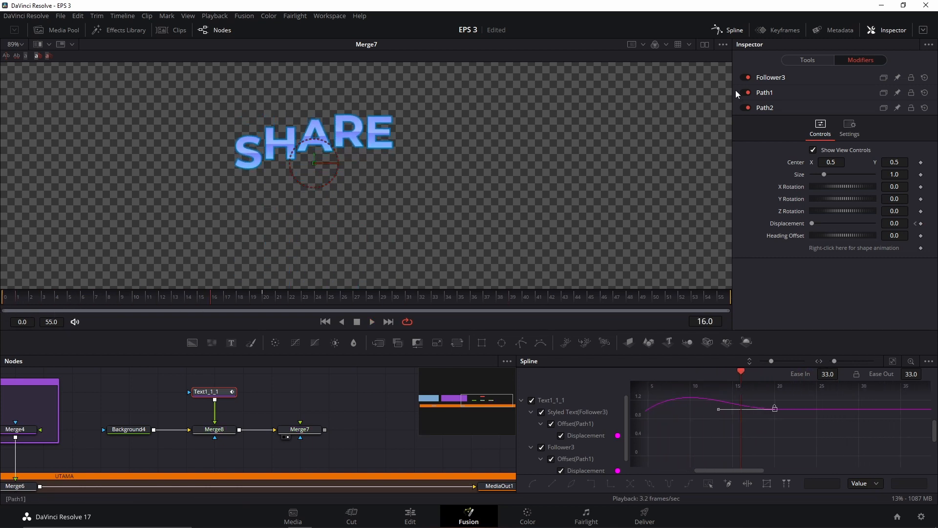
{"action": "key", "text": "space"}
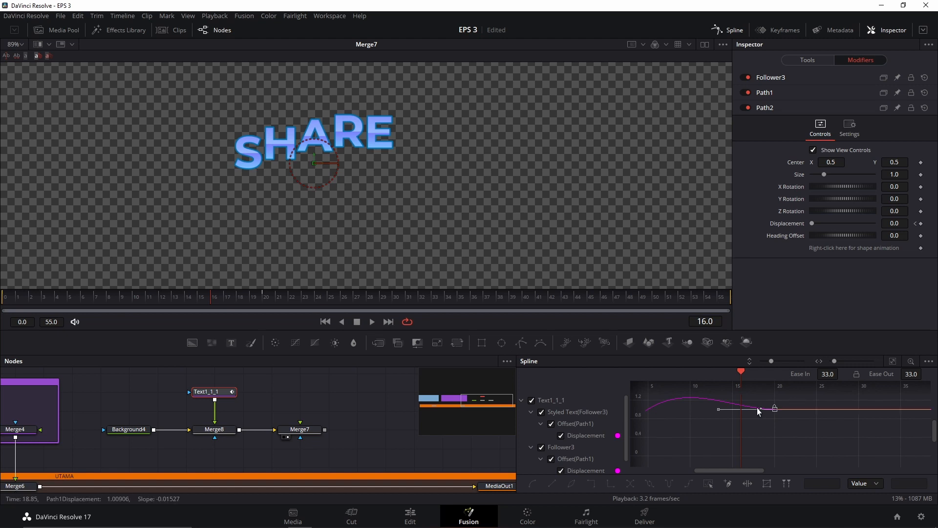
{"action": "key", "text": "space"}
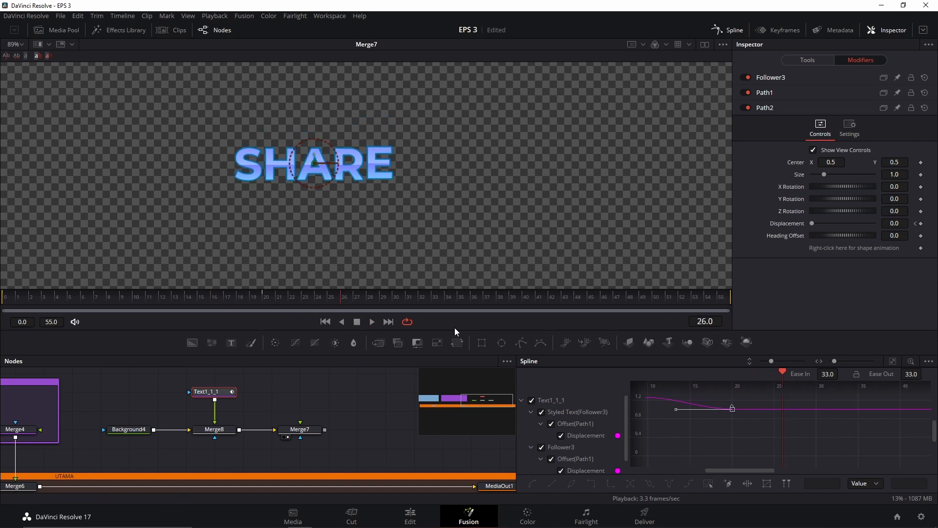
Step: Add a keyframe at frame 25 on the Path1 Displacement curve, holding the value 1.0
{"action": "left_click", "coordinate": [849, 440]}
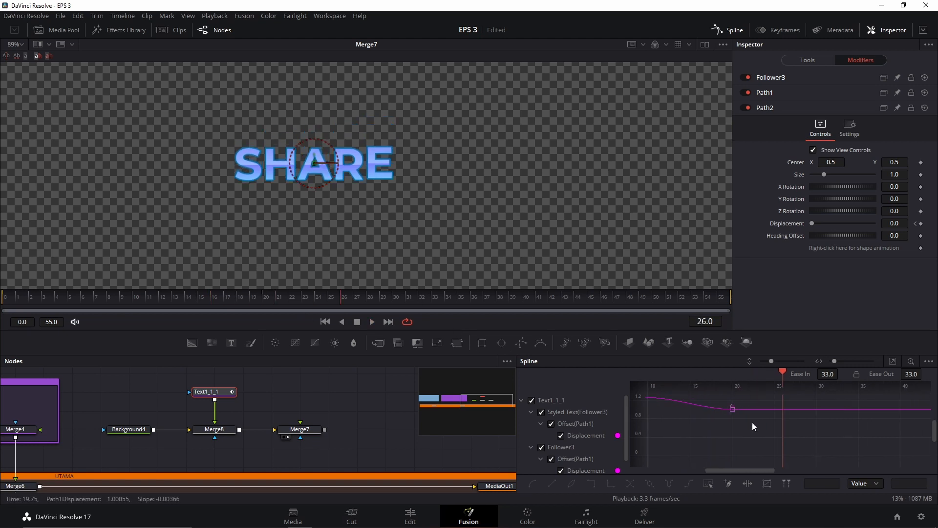
{"action": "mouse_move", "coordinate": [784, 427]}
{"action": "left_mouse_down"}
{"action": "mouse_move", "coordinate": [744, 424]}
{"action": "mouse_move", "coordinate": [773, 424]}
{"action": "left_mouse_up"}
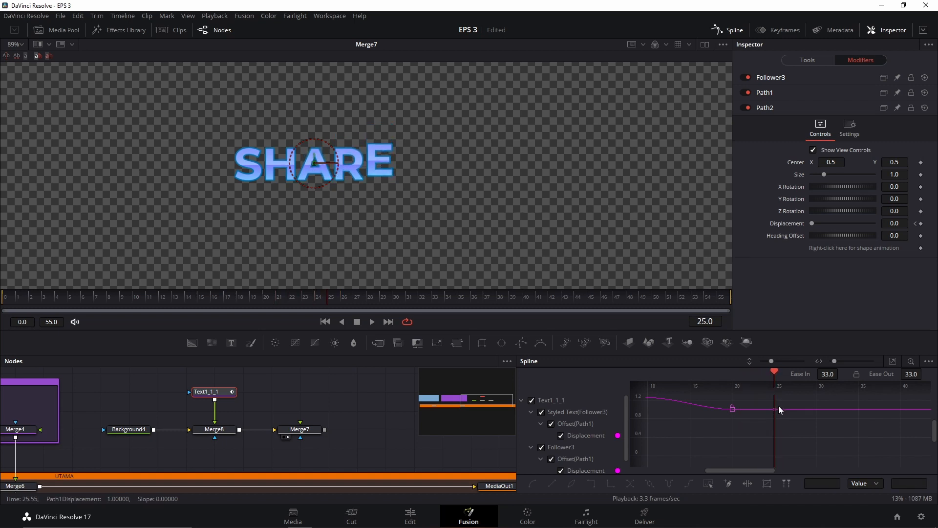
{"action": "left_click", "coordinate": [892, 361]}
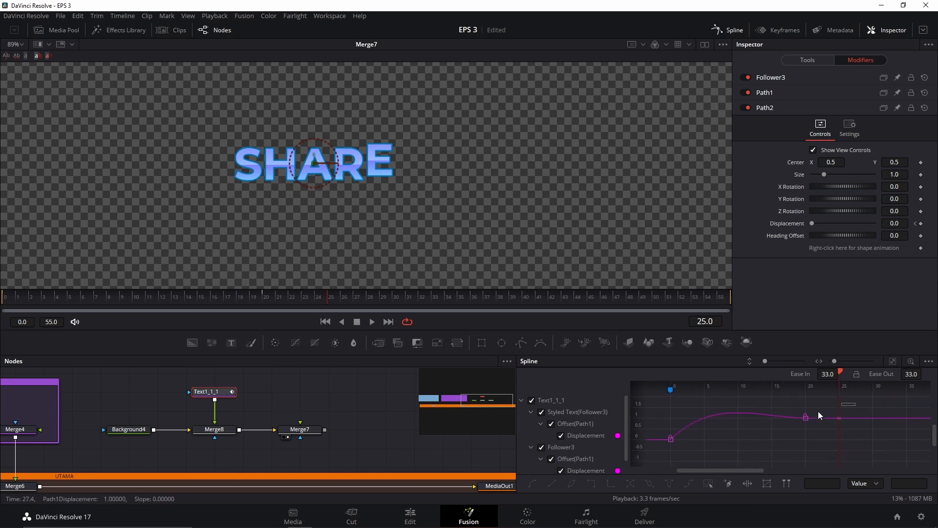
Step: Copy all the Path1 Displacement keyframes and paste them mirrored at frame 25 to make the SHARE exit animation
{"action": "left_click_drag", "start_coordinate": [852, 402], "coordinate": [653, 449]}
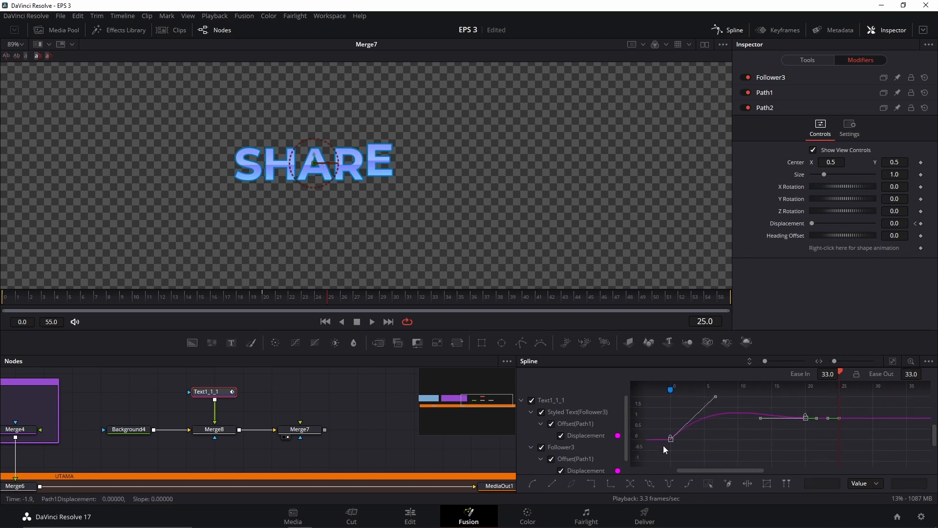
{"action": "right_click", "coordinate": [730, 411]}
{"action": "mouse_move", "coordinate": [775, 242]}
{"action": "left_click", "coordinate": [863, 246]}
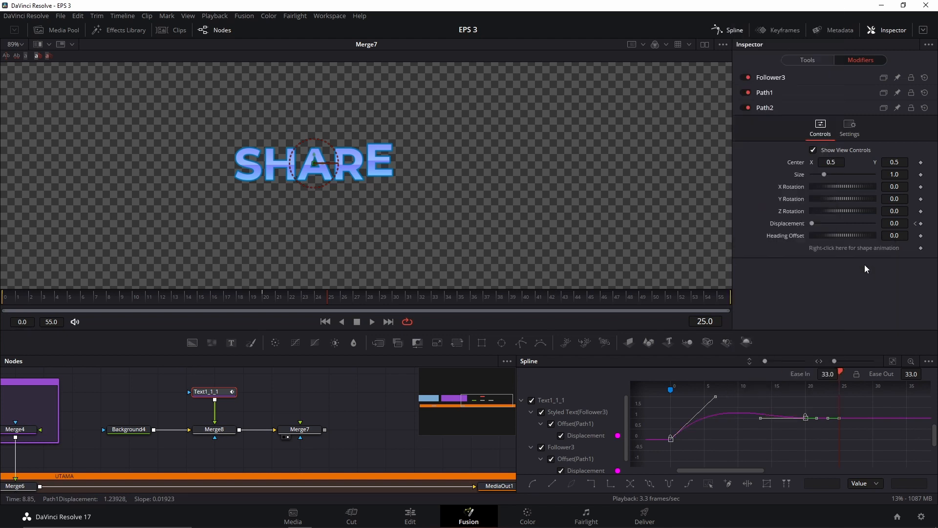
{"action": "left_click", "coordinate": [522, 286]}
{"action": "left_click_drag", "start_coordinate": [857, 411], "coordinate": [821, 409]}
{"action": "left_click_drag", "start_coordinate": [914, 423], "coordinate": [825, 419]}
{"action": "left_click_drag", "start_coordinate": [745, 426], "coordinate": [813, 440]}
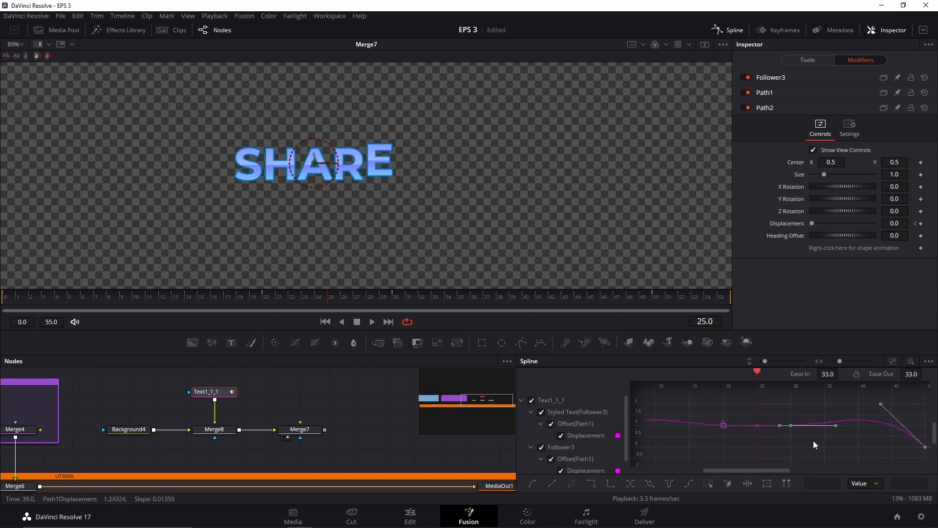
{"action": "scroll", "coordinate": [813, 442], "scroll_direction": "down", "scroll_amount": 2}
Step: Play the SHARE animation from the first frame to check the mirrored entry and exit
{"action": "left_click", "coordinate": [325, 321]}
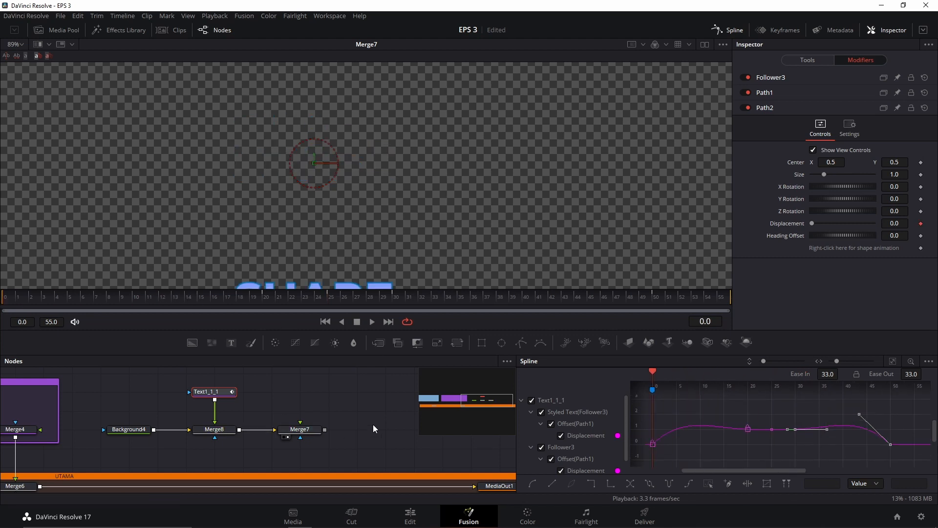
{"action": "key", "text": "ctrl+f"}
{"action": "key", "text": "space"}
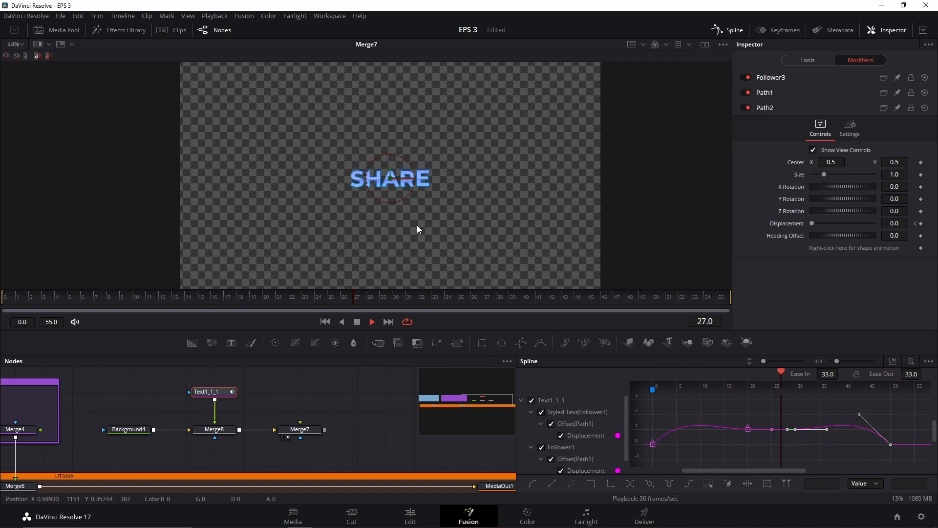
{"action": "key", "text": "space"}
{"action": "left_click_drag", "start_coordinate": [314, 407], "coordinate": [287, 410]}
{"action": "scroll", "coordinate": [385, 219], "scroll_direction": "down", "scroll_amount": 2}
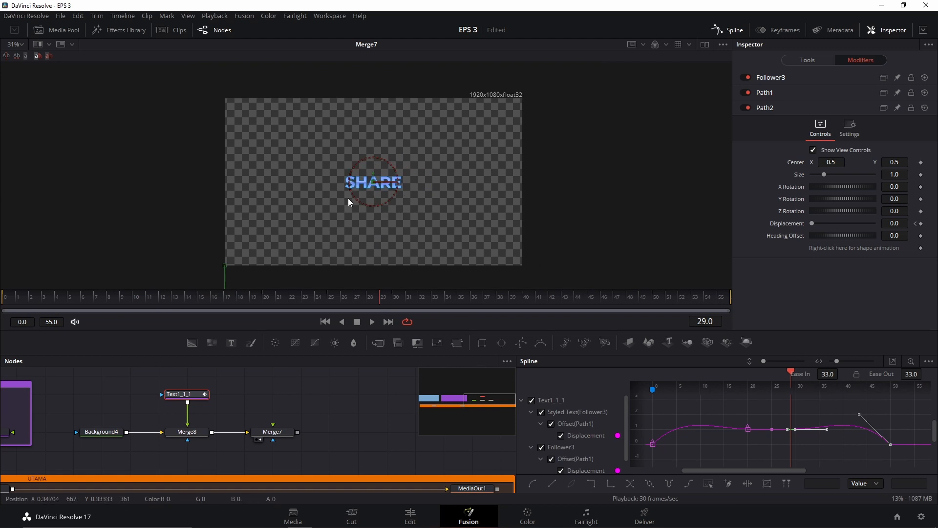
Step: Mask the SHARE text node with a Rectangle, with Soft Edge 0.05 and its height reduced to about 0.34
{"action": "left_click", "coordinate": [26, 292]}
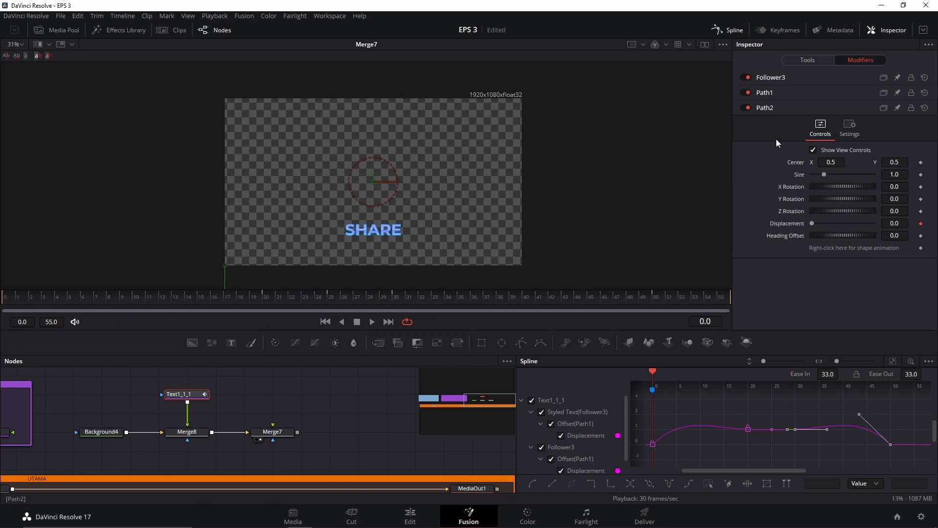
{"action": "left_click", "coordinate": [798, 77]}
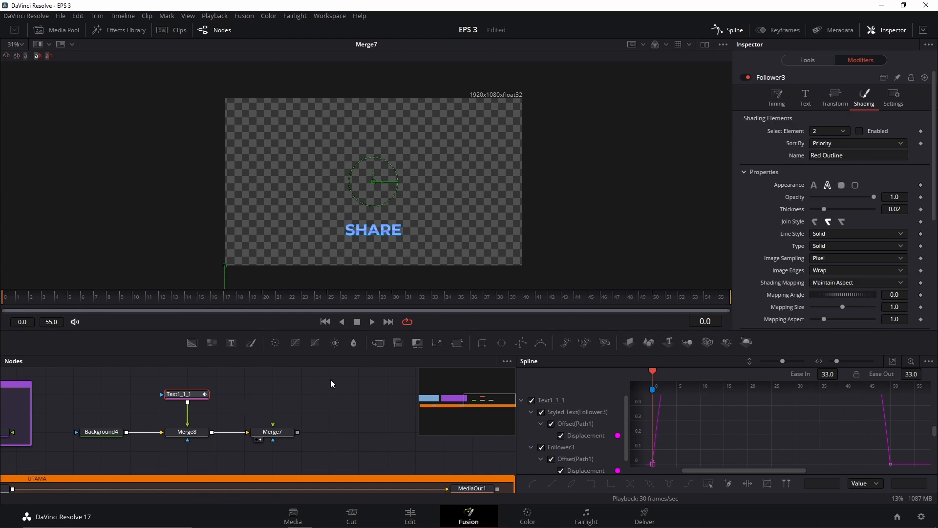
{"action": "left_click_drag", "start_coordinate": [482, 345], "coordinate": [169, 395]}
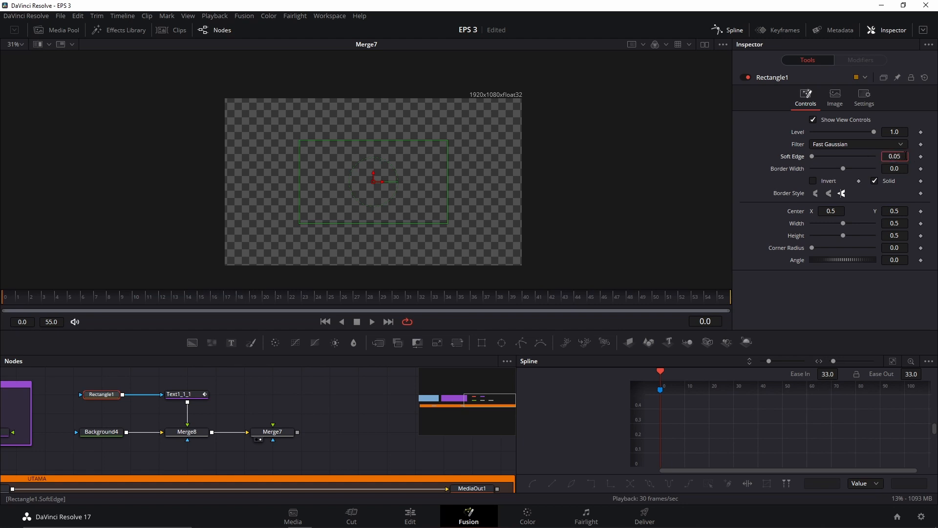
{"action": "key", "text": "Return"}
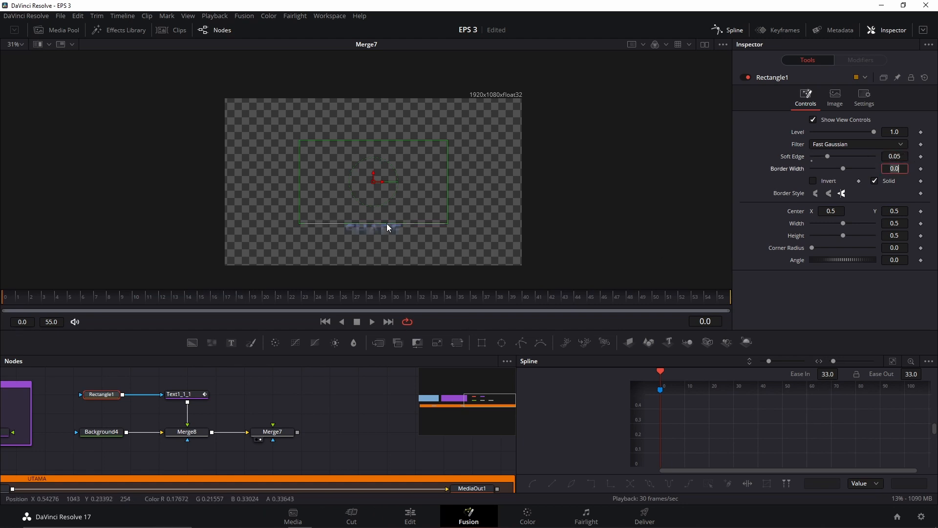
{"action": "left_click_drag", "start_coordinate": [386, 224], "coordinate": [385, 209]}
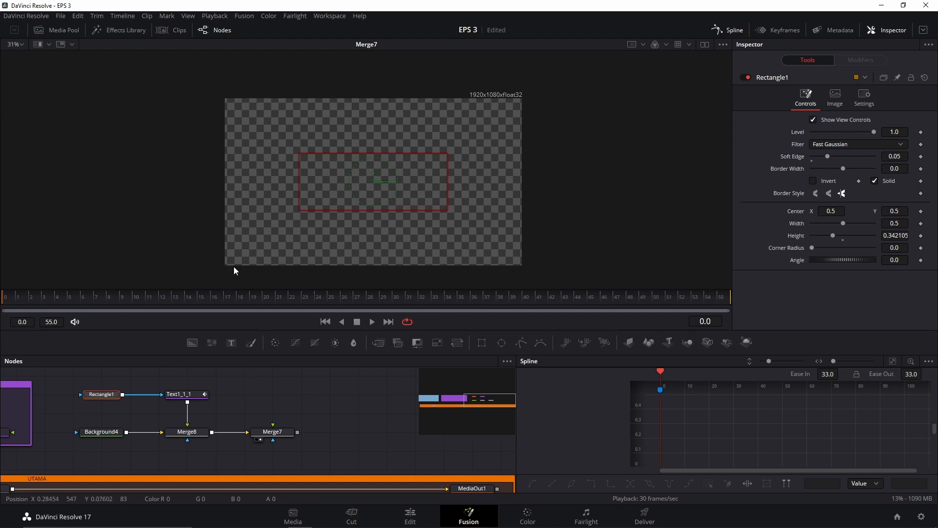
Step: Play the masked SHARE animation from the start to check how the letters enter and leave the mask
{"action": "key", "text": "space"}
{"action": "key", "text": "space"}
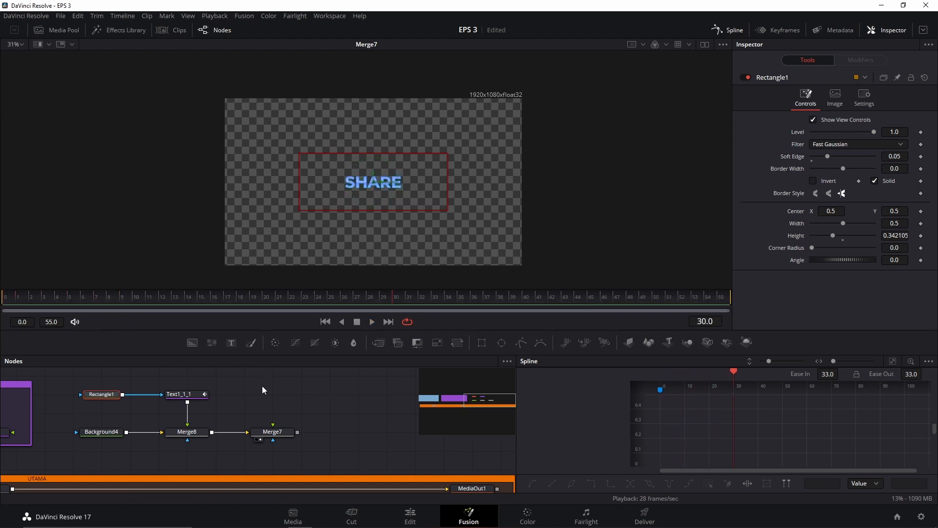
{"action": "left_click", "coordinate": [212, 372]}
{"action": "left_click", "coordinate": [5, 298]}
{"action": "key", "text": "space"}
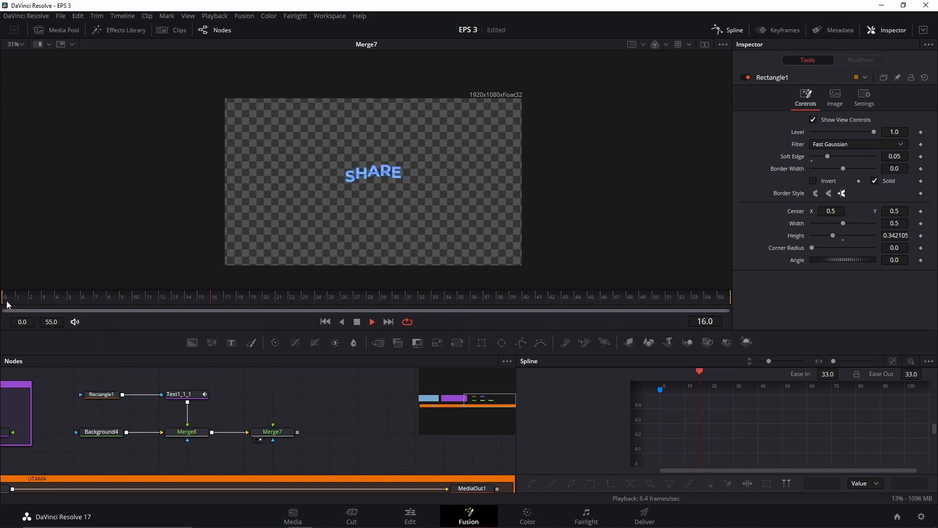
{"action": "left_click", "coordinate": [51, 306]}
{"action": "key", "text": "space"}
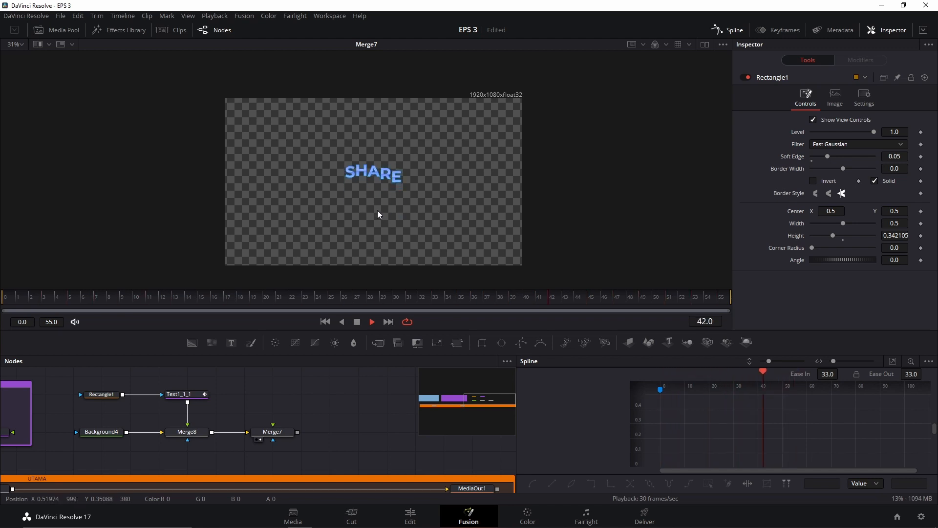
{"action": "left_click", "coordinate": [357, 321]}
{"action": "left_click", "coordinate": [357, 321]}
Step: Merge the SHARE branch's Merge7 output into the UTAMA flow before MediaOut1 and view MediaOut1
{"action": "scroll", "coordinate": [264, 415], "scroll_direction": "down", "scroll_amount": 3}
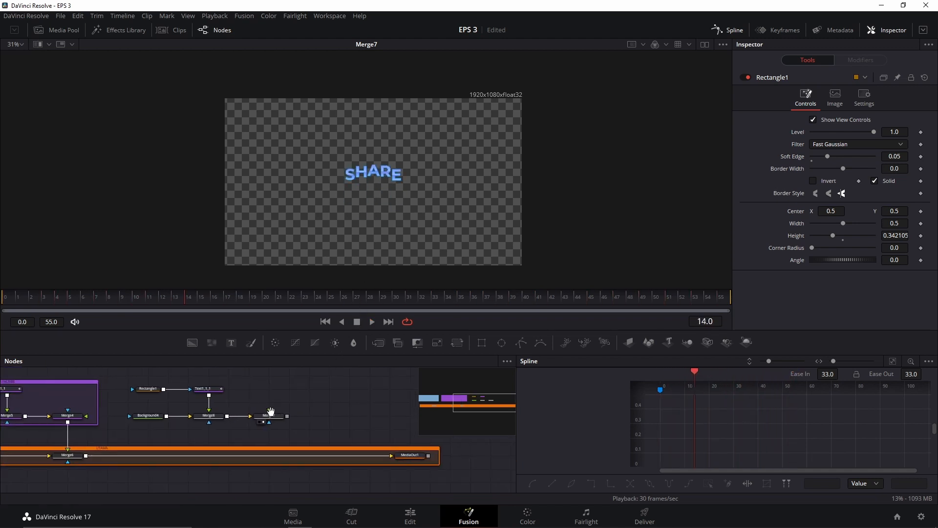
{"action": "left_click_drag", "start_coordinate": [272, 420], "coordinate": [163, 459]}
{"action": "left_click", "coordinate": [390, 465]}
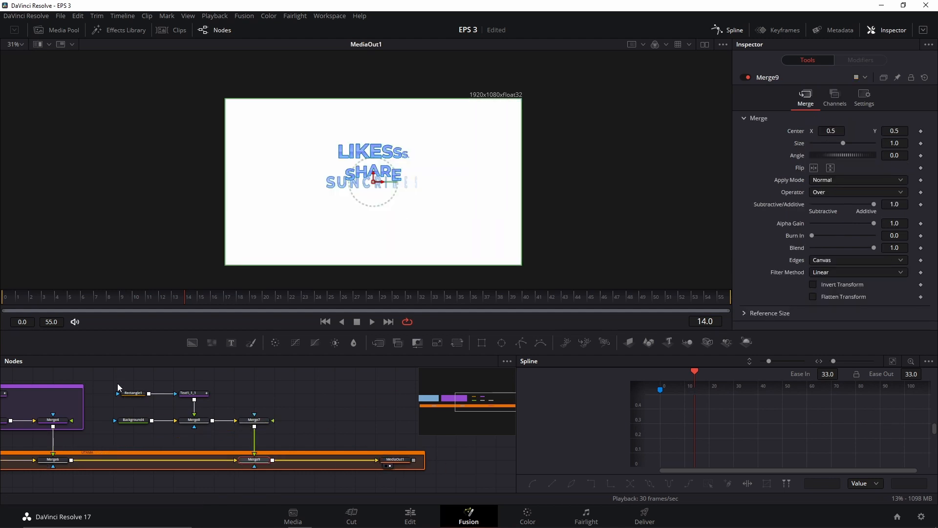
Step: Place an Underlay behind the five SHARE nodes, from Rectangle1 and Background4 through Merge7
{"action": "left_click_drag", "start_coordinate": [118, 383], "coordinate": [282, 430]}
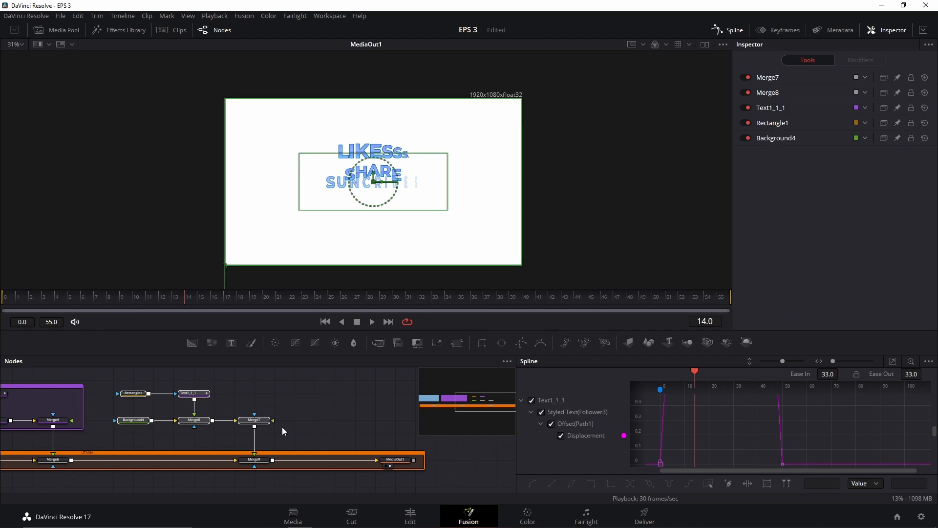
{"action": "key", "text": "shift+space"}
{"action": "type", "text": "und"}
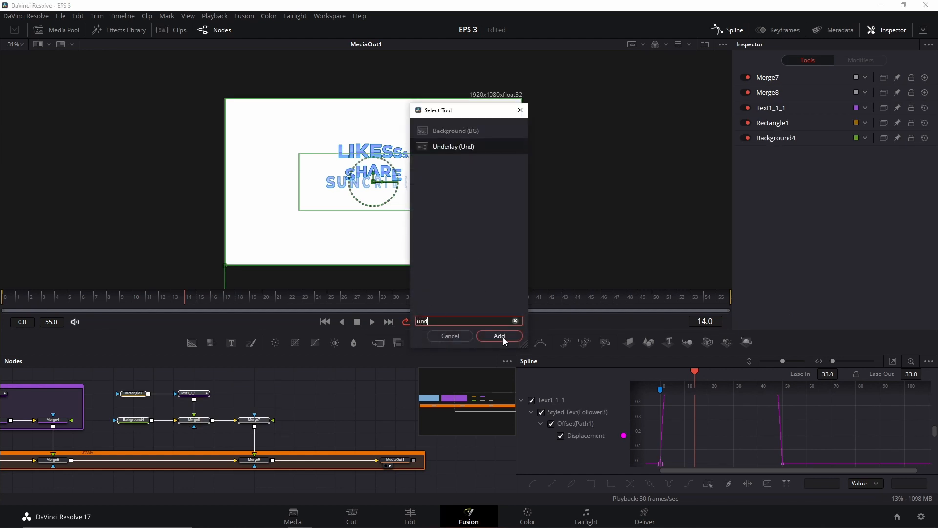
{"action": "left_click", "coordinate": [499, 336]}
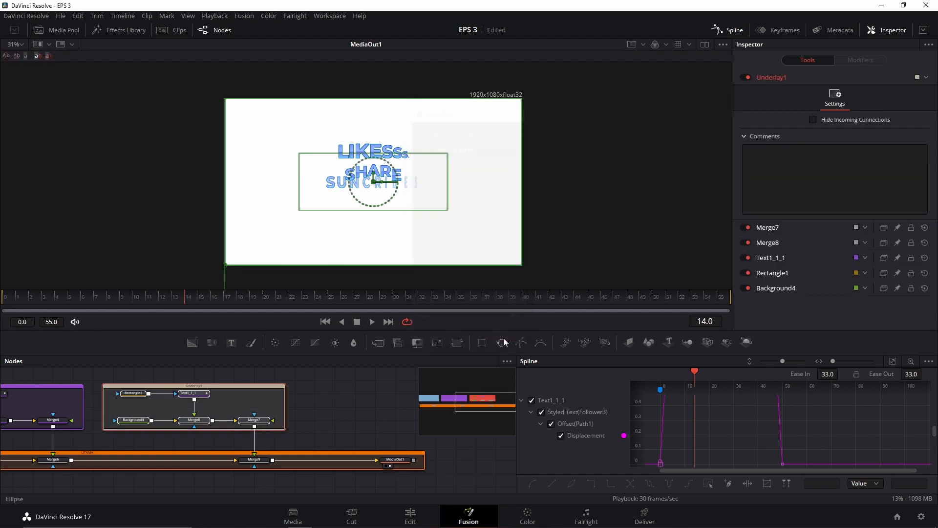
Step: Set the colour of the SHARE underlay and its nodes to pink
{"action": "right_click", "coordinate": [212, 382]}
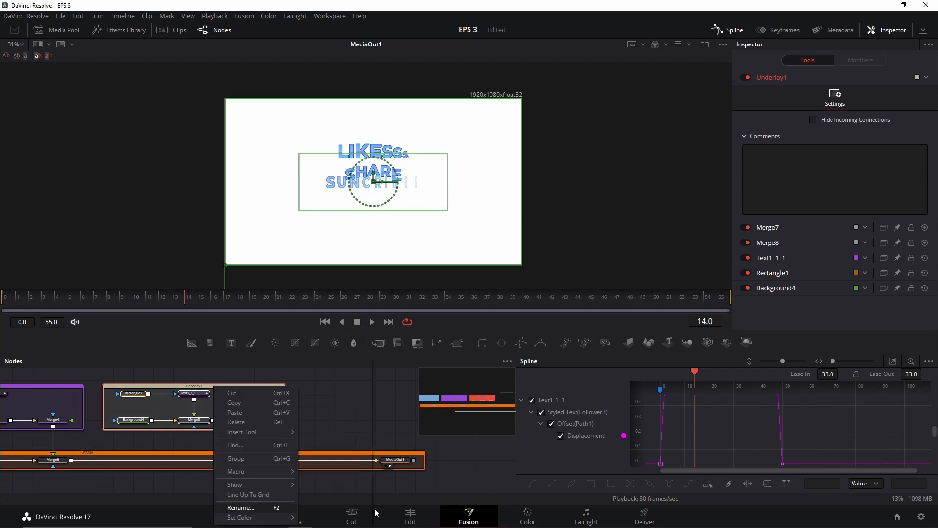
{"action": "mouse_move", "coordinate": [274, 517]}
{"action": "left_click", "coordinate": [333, 479]}
{"action": "left_click_drag", "start_coordinate": [210, 406], "coordinate": [229, 406]}
{"action": "scroll", "coordinate": [309, 413], "scroll_direction": "up", "scroll_amount": 2}
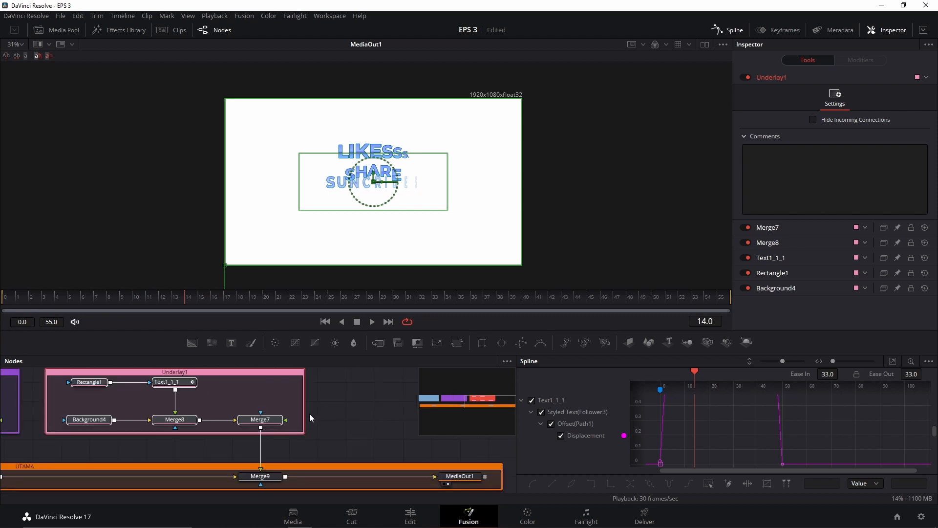
{"action": "left_click", "coordinate": [309, 413]}
{"action": "left_click_drag", "start_coordinate": [324, 433], "coordinate": [306, 438]}
Step: Move SHARE below SUNCRIBES by lowering Merge9's Center Y to about 0.32, and play the full composition
{"action": "left_click", "coordinate": [260, 477]}
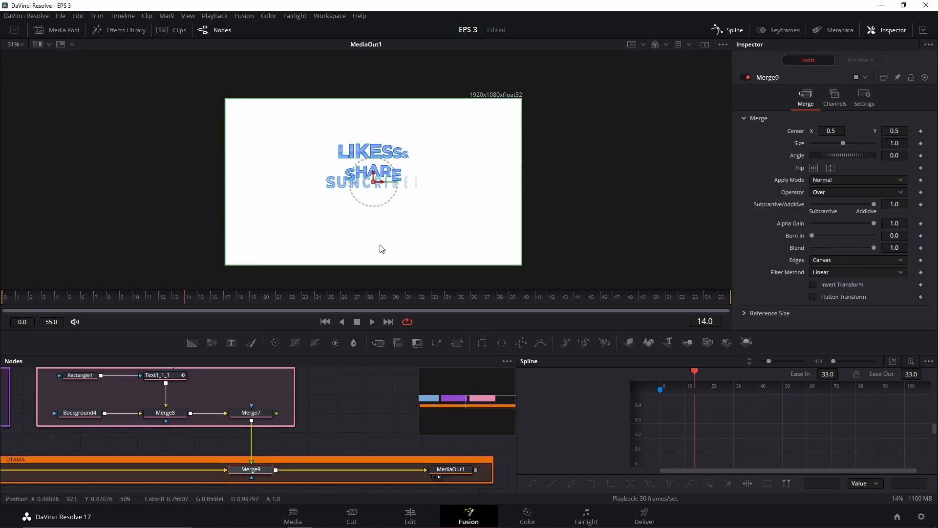
{"action": "left_click_drag", "start_coordinate": [413, 298], "coordinate": [473, 297]}
{"action": "left_click", "coordinate": [321, 294]}
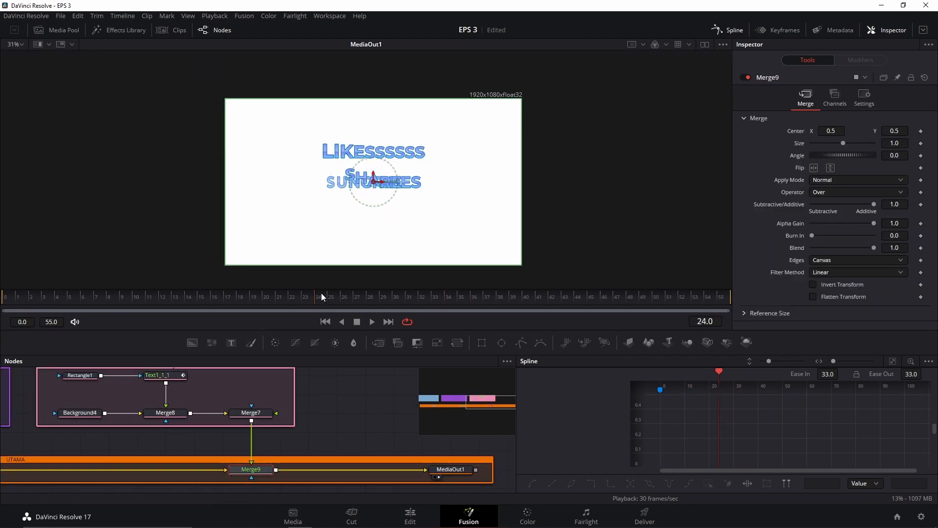
{"action": "left_click_drag", "start_coordinate": [374, 180], "coordinate": [376, 210]}
{"action": "key", "text": "space"}
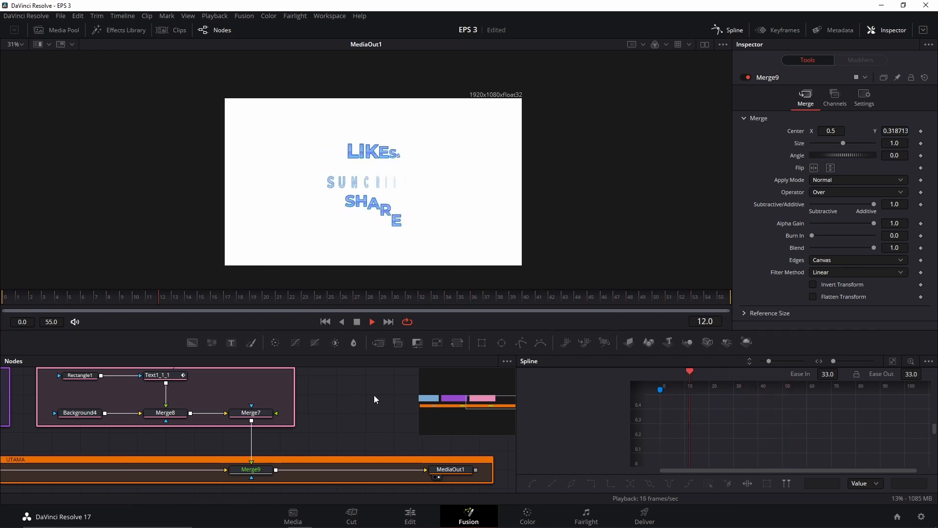
{"action": "key", "text": "space"}
Step: Extend the UTAMA underlay farther left past the LIKE group and move Background1 toward its new left end
{"action": "scroll", "coordinate": [308, 421], "scroll_direction": "left", "scroll_amount": 5}
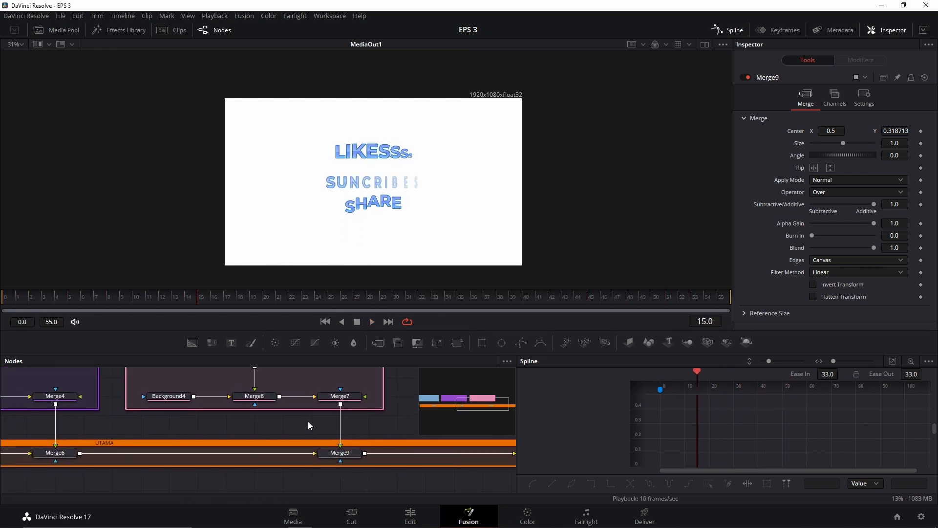
{"action": "scroll", "coordinate": [308, 421], "scroll_direction": "down", "scroll_amount": 3}
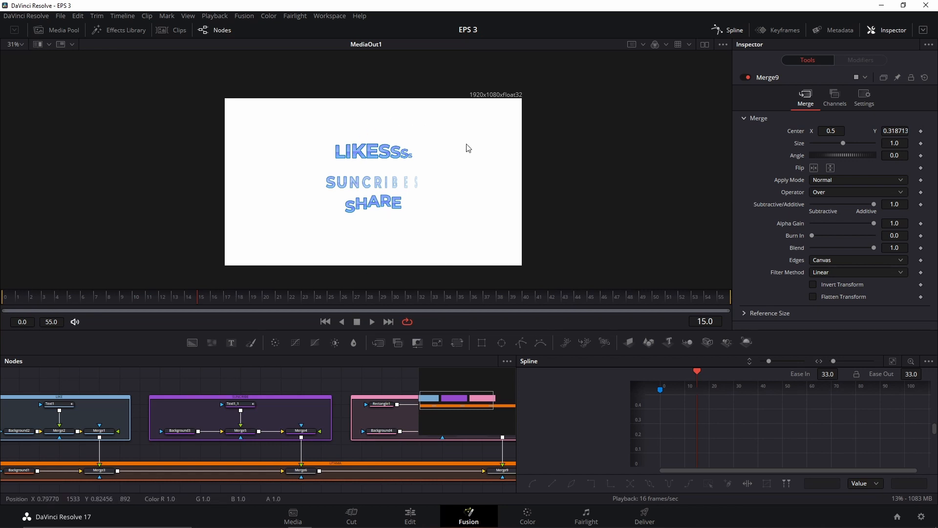
{"action": "scroll", "coordinate": [449, 432], "scroll_direction": "left", "scroll_amount": 5}
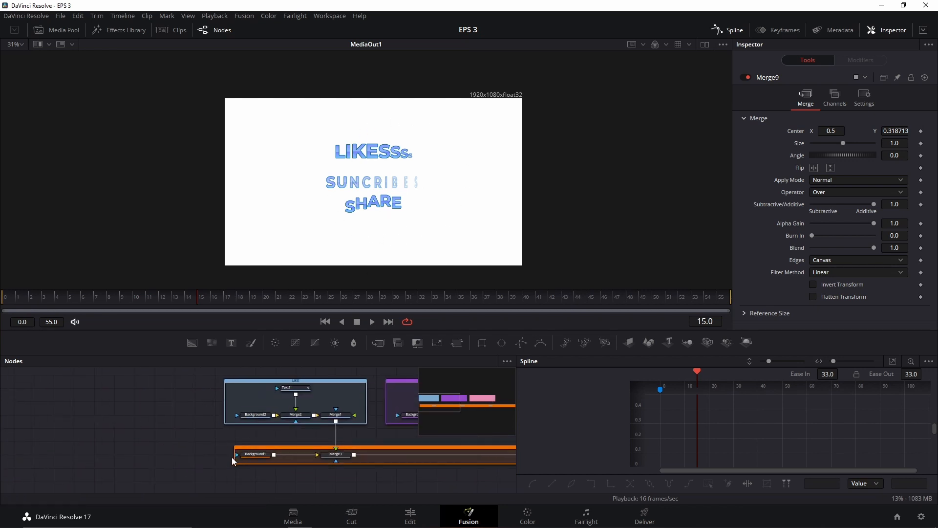
{"action": "left_click_drag", "start_coordinate": [232, 456], "coordinate": [71, 456]}
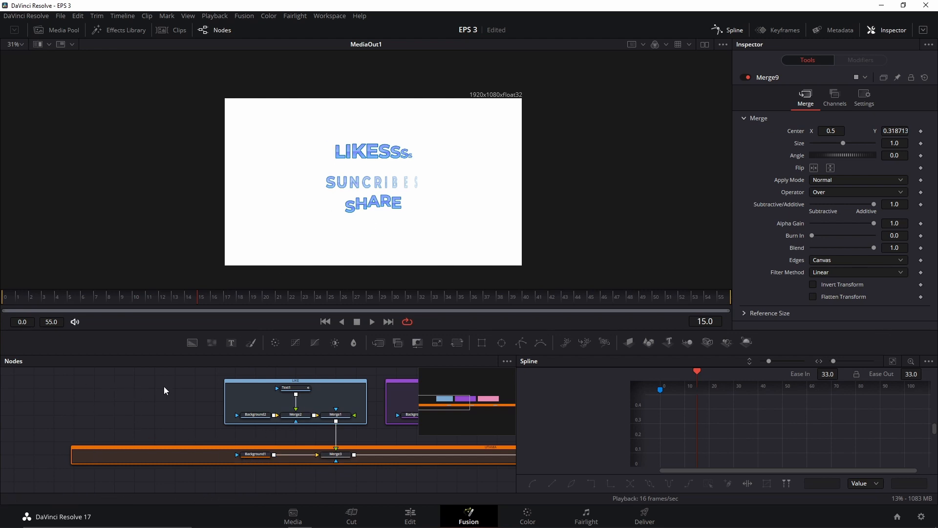
{"action": "left_click_drag", "start_coordinate": [260, 455], "coordinate": [31, 461]}
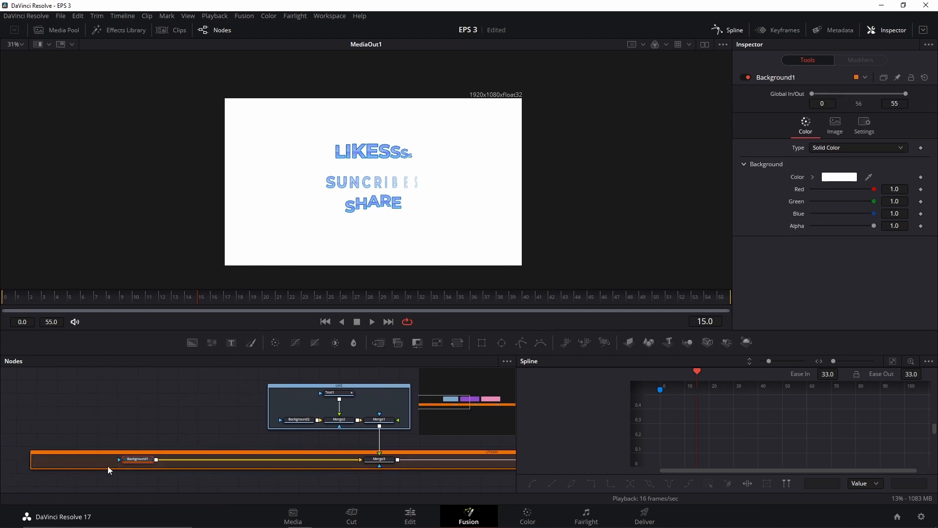
{"action": "left_click_drag", "start_coordinate": [136, 463], "coordinate": [57, 462]}
{"action": "left_click_drag", "start_coordinate": [147, 420], "coordinate": [269, 417]}
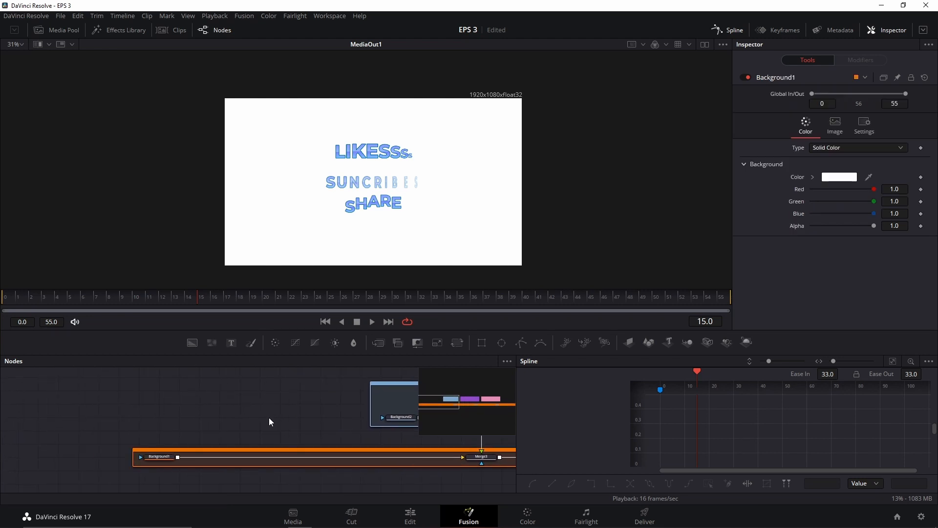
Step: Add a new Background with a Merge in the empty area above Background1, view that Merge and select the new Background
{"action": "left_click_drag", "start_coordinate": [192, 344], "coordinate": [293, 421]}
{"action": "left_click", "coordinate": [378, 342]}
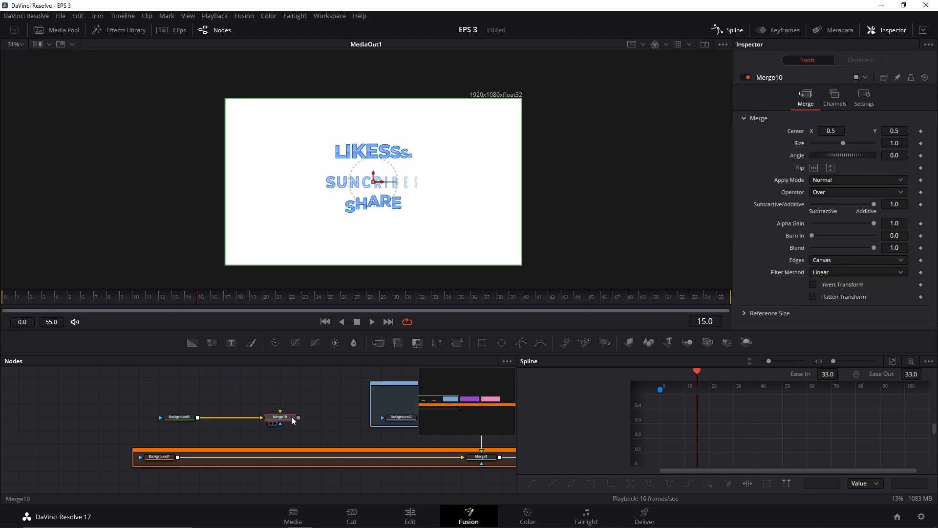
{"action": "key", "text": "1"}
{"action": "left_click", "coordinate": [179, 418]}
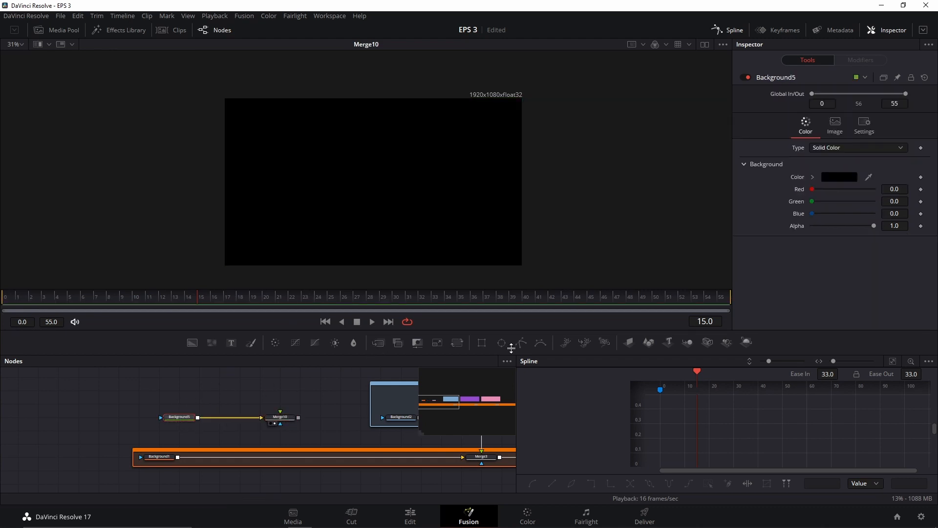
Step: Make Background5 fully transparent by setting its Alpha to 0, and insert a new Background with a Merge between it and Merge10
{"action": "left_click_drag", "start_coordinate": [874, 226], "coordinate": [750, 227]}
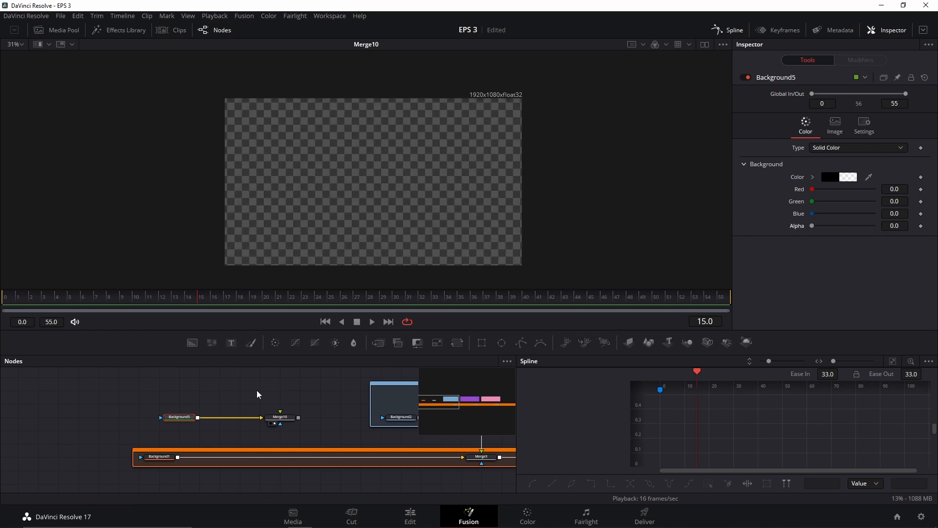
{"action": "scroll", "coordinate": [238, 407], "scroll_direction": "up", "scroll_amount": 2}
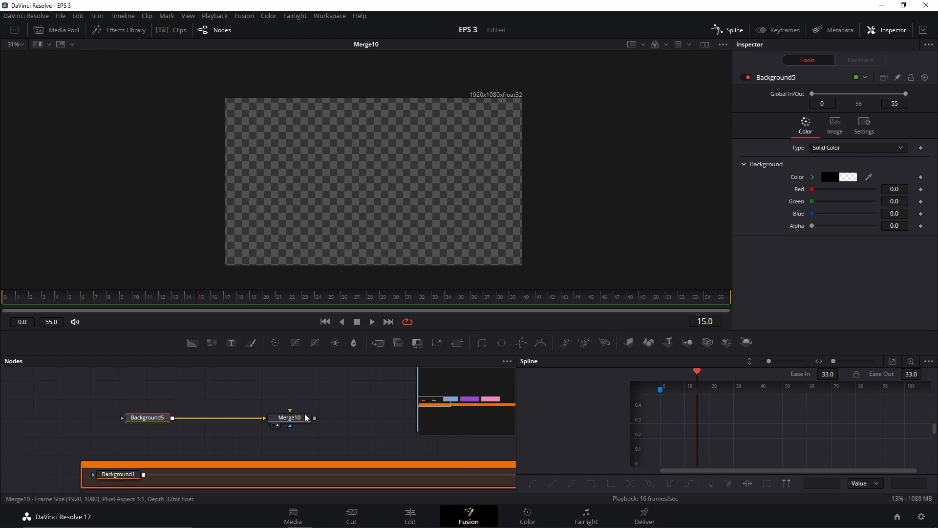
{"action": "left_click_drag", "start_coordinate": [289, 418], "coordinate": [318, 417]}
{"action": "left_click_drag", "start_coordinate": [304, 374], "coordinate": [166, 425]}
Step: Turn off Auto Resolution for Background6 and set its image width to 1080 for a square frame
{"action": "left_click", "coordinate": [197, 407]}
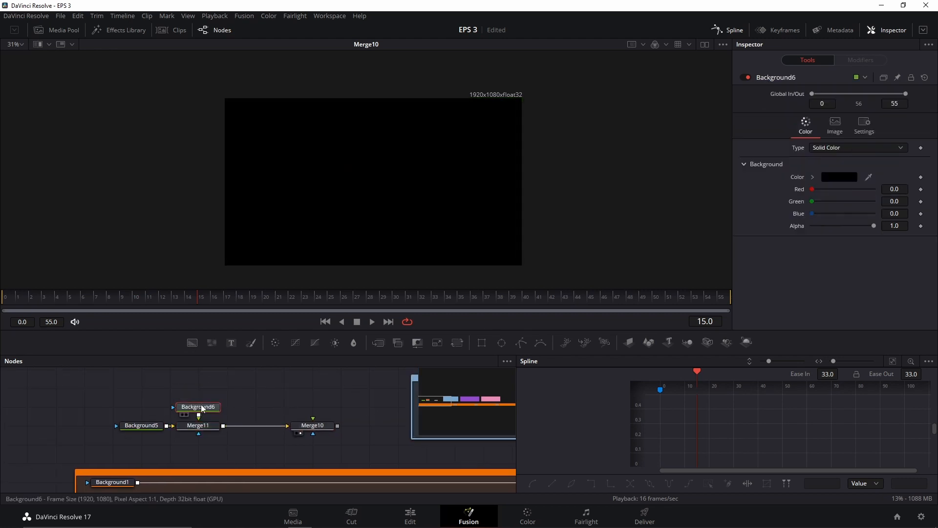
{"action": "left_click", "coordinate": [835, 125]}
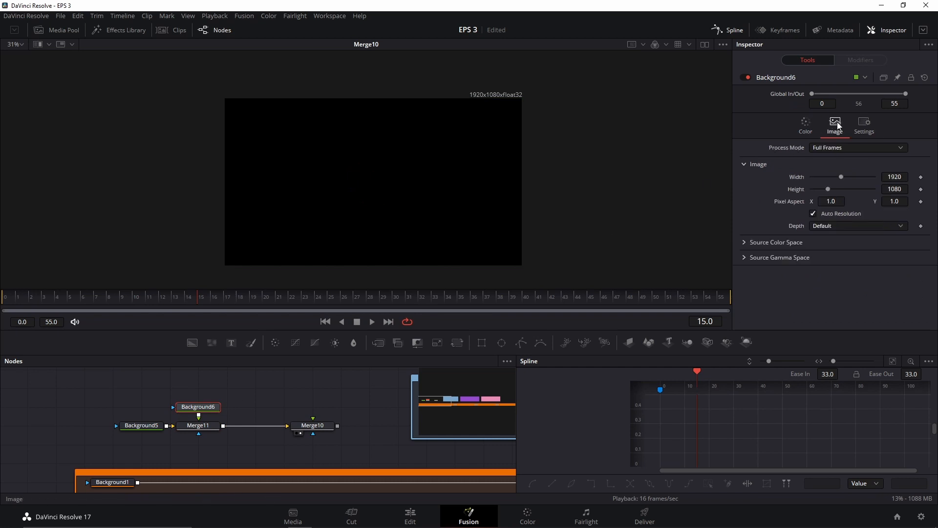
{"action": "left_click", "coordinate": [813, 213]}
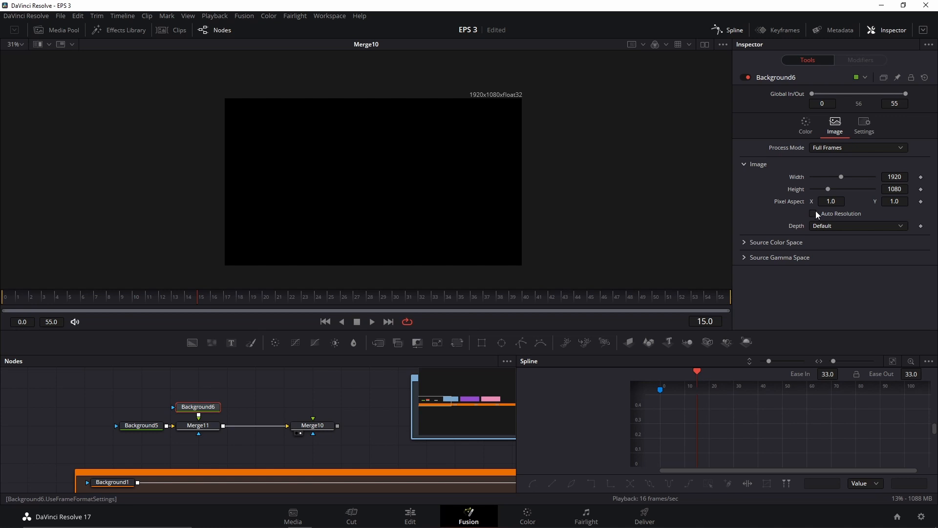
{"action": "left_click", "coordinate": [891, 177]}
{"action": "type", "text": "10"}
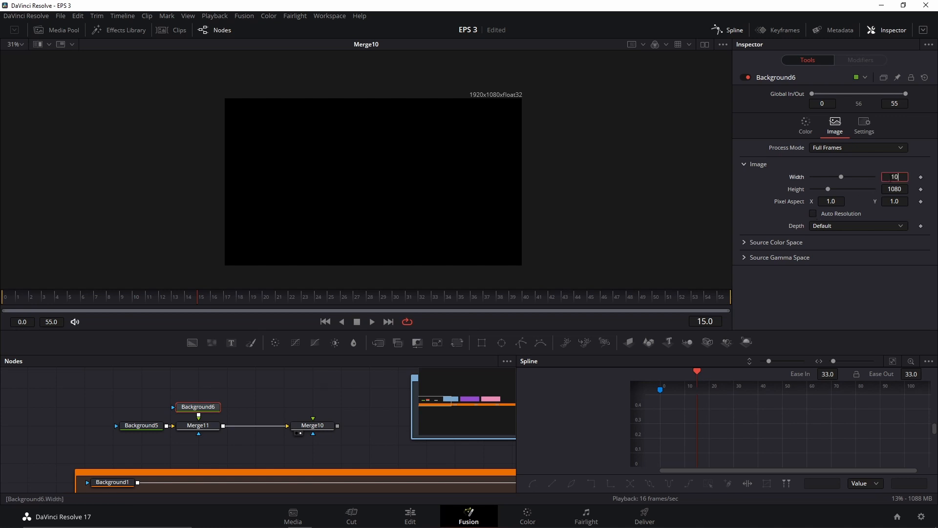
{"action": "type", "text": "80"}
{"action": "key", "text": "Tab"}
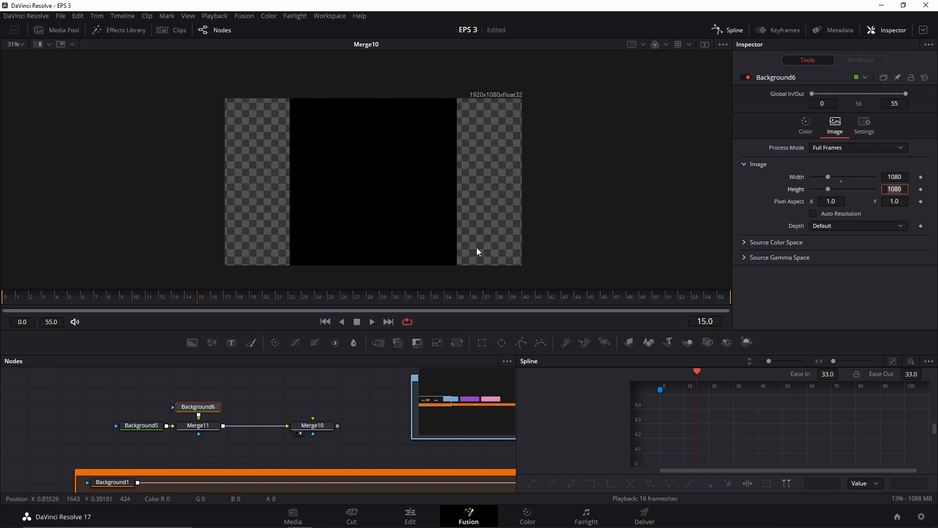
Step: Mask Background6 with a Rectangle, turn off Solid and set the Border Width to 0.01 to make a square outline
{"action": "left_click", "coordinate": [482, 342]}
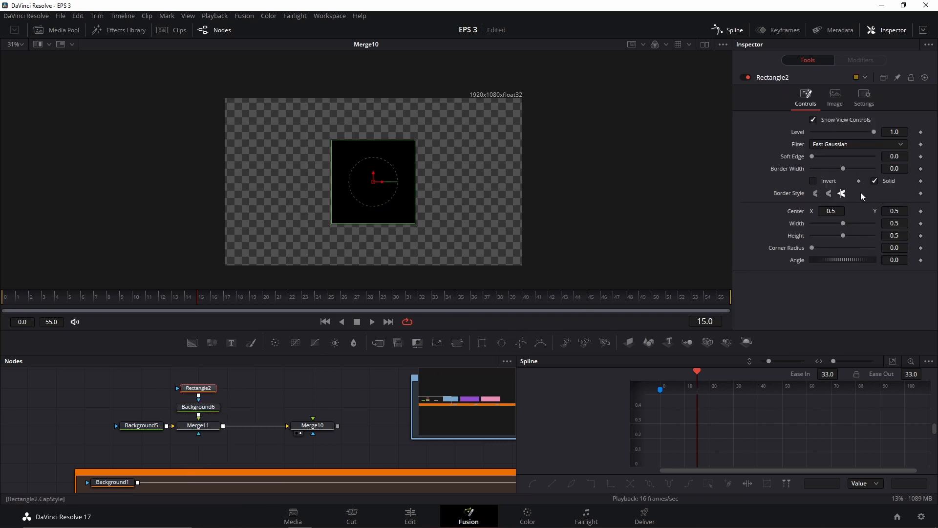
{"action": "left_click", "coordinate": [875, 181]}
{"action": "left_click", "coordinate": [898, 169]}
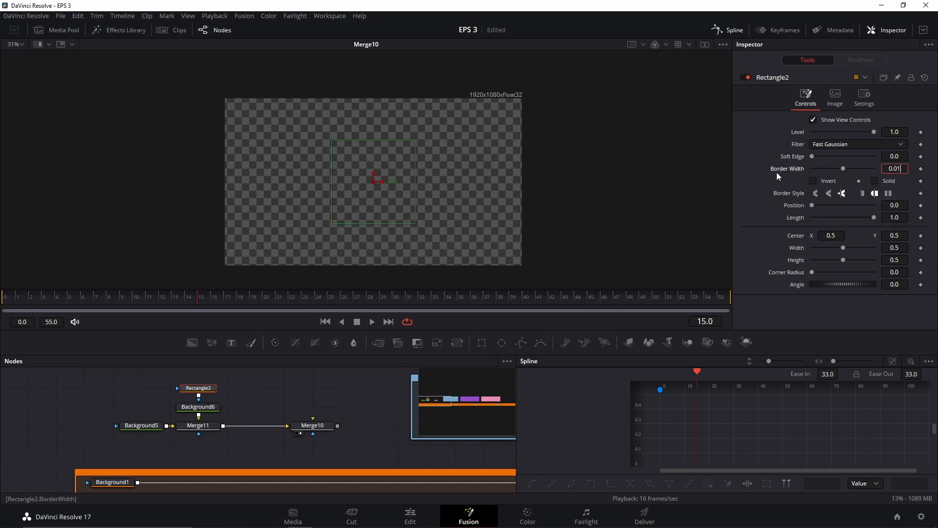
{"action": "key", "text": "Tab"}
{"action": "left_click", "coordinate": [370, 397]}
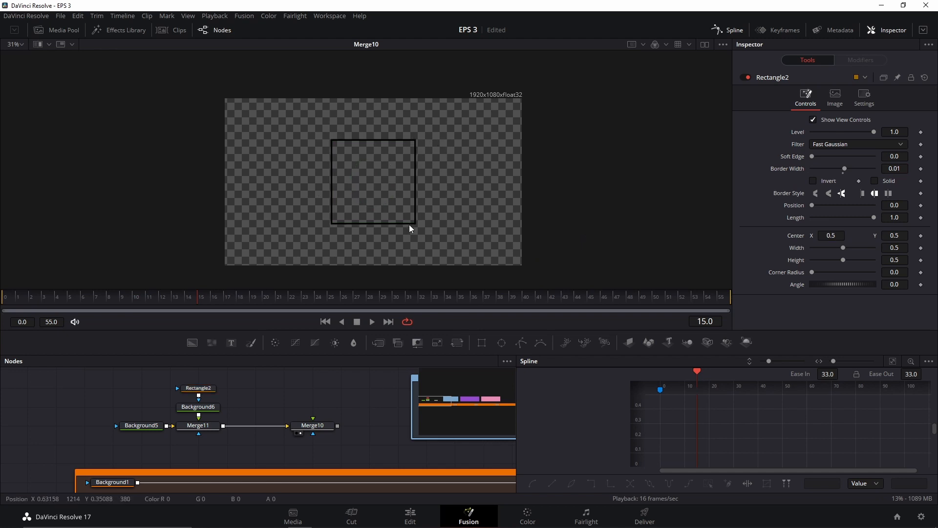
Step: Change Background6's colour type to Vertical and set its Top colour to the saved periwinkle blue custom colour
{"action": "left_click", "coordinate": [202, 409]}
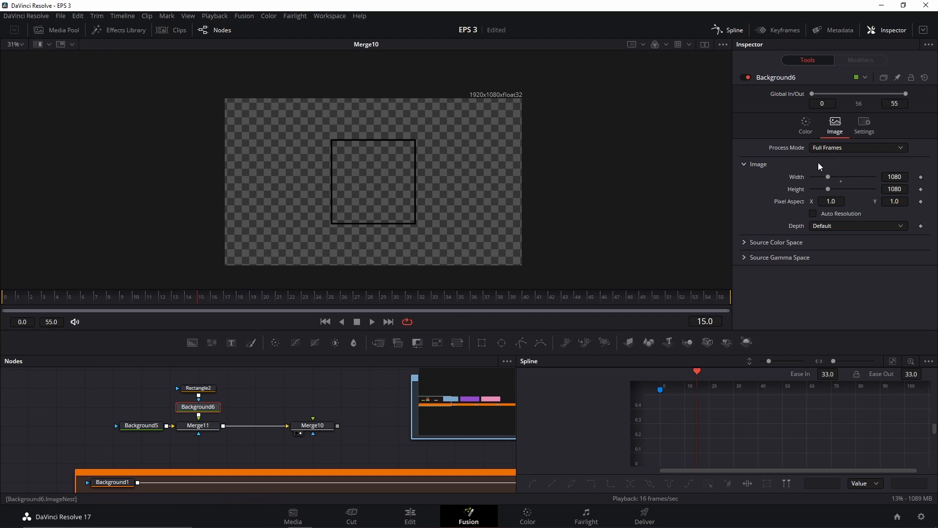
{"action": "left_click", "coordinate": [806, 123]}
{"action": "left_click", "coordinate": [835, 146]}
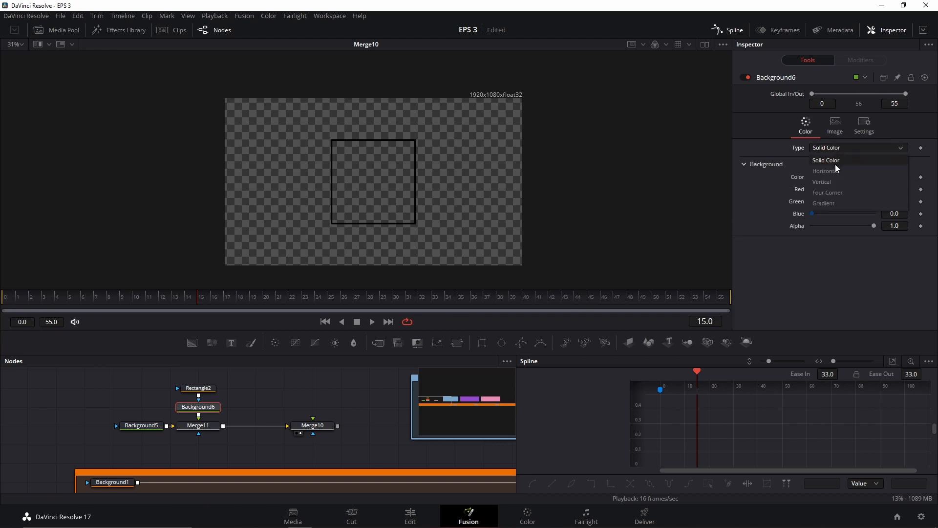
{"action": "left_click", "coordinate": [833, 182]}
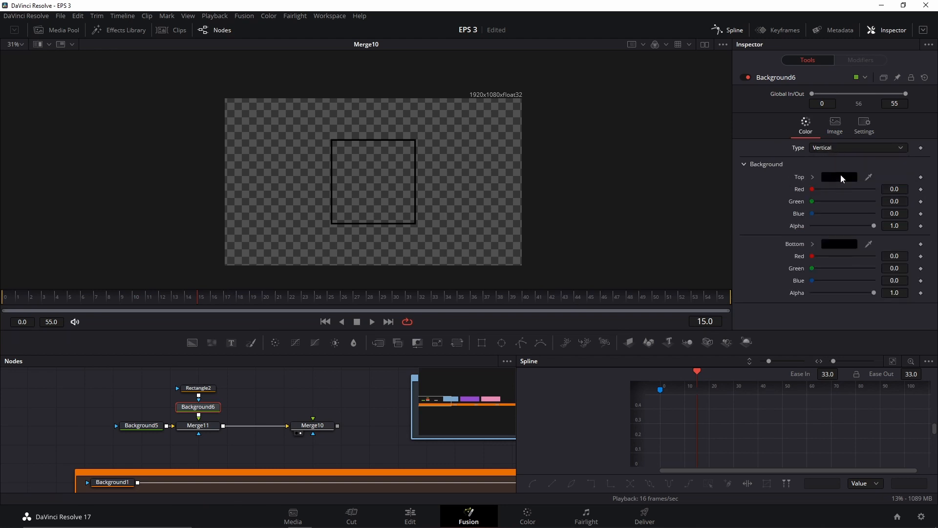
{"action": "left_click", "coordinate": [842, 176]}
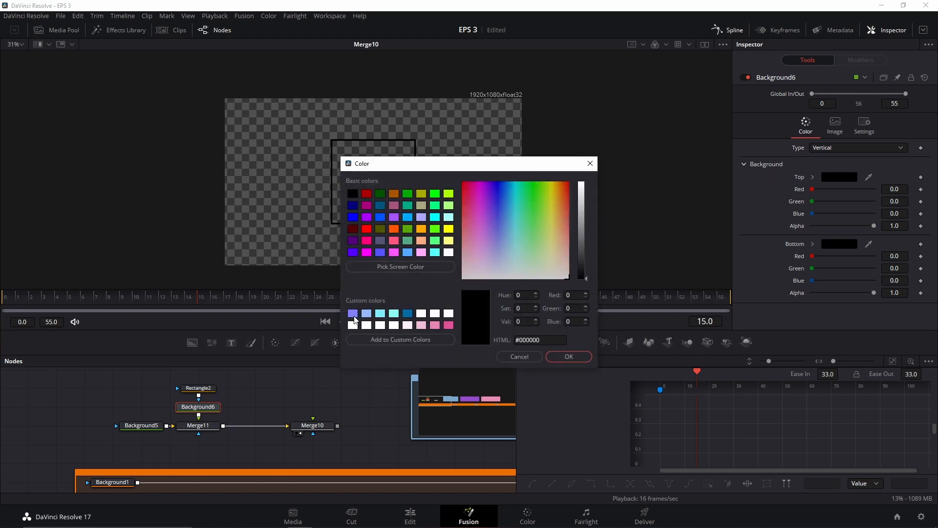
{"action": "left_click", "coordinate": [353, 314]}
{"action": "left_click", "coordinate": [569, 357]}
Step: Set Background6's Bottom gradient colour to the saved light cyan #7dedff
{"action": "left_click", "coordinate": [833, 244]}
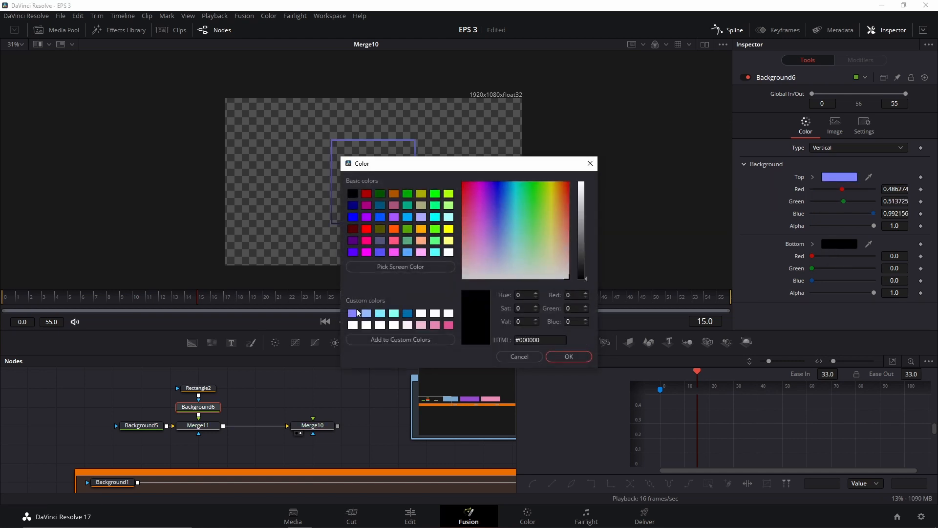
{"action": "left_click", "coordinate": [367, 314]}
{"action": "left_click", "coordinate": [381, 314]}
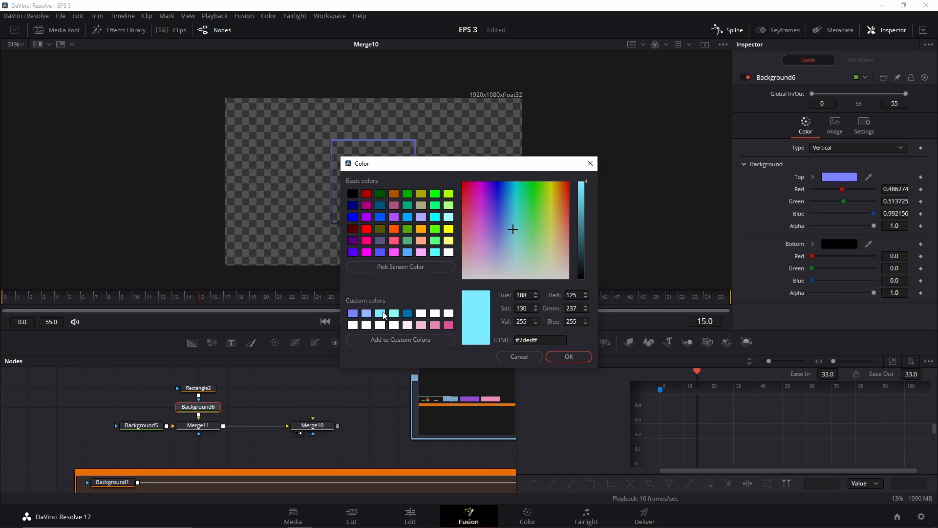
{"action": "left_click", "coordinate": [563, 355]}
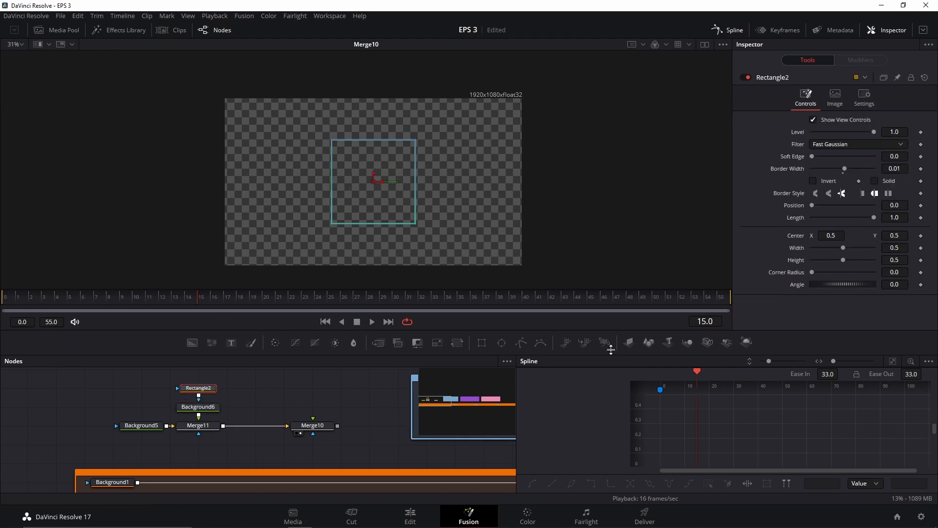
Step: Try rotating the Rectangle2 outline with Angle keyframes from 0 at frame 0 to the end of the timeline, play it, and remove the animation
{"action": "mouse_move", "coordinate": [846, 285]}
{"action": "left_mouse_down"}
{"action": "mouse_move", "coordinate": [885, 286]}
{"action": "mouse_move", "coordinate": [814, 284]}
{"action": "mouse_move", "coordinate": [847, 285]}
{"action": "mouse_move", "coordinate": [836, 287]}
{"action": "left_mouse_up"}
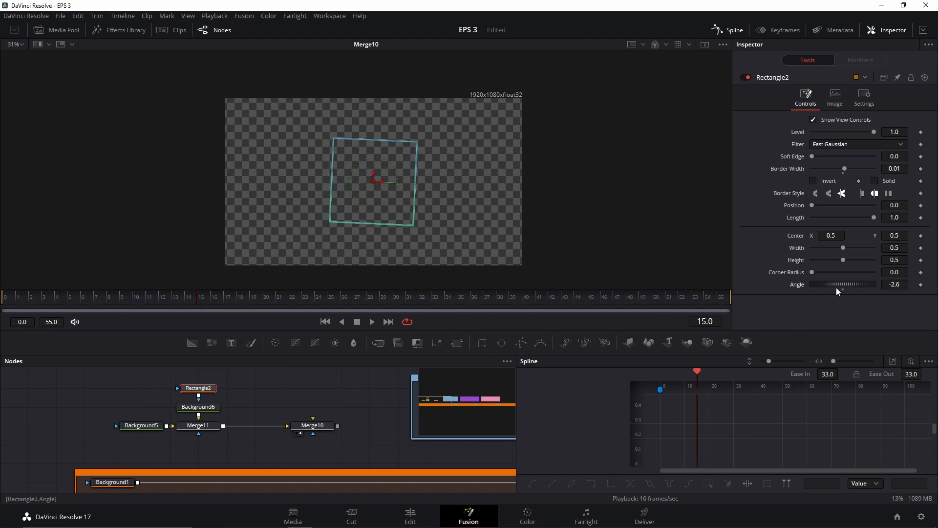
{"action": "left_click", "coordinate": [842, 290]}
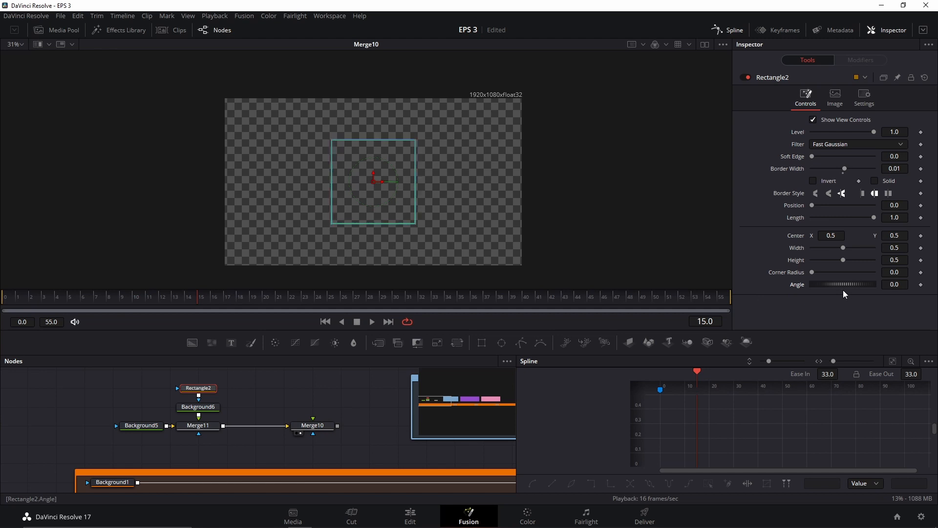
{"action": "left_click", "coordinate": [1, 302]}
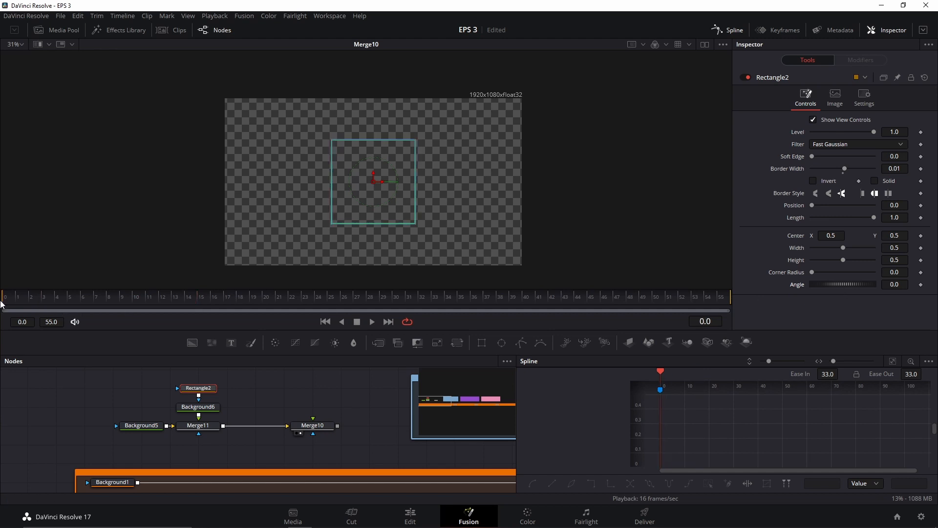
{"action": "left_click", "coordinate": [920, 284]}
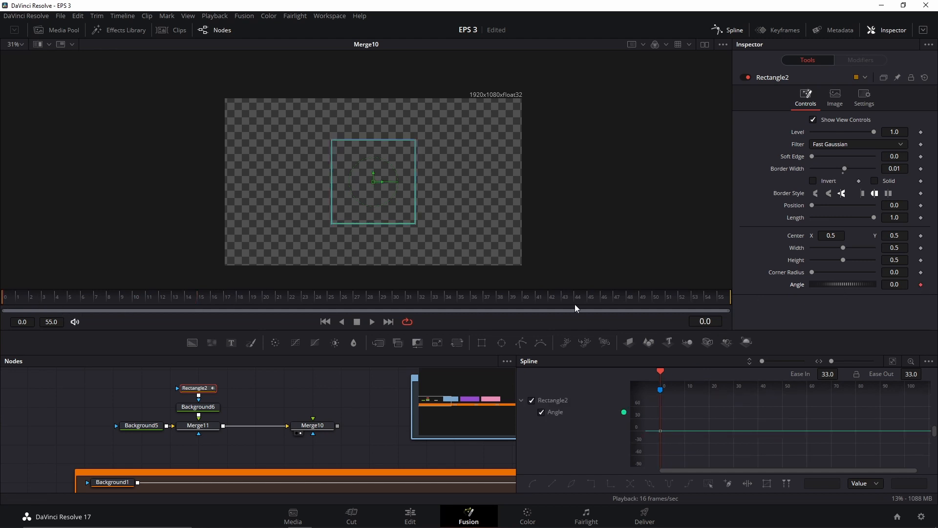
{"action": "left_click_drag", "start_coordinate": [684, 302], "coordinate": [751, 309]}
{"action": "left_click_drag", "start_coordinate": [830, 286], "coordinate": [872, 284]}
{"action": "key", "text": "space"}
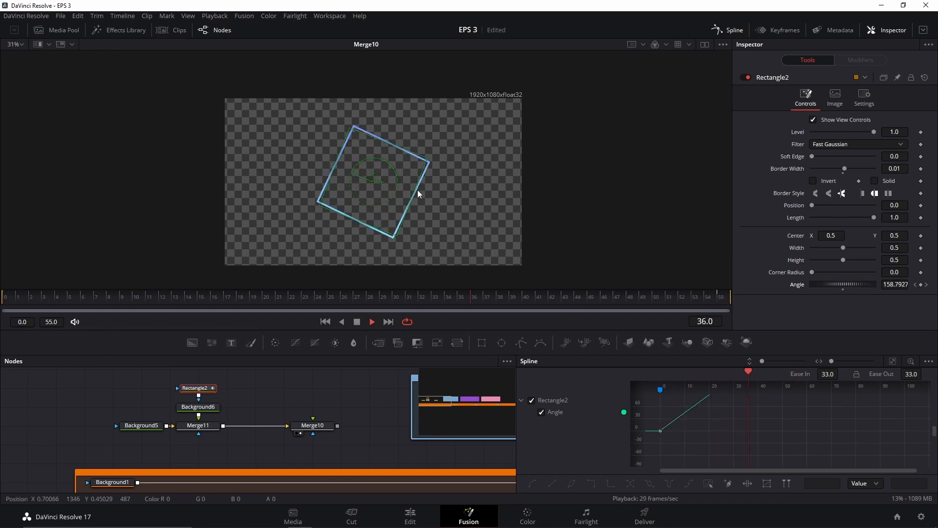
{"action": "key", "text": "space"}
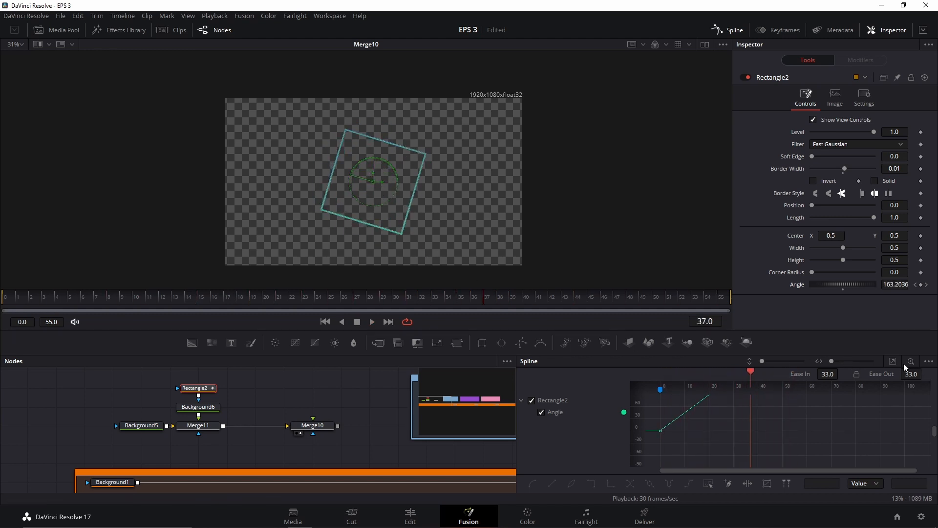
{"action": "right_click", "coordinate": [807, 294]}
{"action": "left_click", "coordinate": [800, 281]}
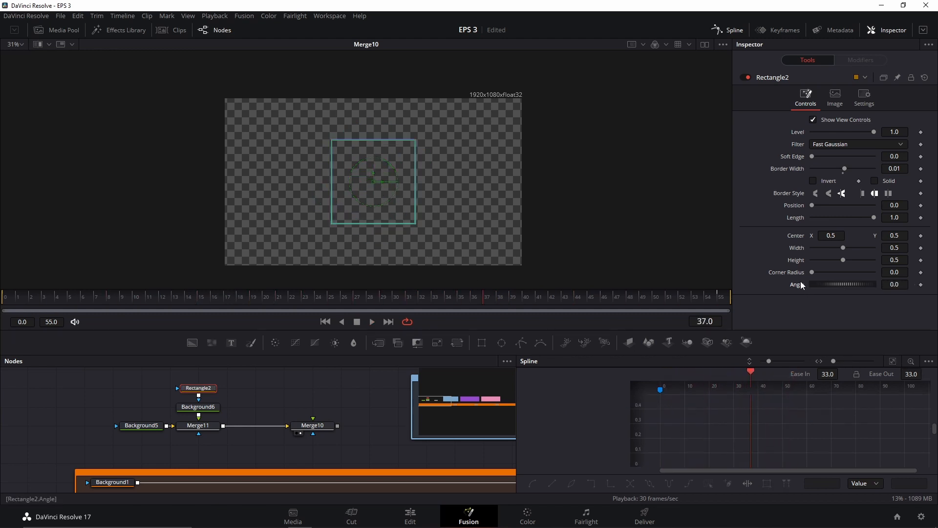
Step: Return to frame 0, add an expression to Rectangle2's Angle and enter 90 in it
{"action": "left_click", "coordinate": [2, 306]}
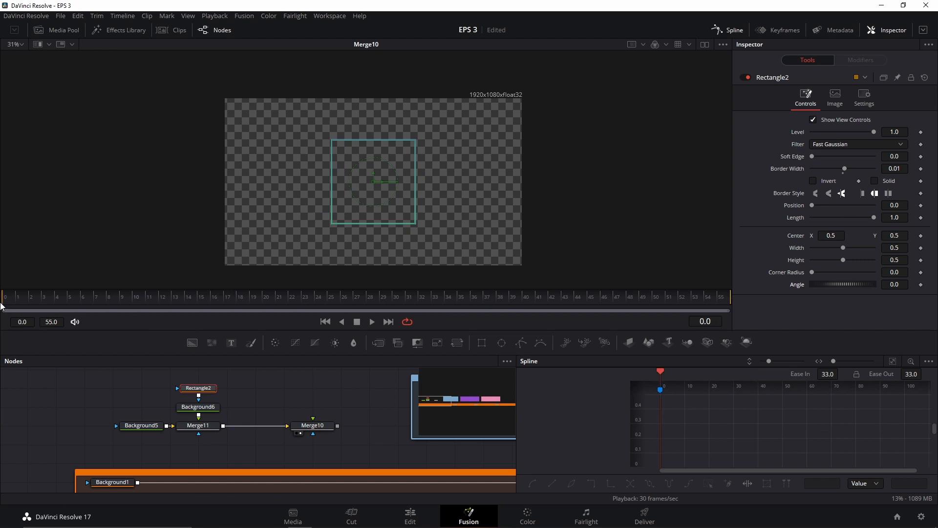
{"action": "right_click", "coordinate": [795, 286]}
{"action": "left_click", "coordinate": [814, 400]}
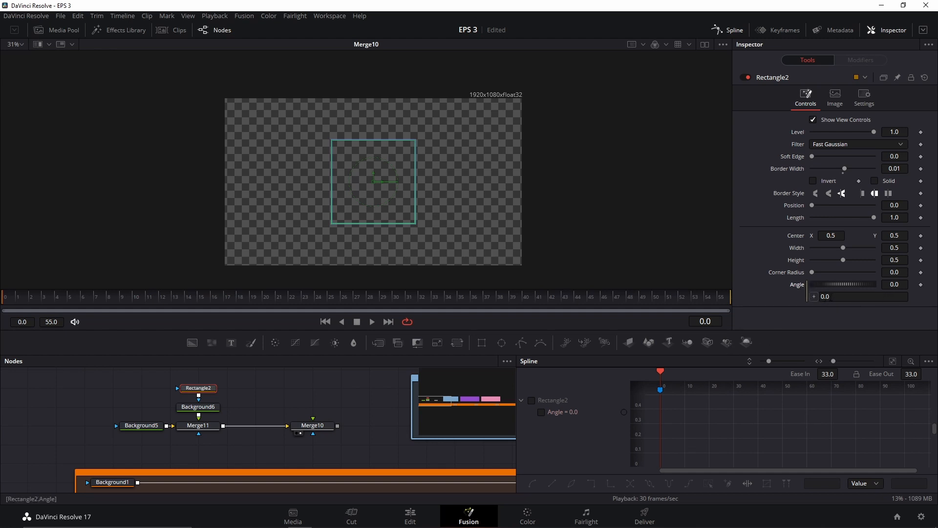
{"action": "left_click", "coordinate": [830, 296]}
{"action": "type", "text": "5"}
{"action": "type", "text": "90"}
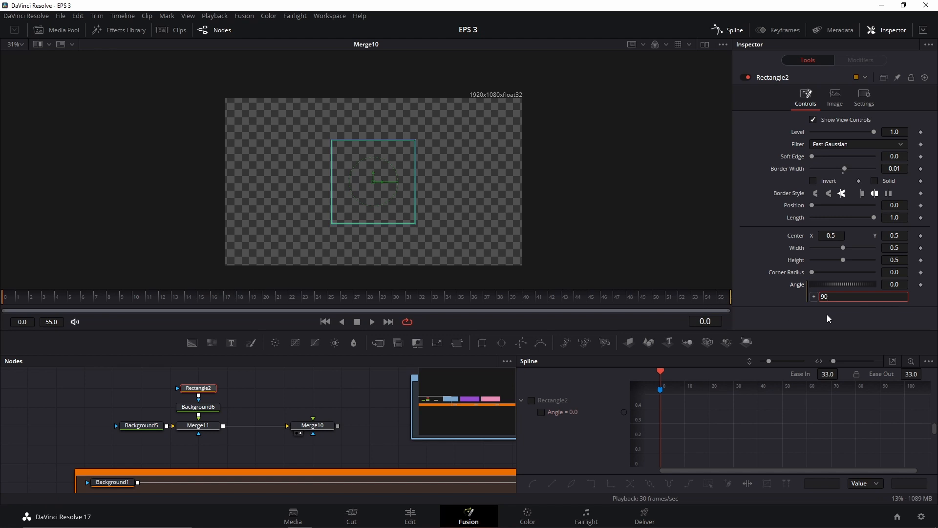
{"action": "key", "text": "Tab"}
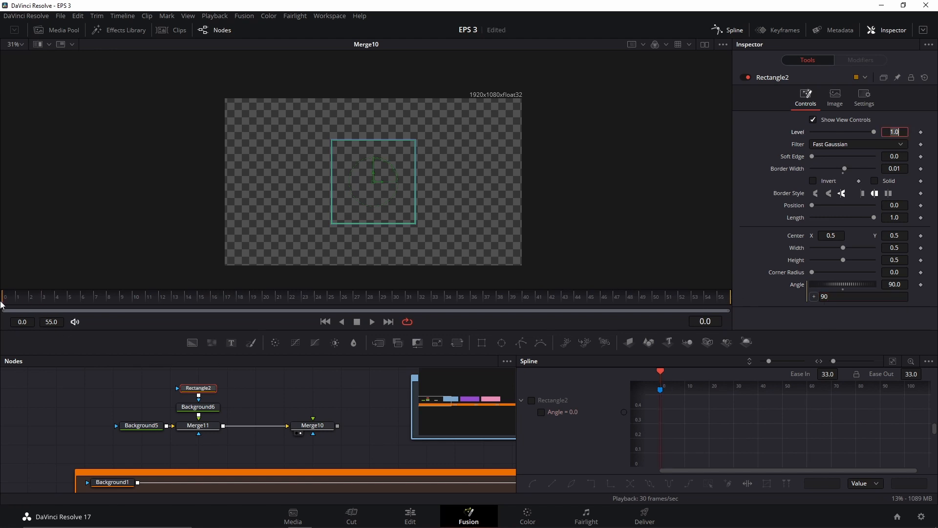
Step: Change the Angle expression of Rectangle2 to 45
{"action": "key", "text": "shift+Tab"}
{"action": "key", "text": "BackSpace"}
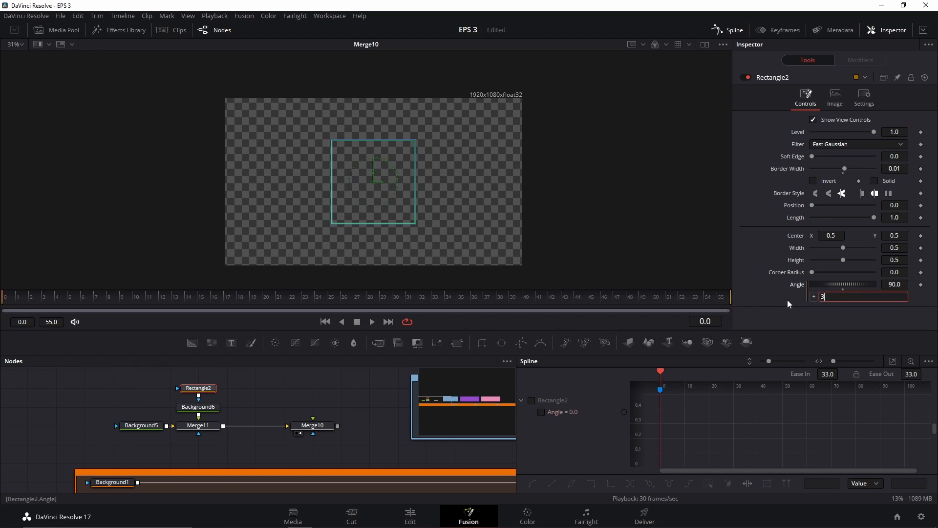
{"action": "type", "text": "45"}
{"action": "key", "text": "Tab"}
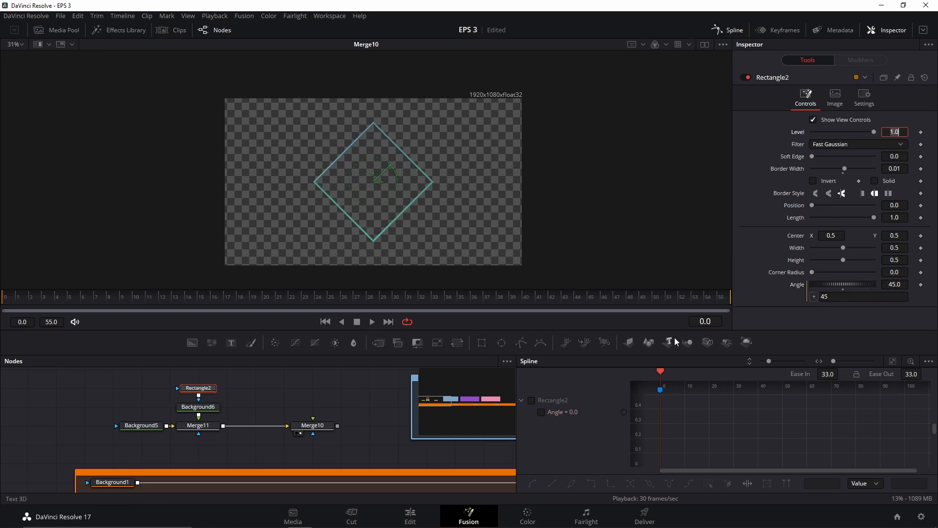
Step: Replace Rectangle2's Angle expression with time*1 so the outline rotates with each frame
{"action": "left_click", "coordinate": [821, 296]}
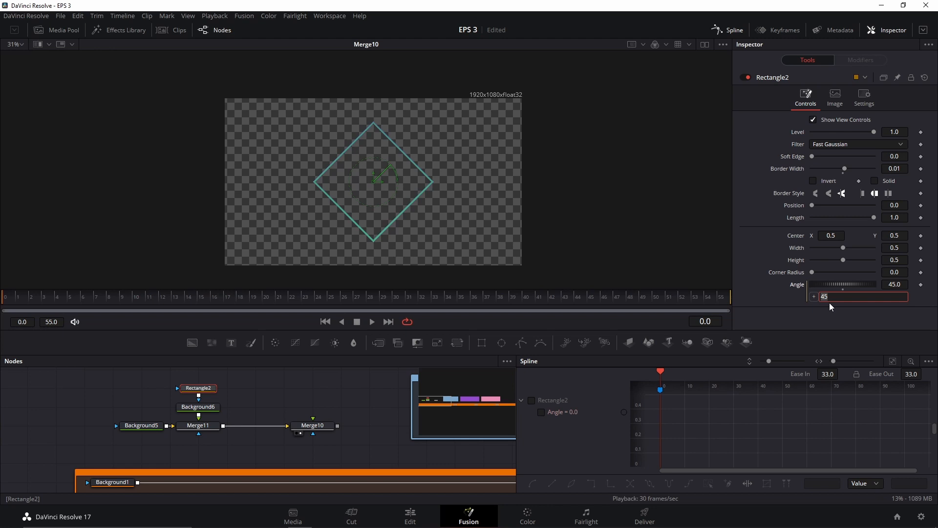
{"action": "type", "text": "time*1"}
{"action": "key", "text": "Return"}
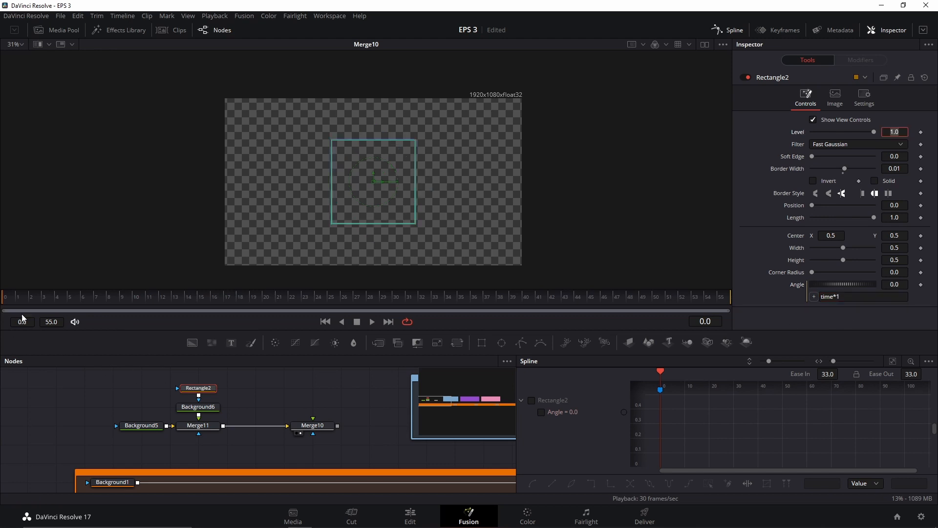
Step: Play the rotating square outline and compare its Angle at frames 1 and 25
{"action": "mouse_move", "coordinate": [4, 302]}
{"action": "left_mouse_down"}
{"action": "mouse_move", "coordinate": [104, 301]}
{"action": "mouse_move", "coordinate": [5, 302]}
{"action": "left_mouse_up"}
{"action": "key", "text": "space"}
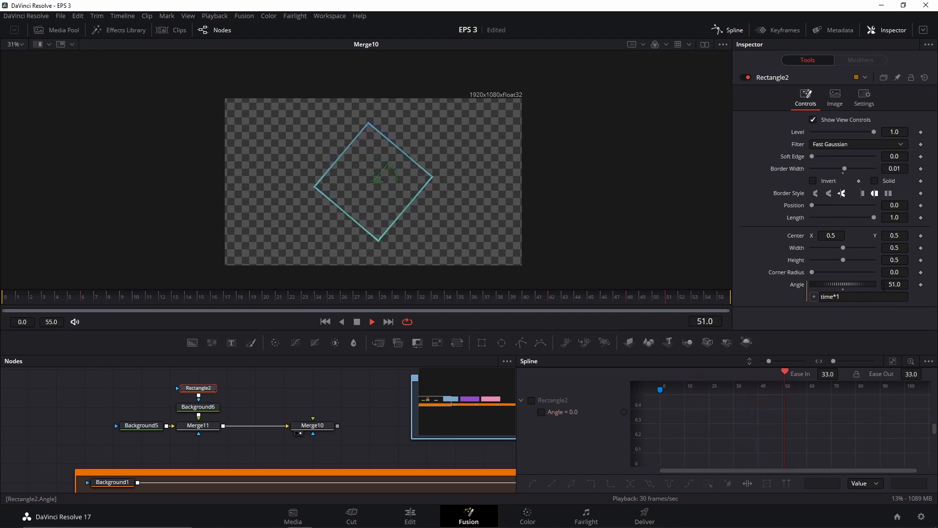
{"action": "key", "text": "space"}
{"action": "left_click", "coordinate": [44, 299]}
{"action": "left_click_drag", "start_coordinate": [44, 299], "coordinate": [12, 299]}
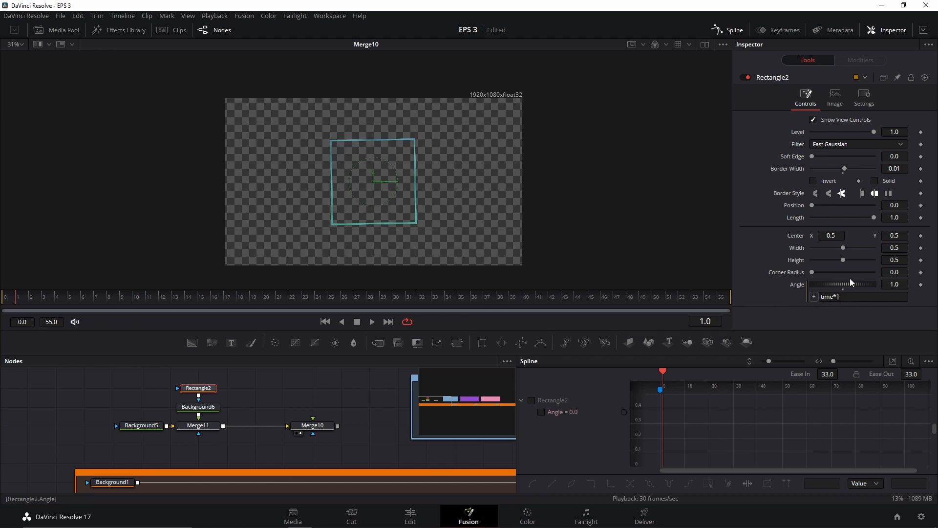
{"action": "left_click", "coordinate": [331, 298]}
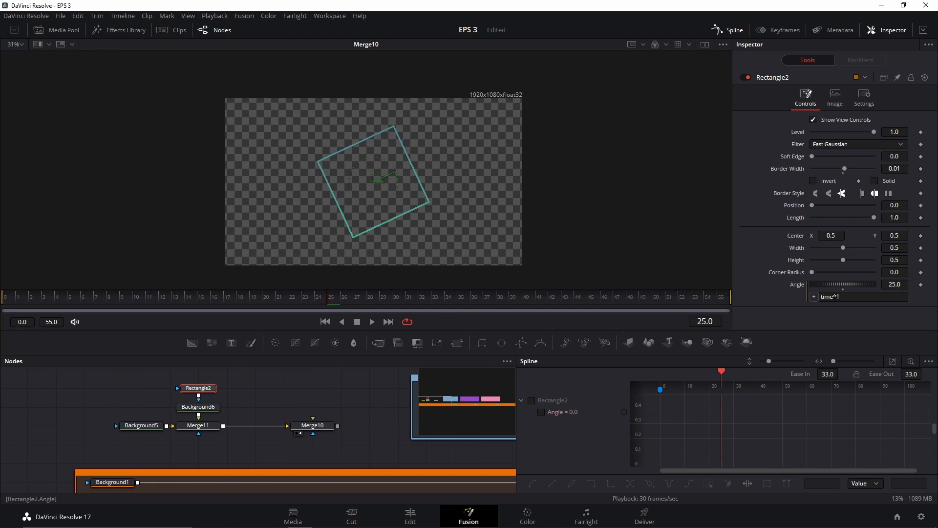
Step: Change Rectangle2's Angle expression to time*3 and compare the rotation at frames 25 and 2
{"action": "left_click", "coordinate": [843, 297]}
{"action": "type", "text": "3"}
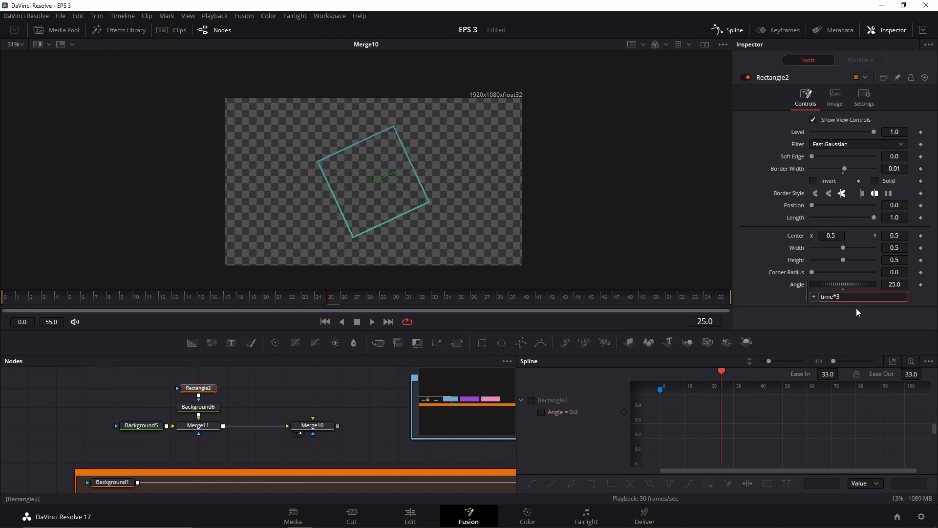
{"action": "key", "text": "Return"}
{"action": "mouse_move", "coordinate": [325, 297]}
{"action": "left_mouse_down"}
{"action": "mouse_move", "coordinate": [352, 300]}
{"action": "mouse_move", "coordinate": [333, 298]}
{"action": "left_mouse_up"}
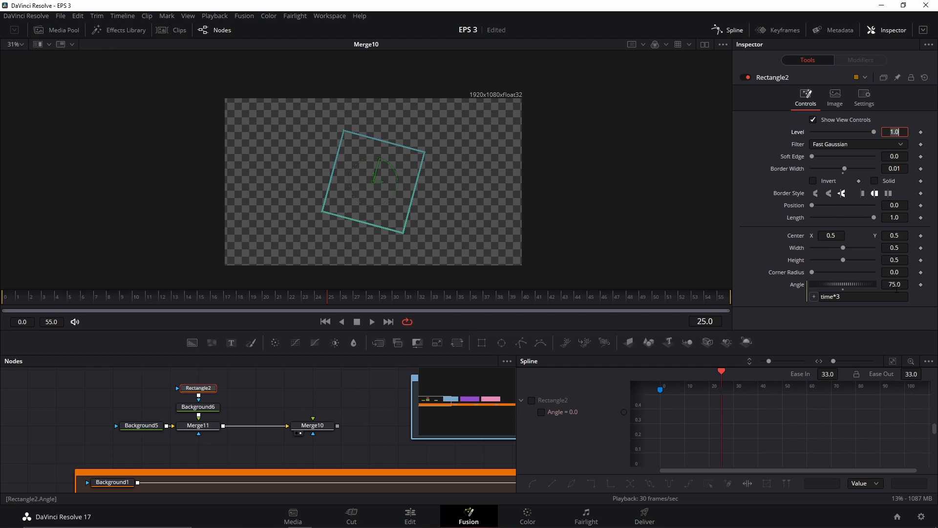
{"action": "left_click_drag", "start_coordinate": [46, 299], "coordinate": [31, 298]}
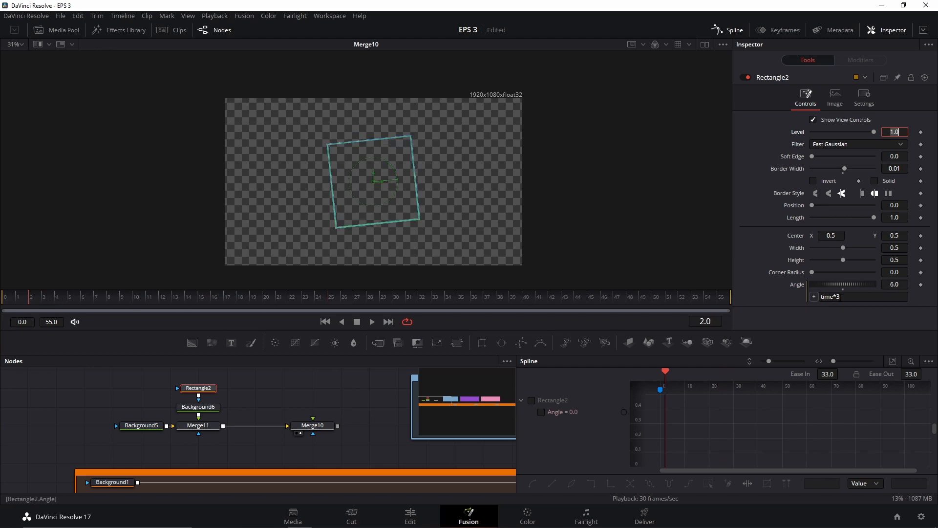
{"action": "left_click", "coordinate": [865, 321]}
{"action": "left_click", "coordinate": [855, 296]}
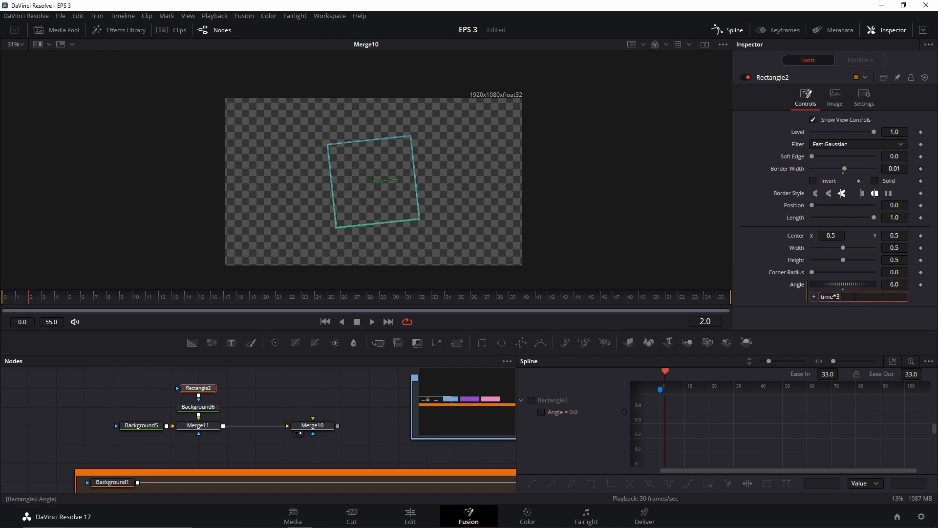
{"action": "key", "text": "Return"}
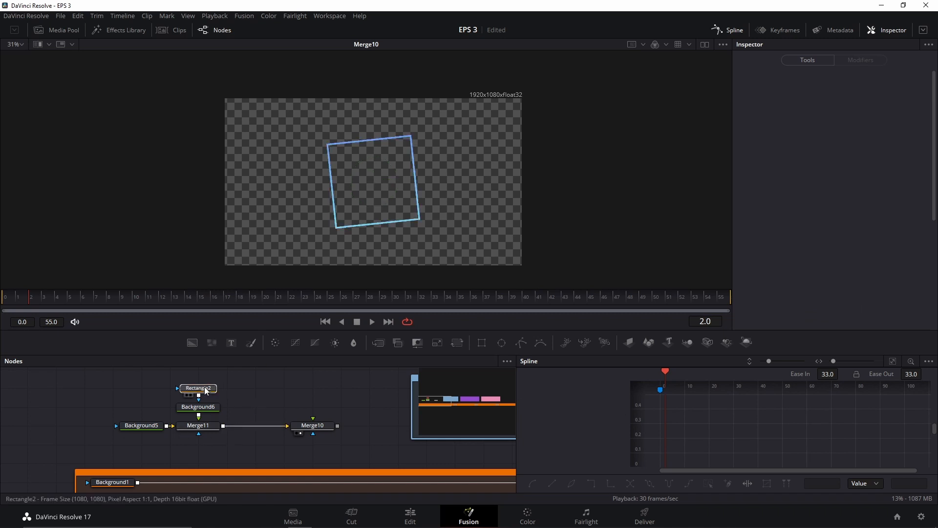
Step: Set Rectangle2's Angle expression to time*2 and play the rotating square outline
{"action": "left_click", "coordinate": [820, 59]}
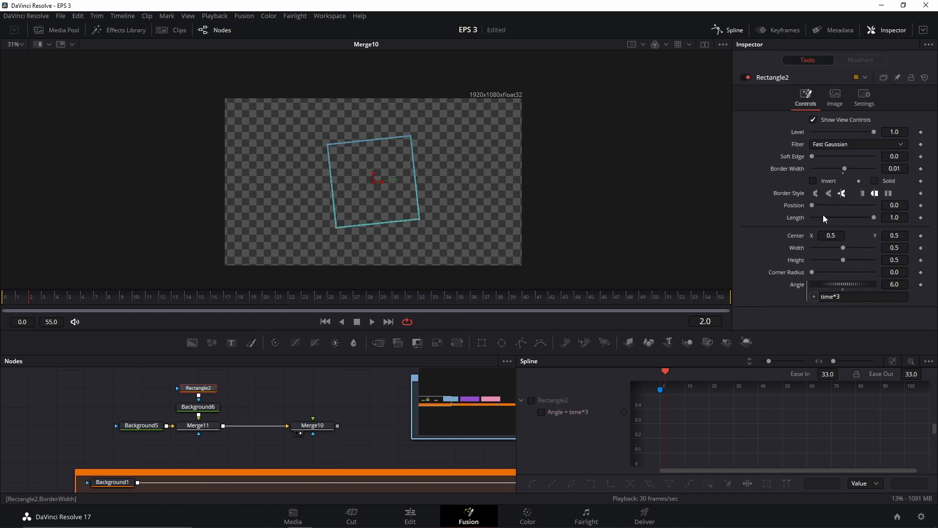
{"action": "left_click", "coordinate": [863, 296]}
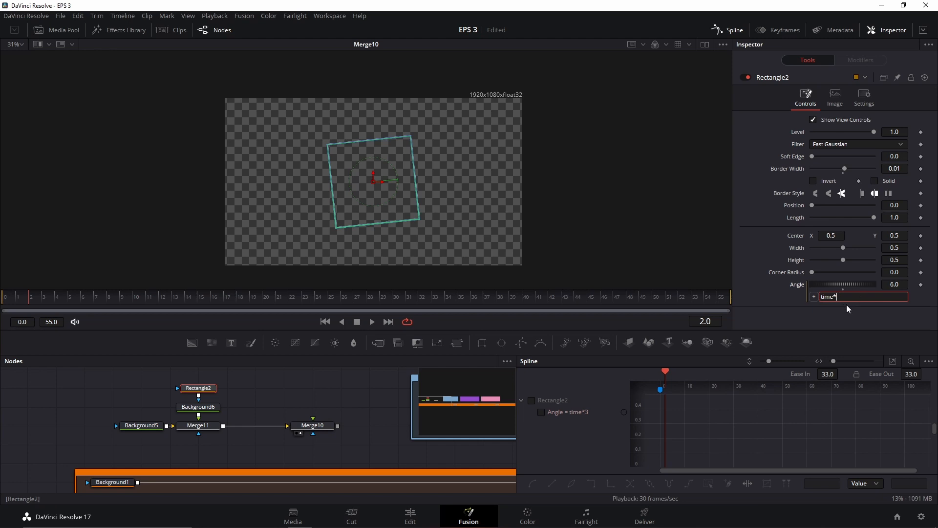
{"action": "type", "text": "2"}
{"action": "key", "text": "Tab"}
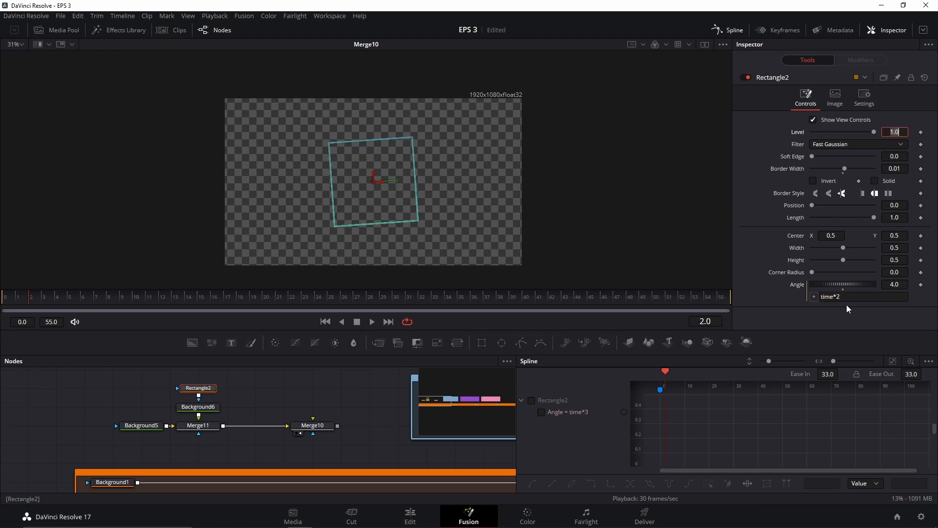
{"action": "left_click", "coordinate": [293, 391]}
{"action": "key", "text": "space"}
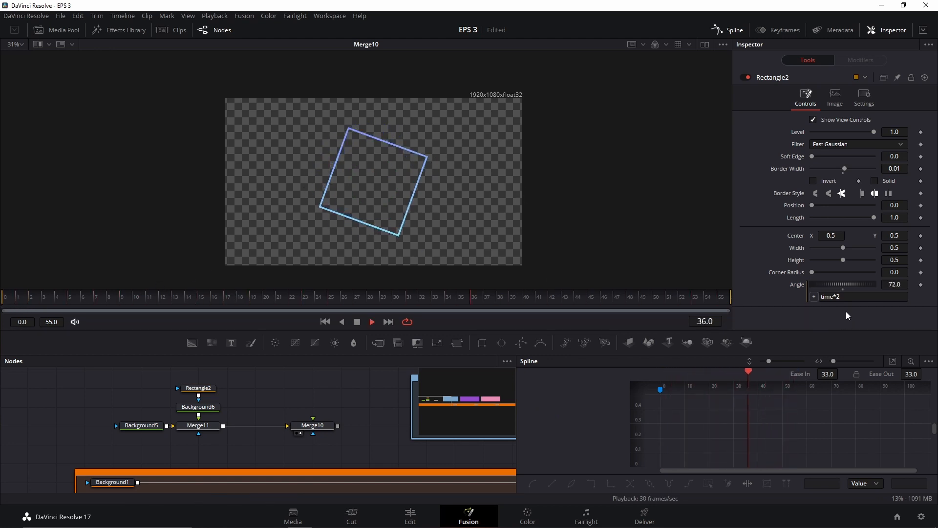
{"action": "key", "text": "space"}
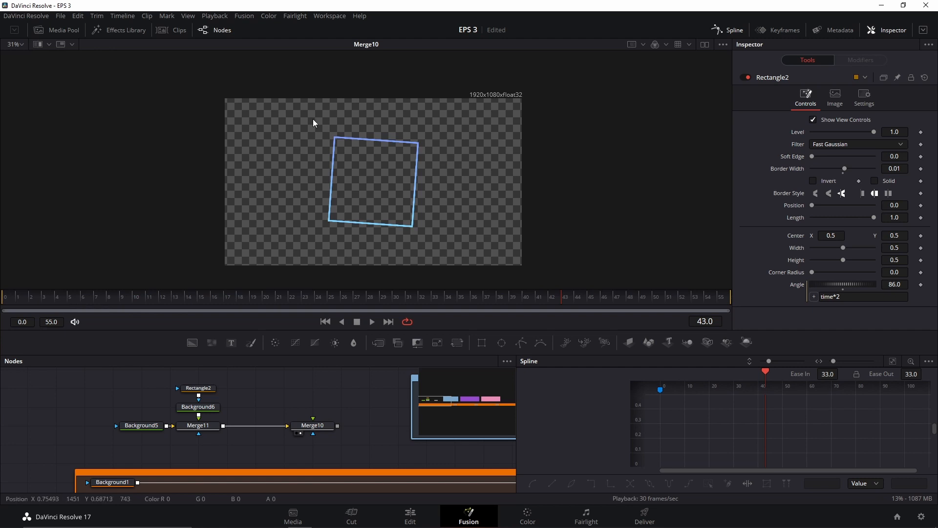
{"action": "left_click", "coordinate": [22, 300]}
{"action": "key", "text": "space"}
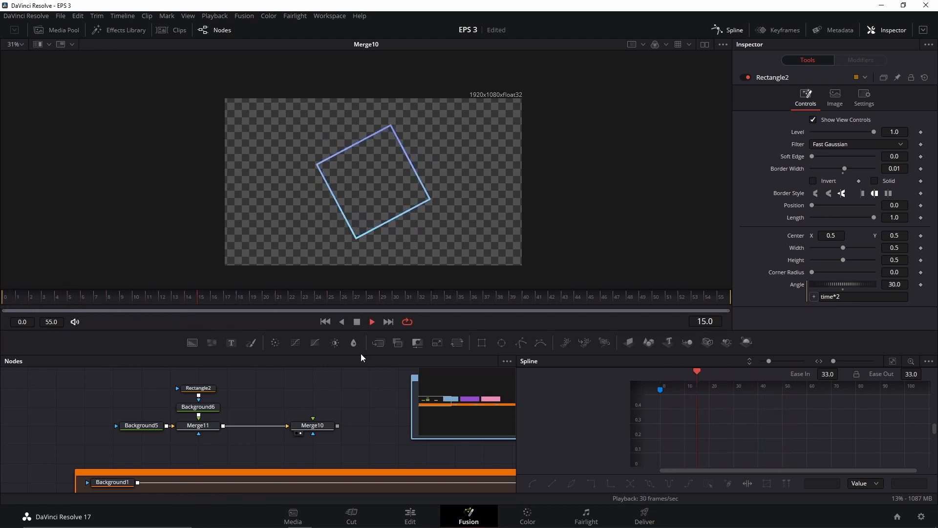
{"action": "key", "text": "space"}
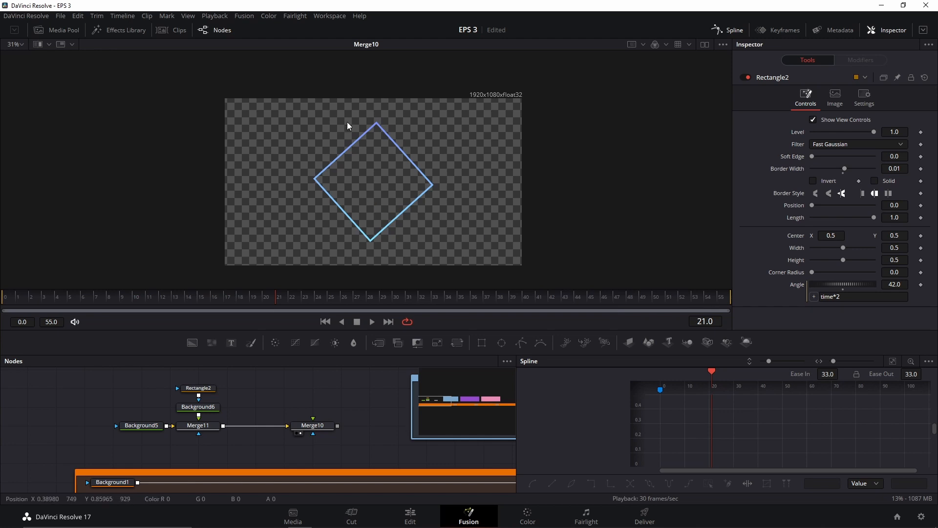
Step: Reverse the rotation by changing Rectangle2's Angle expression to time*-2, and play it from the start
{"action": "left_click", "coordinate": [875, 296]}
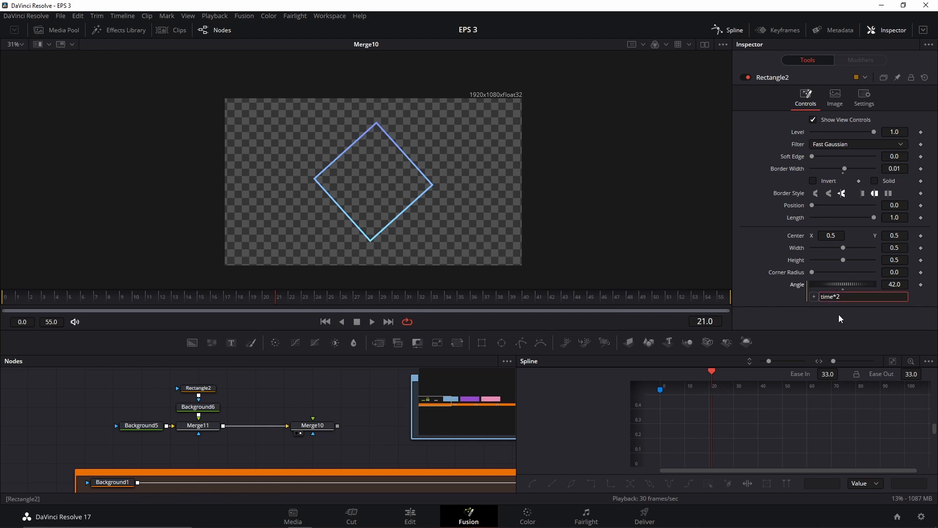
{"action": "type", "text": "-"}
{"action": "left_click", "coordinate": [5, 305]}
{"action": "key", "text": "space"}
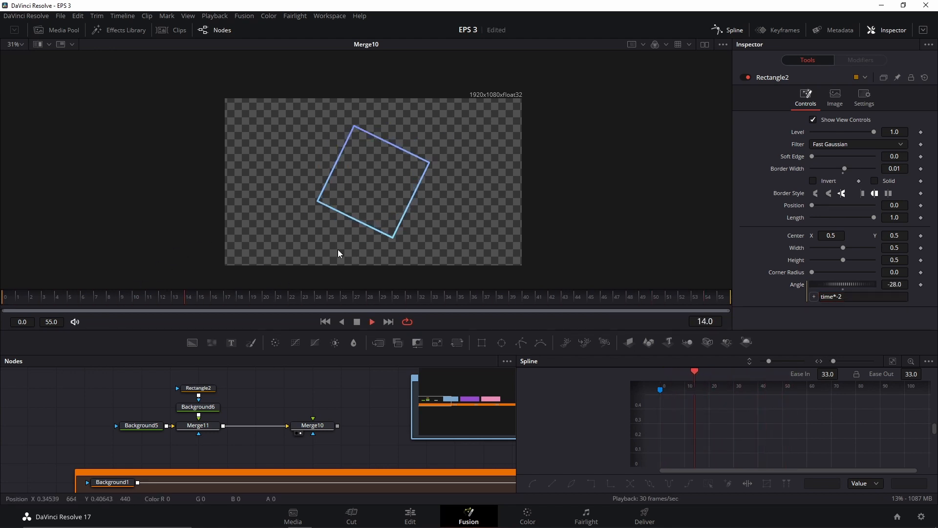
{"action": "key", "text": "space"}
Step: Place Merge10 beside Merge11 and merge its output over Background1 in the main node chain
{"action": "left_click_drag", "start_coordinate": [324, 432], "coordinate": [207, 420]}
{"action": "left_click", "coordinate": [198, 420]}
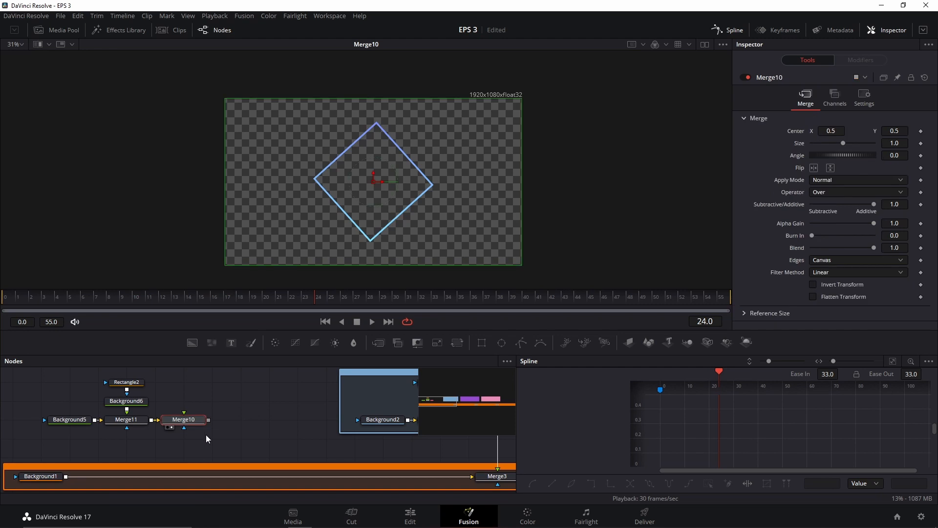
{"action": "scroll", "coordinate": [98, 389], "scroll_direction": "down", "scroll_amount": 2}
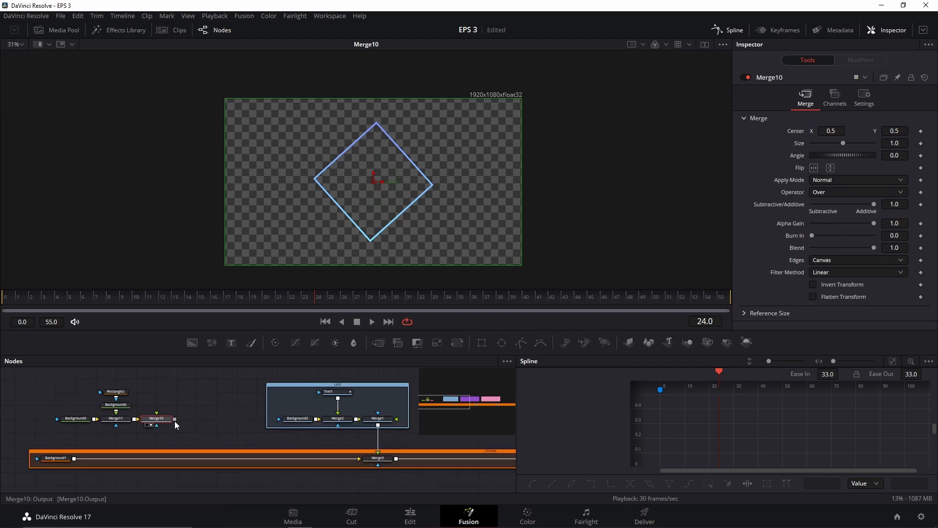
{"action": "left_click_drag", "start_coordinate": [174, 419], "coordinate": [74, 459]}
Step: Add an Underlay behind the five square outline nodes and set its color to Lime
{"action": "left_click_drag", "start_coordinate": [43, 380], "coordinate": [180, 430]}
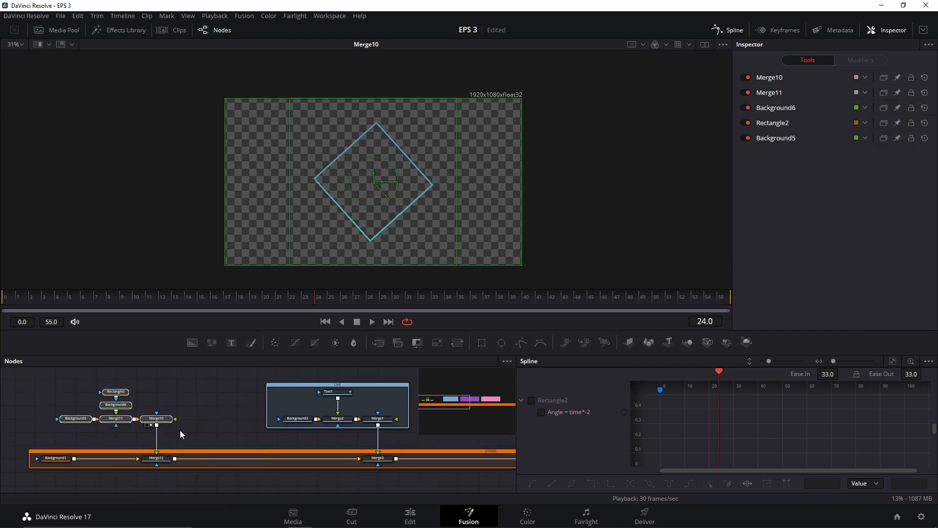
{"action": "key", "text": "shift+space"}
{"action": "type", "text": "und"}
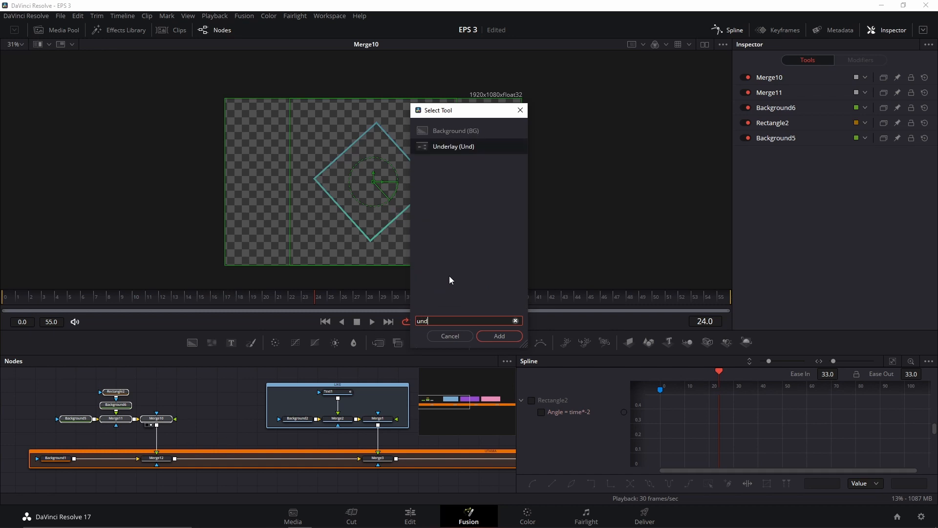
{"action": "left_click", "coordinate": [512, 340]}
{"action": "right_click", "coordinate": [147, 389]}
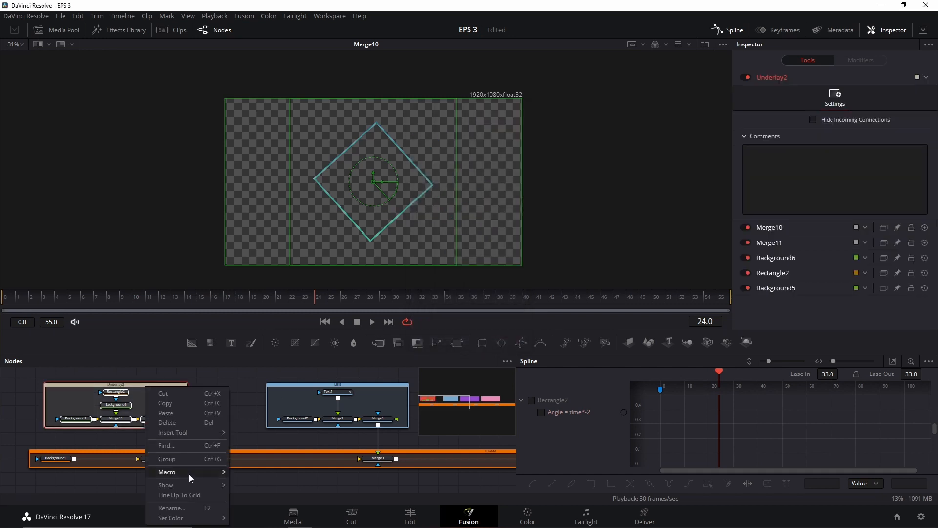
{"action": "mouse_move", "coordinate": [176, 519]}
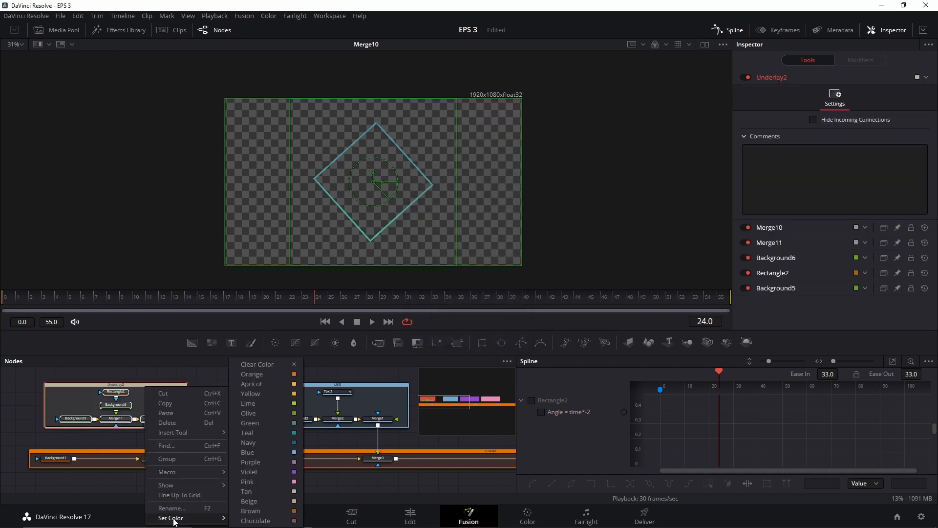
{"action": "left_click", "coordinate": [249, 404]}
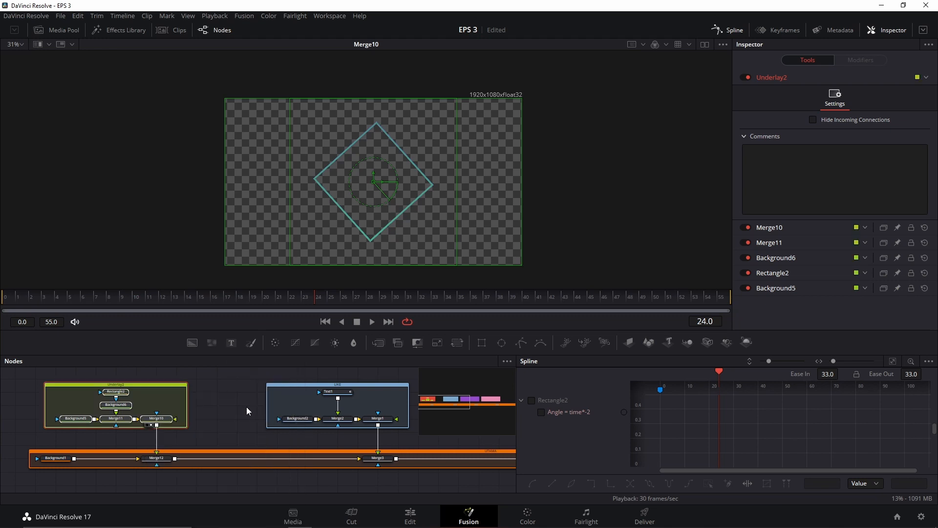
{"action": "left_click", "coordinate": [230, 425]}
Step: Show MediaOut1 in the viewer and enlarge the square outline by setting Merge12's Size to 1.89
{"action": "scroll", "coordinate": [229, 425], "scroll_direction": "right", "scroll_amount": 10}
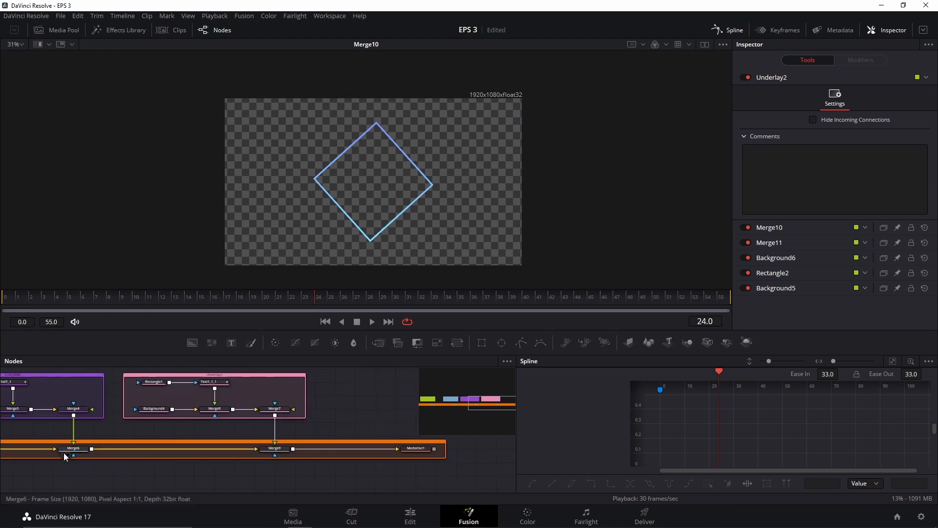
{"action": "left_click_drag", "start_coordinate": [418, 453], "coordinate": [442, 220]}
{"action": "scroll", "coordinate": [442, 461], "scroll_direction": "left", "scroll_amount": 10}
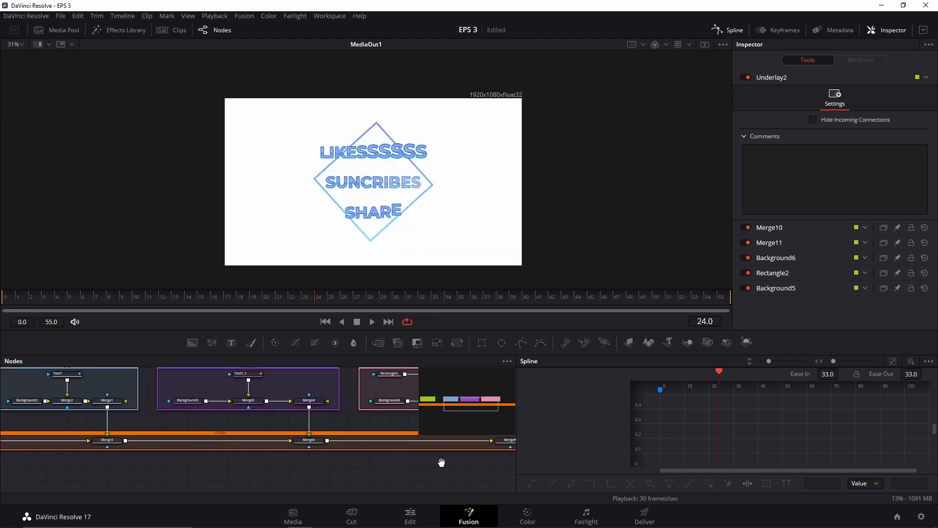
{"action": "scroll", "coordinate": [300, 459], "scroll_direction": "left", "scroll_amount": 5}
{"action": "left_click", "coordinate": [193, 464]}
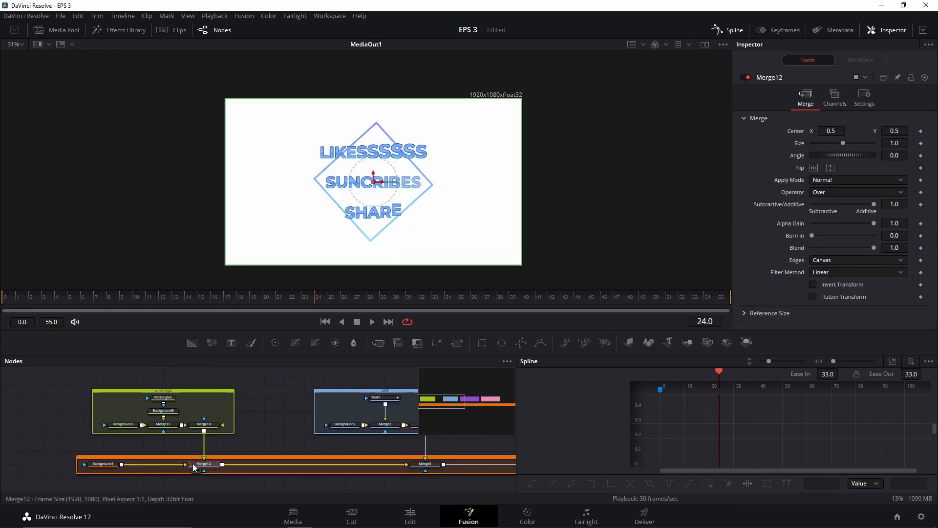
{"action": "left_click_drag", "start_coordinate": [844, 143], "coordinate": [851, 142]}
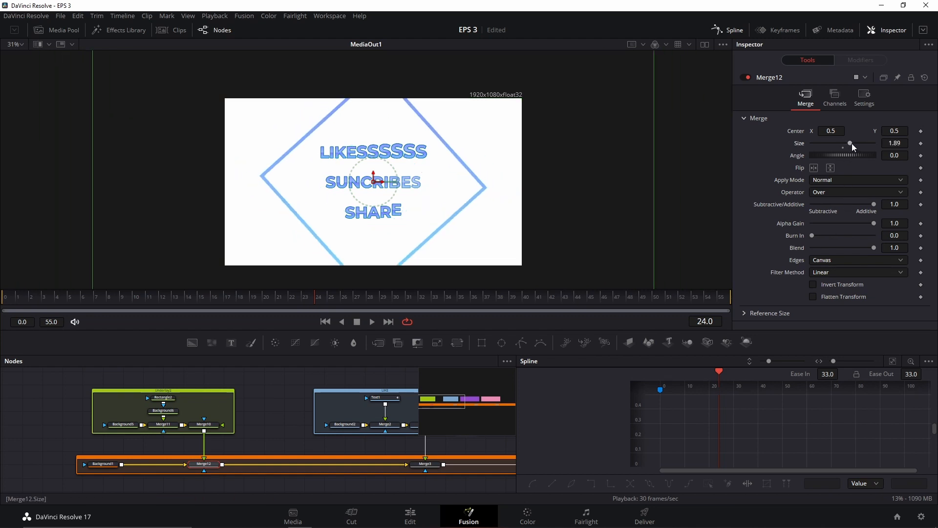
Step: Play the full composition to check the enlarged rotating outline around the titles
{"action": "left_click", "coordinate": [279, 389]}
{"action": "key", "text": "space"}
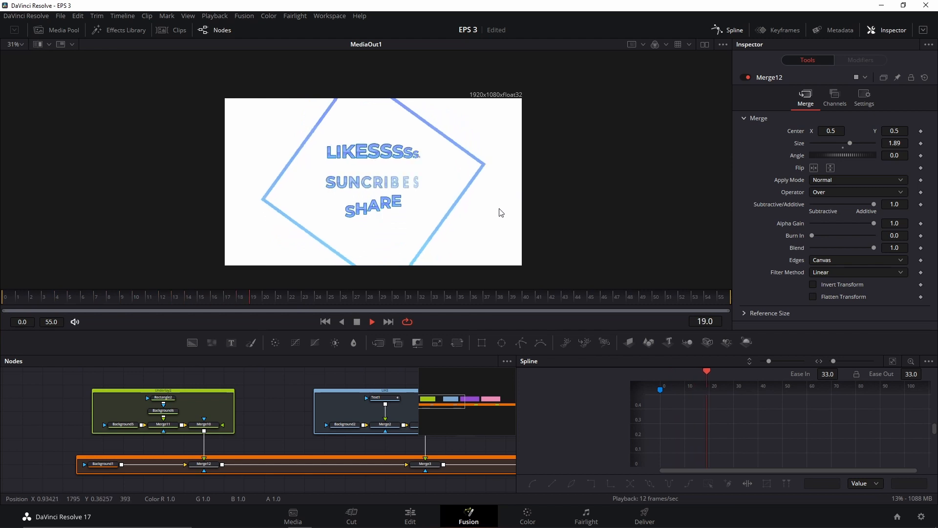
{"action": "key", "text": "space"}
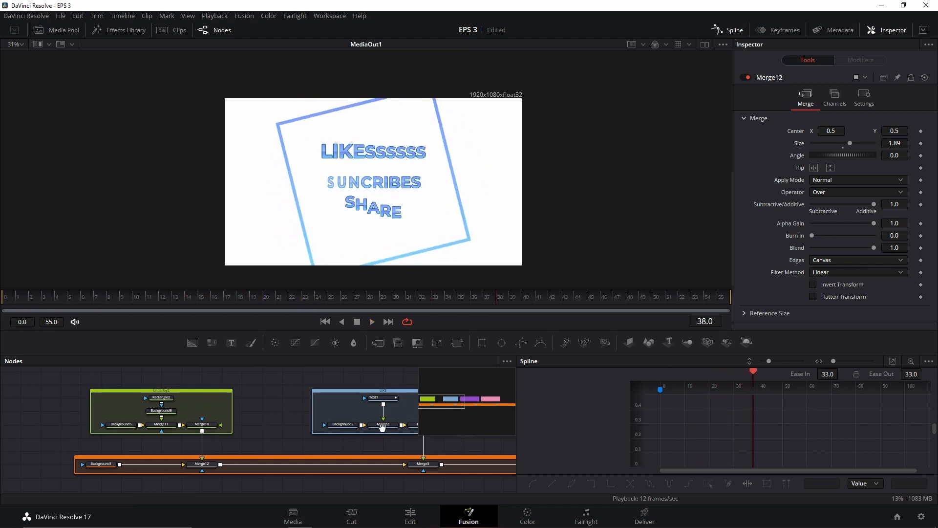
Step: Switch to the Edit page and play the second Fusion composition repeatedly from Marker 2
{"action": "scroll", "coordinate": [384, 440], "scroll_direction": "right", "scroll_amount": 10}
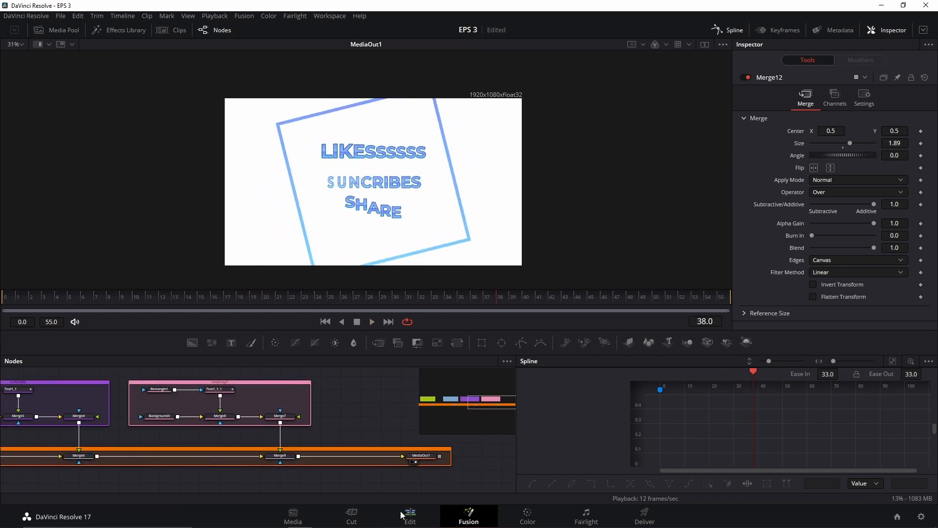
{"action": "left_click", "coordinate": [416, 516]}
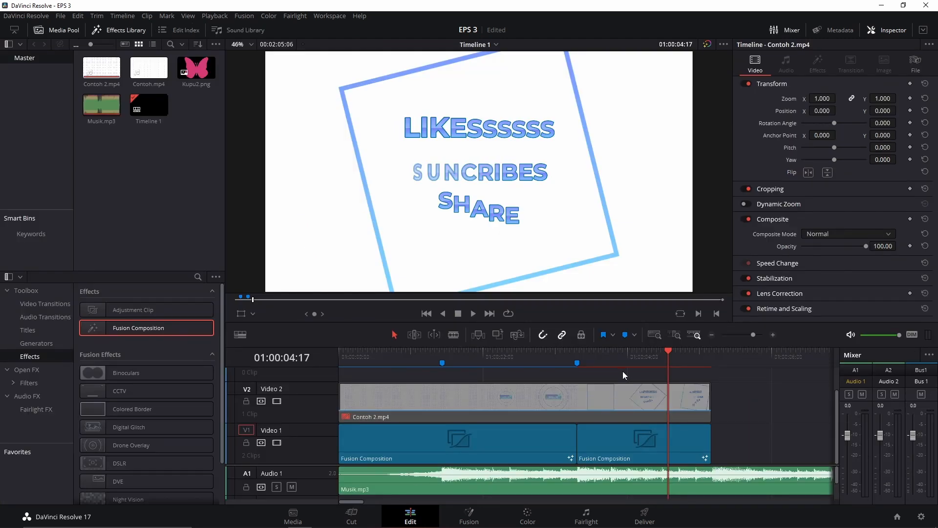
{"action": "left_click_drag", "start_coordinate": [757, 338], "coordinate": [749, 334]}
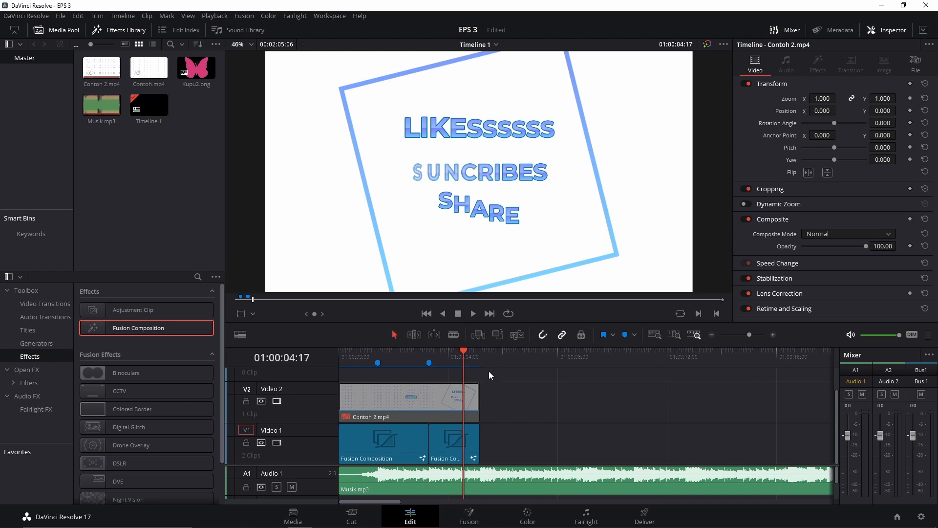
{"action": "left_click", "coordinate": [426, 353]}
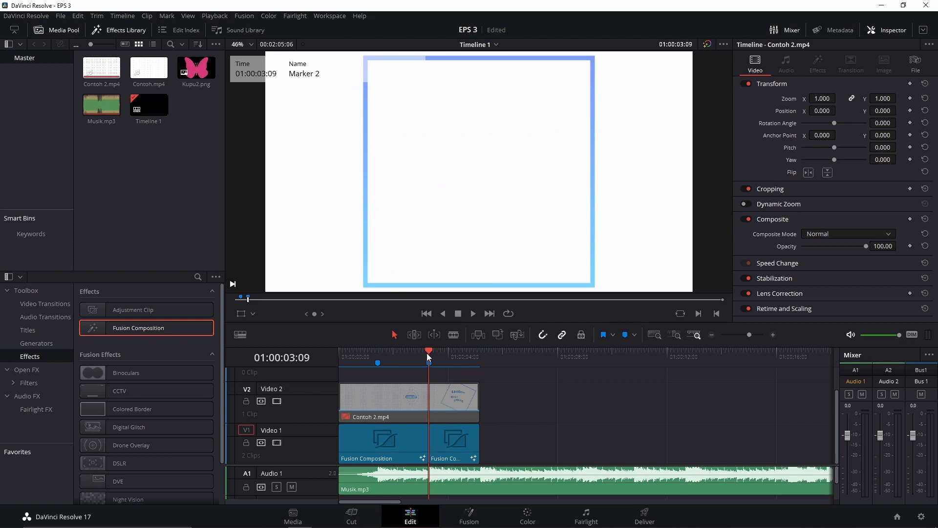
{"action": "key", "text": "space"}
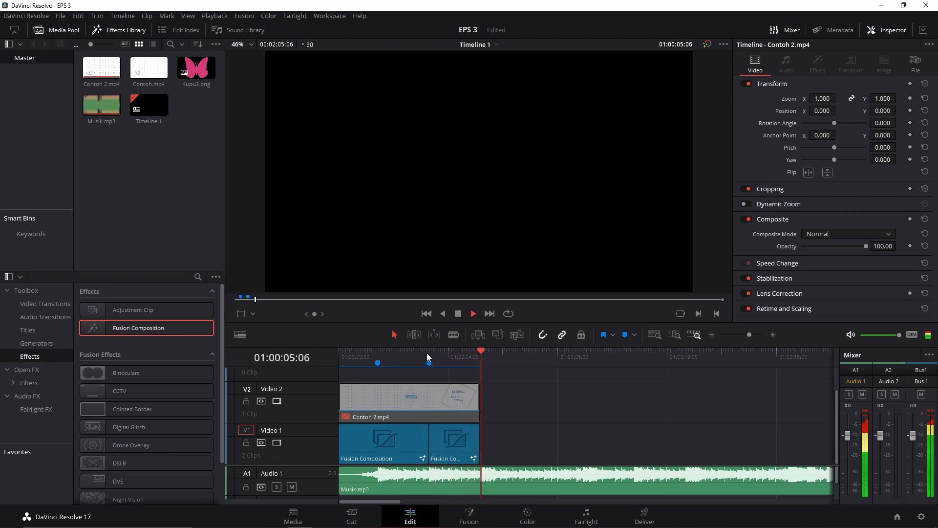
{"action": "left_click", "coordinate": [427, 354]}
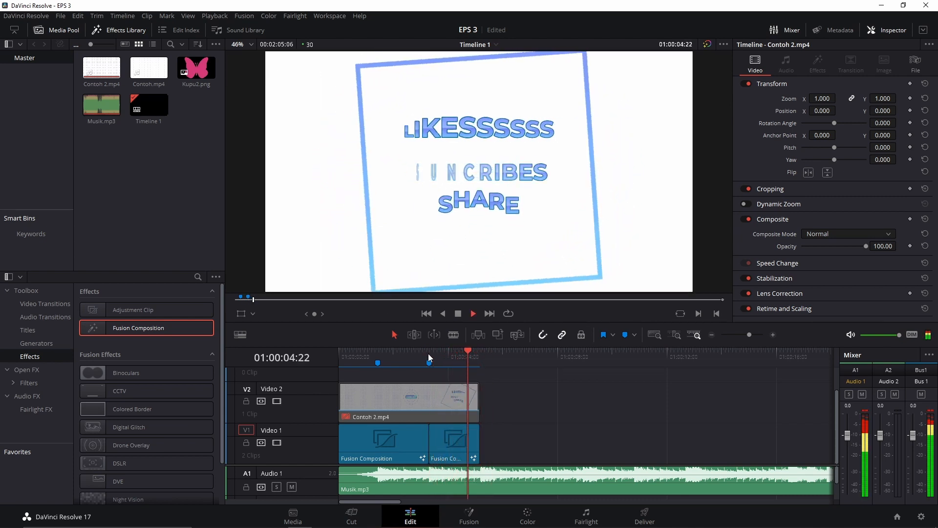
{"action": "left_click", "coordinate": [429, 354]}
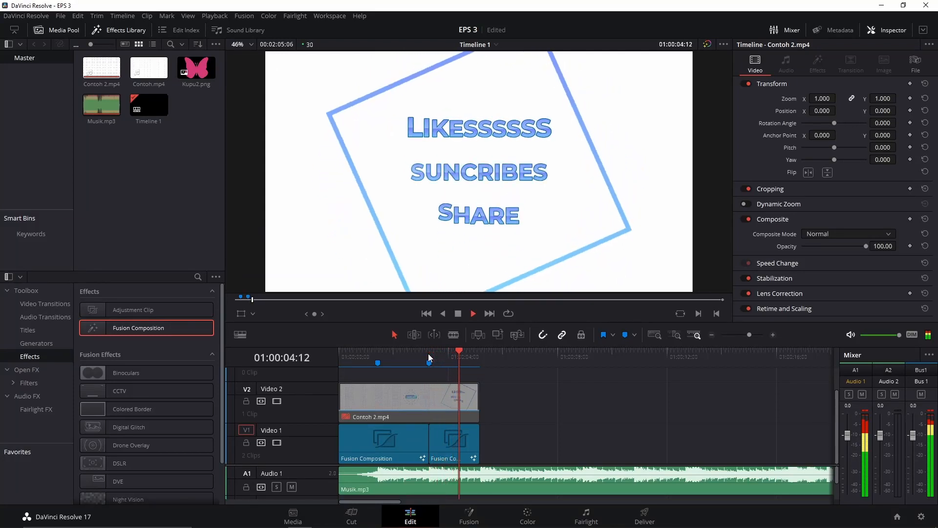
{"action": "key", "text": "space"}
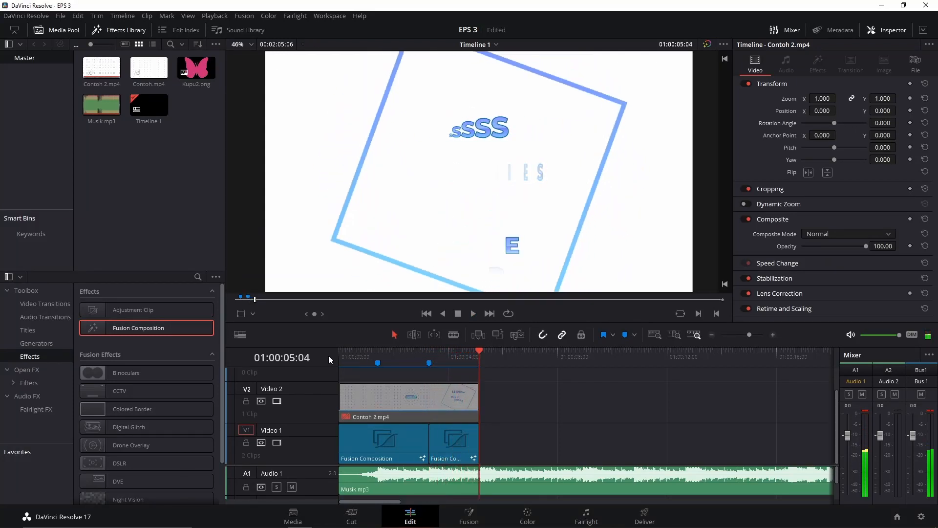
{"action": "left_click", "coordinate": [418, 355]}
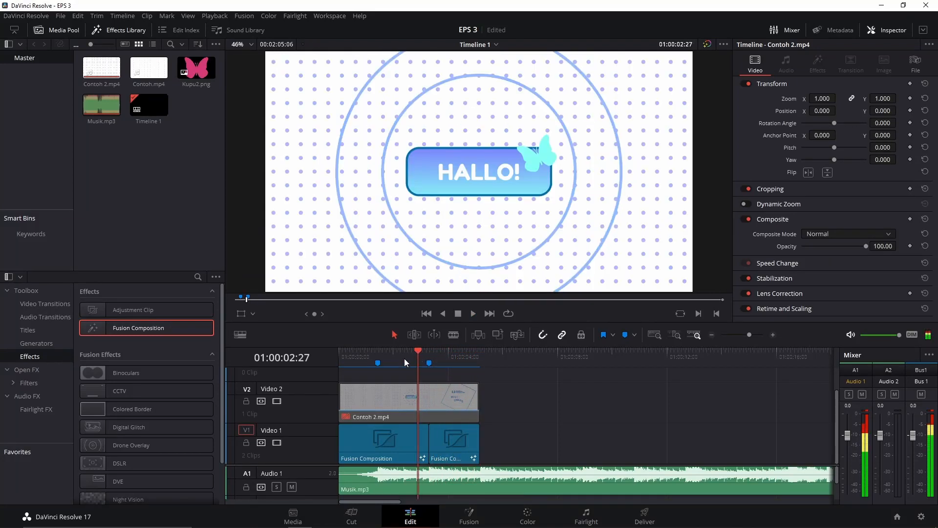
{"action": "left_click", "coordinate": [430, 353]}
{"action": "key", "text": "space"}
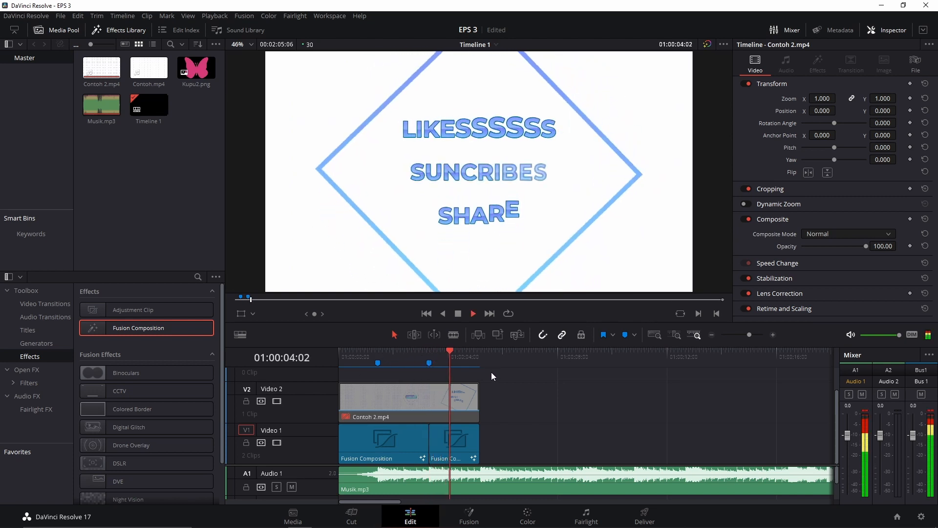